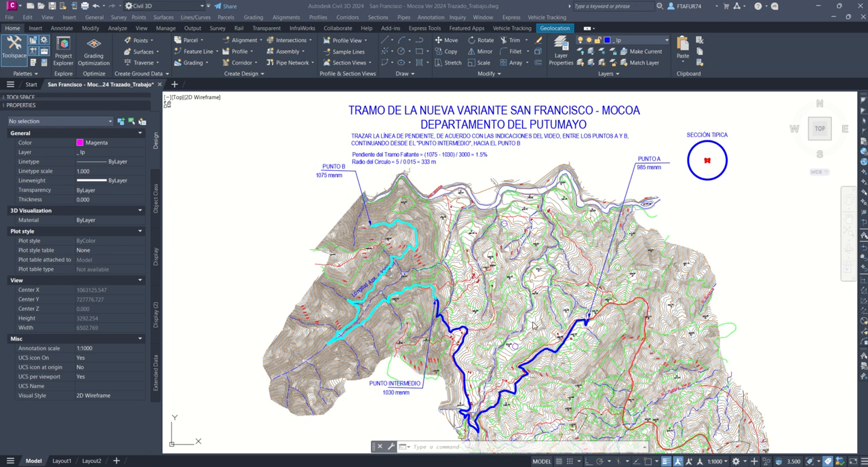
# Step: Delete the cyan dashed polyline that runs between Punto Intermedio and Punto B
pyautogui.click(401, 294)
pyautogui.moveTo(401, 293)
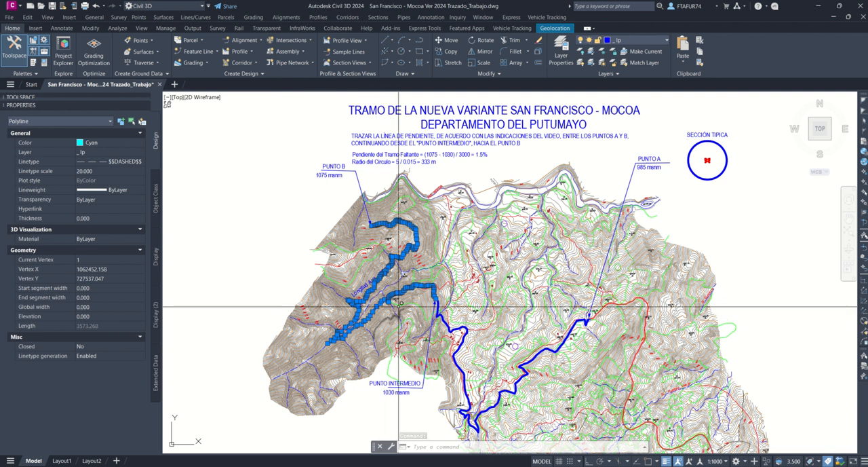
pyautogui.press('Delete')
# Step: Examine the Punto Intermedio and Punto B elevations, the approximate length label, and the slope calculation for the missing stretch
pyautogui.scroll(2, 424, 284)
pyautogui.moveTo(435, 309); pyautogui.dragTo(466, 186, button='middle')
pyautogui.moveTo(401, 338); pyautogui.dragTo(414, 384, button='middle')
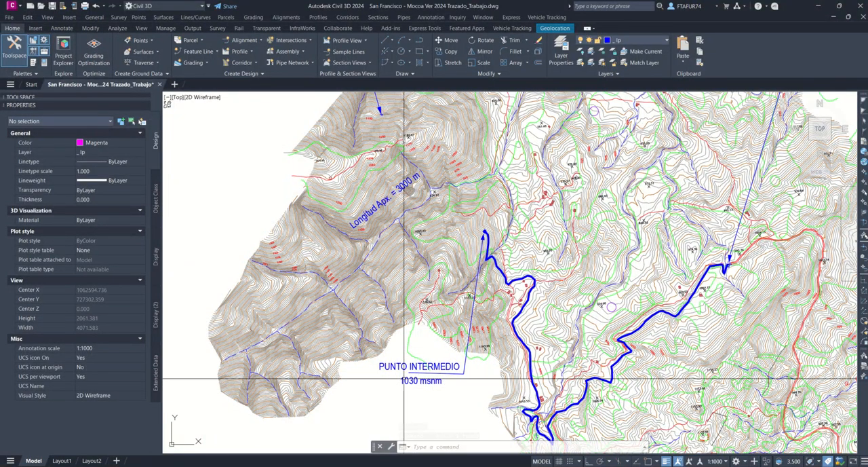
pyautogui.moveTo(404, 381); pyautogui.dragTo(413, 416, button='middle')
pyautogui.moveTo(395, 212); pyautogui.dragTo(429, 333, button='middle')
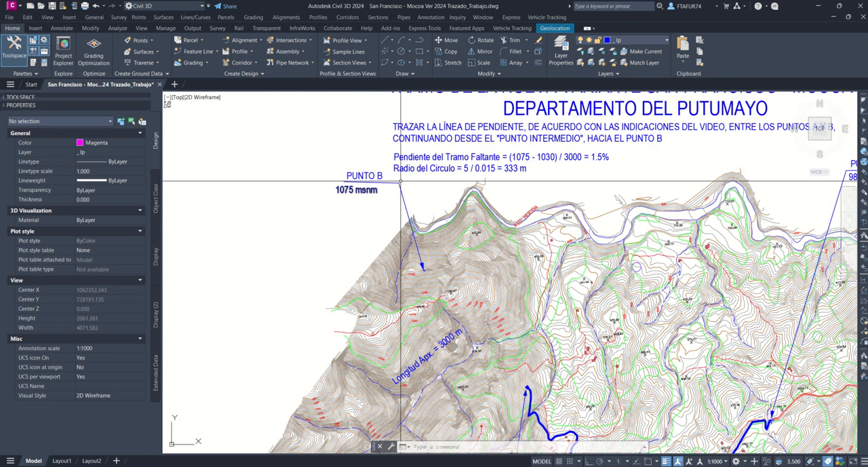
pyautogui.scroll(2, 559, 158)
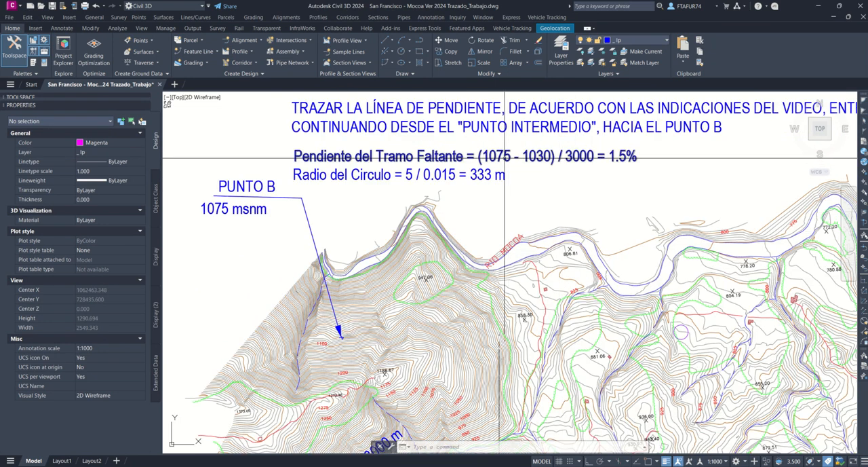
pyautogui.scroll(-4, 531, 156)
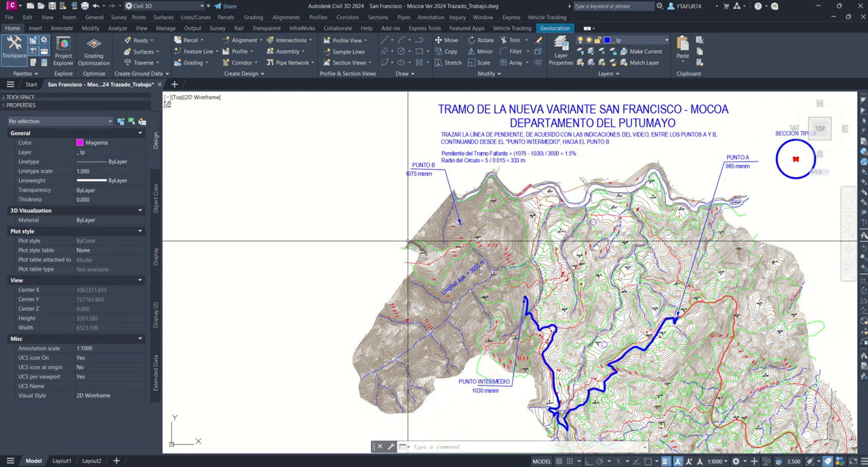
pyautogui.scroll(4, 485, 308)
pyautogui.scroll(-2, 409, 303)
pyautogui.moveTo(397, 374)
pyautogui.mouseDown(button='middle')
pyautogui.moveTo(455, 320)
pyautogui.moveTo(396, 111)
pyautogui.moveTo(371, 234)
pyautogui.mouseUp(button='middle')
pyautogui.scroll(-2, 424, 281)
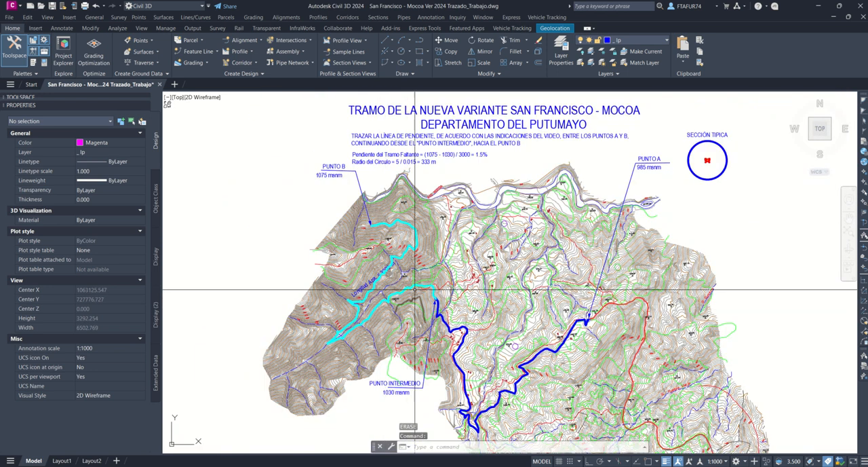
# Step: Check the length of the cyan dashed polyline in its properties
pyautogui.click(391, 298)
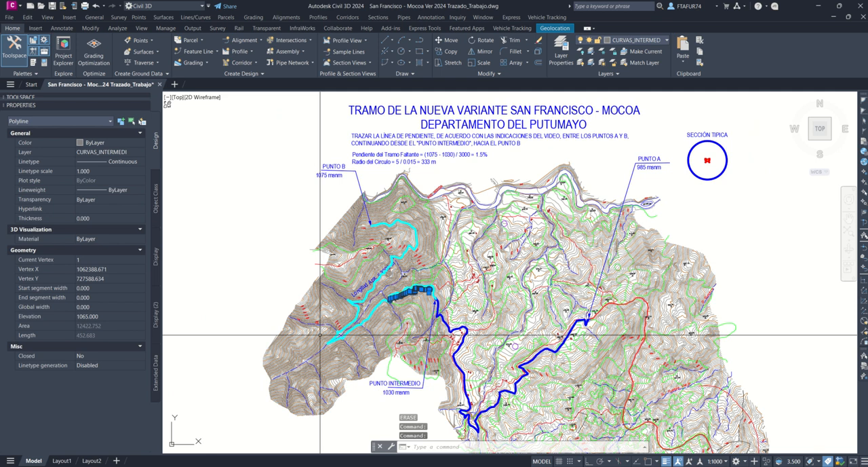
pyautogui.press('Escape')
pyautogui.click(382, 305)
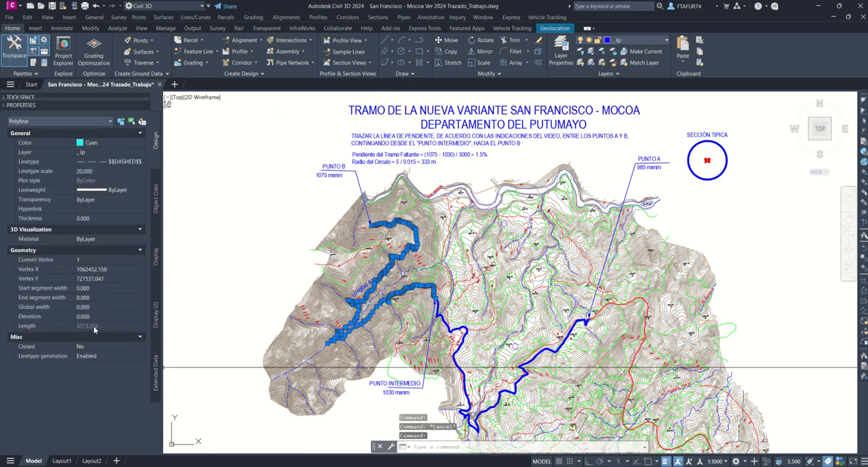
pyautogui.press('Escape')
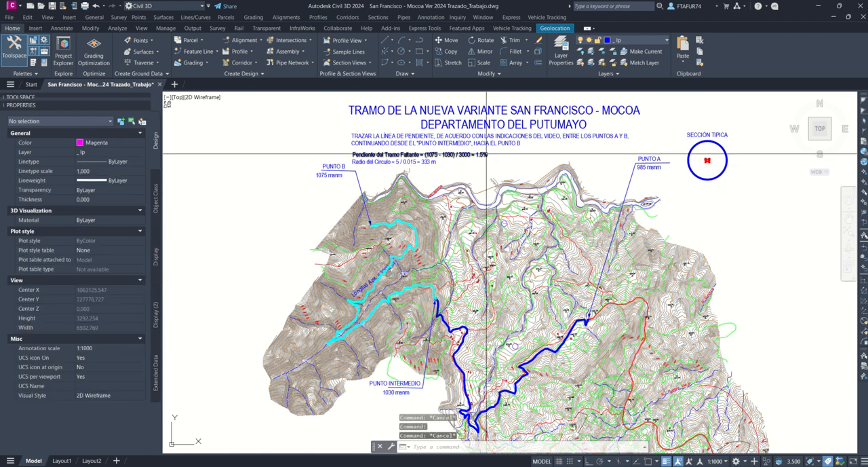
# Step: Examine the contour spacing by selecting the four consecutive intermediate contours between the 925 and 950 labels, and clear the selection
pyautogui.scroll(2, 485, 154)
pyautogui.moveTo(466, 287); pyautogui.dragTo(405, 224, button='middle')
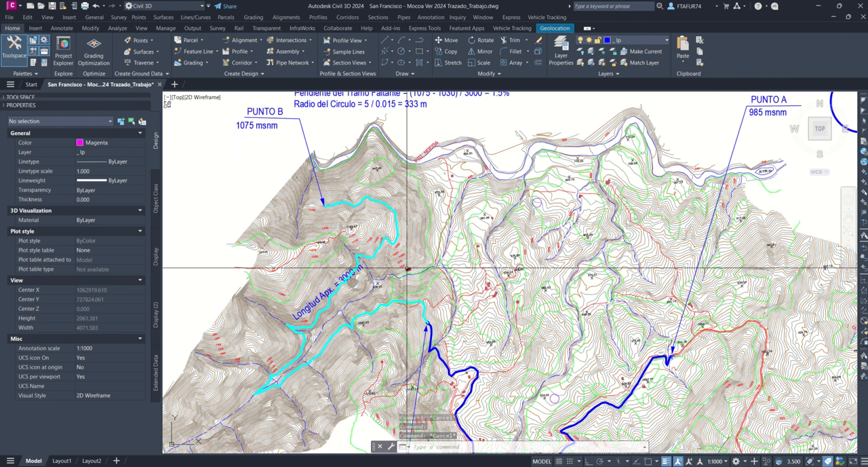
pyautogui.scroll(3, 418, 260)
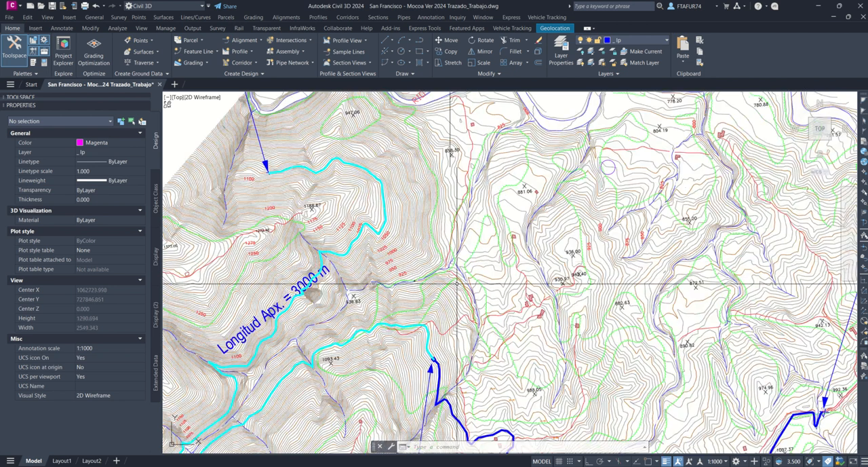
pyautogui.scroll(6, 391, 285)
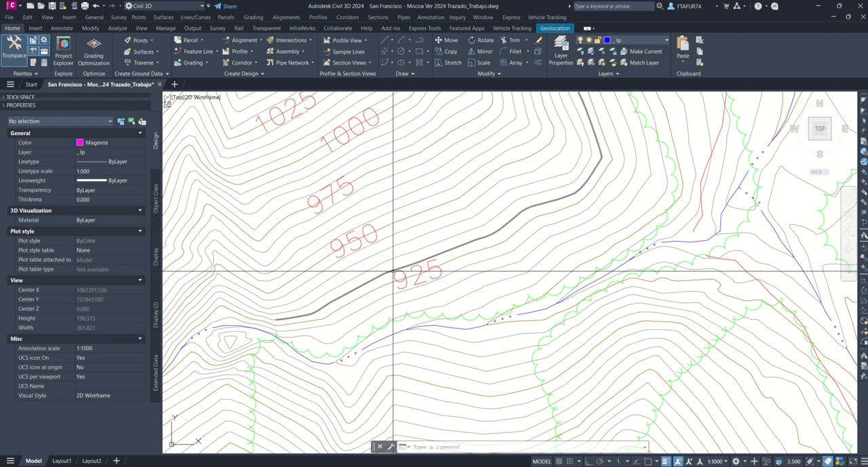
pyautogui.click(394, 270)
pyautogui.click(389, 259)
pyautogui.click(384, 251)
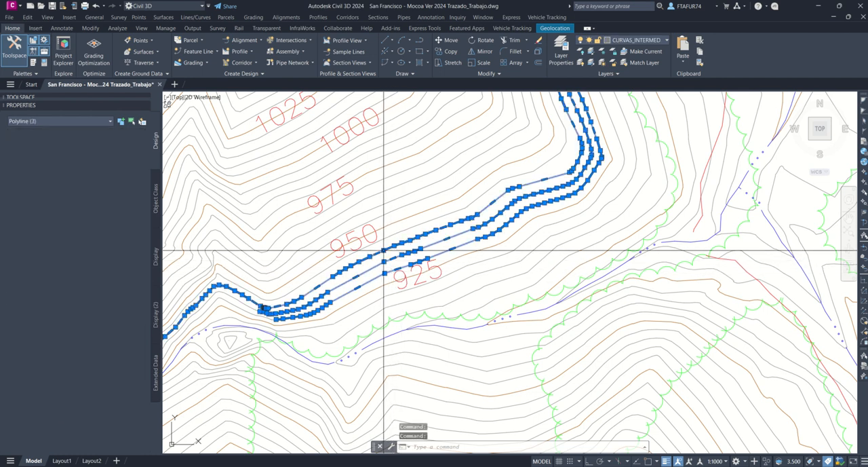
pyautogui.click(384, 239)
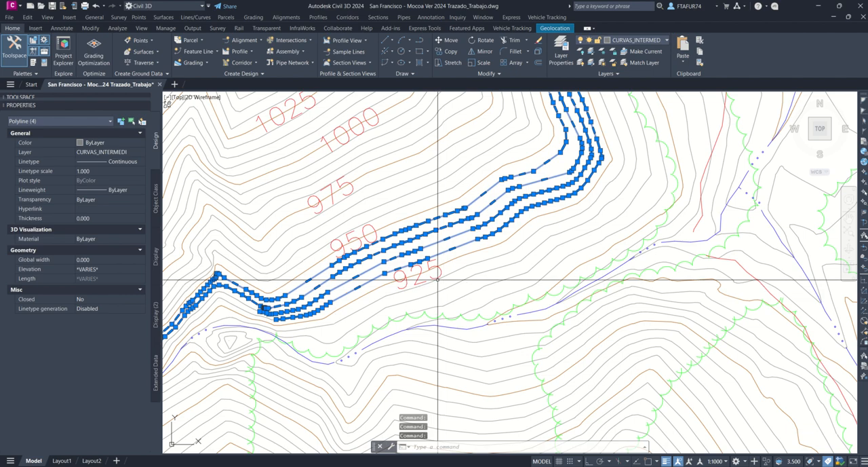
pyautogui.scroll(-10, 437, 279)
pyautogui.press('Escape')
pyautogui.press('Escape')
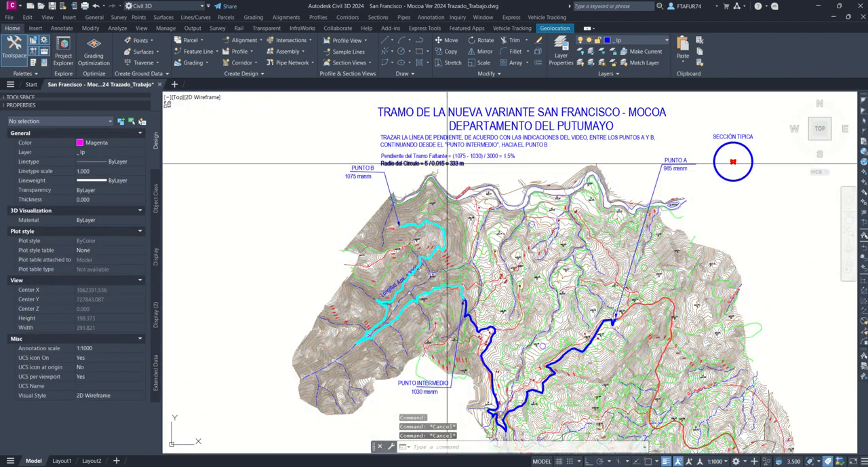
# Step: Erase the cyan dashed slope line between Punto Intermedio and Punto B so the stretch can be redrawn
pyautogui.scroll(5, 443, 164)
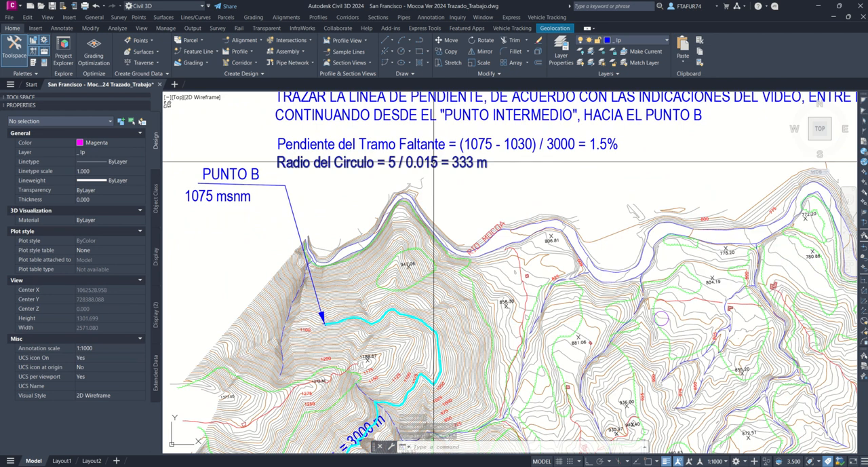
pyautogui.scroll(-2, 435, 158)
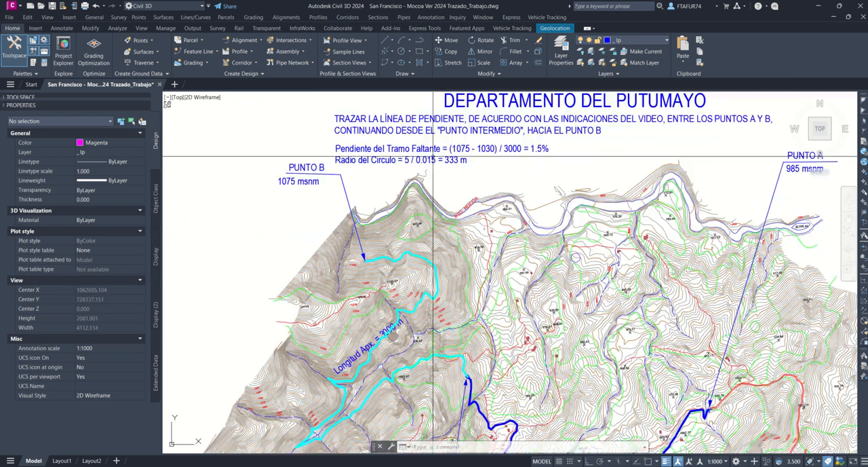
pyautogui.moveTo(446, 248); pyautogui.dragTo(436, 166, button='middle')
pyautogui.scroll(3, 454, 272)
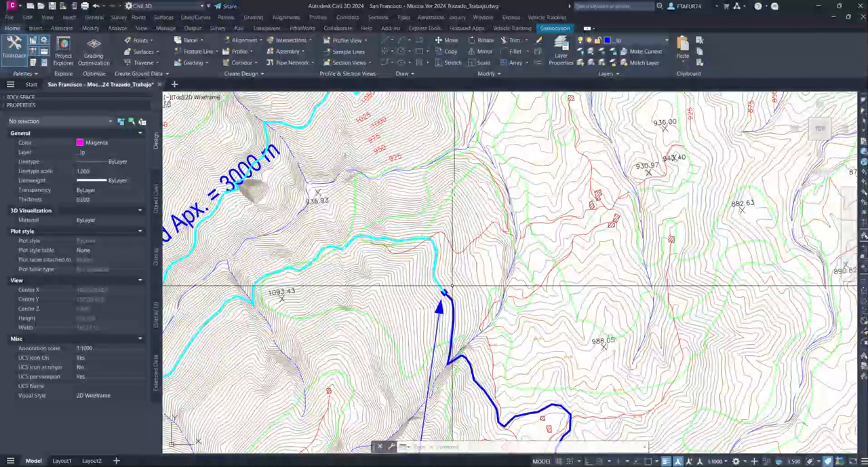
pyautogui.click(444, 272)
pyautogui.press('Delete')
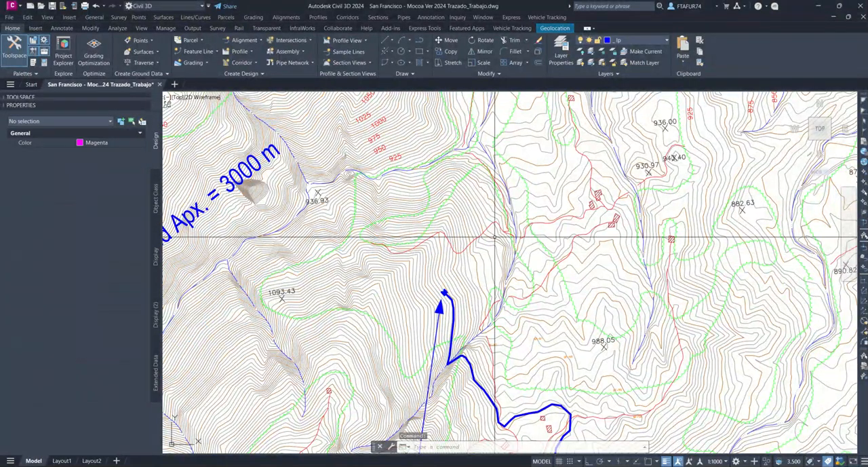
pyautogui.write('c')
pyautogui.press('Return')
pyautogui.scroll(4, 451, 298)
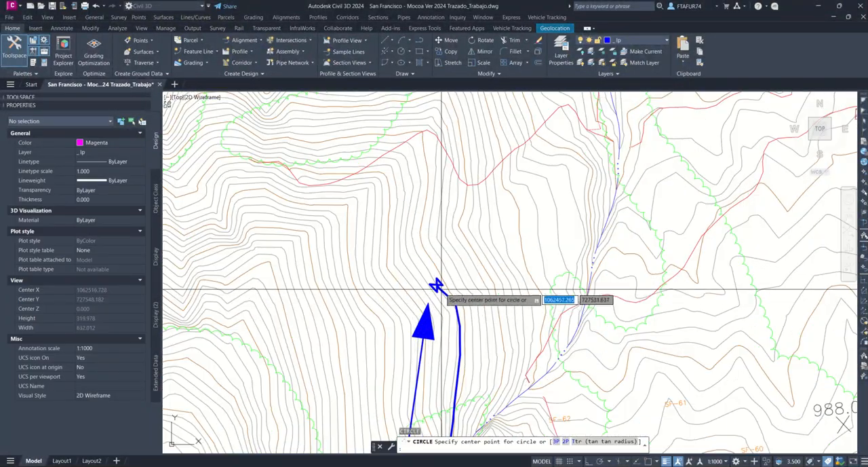
pyautogui.scroll(-15, 441, 265)
pyautogui.click(448, 256)
pyautogui.scroll(10, 448, 202)
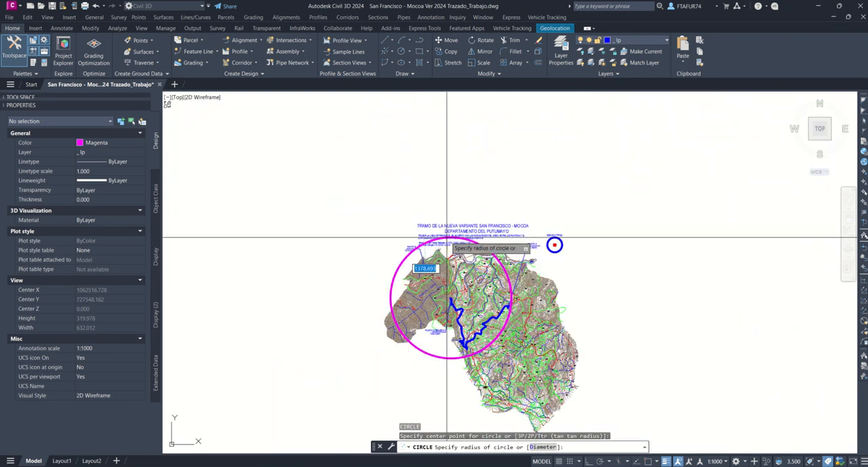
pyautogui.scroll(-5, 438, 231)
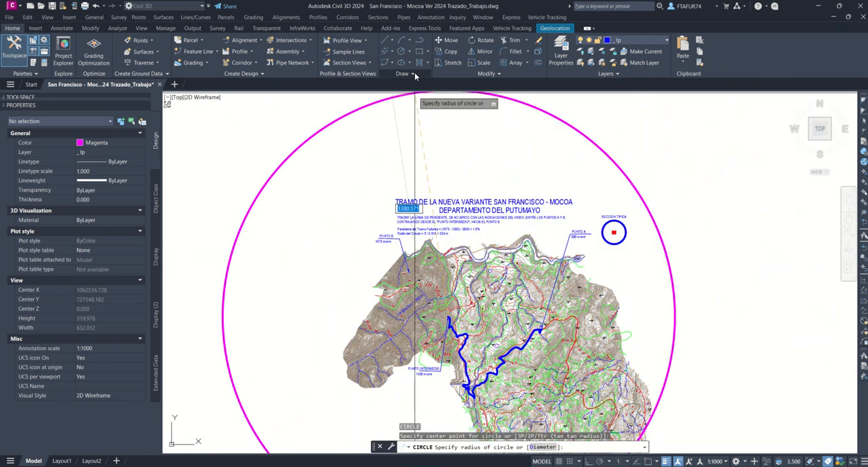
pyautogui.press('Escape')
# Step: Draw a circle with a 333 m radius centred on the end of the blue line at Punto Intermedio
pyautogui.click(409, 52)
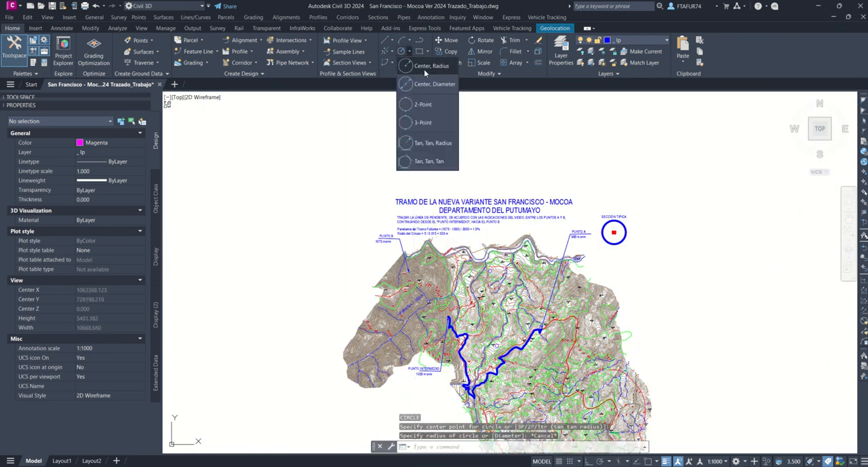
pyautogui.click(428, 66)
pyautogui.scroll(12, 468, 312)
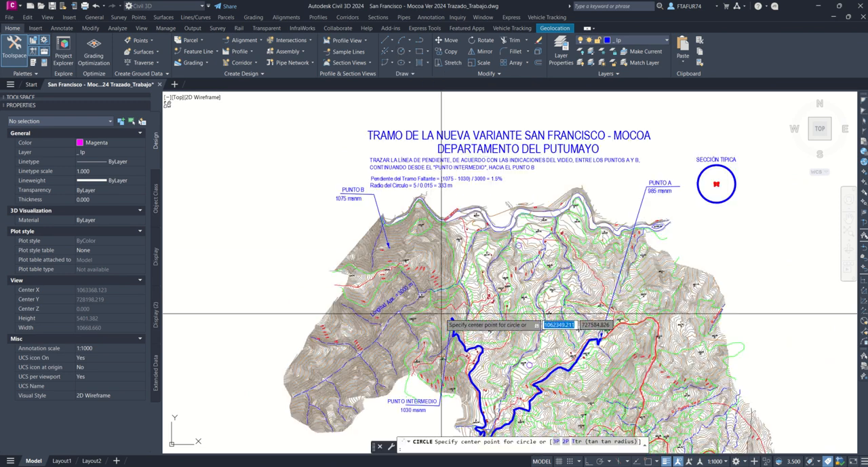
pyautogui.click(483, 329)
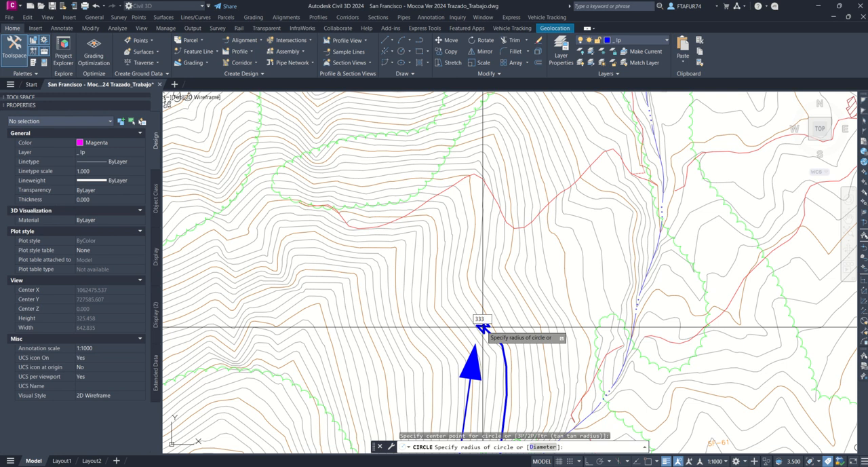
pyautogui.press('Return')
pyautogui.scroll(-2, 482, 323)
# Step: Start a polyline at the circle's centre at Punto Intermedio and trace it north along the contours, turning west beyond the red path
pyautogui.scroll(2, 483, 322)
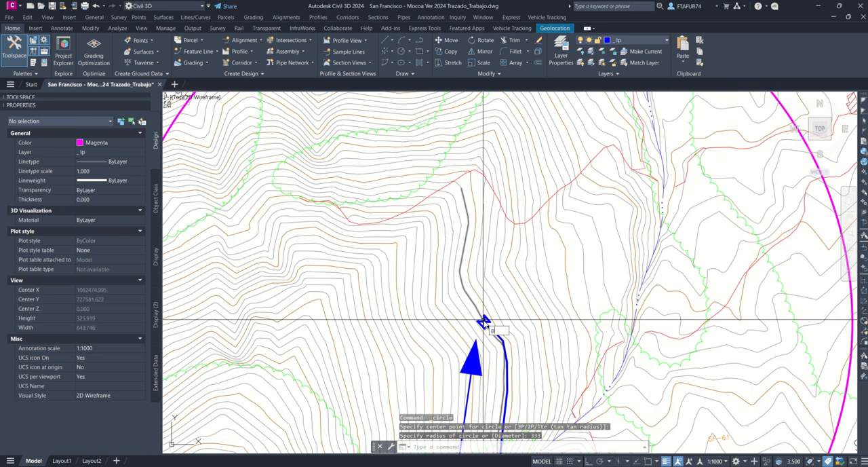
pyautogui.scroll(2, 483, 321)
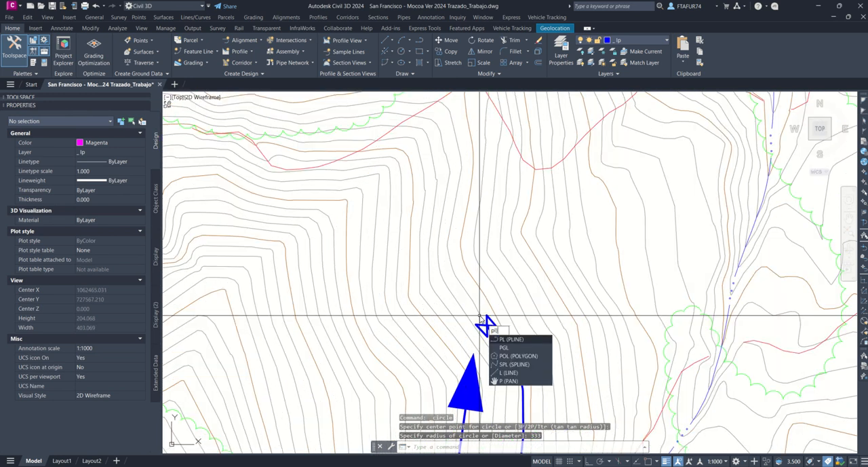
pyautogui.press('Return')
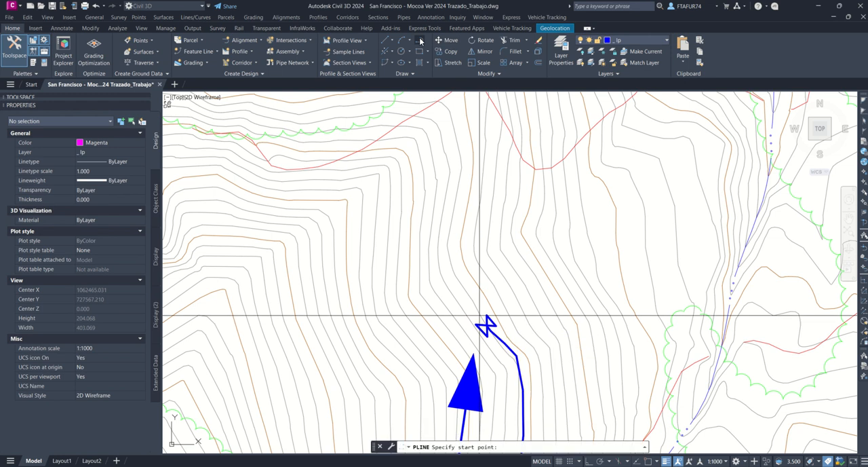
pyautogui.click(488, 327)
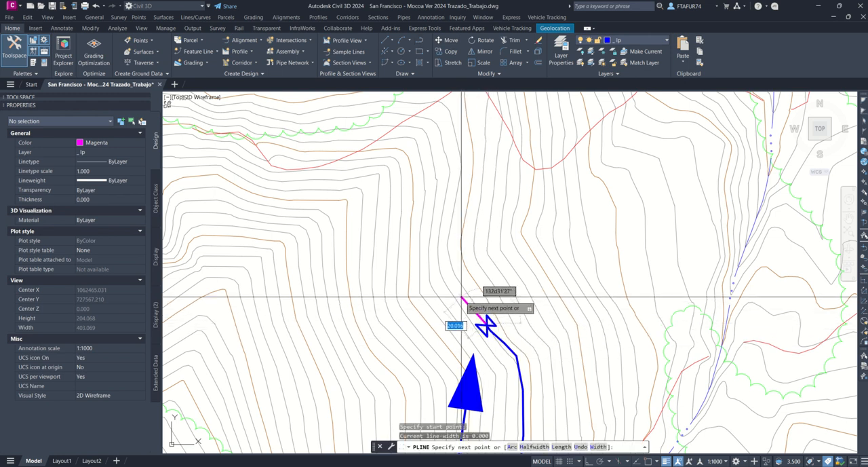
pyautogui.click(442, 249)
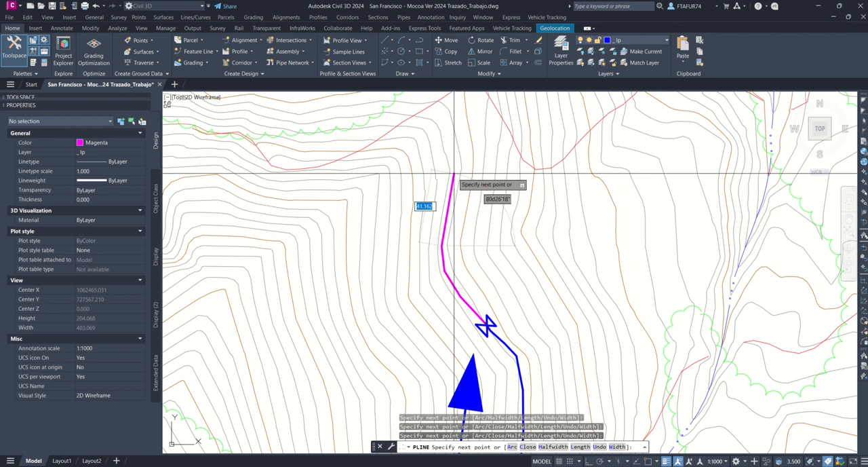
pyautogui.click(453, 172)
pyautogui.click(447, 131)
pyautogui.click(435, 106)
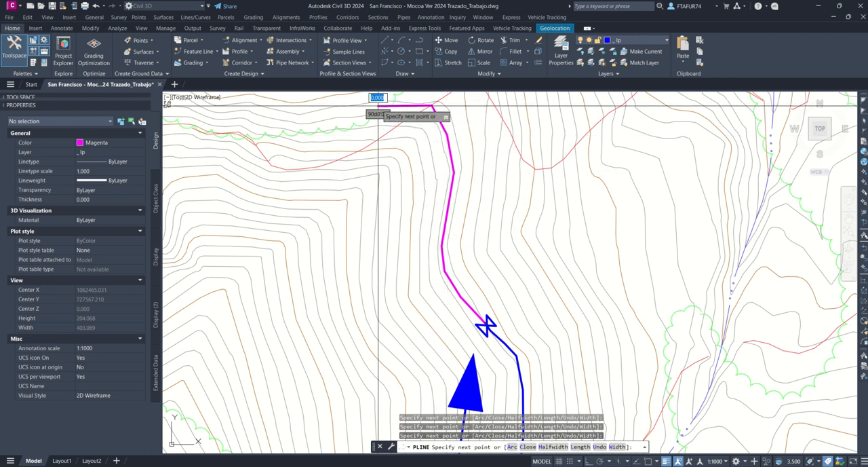
pyautogui.click(379, 108)
# Step: Continue the polyline west along the contours through the green vegetation boundary to the circle's edge and end it there
pyautogui.moveTo(325, 120); pyautogui.dragTo(706, 203, button='middle')
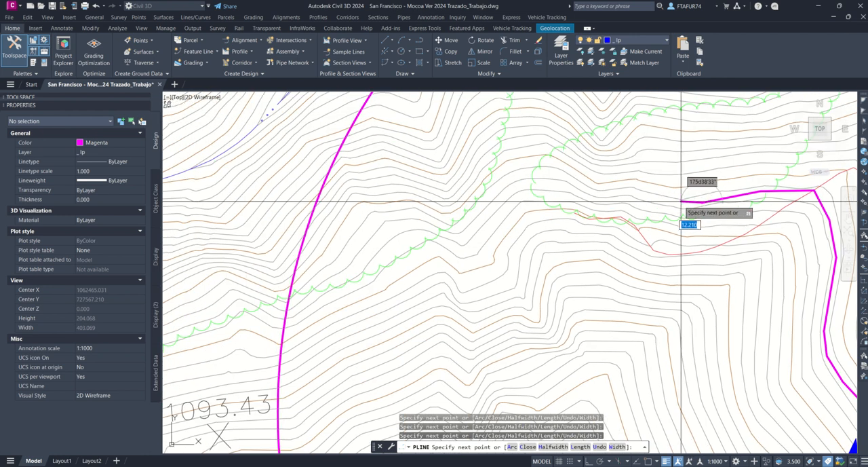
pyautogui.click(602, 194)
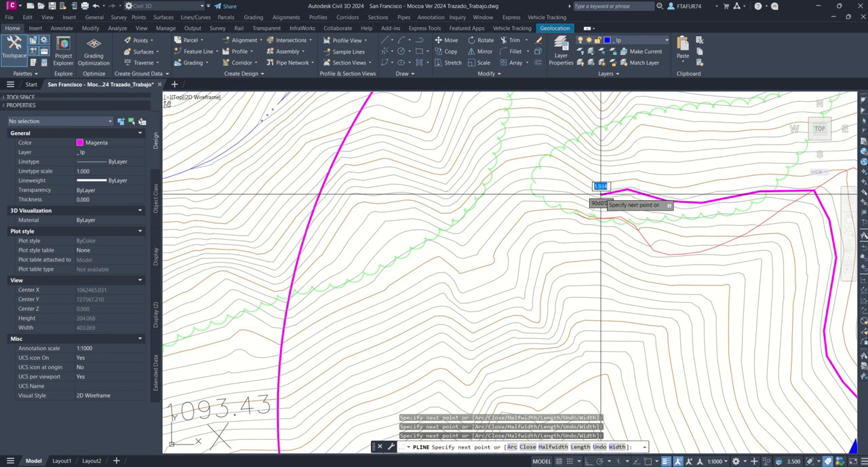
pyautogui.click(556, 174)
pyautogui.click(511, 178)
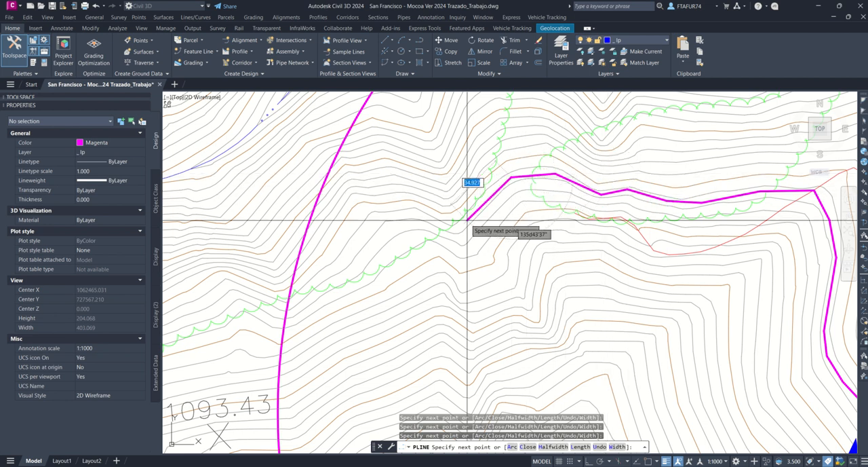
pyautogui.click(454, 233)
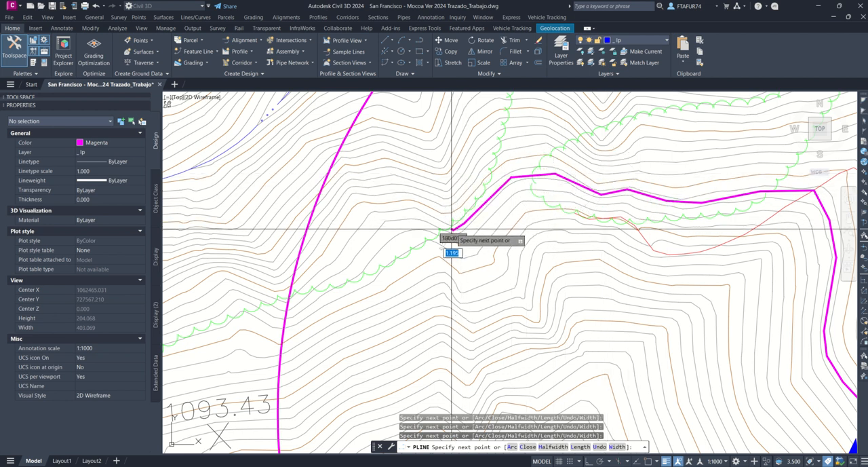
pyautogui.click(405, 214)
pyautogui.click(374, 224)
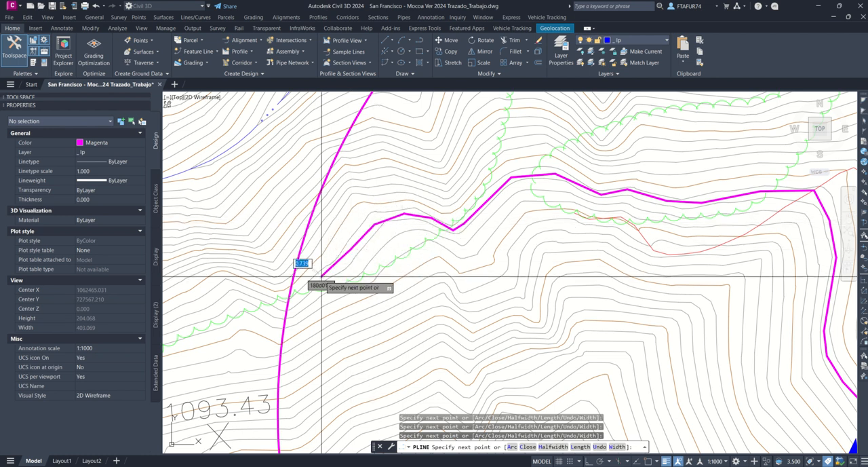
pyautogui.moveTo(286, 311); pyautogui.dragTo(319, 264, button='middle')
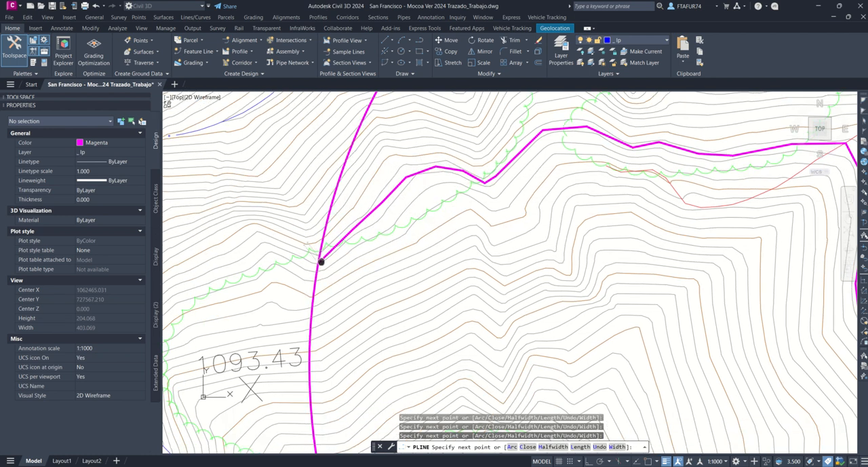
pyautogui.press('Escape')
# Step: Move the 333 m radius circle so its centre sits on the end of the first magenta polyline
pyautogui.click(324, 240)
pyautogui.scroll(-8, 330, 224)
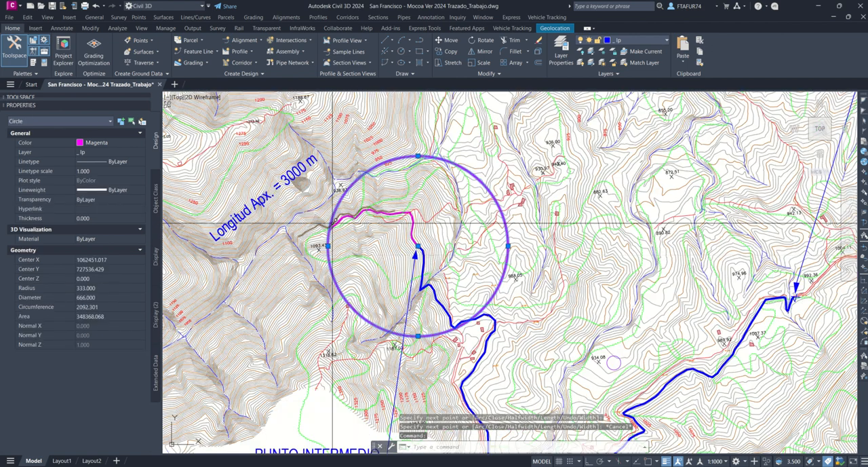
pyautogui.click(418, 246)
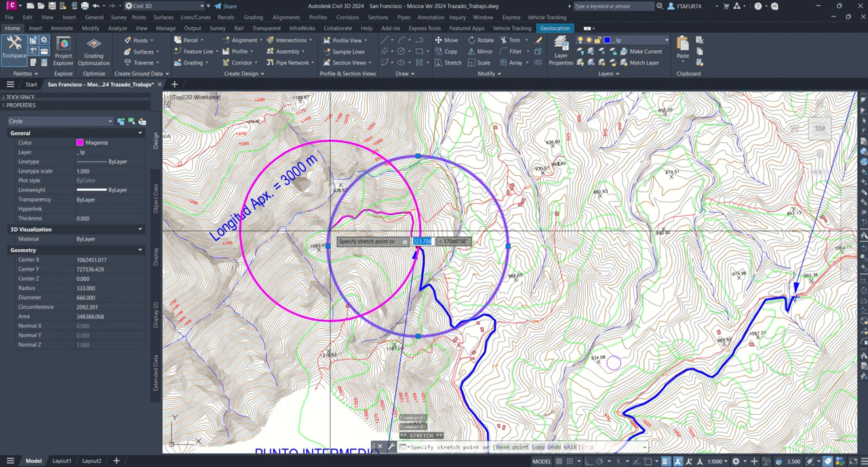
pyautogui.scroll(6, 353, 238)
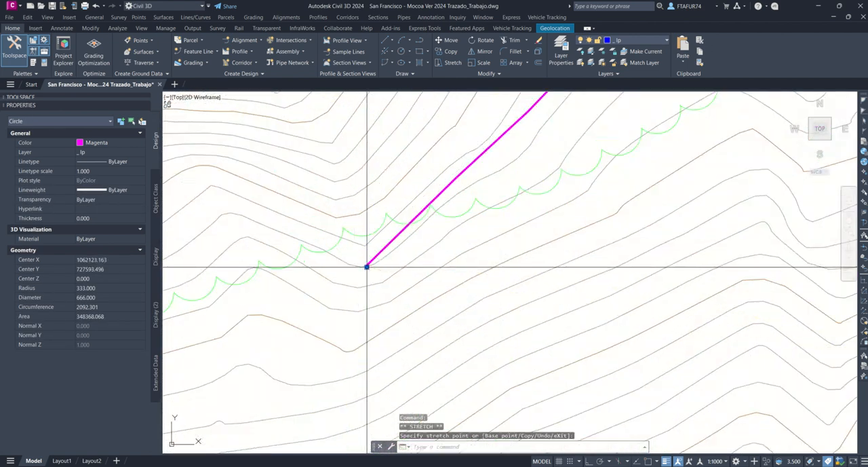
pyautogui.moveTo(378, 254); pyautogui.dragTo(512, 202, button='middle')
pyautogui.press('Escape')
# Step: Trace a new polyline from the moved circle's centre along the contours west around the 1093.43 spot height and south to the stream
pyautogui.write('pl')
pyautogui.press('Return')
pyautogui.click(501, 213)
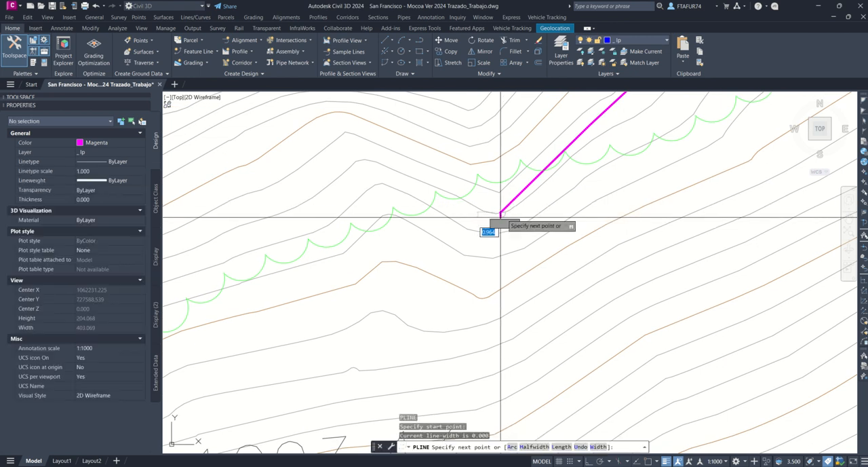
pyautogui.click(455, 207)
pyautogui.click(413, 182)
pyautogui.click(379, 176)
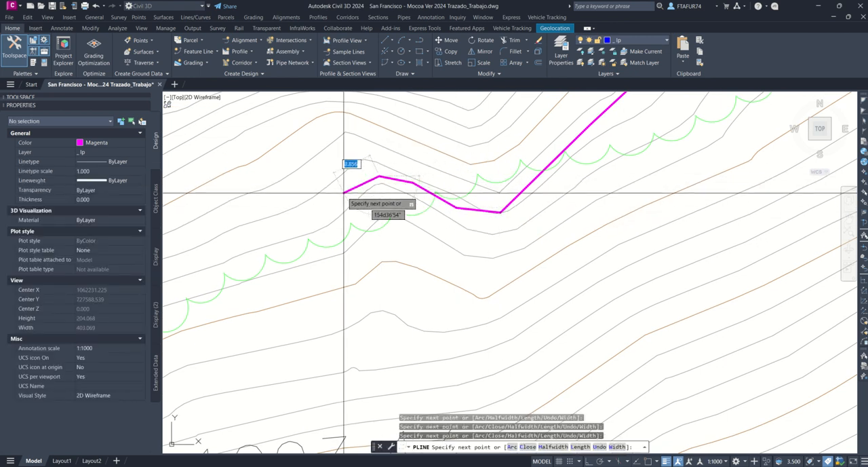
pyautogui.scroll(-4, 438, 166)
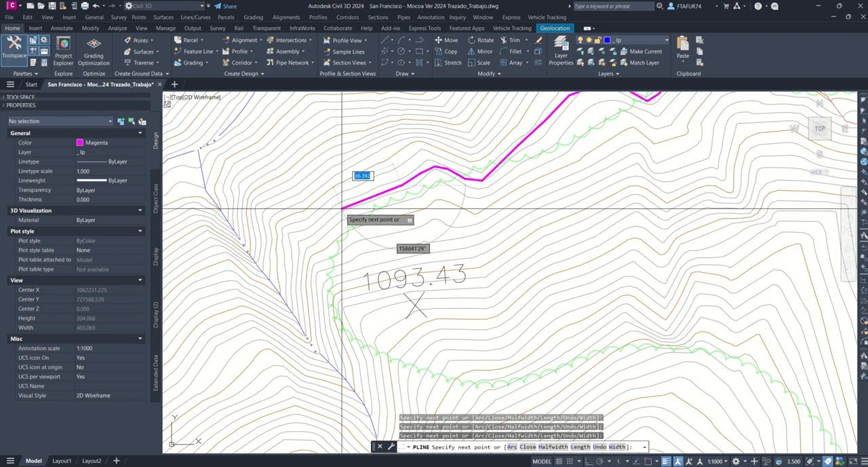
pyautogui.click(295, 241)
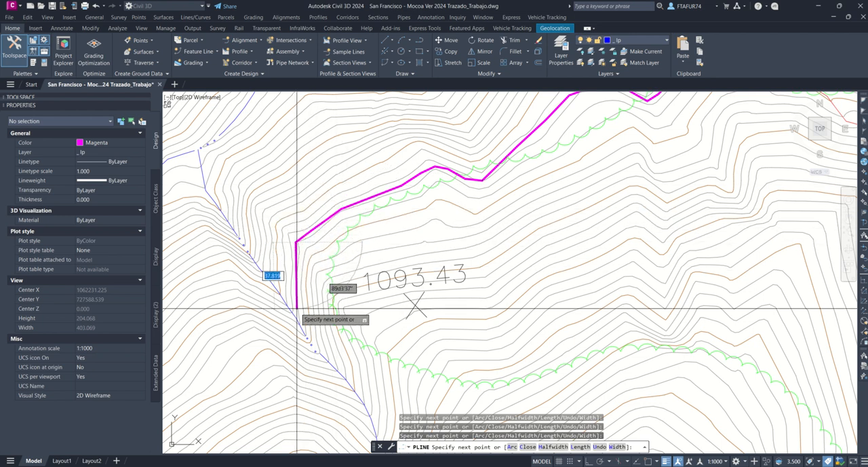
pyautogui.click(295, 314)
# Step: Continue the polyline across the stream and southwest along the contours to the circle's edge, and end it there
pyautogui.moveTo(296, 313); pyautogui.dragTo(441, 216, button='middle')
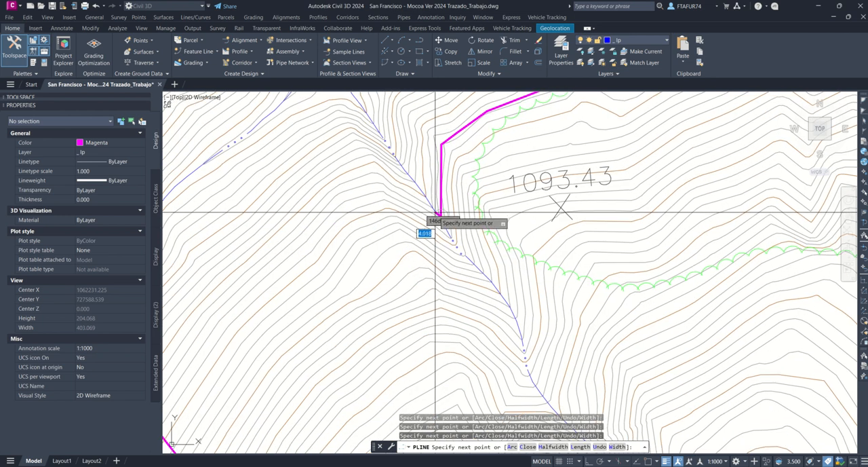
pyautogui.click(377, 188)
pyautogui.click(339, 200)
pyautogui.click(295, 247)
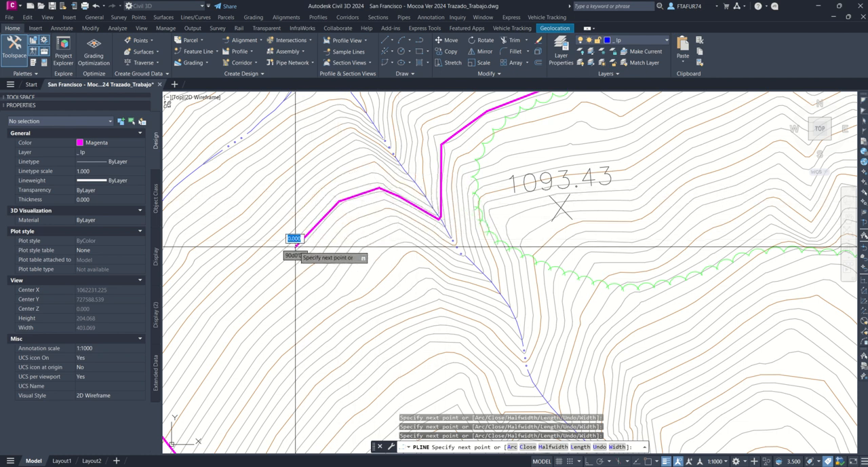
pyautogui.moveTo(299, 246); pyautogui.dragTo(535, 110, button='middle')
pyautogui.click(468, 166)
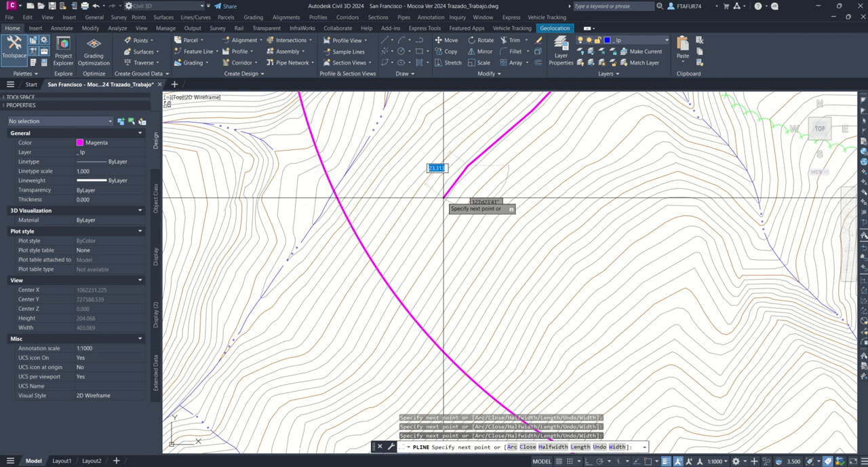
pyautogui.click(441, 199)
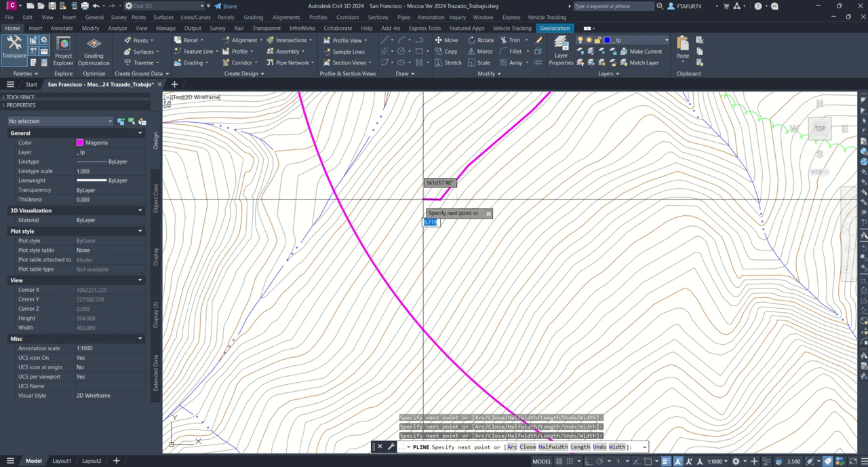
pyautogui.press('Escape')
# Step: Recentre the 333 m radius circle on the southwest end of the second polyline and clear the selection
pyautogui.click(393, 289)
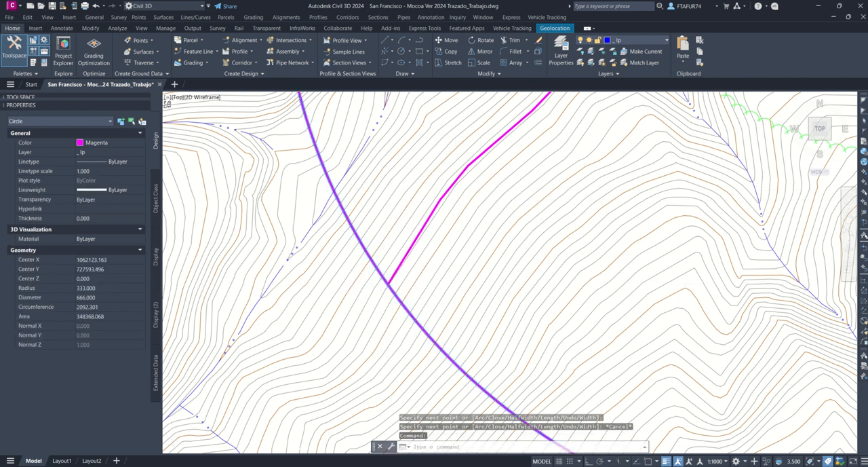
pyautogui.scroll(-4, 388, 285)
pyautogui.scroll(2, 455, 237)
pyautogui.click(467, 224)
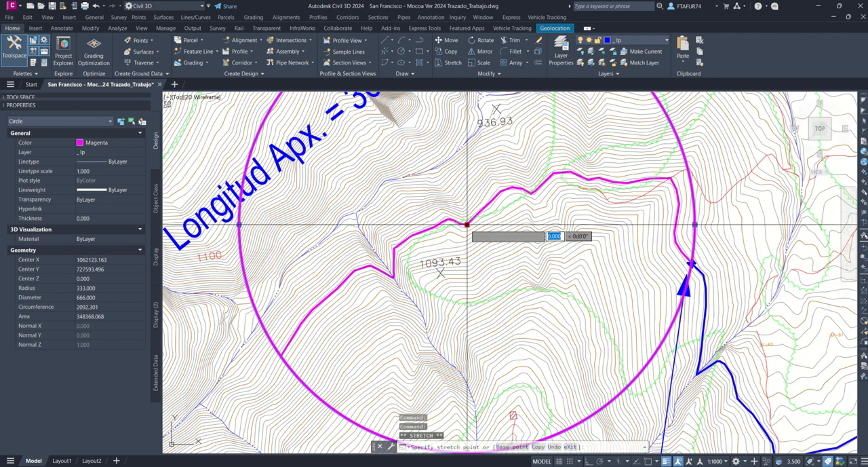
pyautogui.moveTo(315, 323); pyautogui.dragTo(524, 193, button='middle')
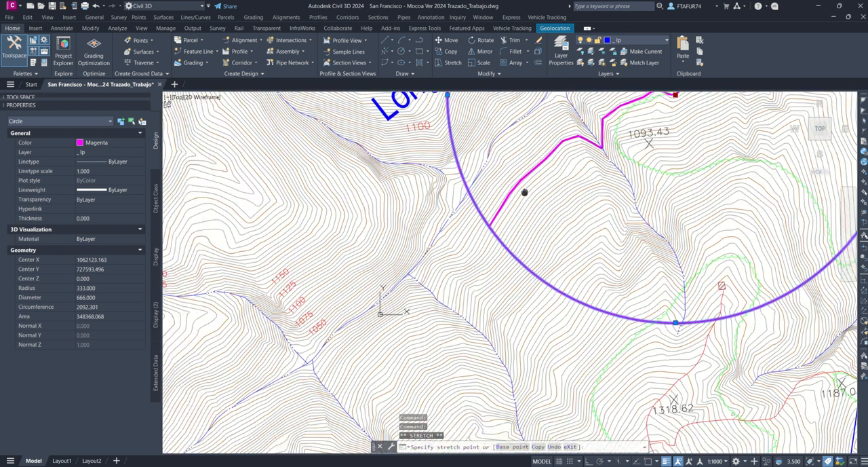
pyautogui.click(490, 230)
pyautogui.press('Escape')
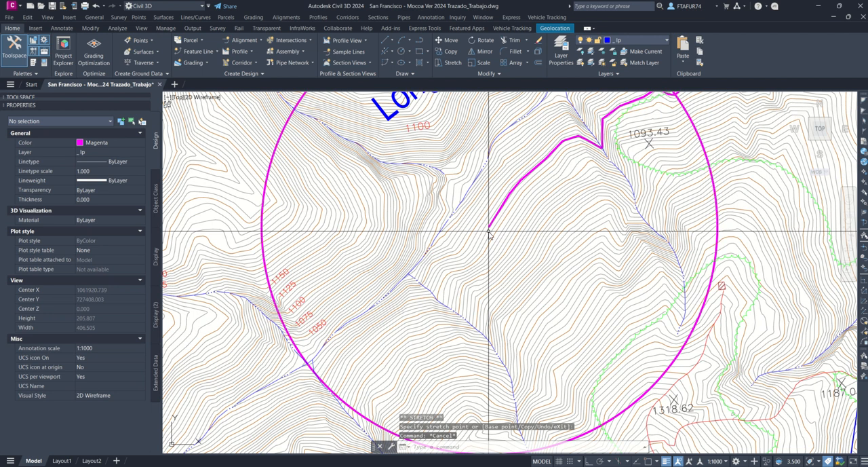
# Step: Trace a third polyline from the recentred circle's centre southwest along the contours to the next stream branch
pyautogui.write('pl')
pyautogui.press('Return')
pyautogui.click(489, 228)
pyautogui.scroll(3, 489, 229)
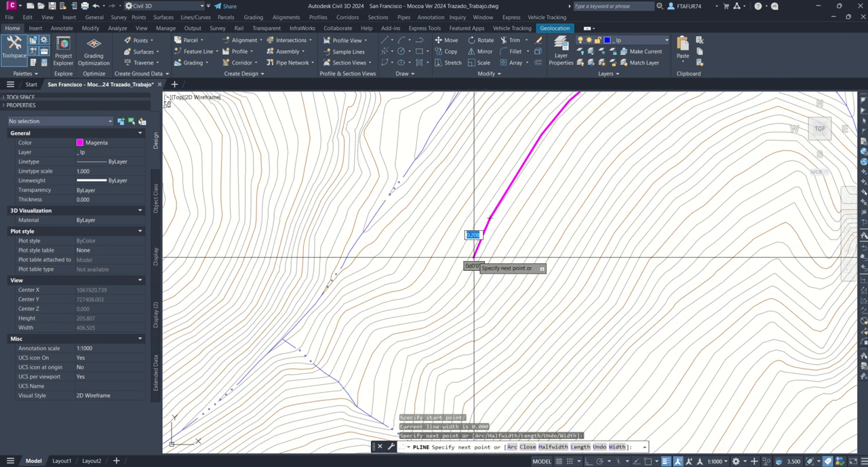
pyautogui.moveTo(473, 258); pyautogui.dragTo(526, 156, button='middle')
pyautogui.click(527, 156)
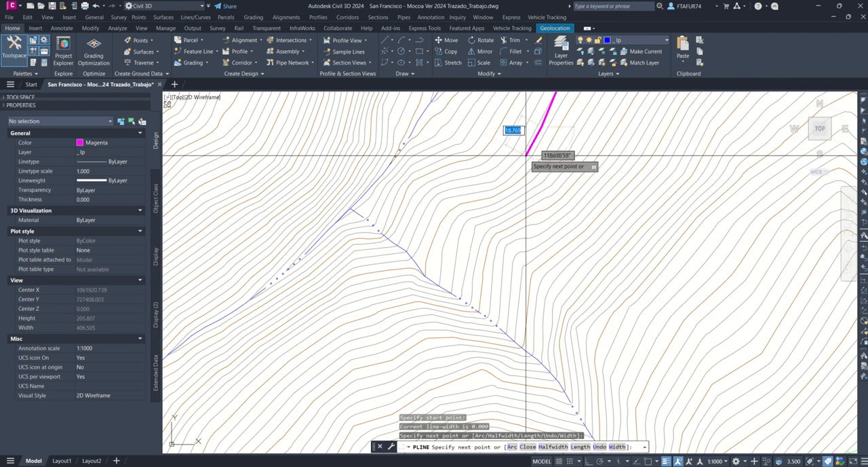
pyautogui.click(501, 182)
pyautogui.click(438, 197)
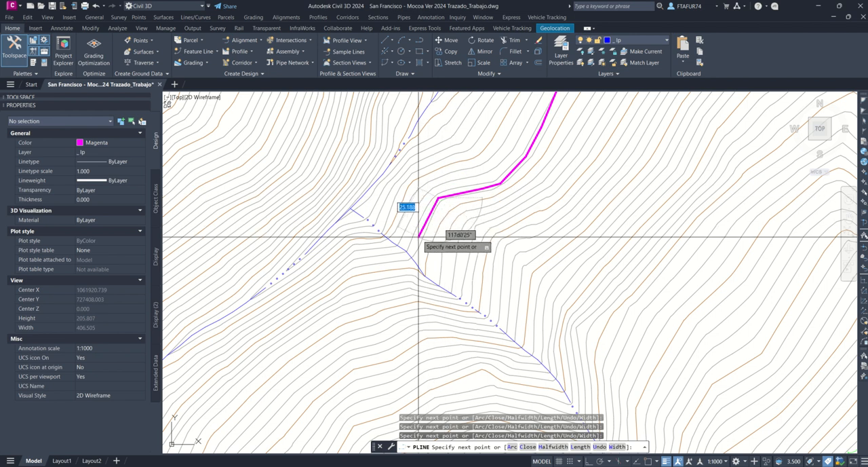
pyautogui.click(419, 237)
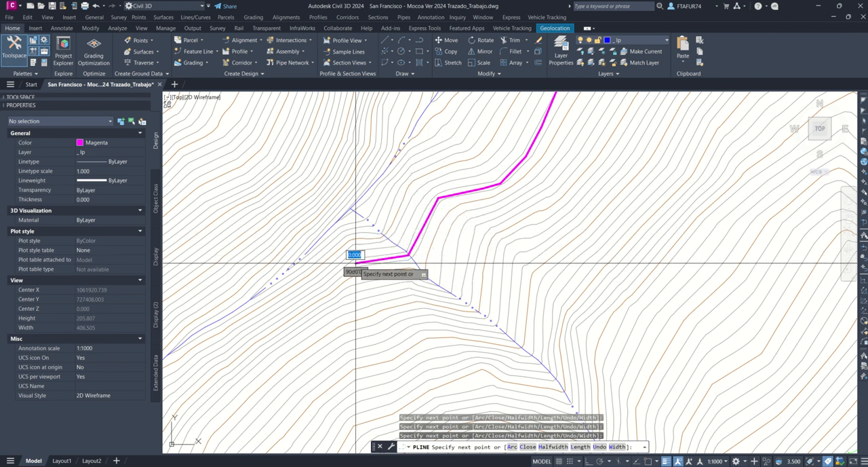
# Step: Continue the third polyline southwest from the stream branch past the 1050 contour label to the circle's edge and end it
pyautogui.moveTo(333, 281); pyautogui.dragTo(488, 217, button='middle')
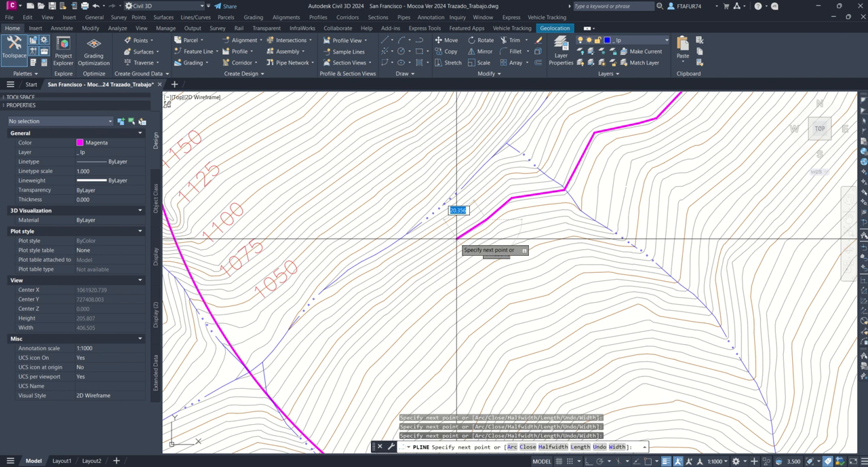
pyautogui.click(335, 329)
pyautogui.click(281, 409)
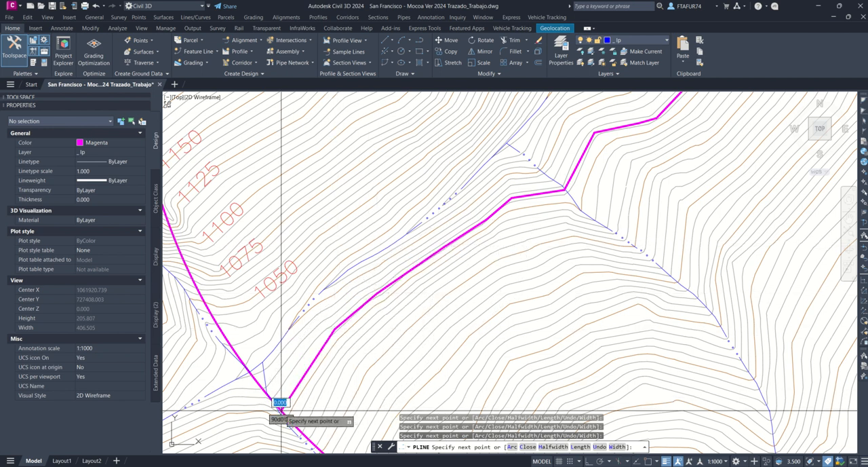
pyautogui.moveTo(282, 409)
pyautogui.mouseDown(button='middle')
pyautogui.moveTo(419, 283)
pyautogui.moveTo(455, 280)
pyautogui.mouseUp(button='middle')
pyautogui.press('Escape')
# Step: Recentre the 333 m radius circle on the southwest end of the third polyline
pyautogui.click(453, 278)
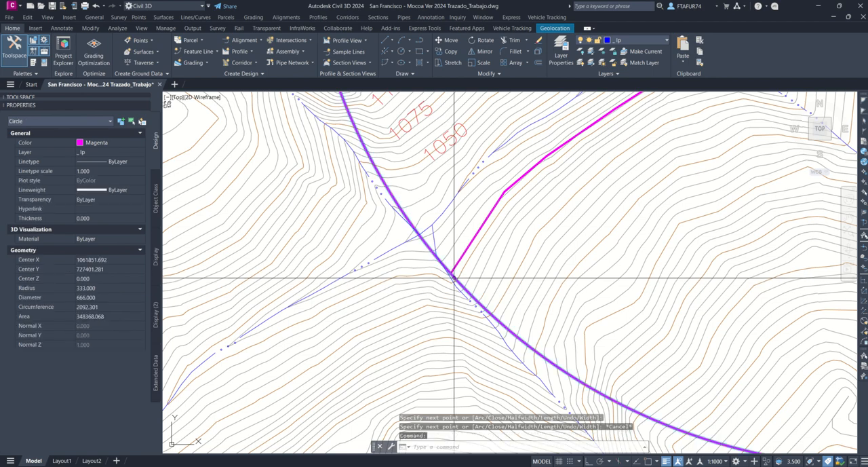
pyautogui.scroll(-8, 453, 278)
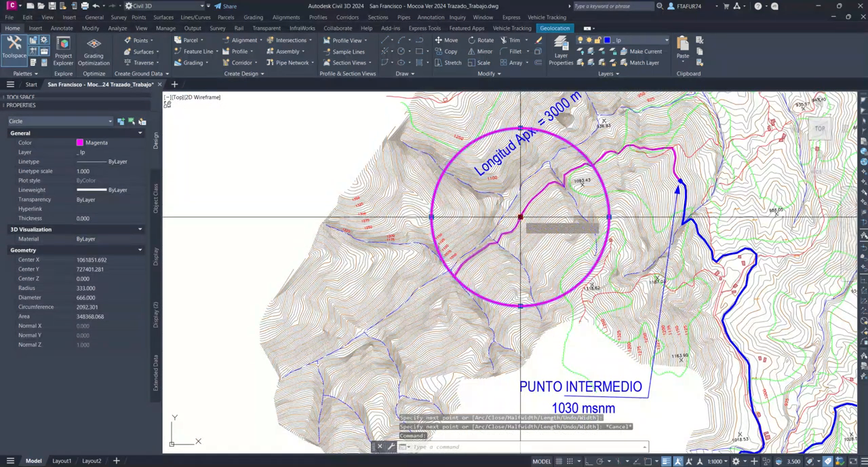
pyautogui.click(520, 217)
pyautogui.scroll(6, 464, 286)
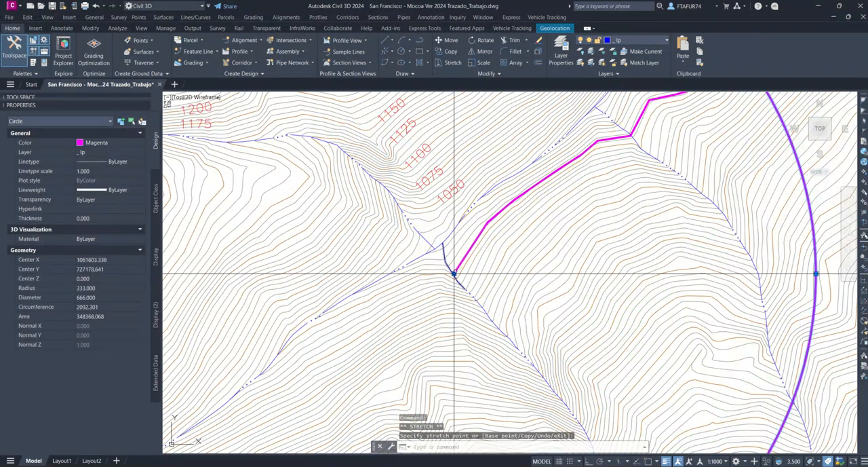
pyautogui.scroll(4, 454, 274)
# Step: Trace a fourth polyline from the circle's centre across the stream and southwest along the contours, undoing the misplaced vertex on the way
pyautogui.press('Return')
pyautogui.click(454, 274)
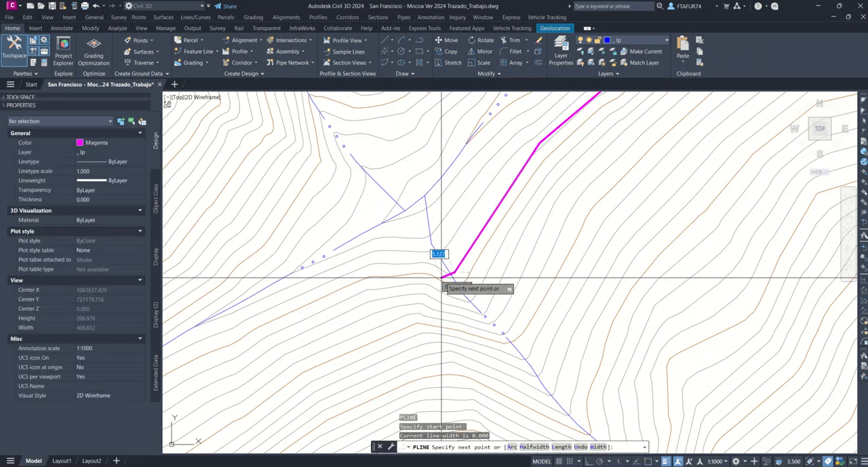
pyautogui.click(436, 273)
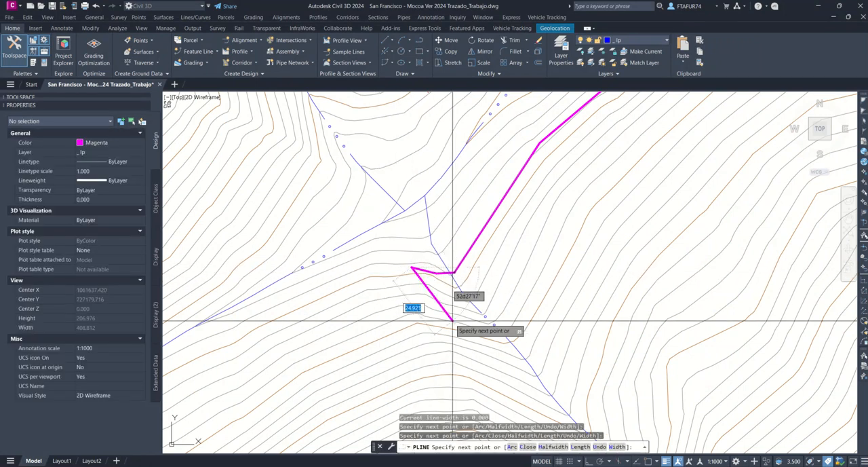
pyautogui.write('u')
pyautogui.press('Return')
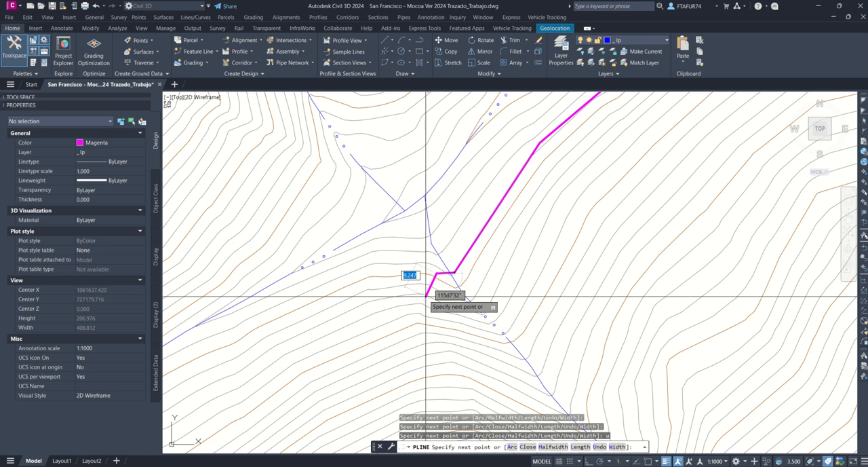
pyautogui.click(361, 274)
pyautogui.moveTo(361, 274); pyautogui.dragTo(489, 217, button='middle')
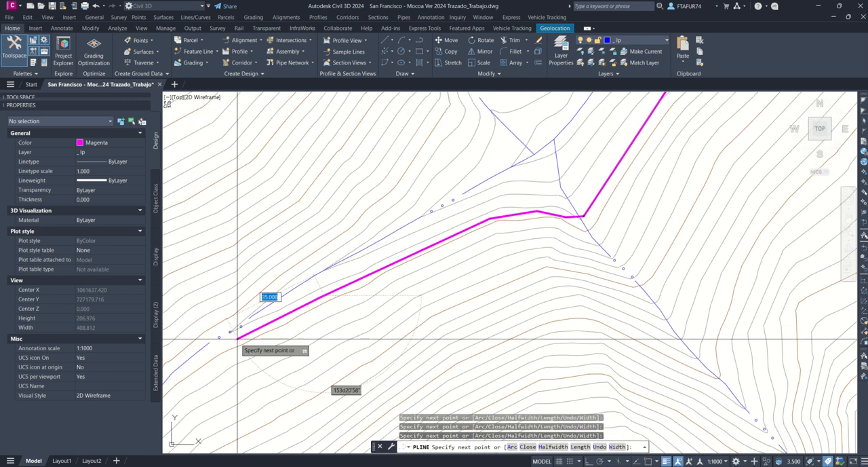
pyautogui.click(207, 355)
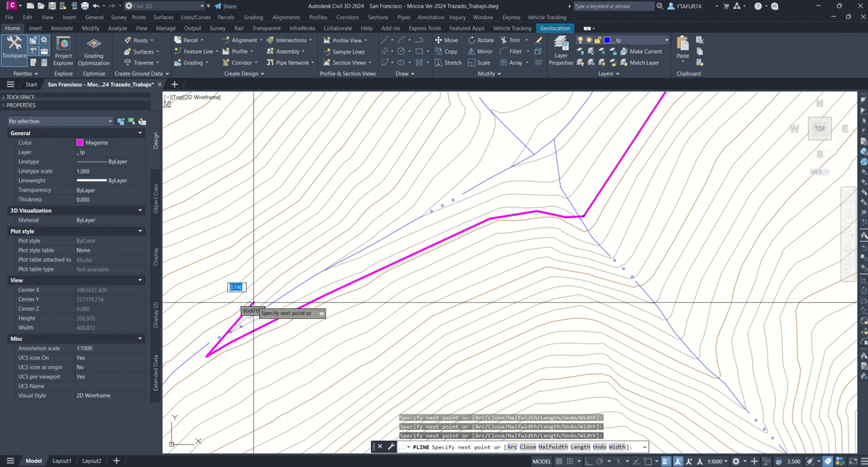
# Step: Turn the fourth polyline back across the stream and follow the opposite bank northeast, crossing the side stream and passing the 1050 label
pyautogui.click(252, 304)
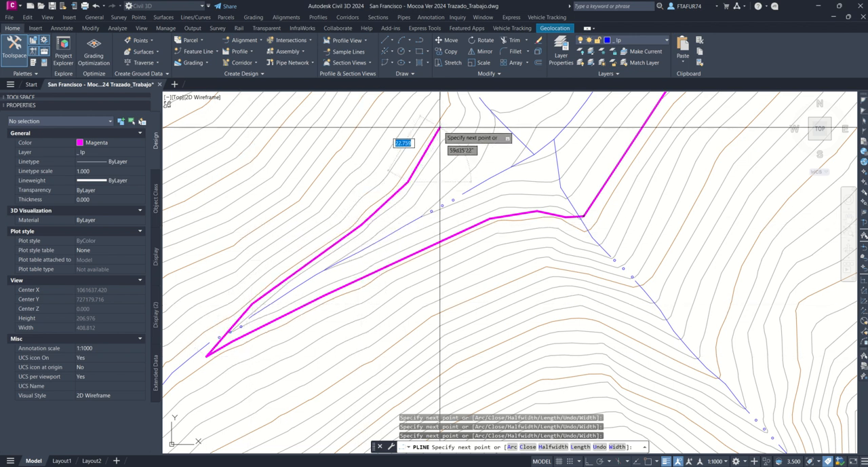
pyautogui.moveTo(430, 122); pyautogui.dragTo(366, 352, button='middle')
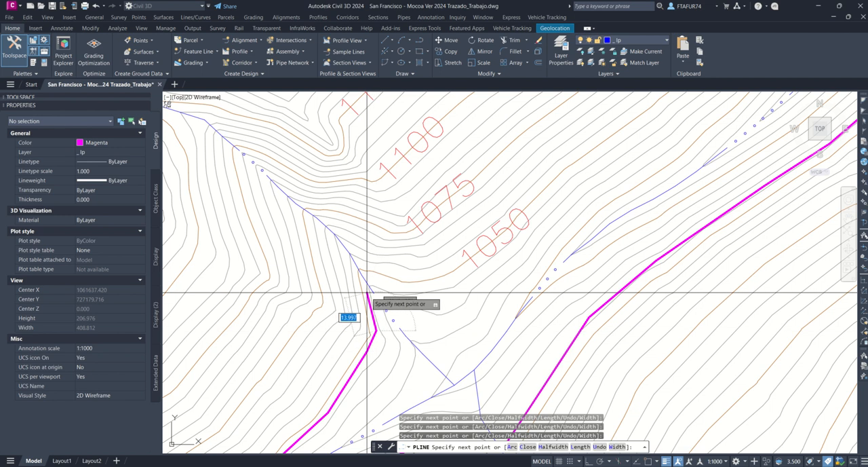
pyautogui.click(464, 270)
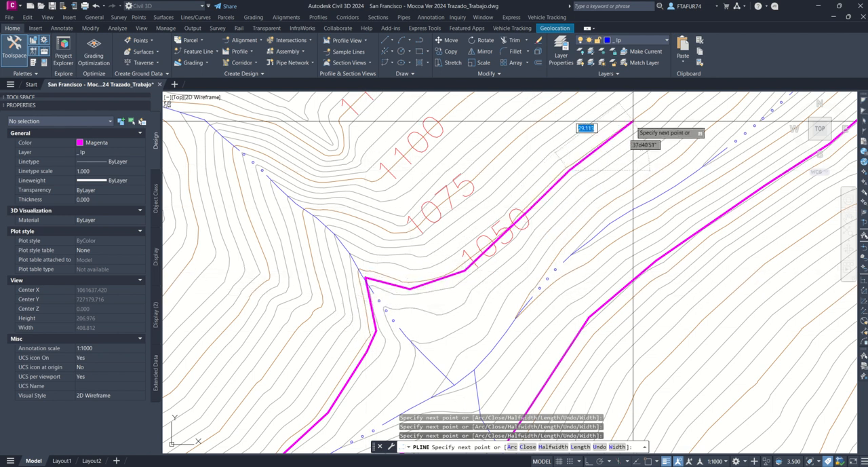
pyautogui.moveTo(656, 108); pyautogui.dragTo(298, 388, button='middle')
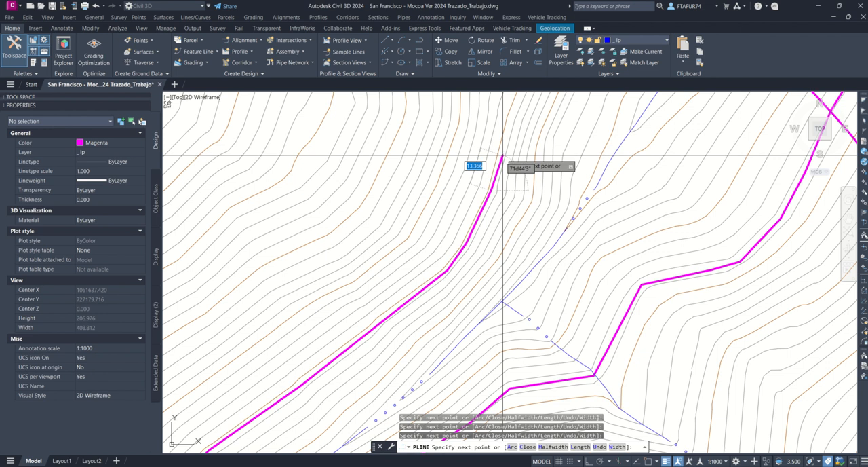
# Step: Continue the fourth polyline north along the contours and around the ridge northwest to the circle's edge, and end it there
pyautogui.moveTo(502, 156); pyautogui.dragTo(366, 387, button='middle')
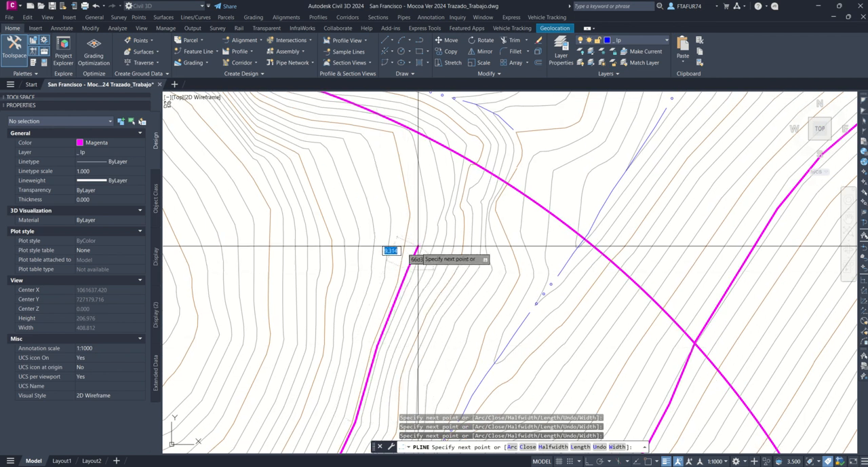
pyautogui.moveTo(409, 253)
pyautogui.mouseDown(button='middle')
pyautogui.moveTo(415, 157)
pyautogui.moveTo(508, 333)
pyautogui.mouseUp(button='middle')
pyautogui.scroll(2, 508, 333)
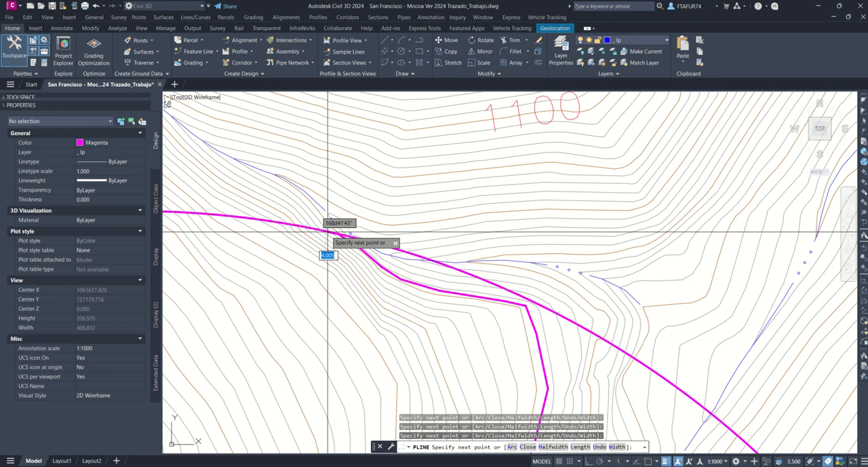
pyautogui.press('Escape')
# Step: Recentre the 333 m radius circle on the northwest end of the fourth polyline
pyautogui.click(339, 246)
pyautogui.scroll(-5, 340, 248)
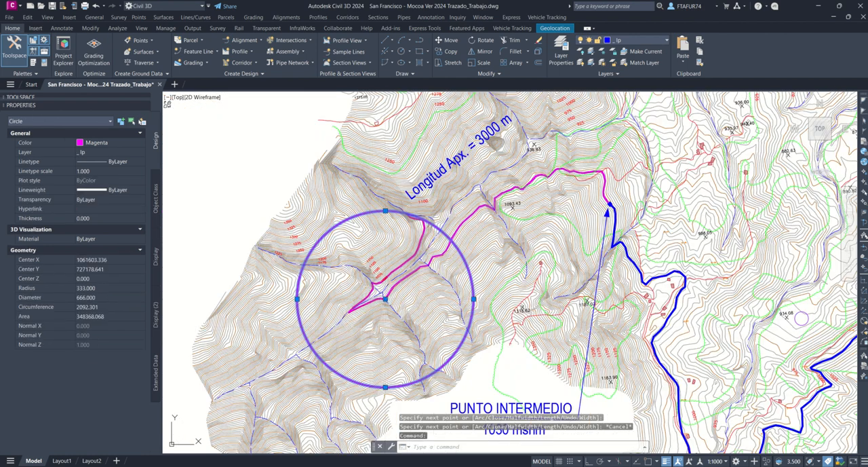
pyautogui.click(386, 298)
pyautogui.scroll(10, 397, 233)
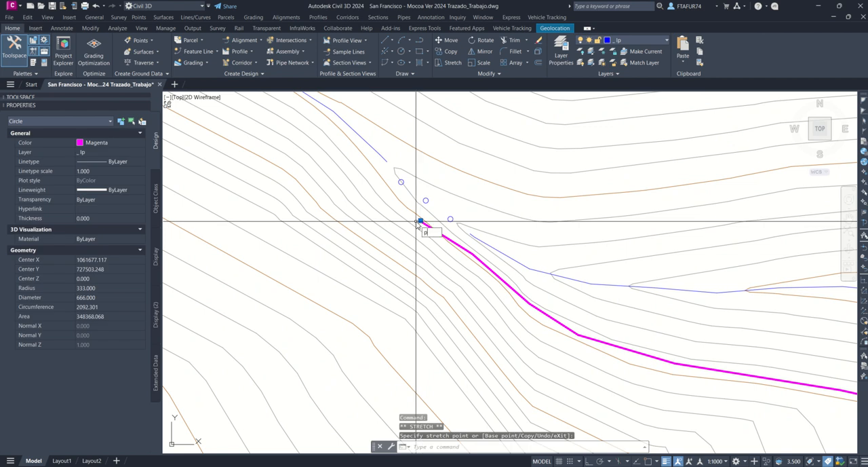
# Step: Trace a fifth polyline from the circle's centre northwest along the stream, cross it and turn back east on the opposite bank
pyautogui.write('L')
pyautogui.press('Return')
pyautogui.click(418, 223)
pyautogui.click(389, 203)
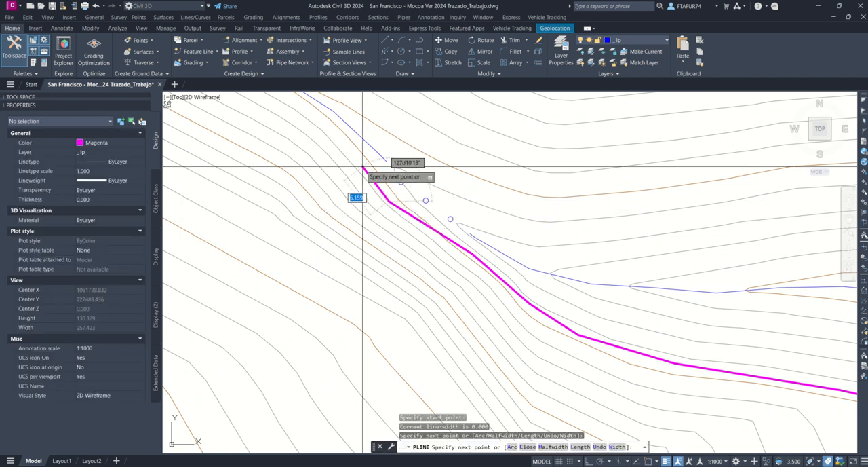
pyautogui.scroll(2, 355, 157)
pyautogui.click(357, 157)
pyautogui.moveTo(357, 157); pyautogui.dragTo(575, 417, button='middle')
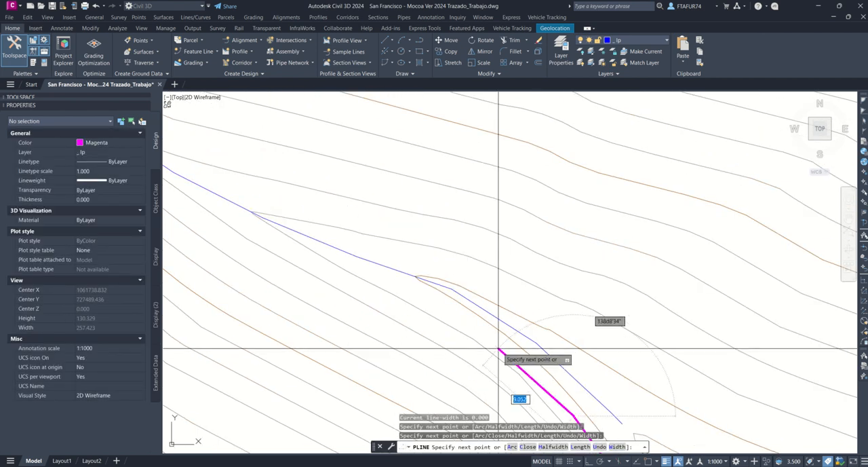
pyautogui.click(495, 345)
pyautogui.click(488, 283)
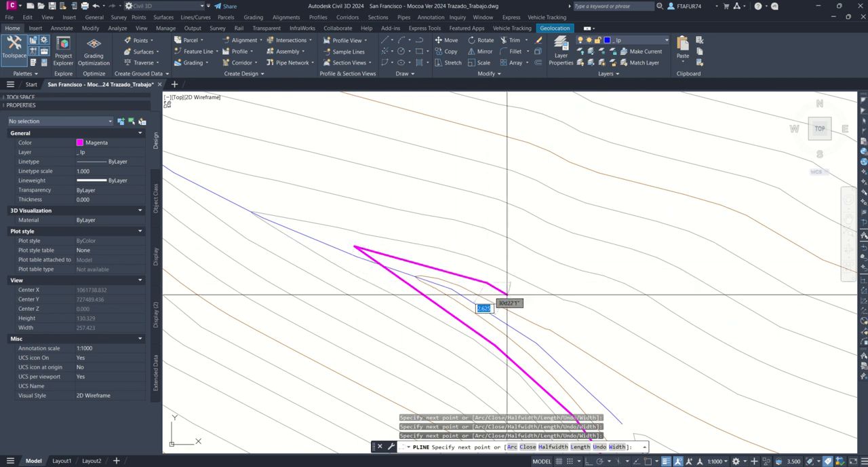
# Step: Continue the fifth polyline southeast along the bank, east below the 1100 label and northeast around the slope
pyautogui.click(644, 360)
pyautogui.moveTo(665, 357); pyautogui.dragTo(387, 224, button='middle')
pyautogui.scroll(-3, 386, 224)
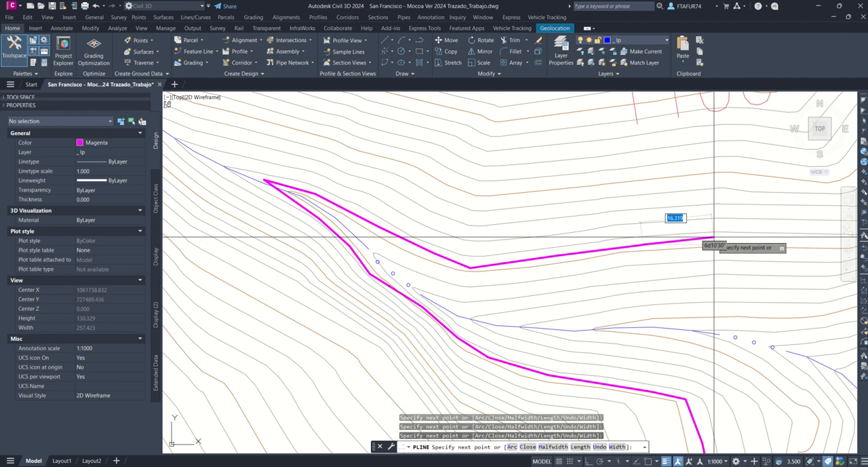
pyautogui.moveTo(717, 240); pyautogui.dragTo(172, 246, button='middle')
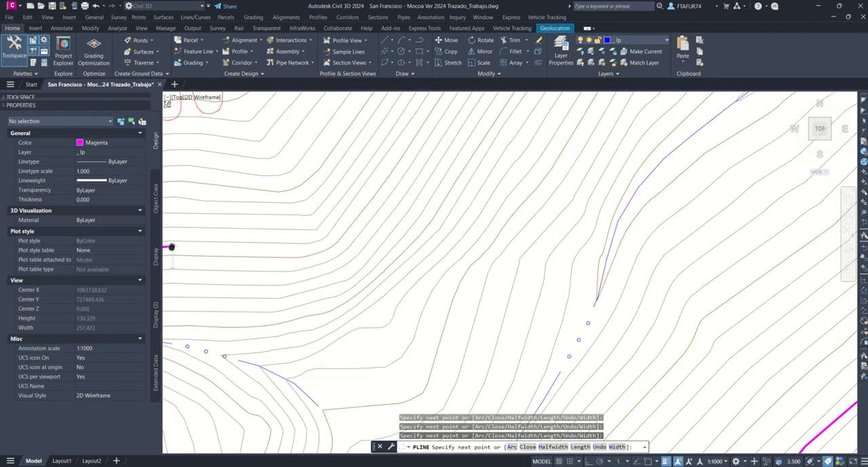
pyautogui.click(296, 254)
pyautogui.click(327, 242)
pyautogui.click(407, 128)
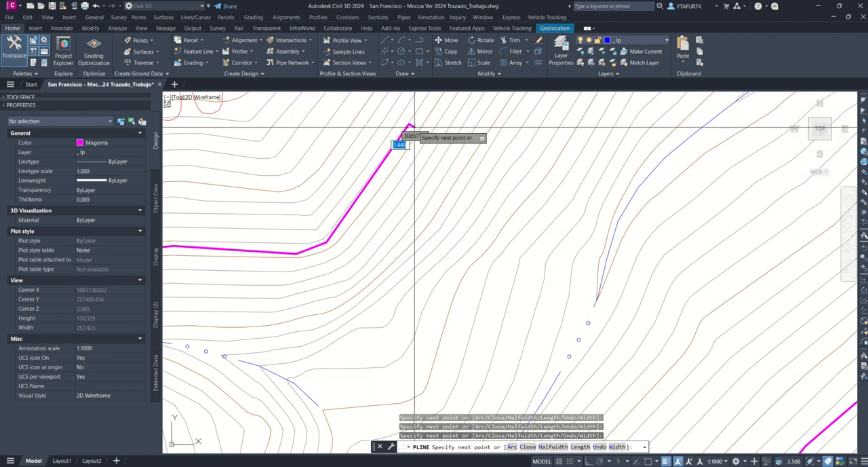
# Step: Extend the fifth polyline northeast along the contours beside the word "Longitud" of the length label
pyautogui.moveTo(415, 129); pyautogui.dragTo(412, 332, button='middle')
pyautogui.click(417, 316)
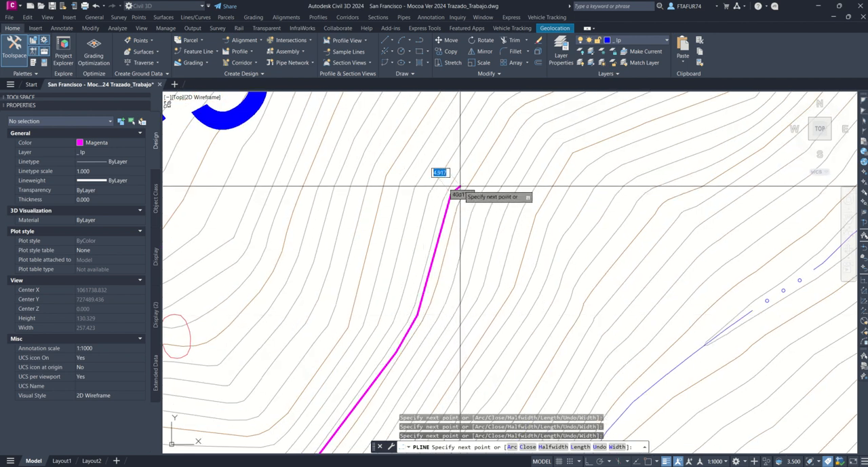
pyautogui.click(450, 194)
pyautogui.click(509, 103)
pyautogui.moveTo(509, 104); pyautogui.dragTo(366, 391, button='middle')
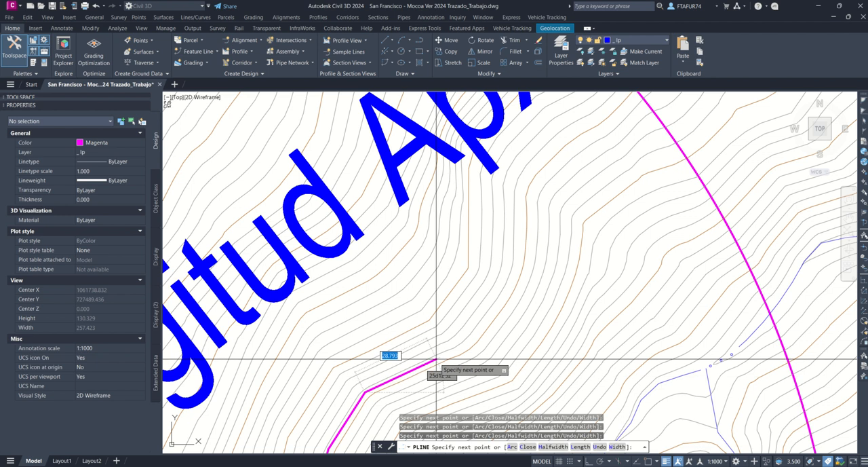
# Step: Continue the fifth polyline northeast past the "Apx." text to the circle's edge and end it there
pyautogui.click(465, 347)
pyautogui.click(521, 257)
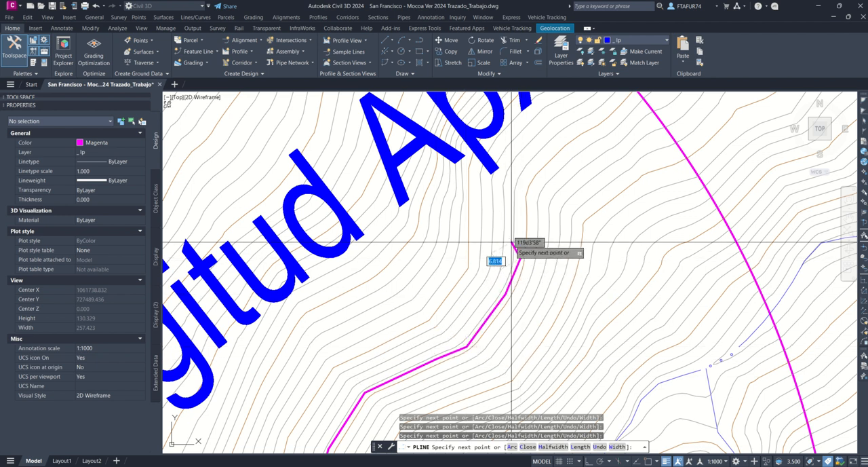
pyautogui.click(523, 191)
pyautogui.click(548, 148)
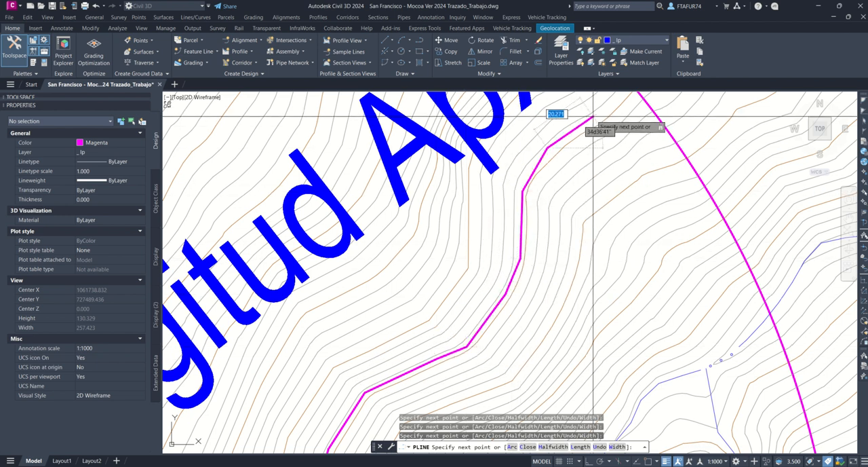
pyautogui.click(595, 116)
pyautogui.moveTo(595, 116); pyautogui.dragTo(497, 290, button='middle')
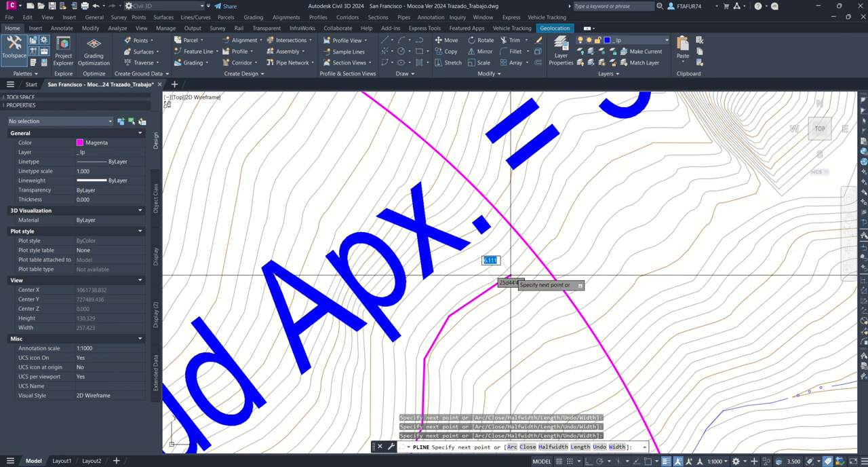
pyautogui.press('Escape')
# Step: Recentre the 333 m radius circle on the northeast end of the fifth polyline
pyautogui.click(526, 243)
pyautogui.scroll(-6, 502, 230)
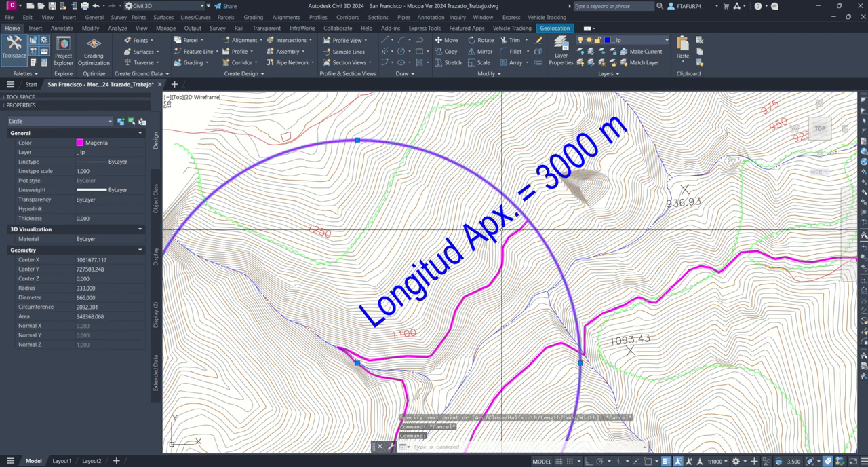
pyautogui.click(359, 363)
pyautogui.scroll(6, 566, 230)
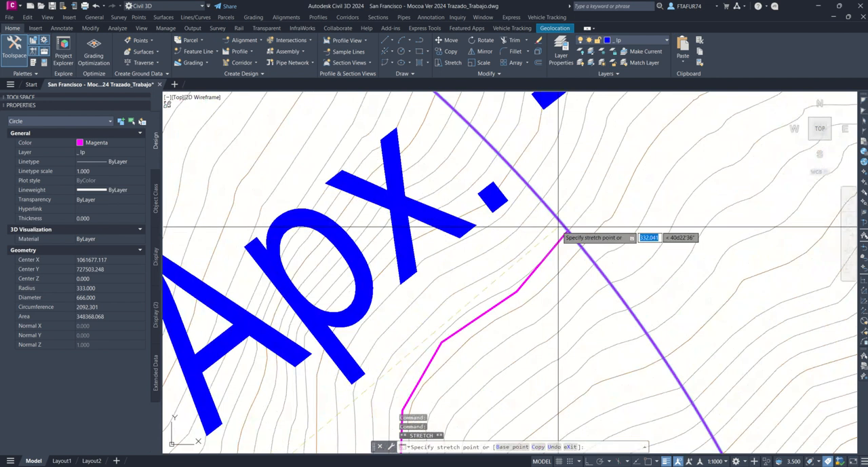
pyautogui.click(568, 231)
pyautogui.moveTo(569, 231); pyautogui.dragTo(414, 373, button='middle')
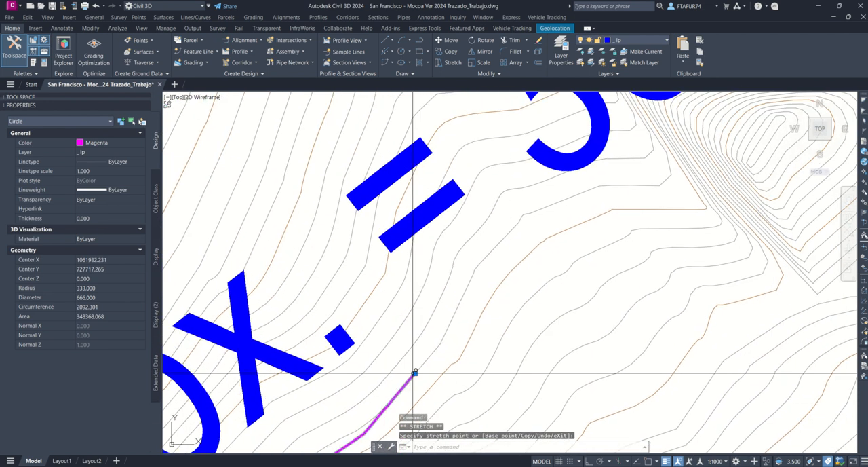
# Step: Trace a sixth polyline from the recentred circle's centre northeast along the contours, then east toward the closed-contour hill below the "3000 m" text
pyautogui.press('Return')
pyautogui.click(413, 372)
pyautogui.click(449, 304)
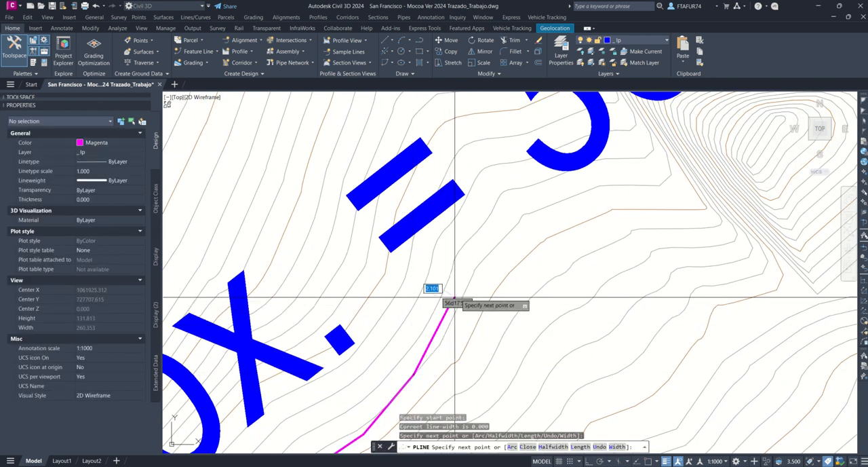
pyautogui.click(487, 243)
pyautogui.click(537, 188)
pyautogui.click(644, 164)
pyautogui.moveTo(644, 164); pyautogui.dragTo(410, 419, button='middle')
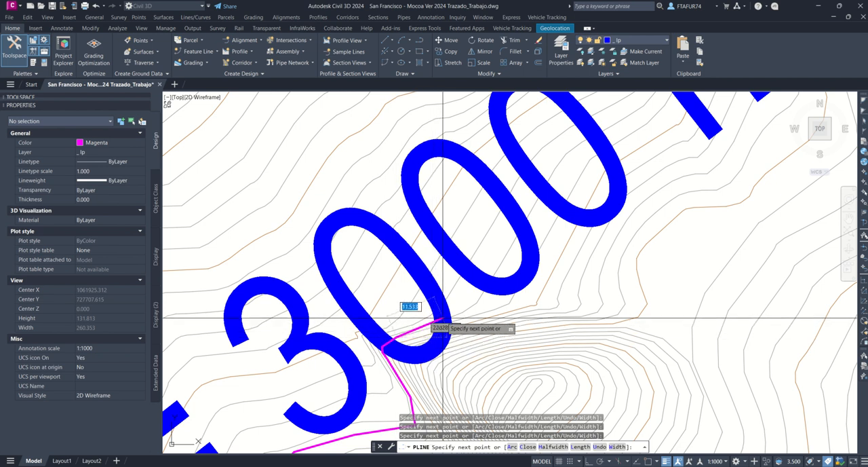
# Step: Continue the sixth polyline northeast along the contours across the "3000 m" text, then north past the letter "m"
pyautogui.click(495, 306)
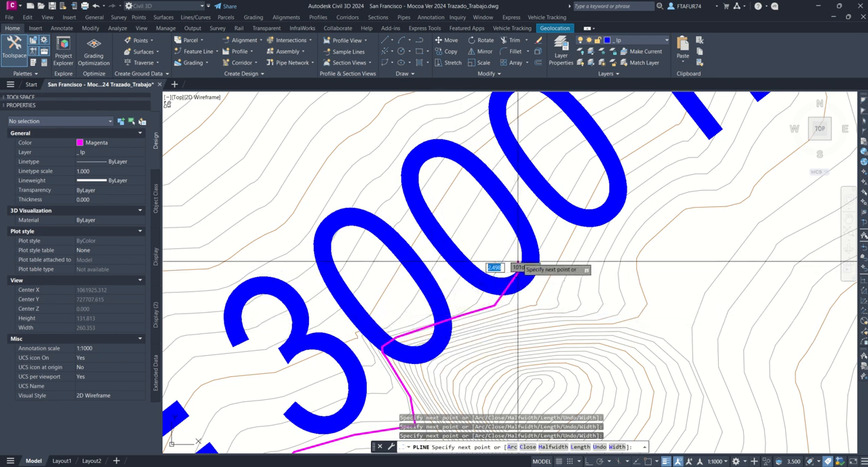
pyautogui.click(517, 271)
pyautogui.click(562, 180)
pyautogui.moveTo(562, 179); pyautogui.dragTo(429, 387, button='middle')
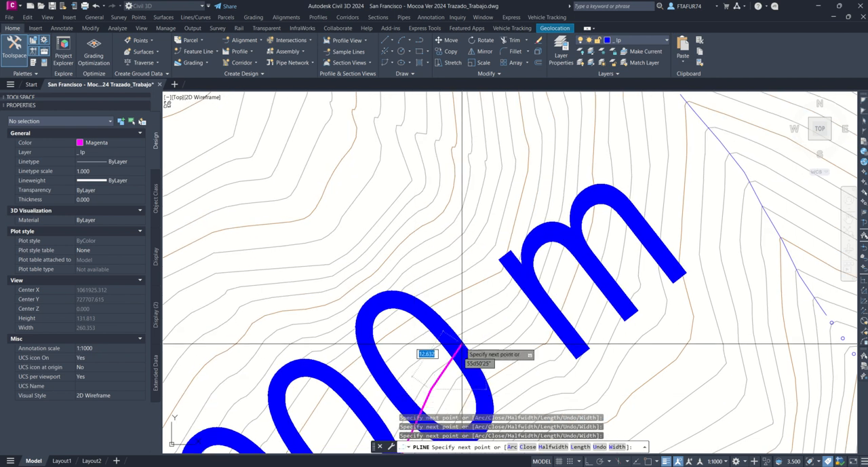
pyautogui.click(530, 319)
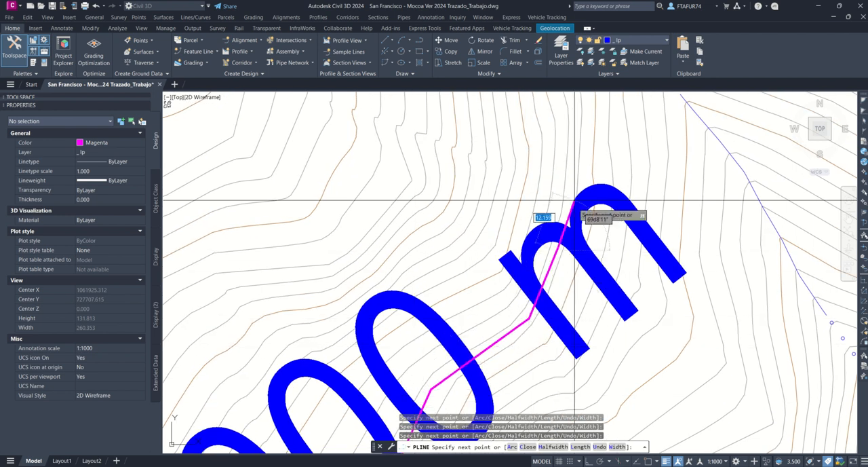
pyautogui.click(569, 202)
pyautogui.click(577, 120)
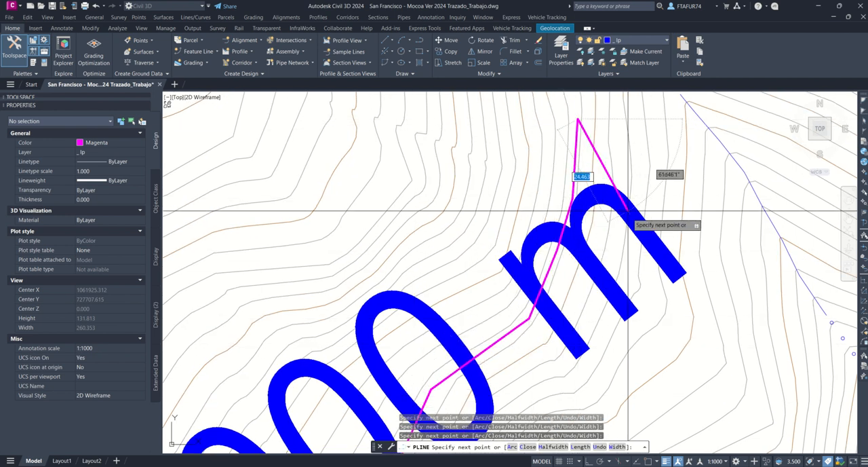
# Step: Carry the sixth polyline north to the blue stream, then east and northeast along the contours to the circle's edge and end it there
pyautogui.moveTo(638, 224)
pyautogui.mouseDown(button='middle')
pyautogui.moveTo(642, 304)
pyautogui.moveTo(670, 426)
pyautogui.mouseUp(button='middle')
pyautogui.scroll(-2, 670, 426)
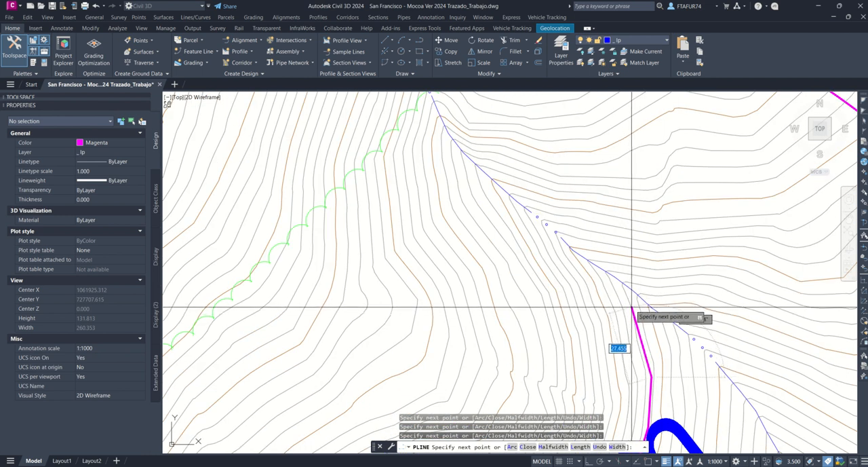
pyautogui.click(633, 288)
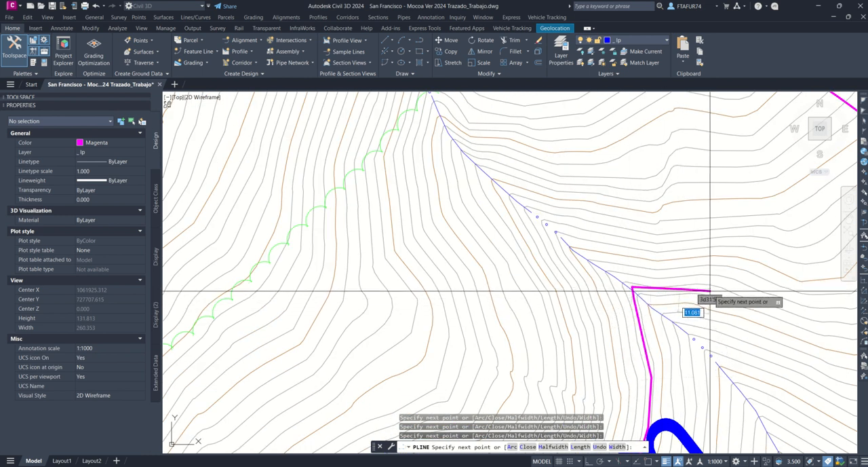
pyautogui.moveTo(748, 301); pyautogui.dragTo(350, 215, button='middle')
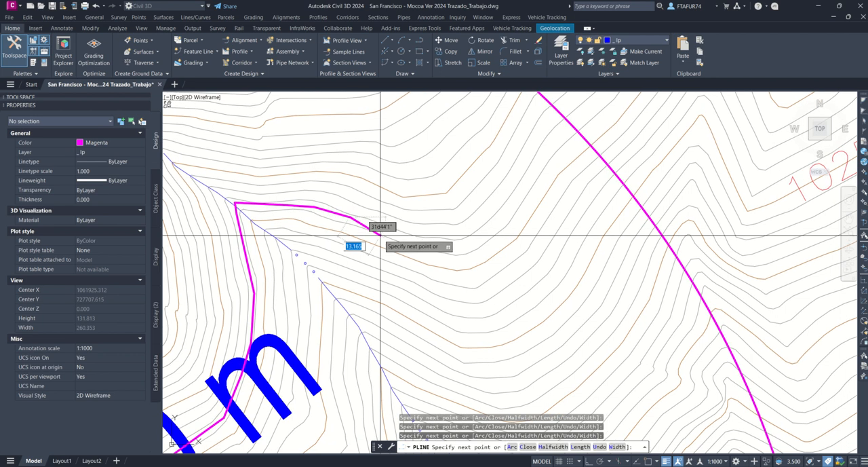
pyautogui.click(398, 238)
pyautogui.click(471, 243)
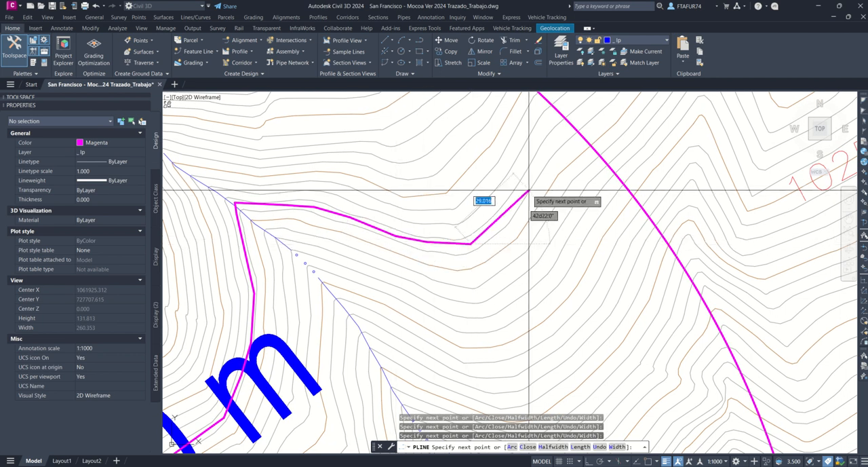
pyautogui.click(528, 190)
pyautogui.click(563, 118)
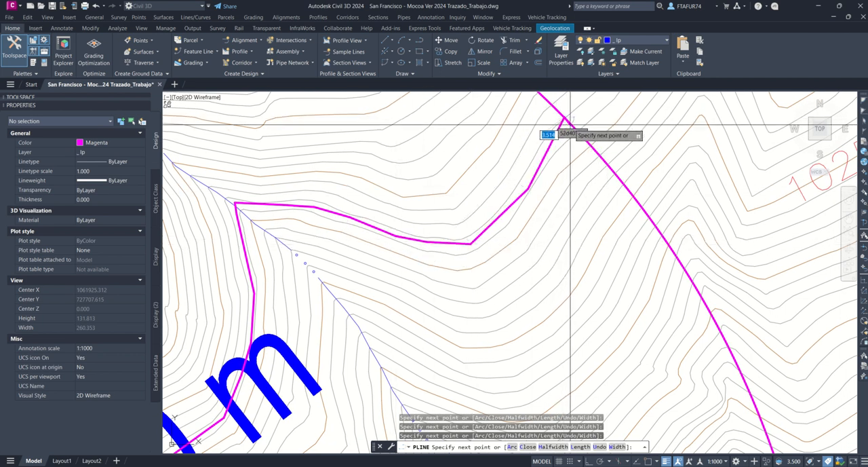
pyautogui.press('Escape')
# Step: Recentre the 333 m radius circle on the northeast end of the sixth polyline
pyautogui.scroll(-3, 526, 143)
pyautogui.click(287, 382)
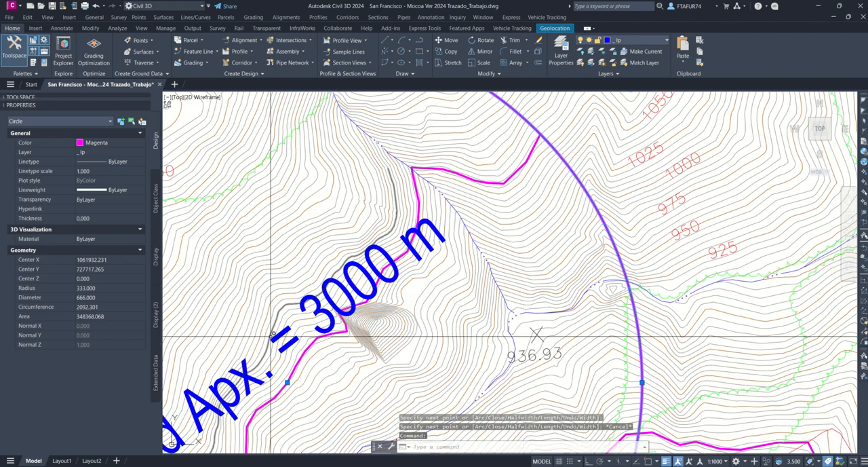
pyautogui.click(539, 132)
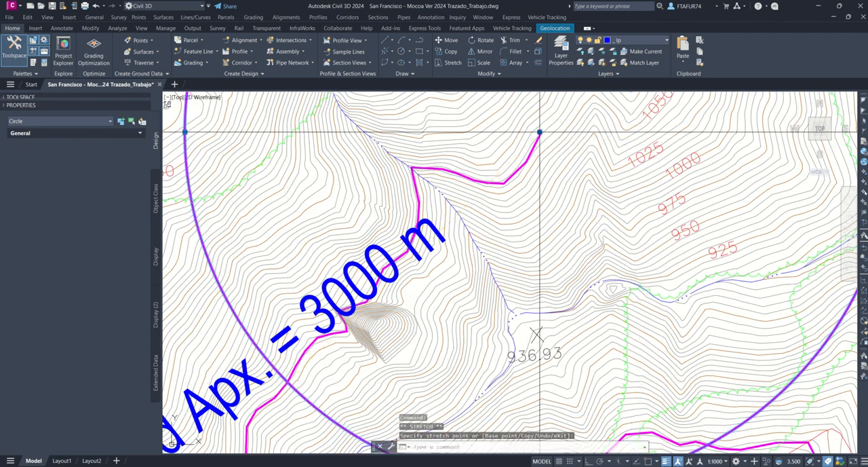
pyautogui.scroll(-5, 508, 235)
pyautogui.scroll(6, 507, 235)
pyautogui.press('Escape')
pyautogui.press('Escape')
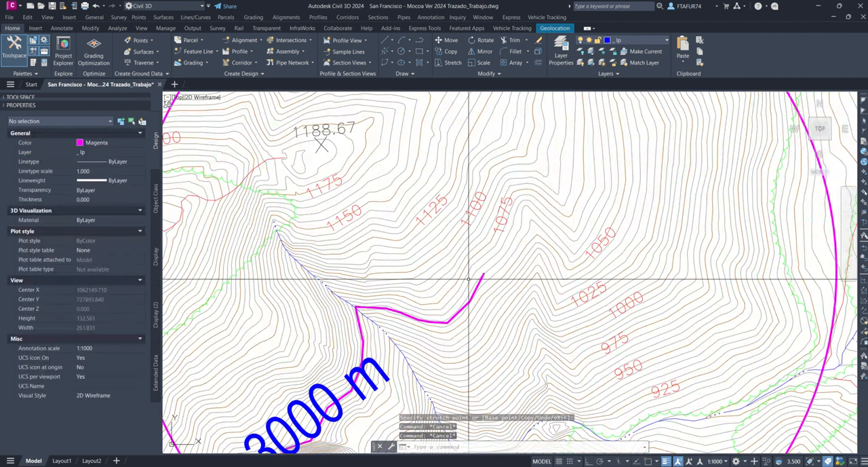
# Step: Trace a seventh polyline from the circle's centre northeast past the 1075 label, then southeast along the contours to the 1050 label
pyautogui.press('Return')
pyautogui.click(483, 273)
pyautogui.scroll(2, 503, 261)
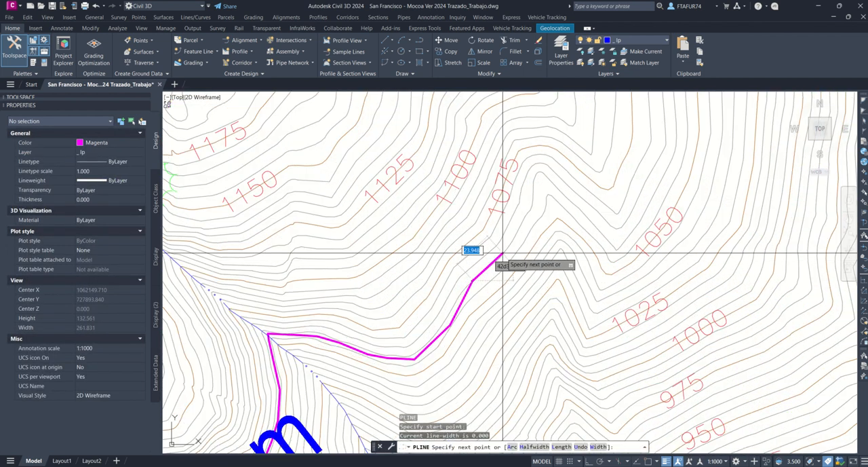
pyautogui.click(504, 247)
pyautogui.click(525, 209)
pyautogui.click(534, 172)
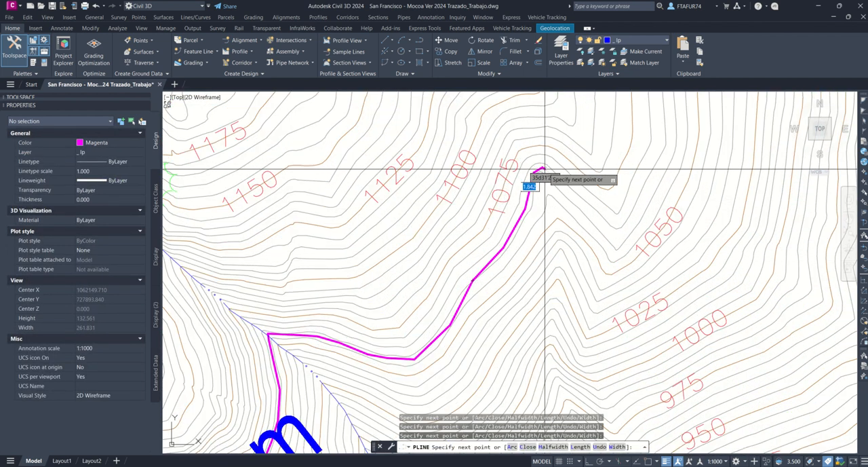
pyautogui.click(541, 167)
pyautogui.click(615, 239)
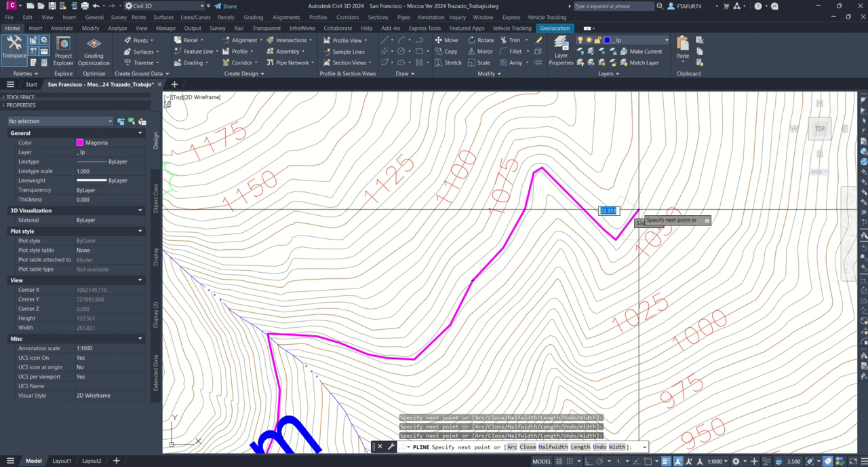
# Step: Extend the seventh polyline north from the 1050 label, then bend it northwest along the contours inside the circle
pyautogui.click(638, 209)
pyautogui.click(671, 146)
pyautogui.moveTo(671, 146); pyautogui.dragTo(595, 333, button='middle')
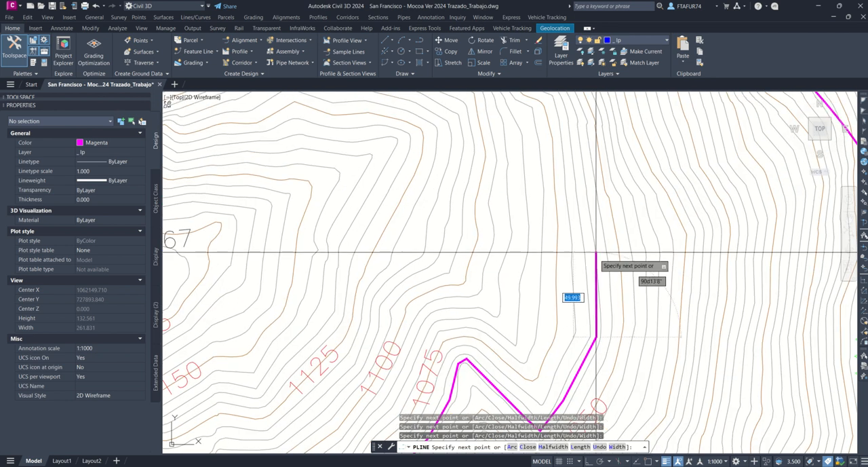
pyautogui.click(576, 134)
pyautogui.moveTo(576, 134); pyautogui.dragTo(663, 385, button='middle')
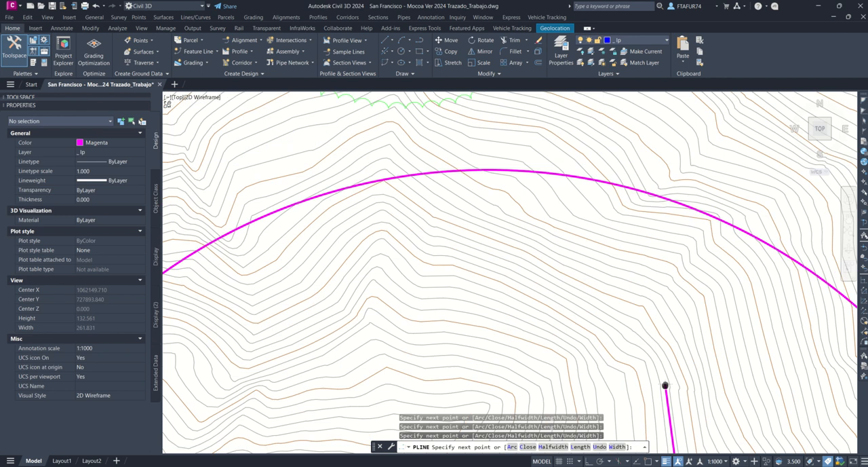
pyautogui.click(653, 356)
pyautogui.click(611, 322)
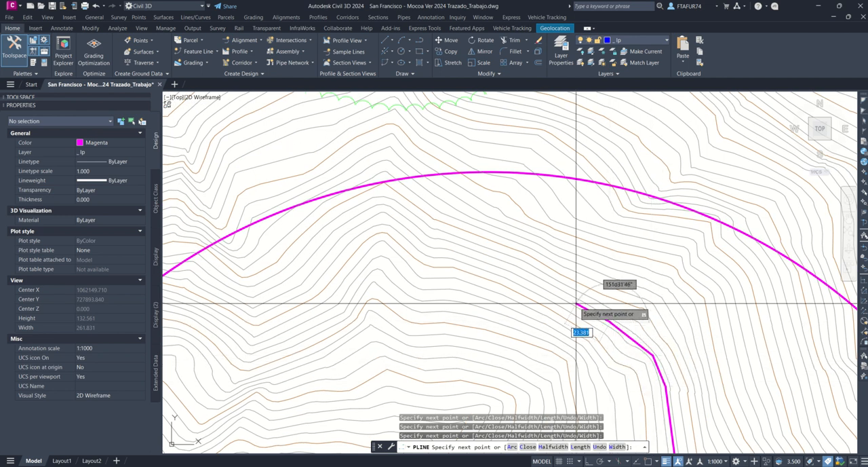
pyautogui.click(549, 286)
pyautogui.click(522, 272)
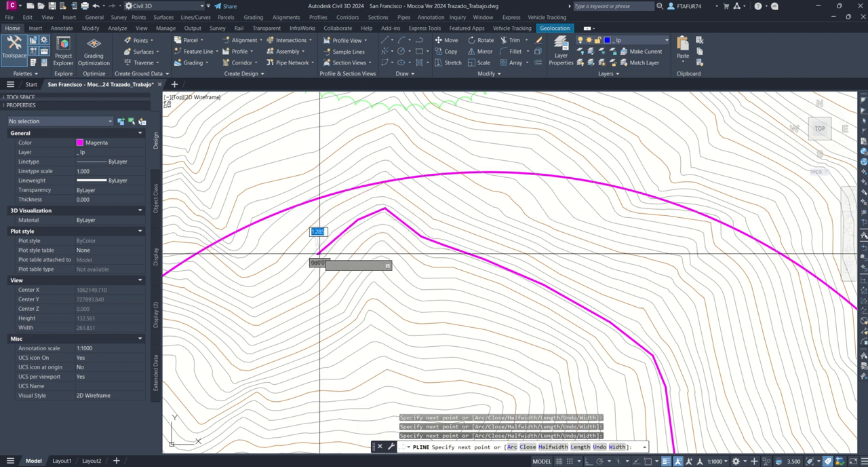
# Step: Continue the seventh polyline west along the contours beyond the circle, past the Punto B arrow tip, and end it
pyautogui.moveTo(320, 255); pyautogui.dragTo(506, 181, button='middle')
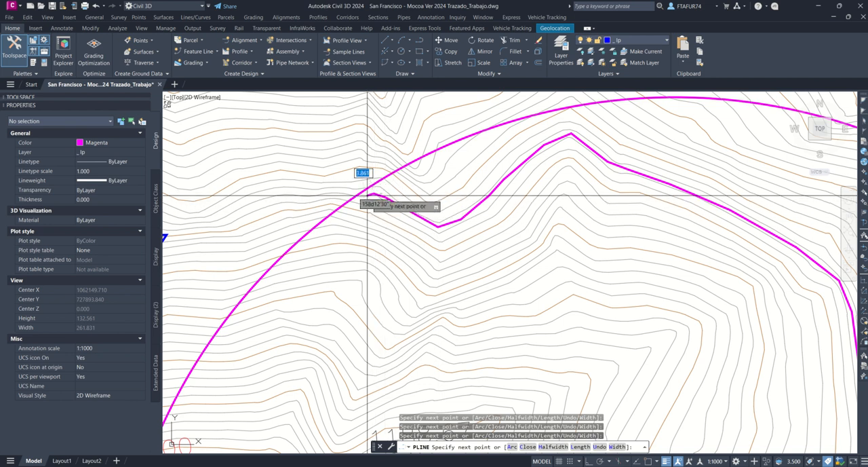
pyautogui.moveTo(357, 196); pyautogui.dragTo(534, 222, button='middle')
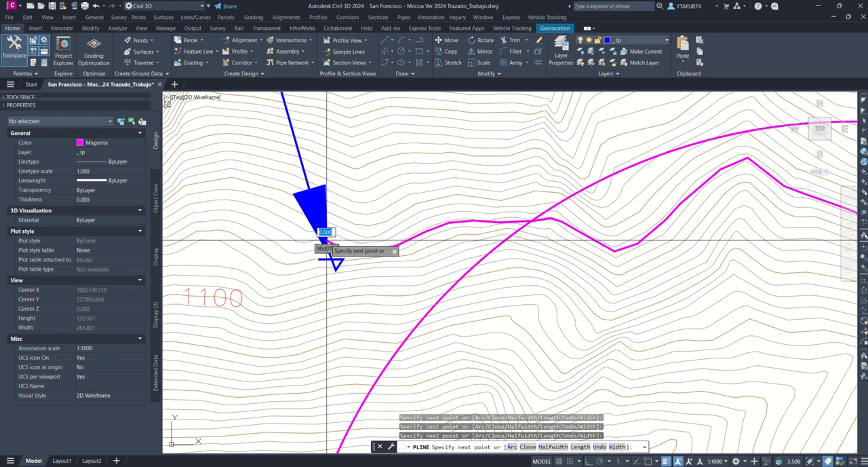
pyautogui.moveTo(285, 243); pyautogui.dragTo(470, 231, button='middle')
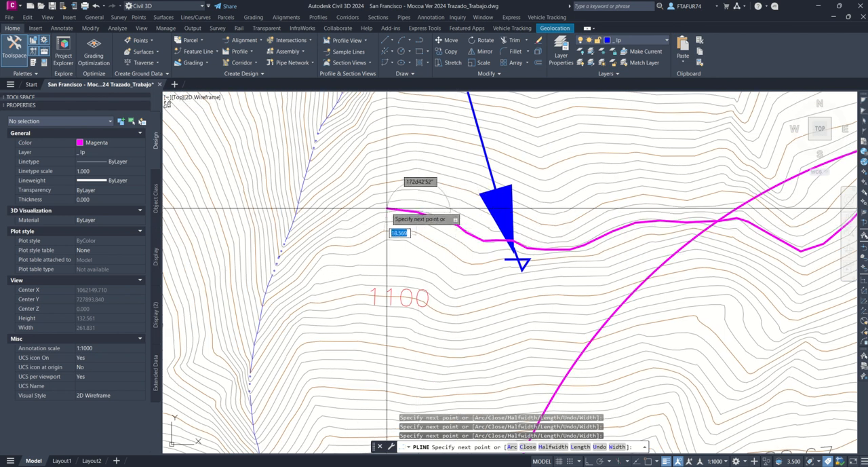
pyautogui.press('Escape')
# Step: Erase the 333 m radius construction circle
pyautogui.scroll(-8, 514, 250)
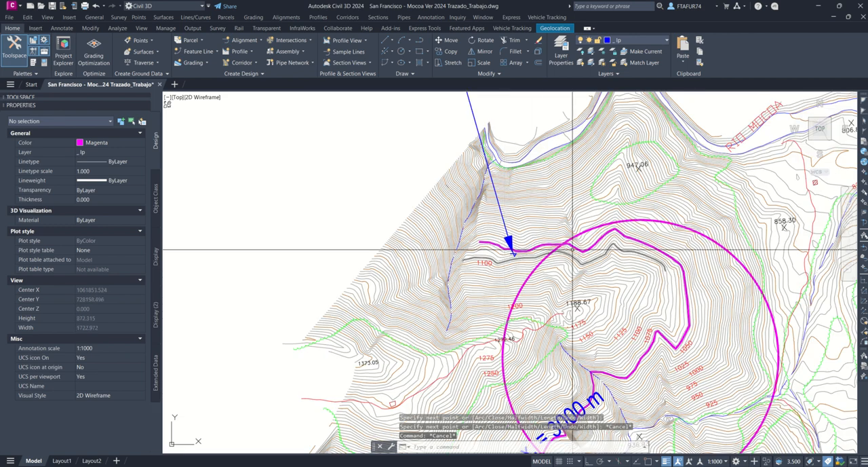
pyautogui.click(583, 234)
pyautogui.press('Delete')
# Step: Set the color of all the magenta slope-line polylines between Punto Intermedio and Punto B to Cyan
pyautogui.scroll(-5, 528, 215)
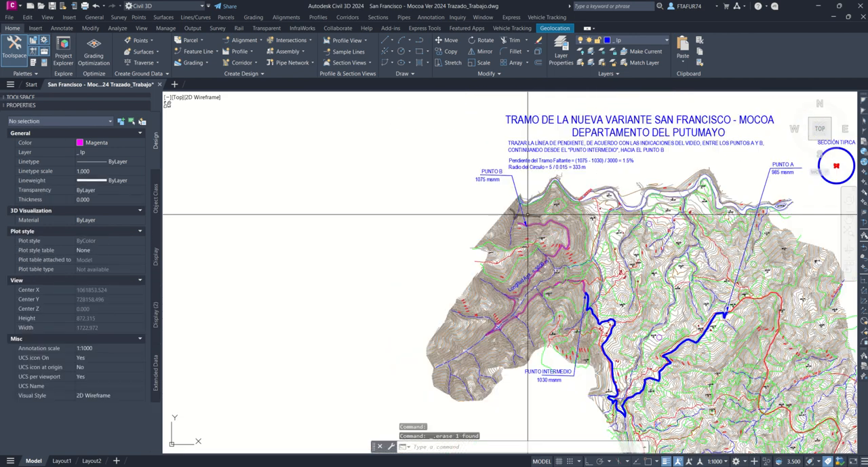
pyautogui.scroll(4, 528, 214)
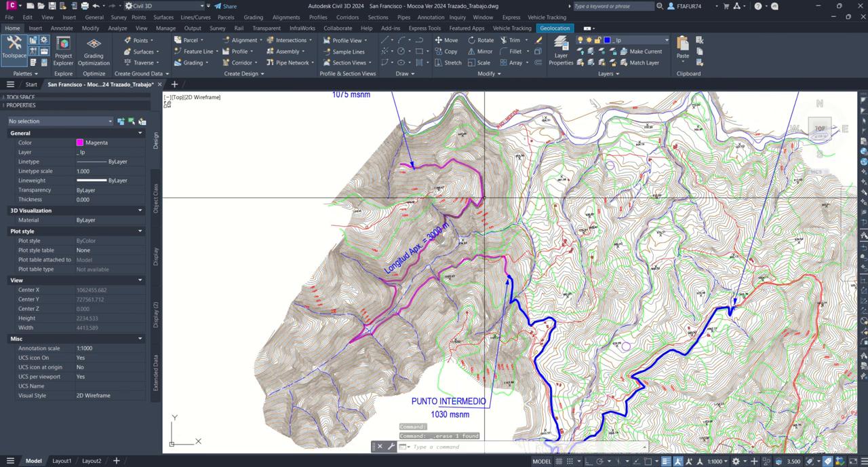
pyautogui.click(485, 198)
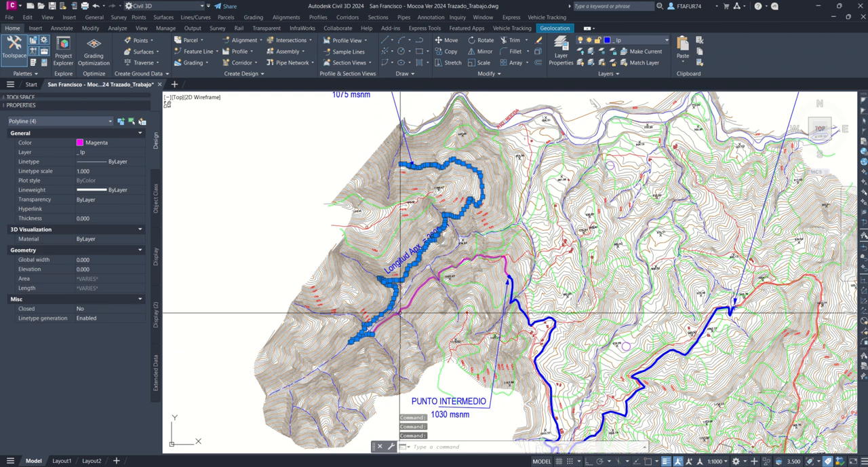
pyautogui.click(466, 258)
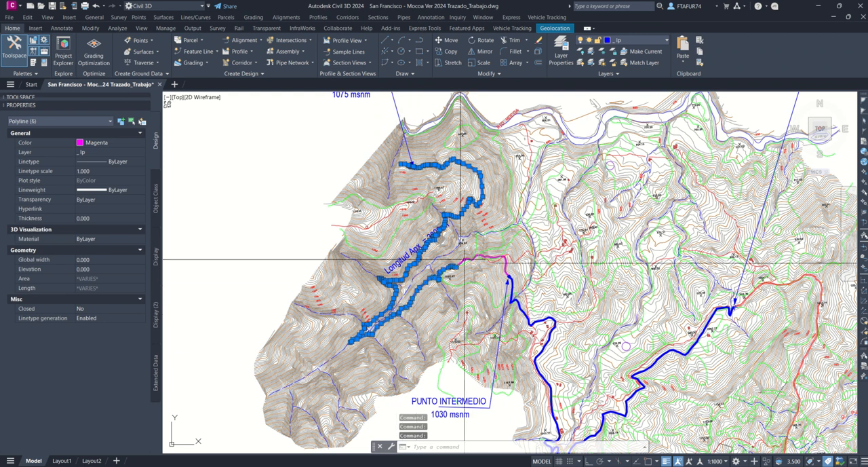
pyautogui.click(130, 142)
pyautogui.click(92, 191)
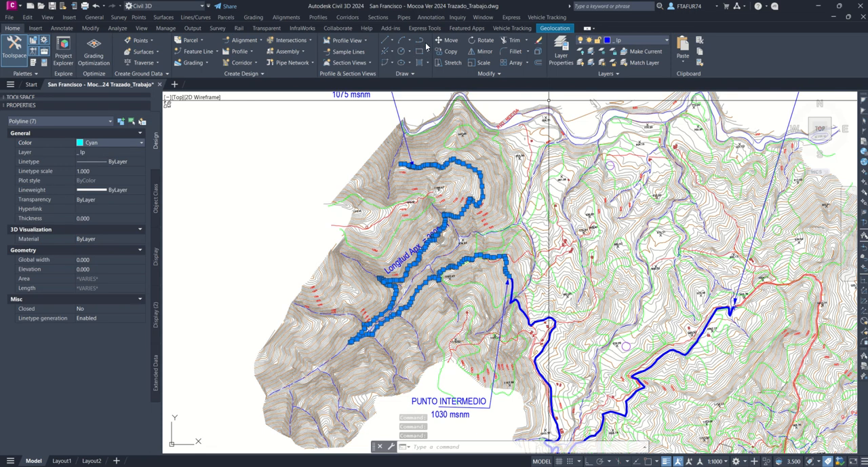
pyautogui.moveTo(495, 191); pyautogui.dragTo(477, 170, button='middle')
pyautogui.press('Escape')
pyautogui.press('Escape')
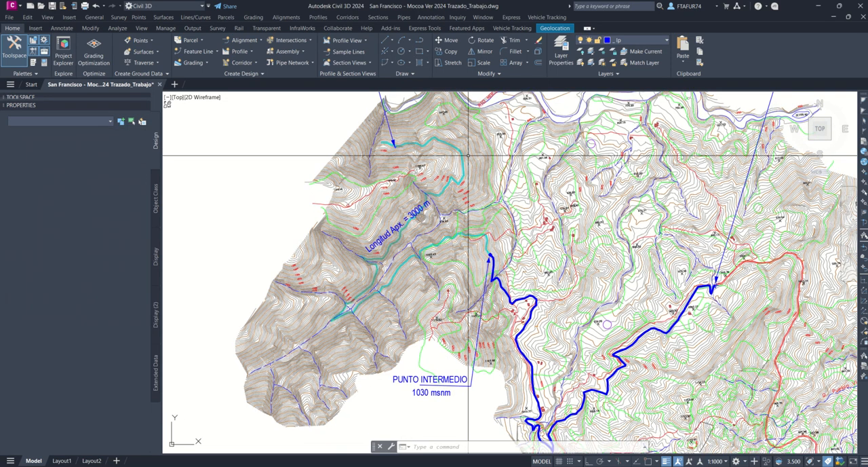
# Step: Start a straight-segment polyline at Punto A, running southwest to the route's southern bend, north toward Punto Intermedio, and then northwest
pyautogui.click(422, 42)
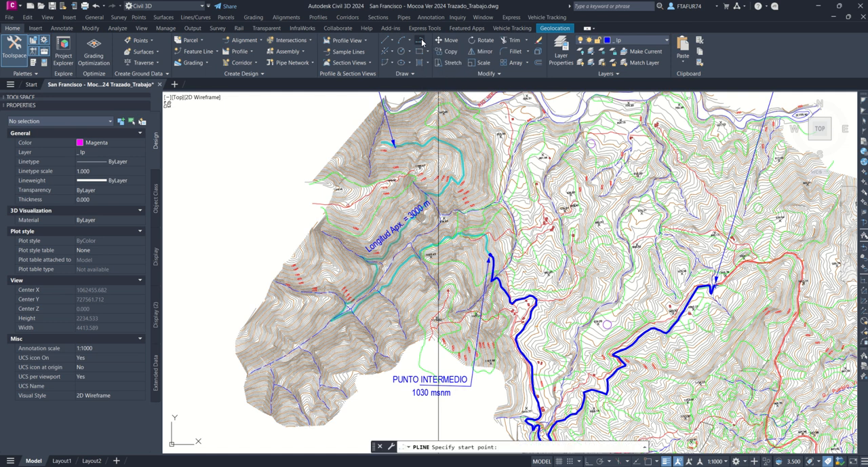
pyautogui.moveTo(682, 276); pyautogui.dragTo(668, 192, button='middle')
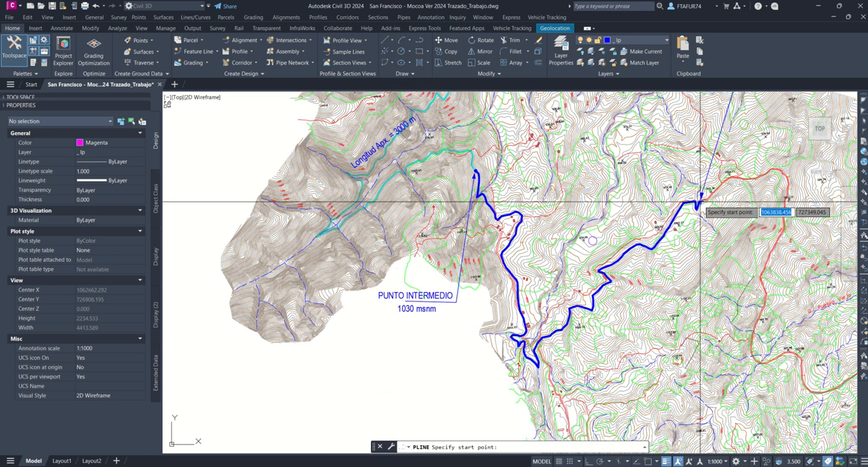
pyautogui.click(700, 202)
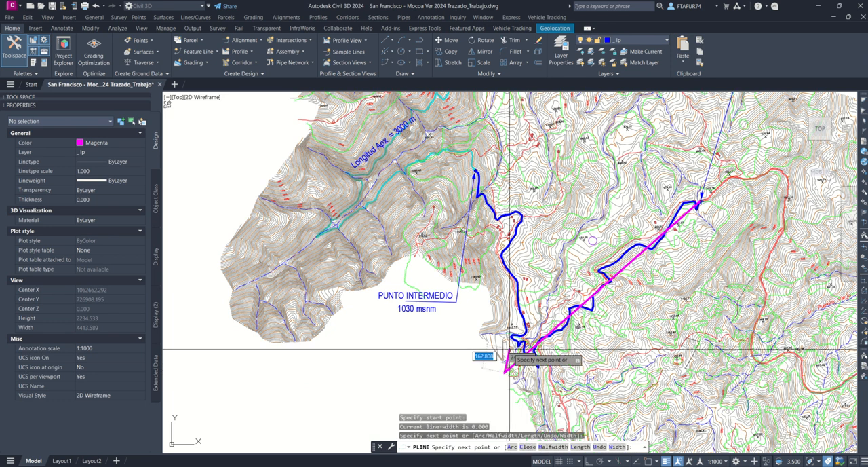
pyautogui.click(506, 372)
pyautogui.click(495, 202)
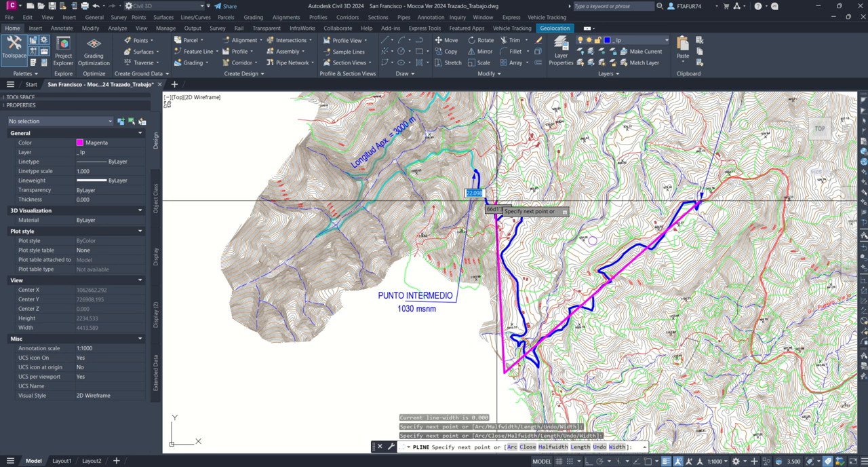
pyautogui.click(436, 150)
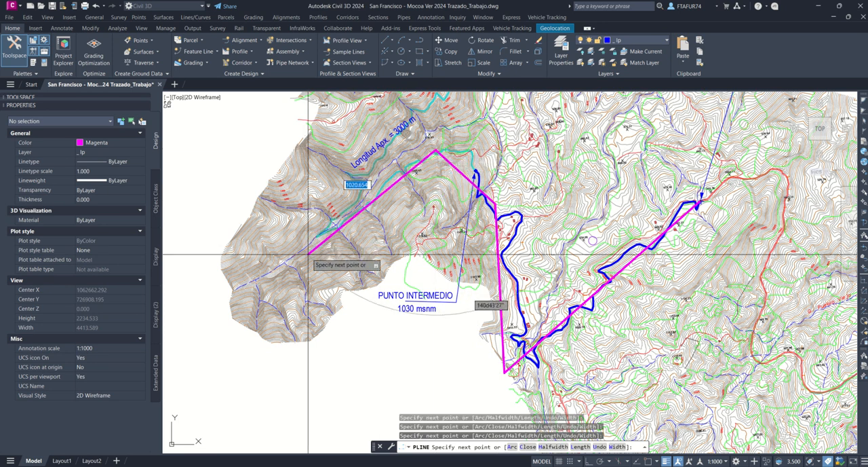
# Step: Continue the polyline southwest past the cyan line's bend, back northeast, then west to Punto B, and end it
pyautogui.moveTo(292, 269); pyautogui.dragTo(320, 388, button='middle')
pyautogui.click(319, 387)
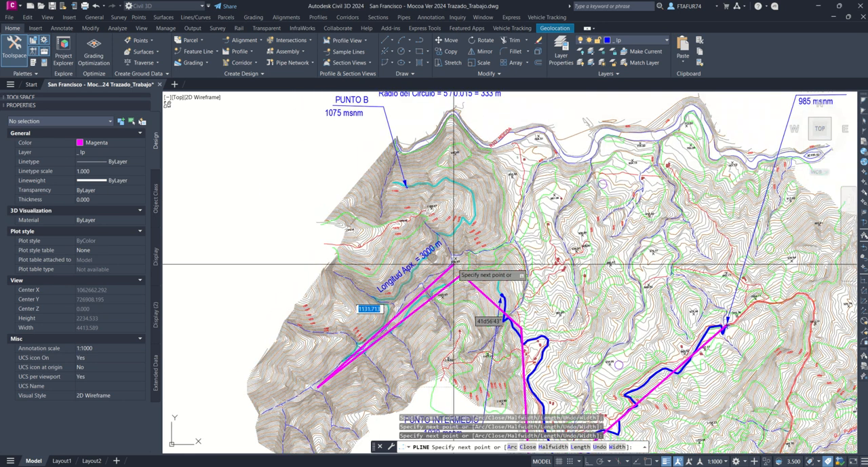
pyautogui.click(500, 181)
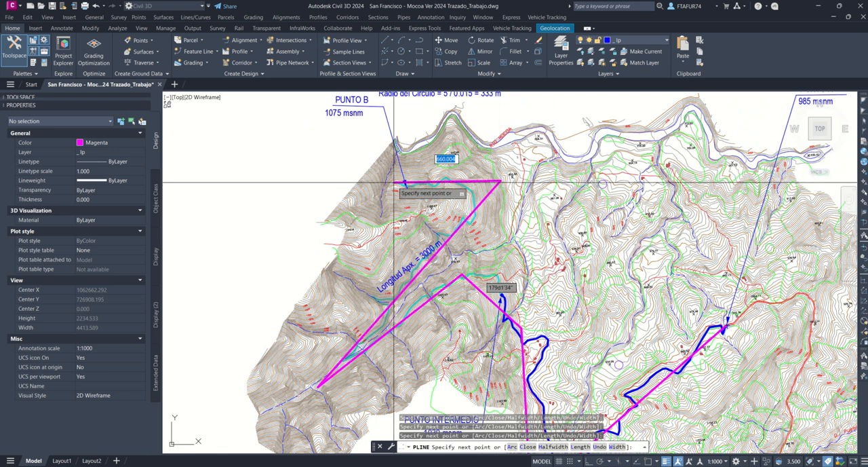
pyautogui.press('Escape')
pyautogui.press('Escape')
# Step: Stretch the straight polyline's southern vertex and the two vertices around Punto Intermedio to fit the slope line more closely
pyautogui.moveTo(542, 421); pyautogui.dragTo(508, 268, button='middle')
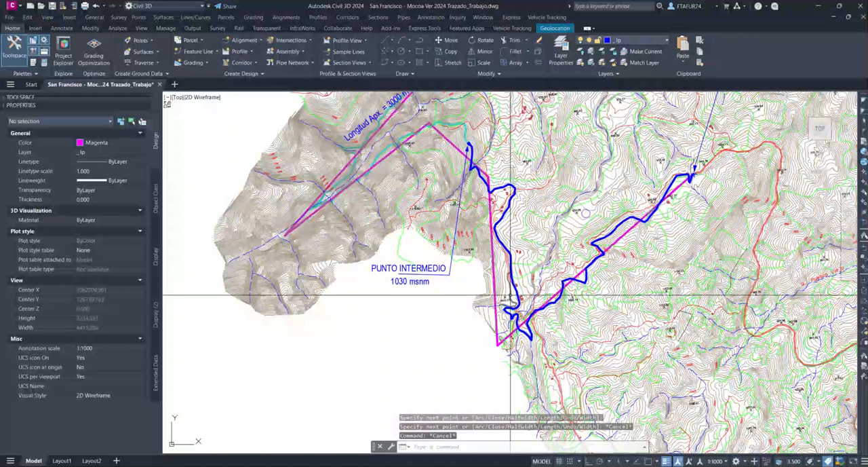
pyautogui.click(498, 340)
pyautogui.click(498, 344)
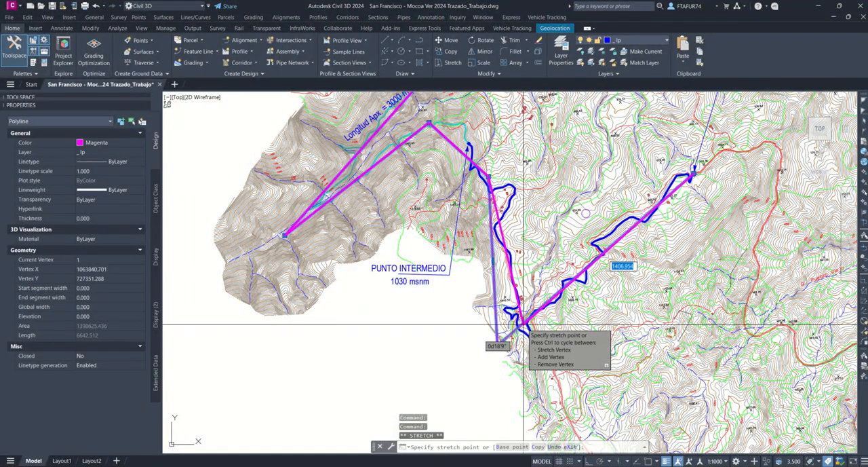
pyautogui.click(524, 325)
pyautogui.click(488, 176)
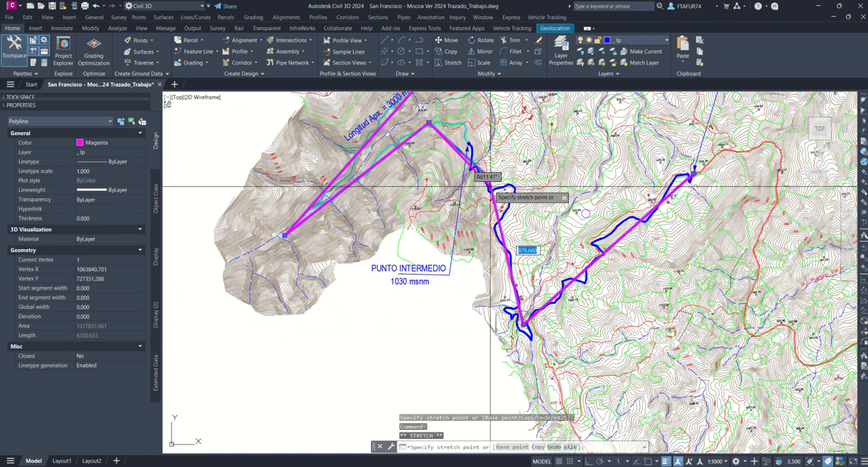
pyautogui.click(475, 161)
pyautogui.click(430, 123)
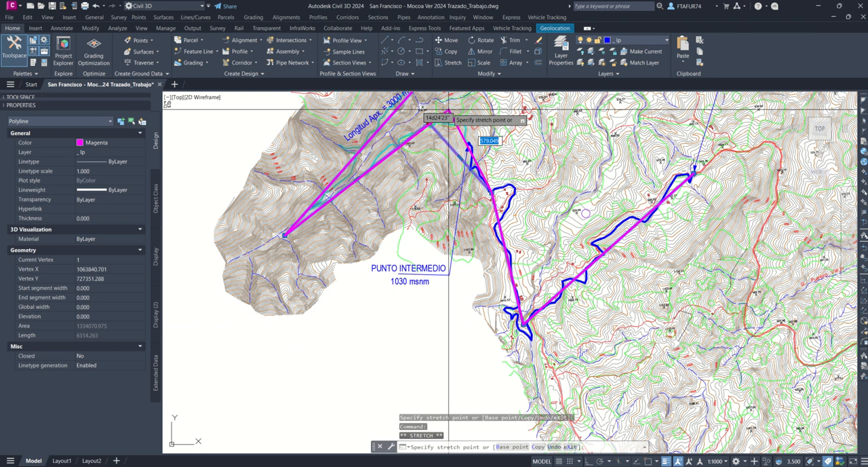
pyautogui.click(448, 109)
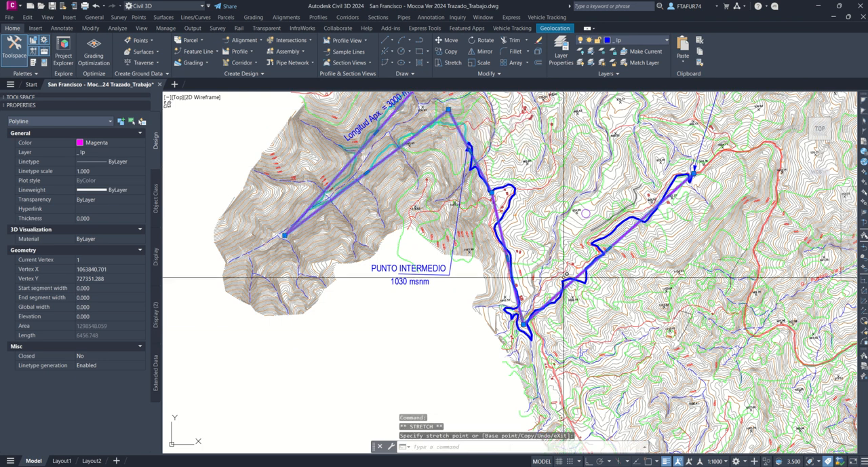
# Step: Fine-tune the polyline's southern vertex slightly downward and adjust the vertex just southeast of Punto Intermedio
pyautogui.click(524, 324)
pyautogui.click(524, 327)
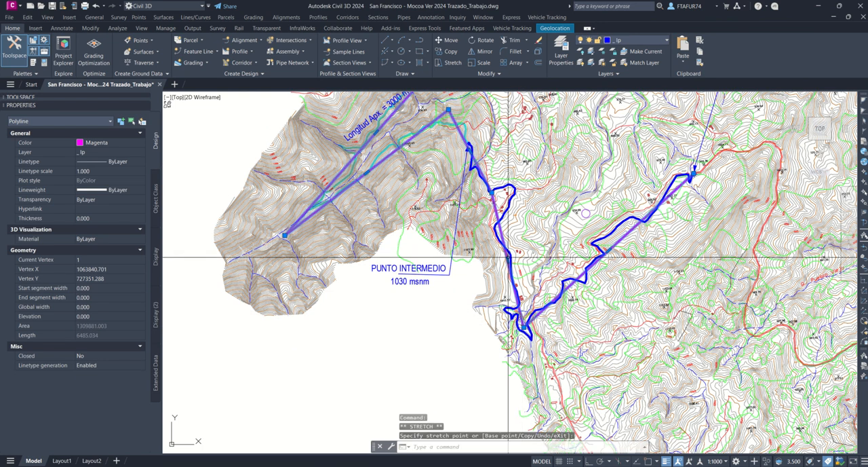
pyautogui.click(490, 191)
pyautogui.click(492, 193)
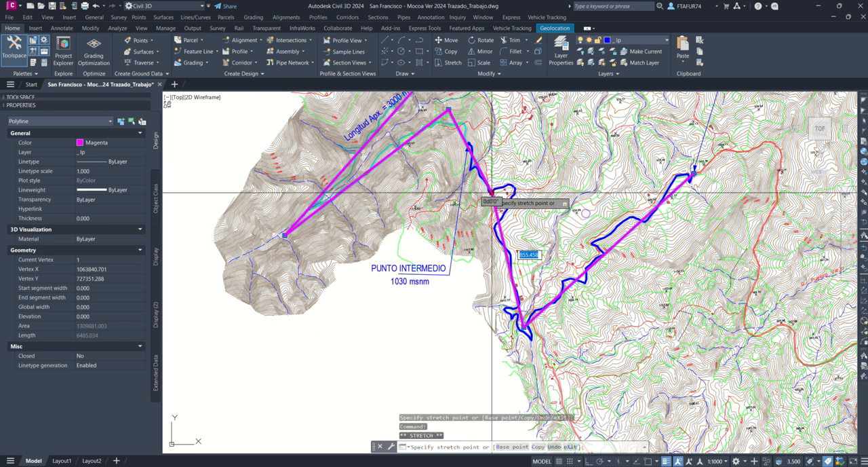
pyautogui.moveTo(494, 196); pyautogui.dragTo(604, 269, button='middle')
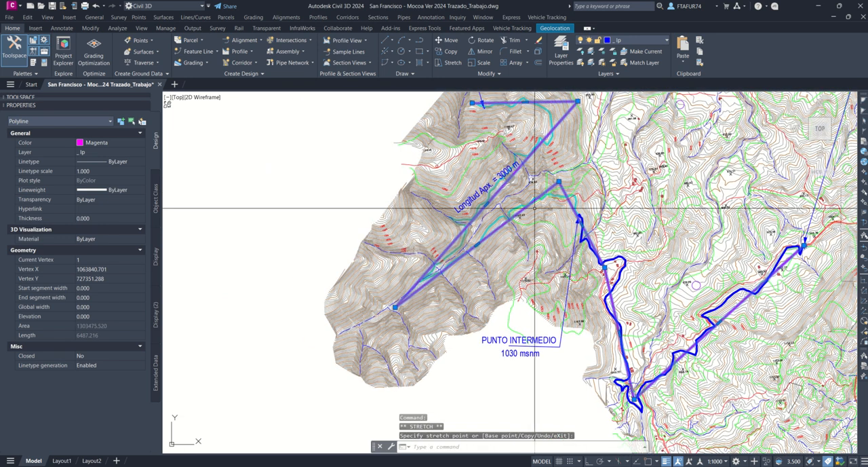
# Step: Stretch the polyline's northeast vertex slightly east and its southwest vertex inward toward the cyan slope line's bend, then deselect it
pyautogui.moveTo(567, 98); pyautogui.dragTo(519, 177, button='middle')
pyautogui.scroll(2, 532, 179)
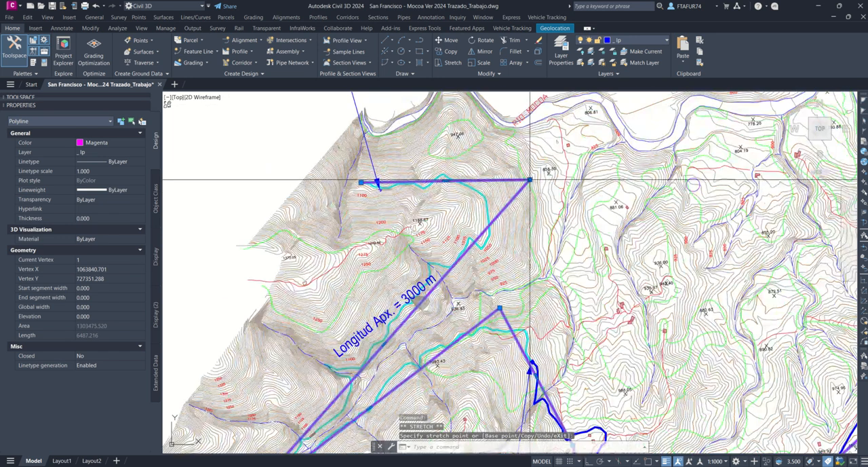
pyautogui.click(529, 179)
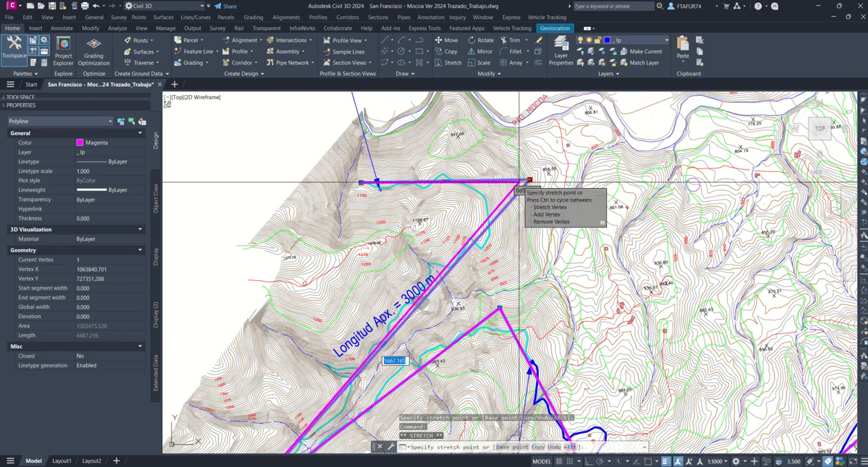
pyautogui.click(533, 180)
pyautogui.scroll(-3, 534, 180)
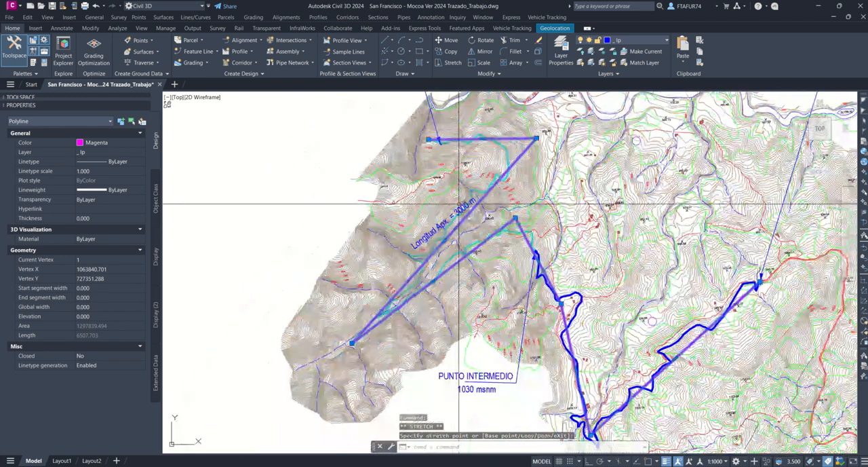
pyautogui.click(352, 343)
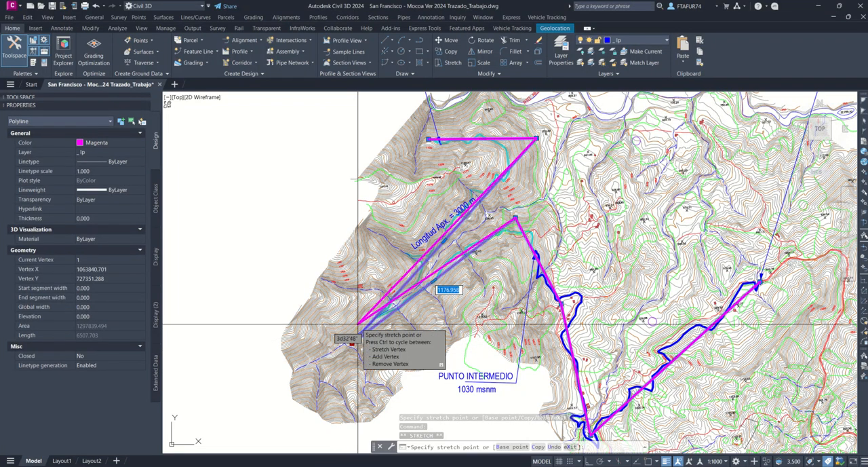
pyautogui.click(358, 324)
pyautogui.press('Escape')
pyautogui.press('Escape')
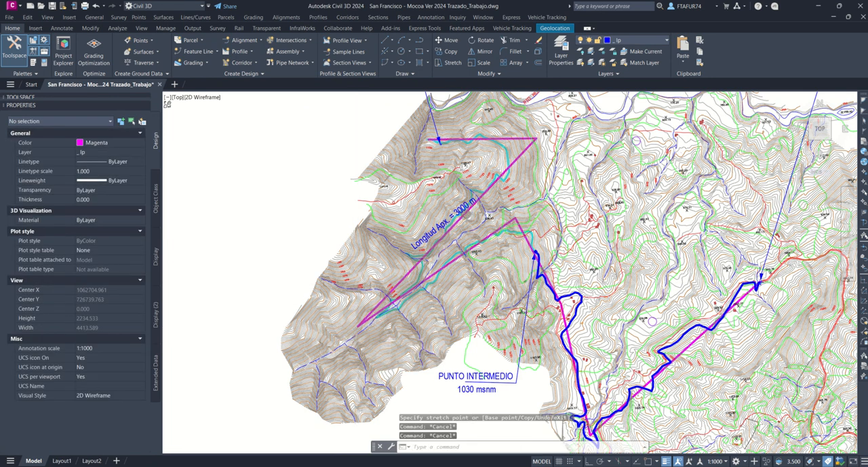
# Step: Set the MENUBAR system variable to 1
pyautogui.scroll(-5, 450, 227)
pyautogui.scroll(5, 504, 254)
pyautogui.moveTo(492, 237); pyautogui.dragTo(485, 268, button='middle')
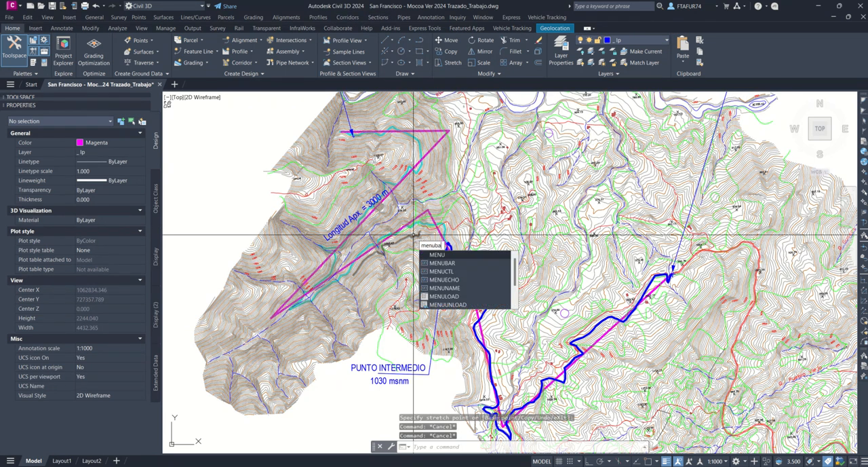
pyautogui.write('r')
pyautogui.press('Return')
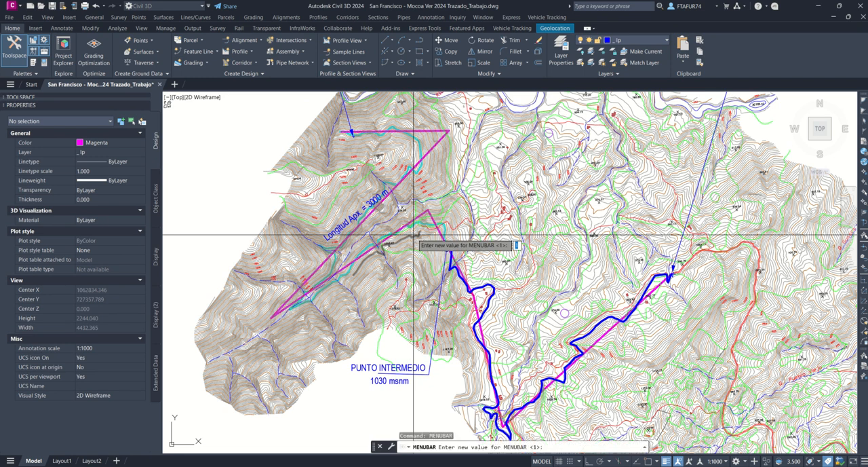
pyautogui.press('Return')
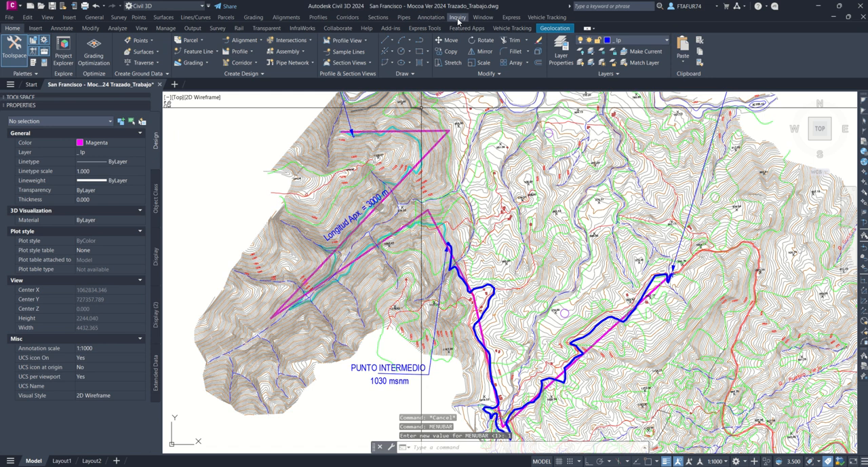
# Step: Start creating an alignment from the magenta straight-segment polyline, picking it near Punto A and accepting its direction
pyautogui.click(283, 18)
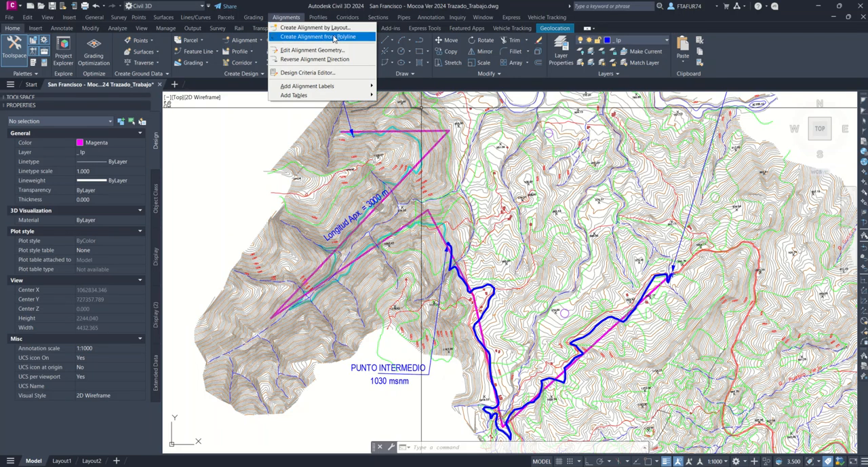
pyautogui.click(333, 37)
pyautogui.scroll(6, 669, 290)
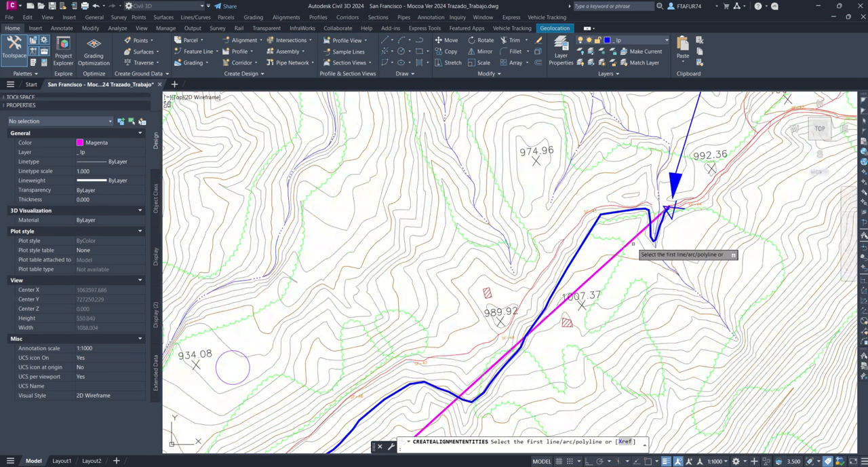
pyautogui.click(632, 240)
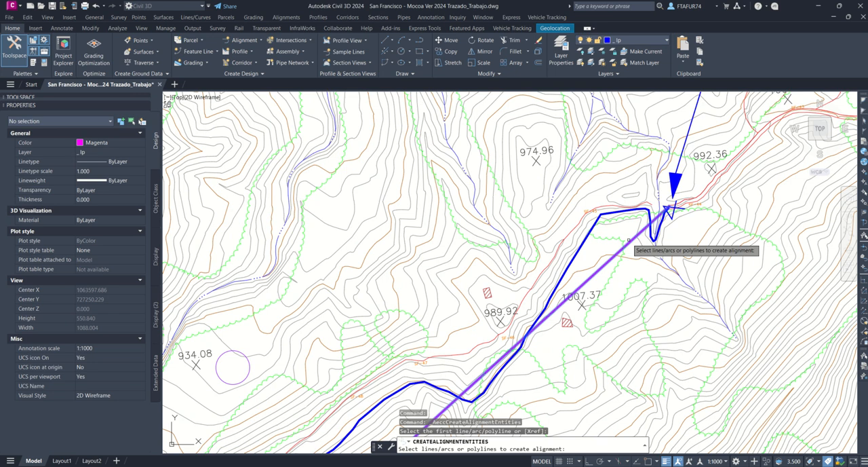
pyautogui.press('Return')
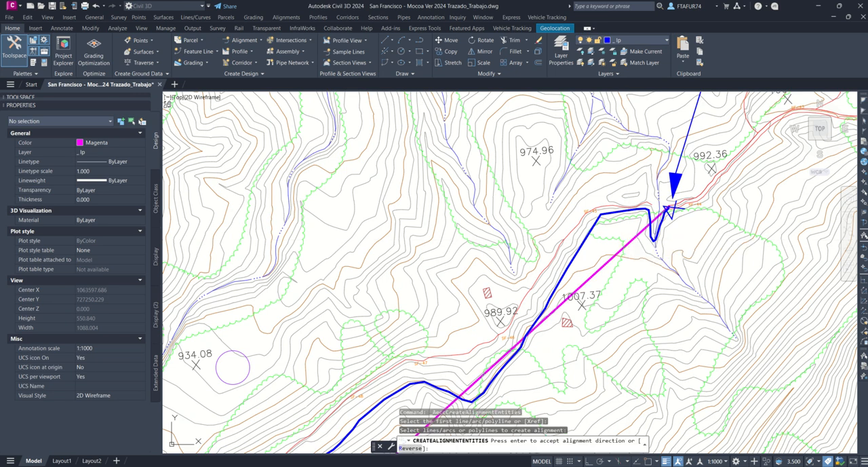
pyautogui.press('Return')
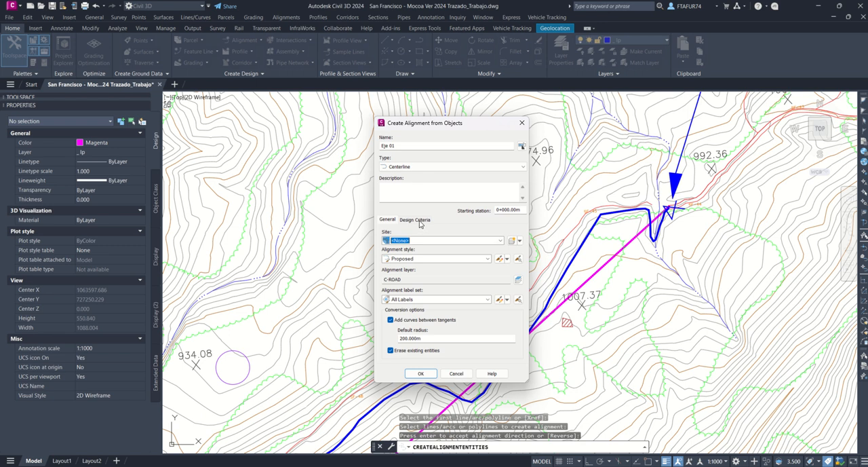
# Step: Set the starting design speed to 50 km/h and enable criteria-based design with the AASHTO 2011 Metric eMax 8% minimum radius table
pyautogui.click(418, 220)
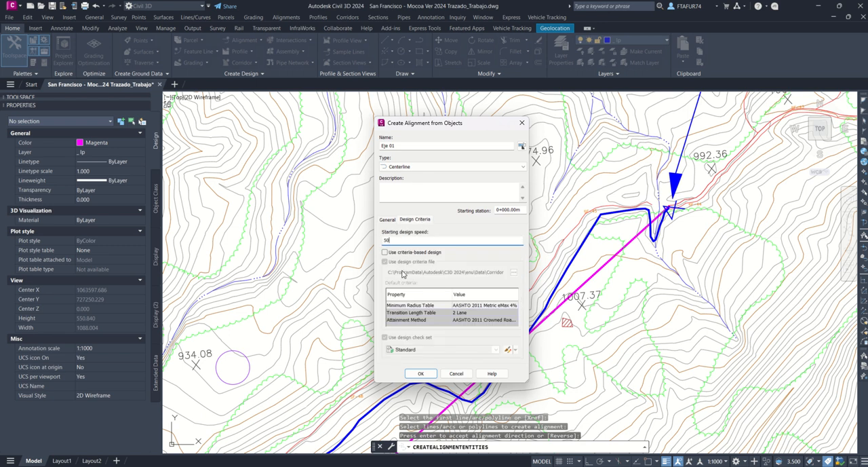
pyautogui.click(389, 253)
pyautogui.click(498, 306)
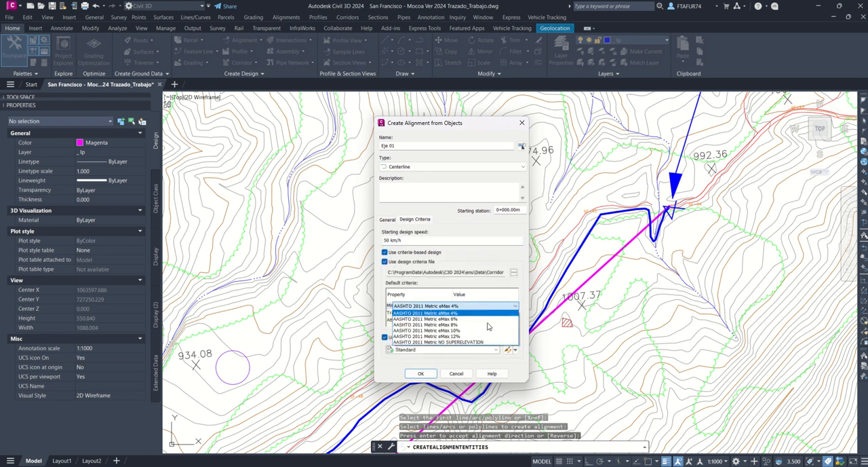
pyautogui.click(440, 329)
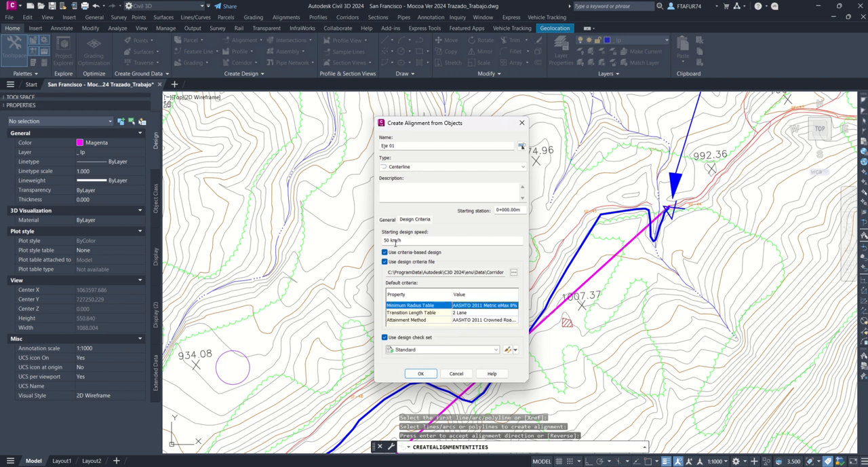
# Step: Set the default radius for curves between tangents to 73 m and create the alignment Eje 01
pyautogui.click(385, 221)
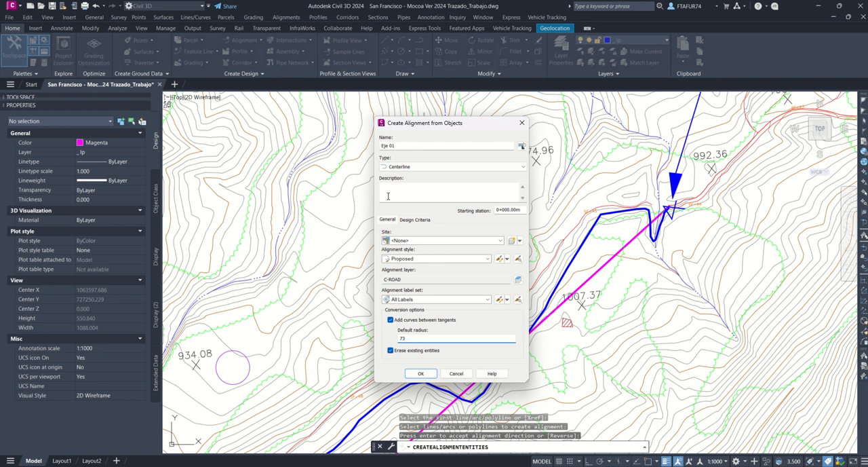
pyautogui.click(419, 374)
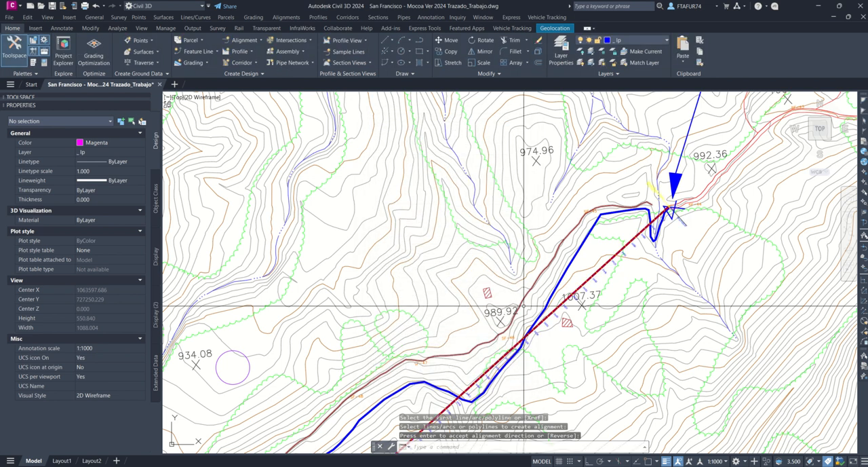
pyautogui.scroll(8, 582, 303)
pyautogui.scroll(-8, 599, 231)
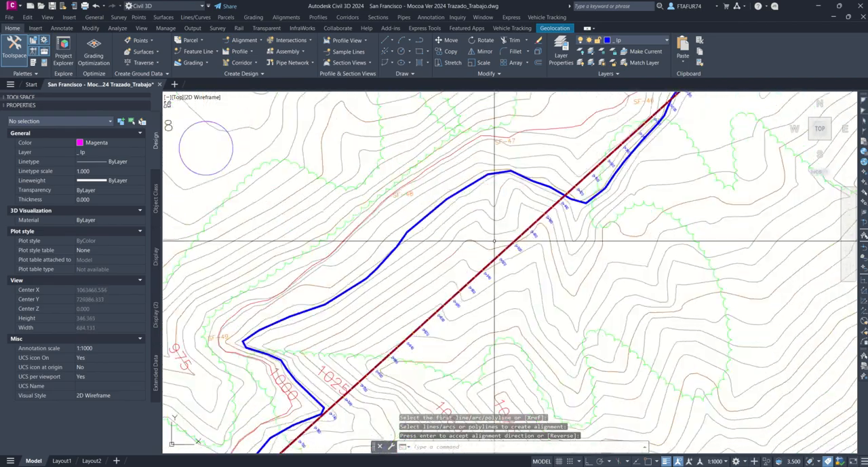
pyautogui.scroll(5, 477, 251)
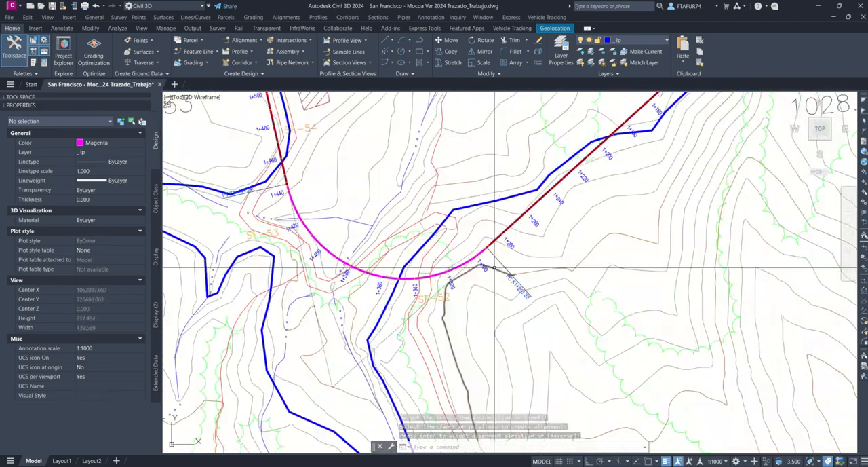
# Step: Examine the new alignment's first curve between PC K1+291.88 and PT K1+444.24 and its fit to the slope line
pyautogui.scroll(-3, 485, 255)
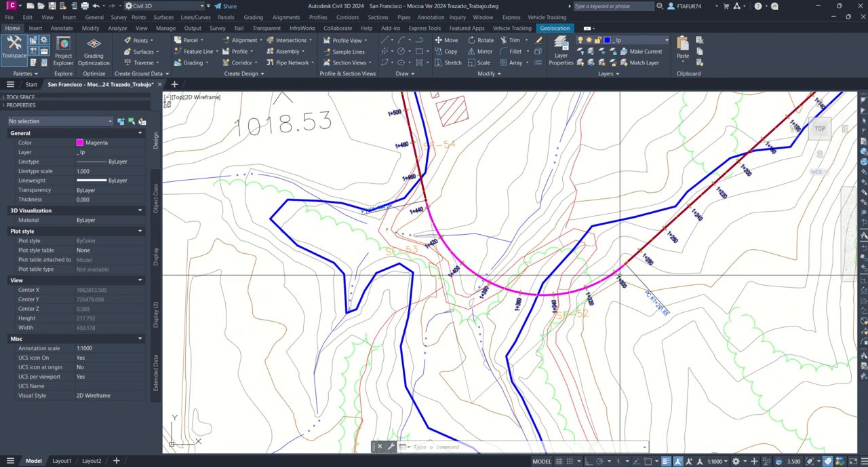
pyautogui.scroll(2, 421, 188)
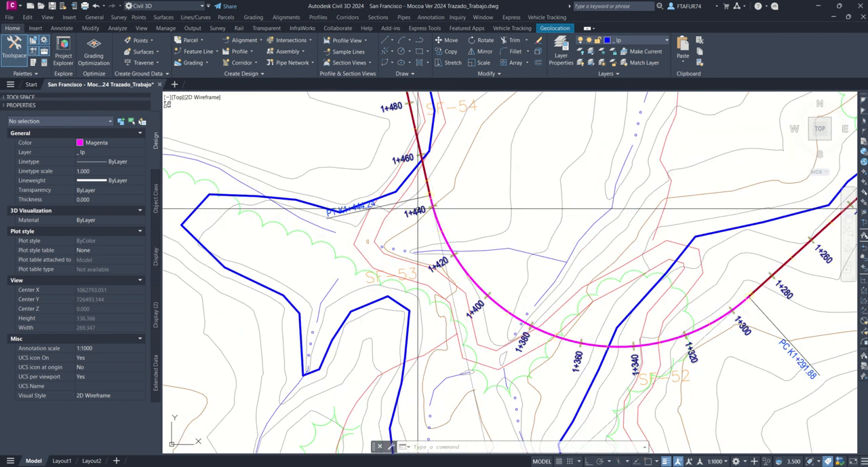
pyautogui.scroll(-3, 365, 187)
pyautogui.scroll(1, 390, 185)
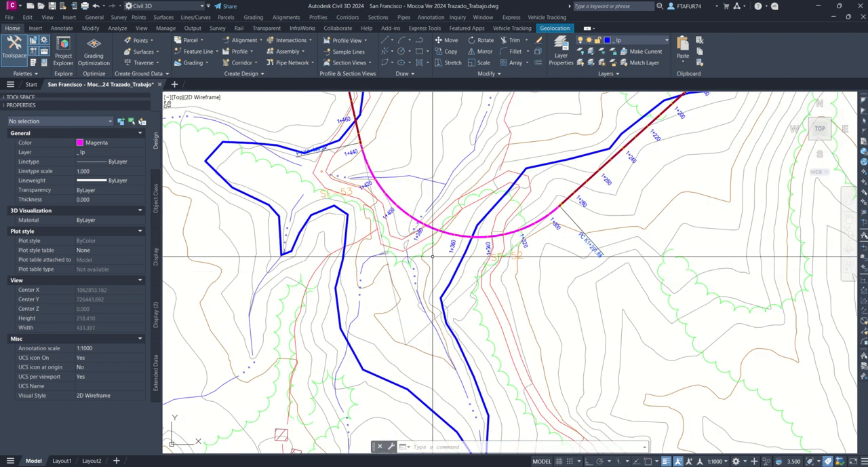
pyautogui.scroll(-5, 411, 190)
pyautogui.scroll(-1, 412, 190)
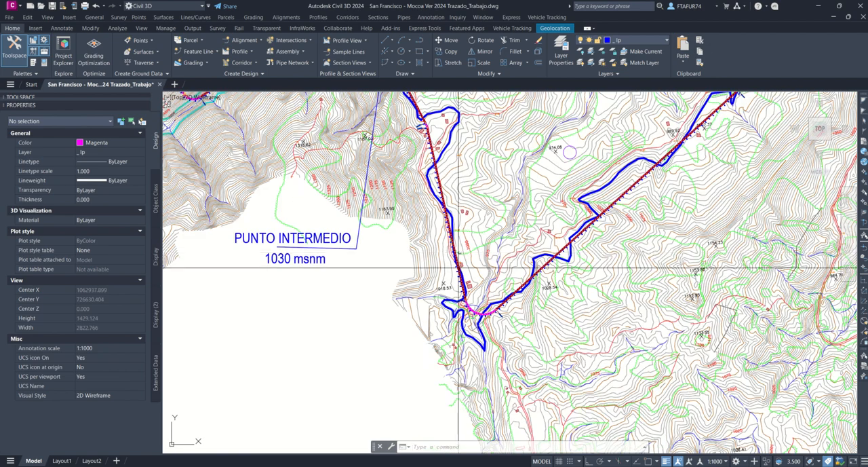
pyautogui.scroll(3, 470, 335)
pyautogui.scroll(6, 470, 335)
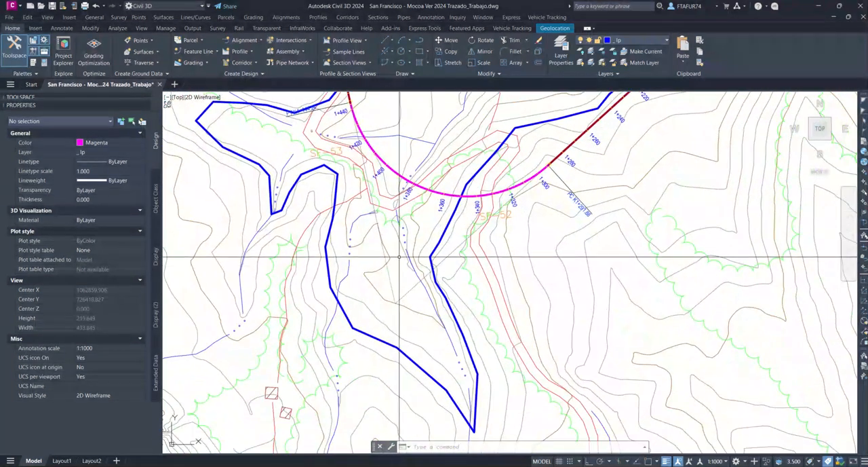
pyautogui.write('dan')
pyautogui.press('Return')
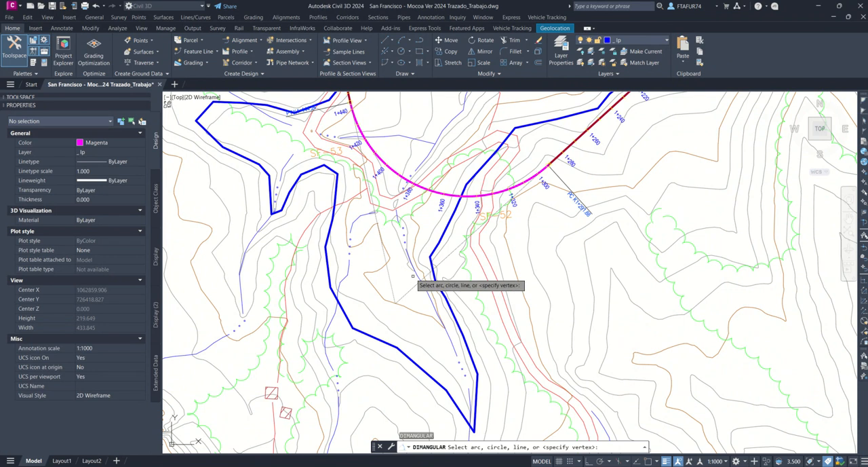
pyautogui.press('Escape')
# Step: Add an angular dimension between the two tangents of the first curve, placing it at their intersection near station 1+360
pyautogui.write('dan')
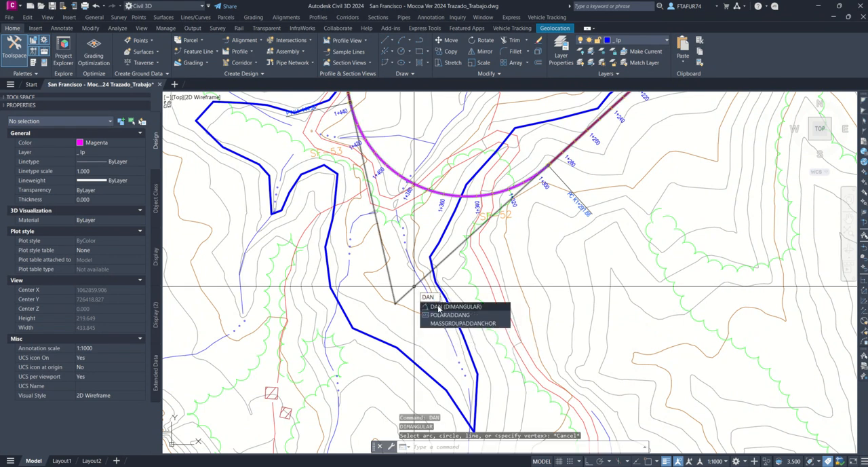
pyautogui.click(439, 307)
pyautogui.click(393, 289)
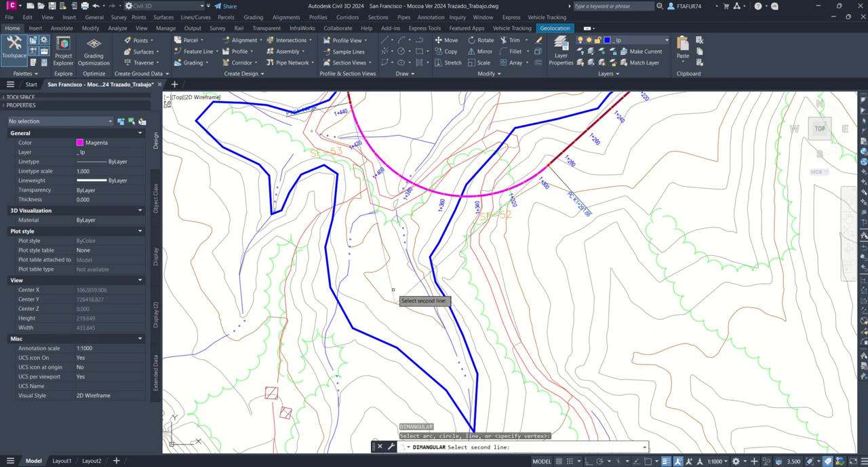
pyautogui.click(393, 290)
pyautogui.scroll(-6, 397, 292)
pyautogui.click(409, 274)
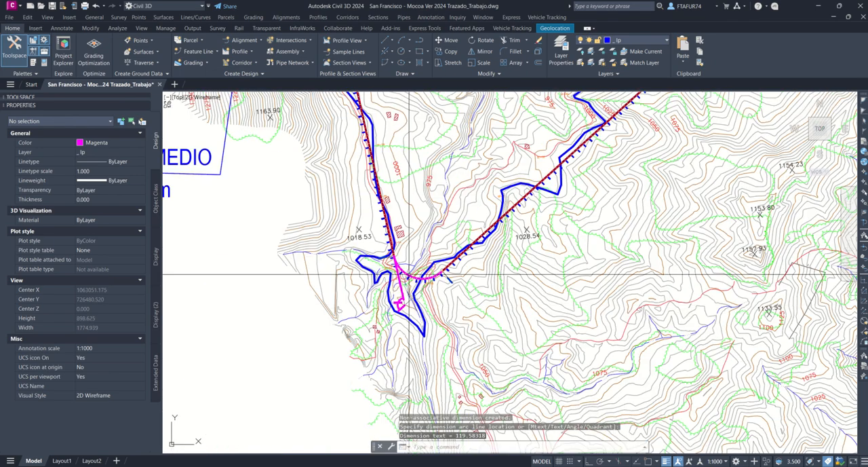
# Step: Add an angular dimension between the tangents of the short curve from PC K2+143.41 to PT K2+163.06
pyautogui.scroll(-2, 409, 274)
pyautogui.scroll(8, 462, 292)
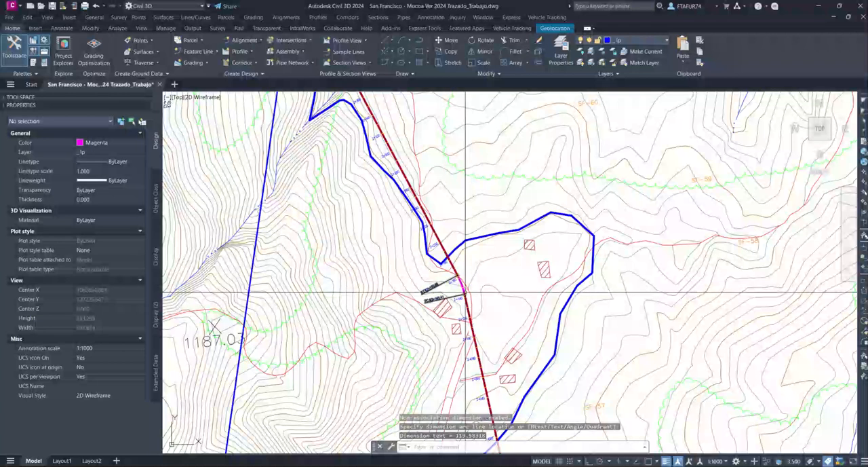
pyautogui.scroll(5, 464, 293)
pyautogui.press('Return')
pyautogui.click(441, 241)
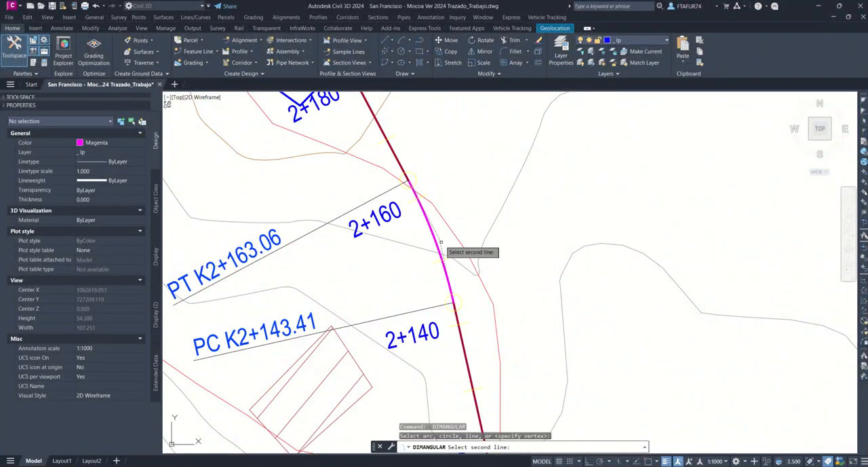
pyautogui.click(441, 242)
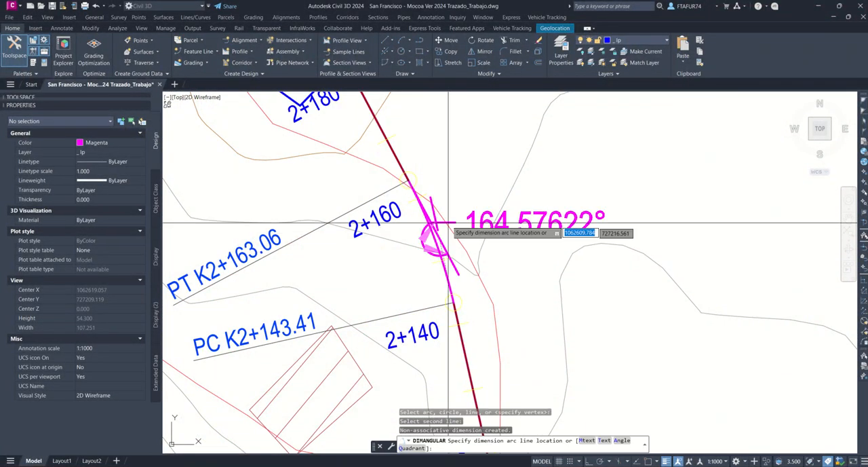
pyautogui.click(409, 155)
# Step: Add an angular dimension between the tangents of the curve from PC K2+673.57 to PT K2+796.58, inside their intersection
pyautogui.scroll(-6, 466, 214)
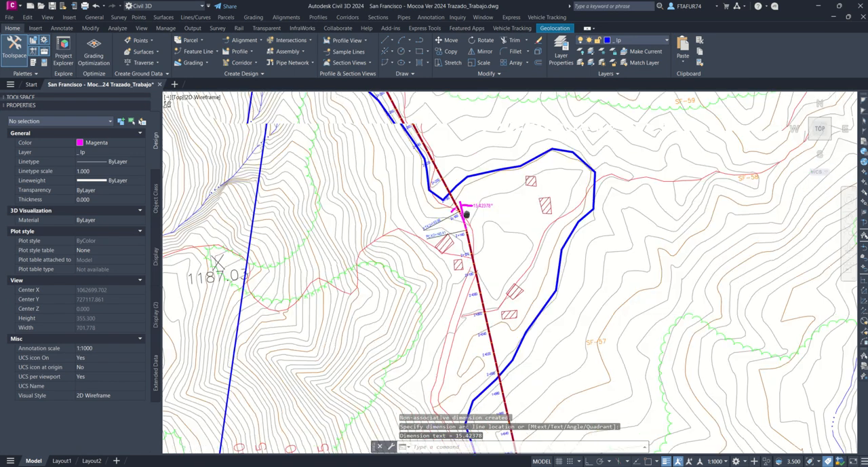
pyautogui.moveTo(467, 214); pyautogui.dragTo(680, 353, button='middle')
pyautogui.scroll(-6, 616, 300)
pyautogui.scroll(6, 570, 174)
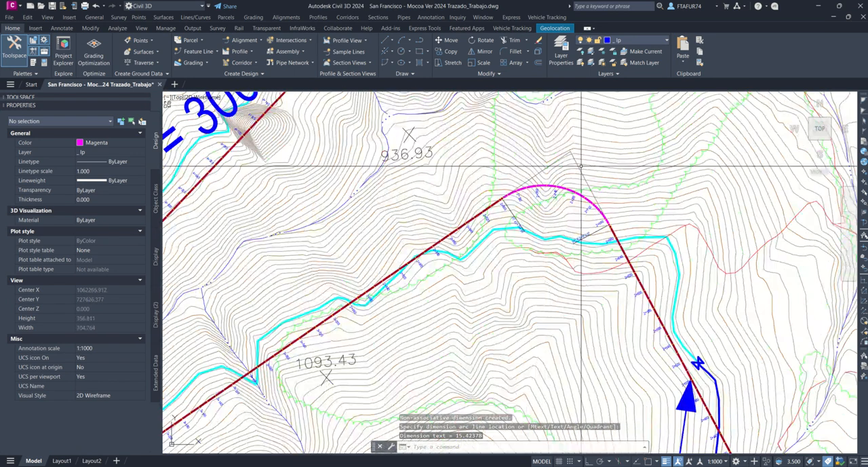
pyautogui.press('Return')
pyautogui.scroll(4, 581, 165)
pyautogui.click(583, 166)
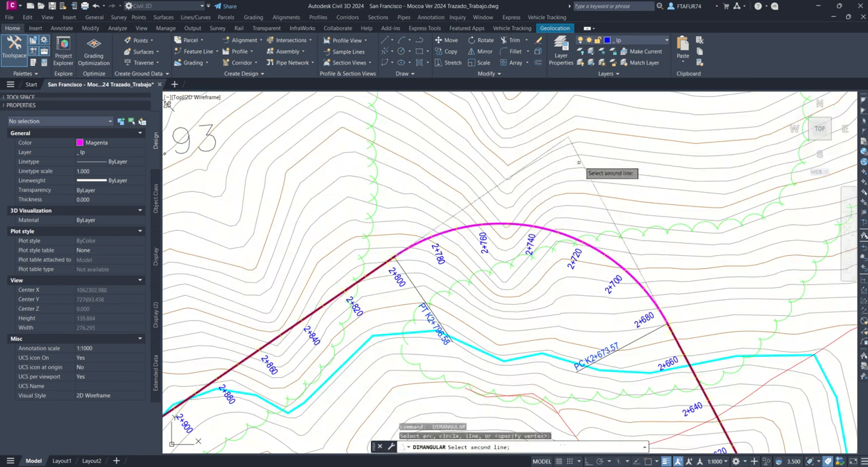
pyautogui.click(508, 178)
pyautogui.click(500, 159)
# Step: Add an angular dimension between the tangents of the sharp hairpin curve at the start of the 3000 m stretch
pyautogui.scroll(-10, 500, 159)
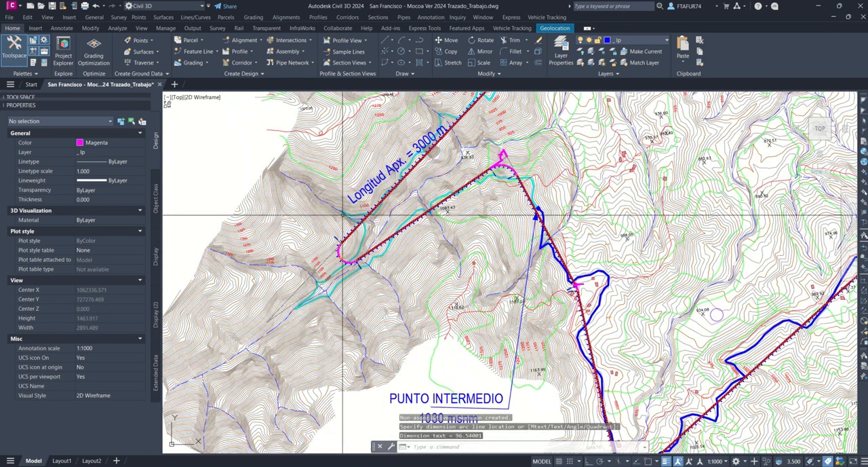
pyautogui.scroll(6, 332, 272)
pyautogui.press('Return')
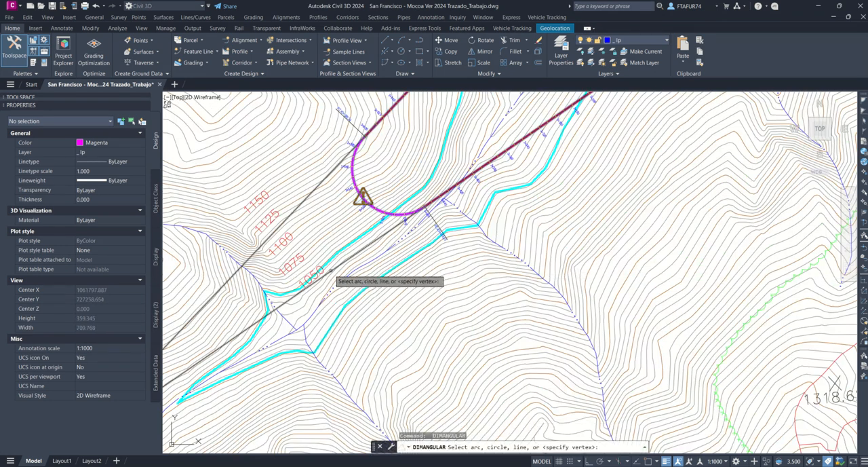
pyautogui.click(331, 270)
pyautogui.click(304, 199)
pyautogui.scroll(-5, 326, 203)
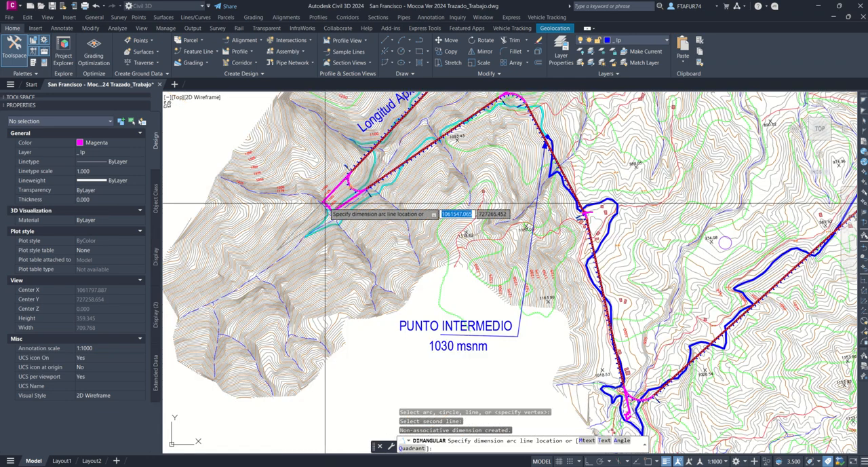
pyautogui.click(281, 193)
# Step: Add an angular dimension between the tangents of the last curve, starting at PC K4+649.68 east of Punto B
pyautogui.scroll(-10, 420, 190)
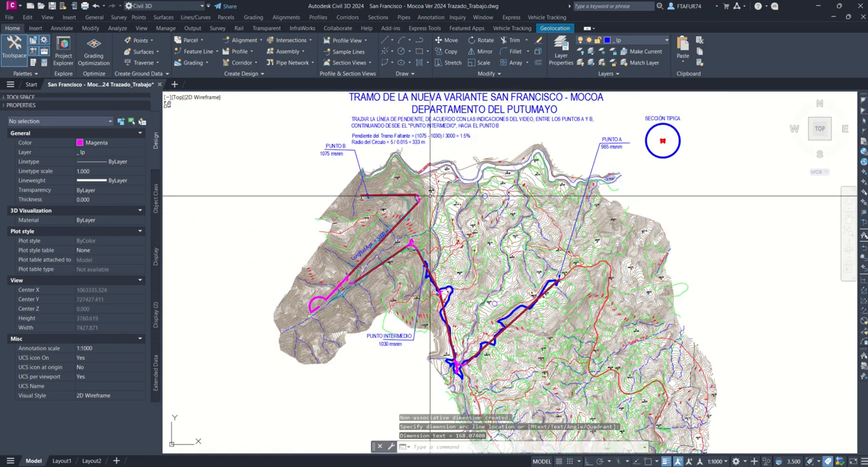
pyautogui.scroll(14, 429, 196)
pyautogui.press('Return')
pyautogui.click(417, 143)
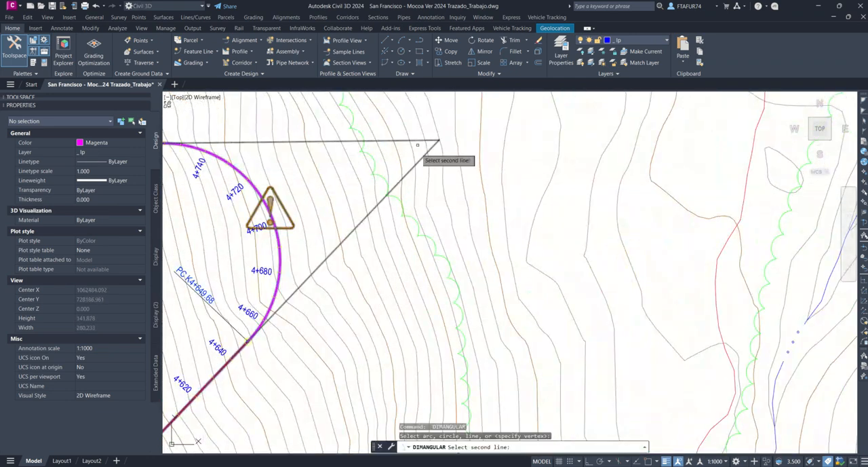
pyautogui.click(428, 153)
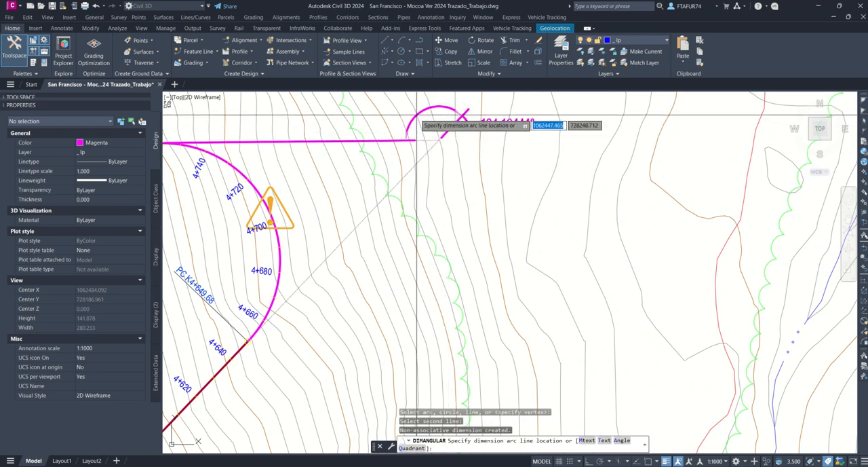
pyautogui.click(416, 119)
# Step: Bring the Excel workbook Curva simple y Espiralizada.xlsx beside the first curve's angle dimension and enlarge its window
pyautogui.scroll(-12, 419, 120)
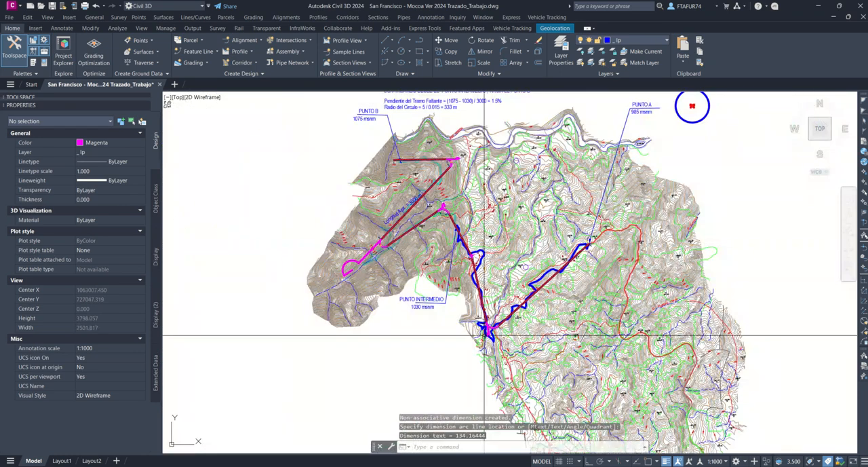
pyautogui.scroll(12, 485, 335)
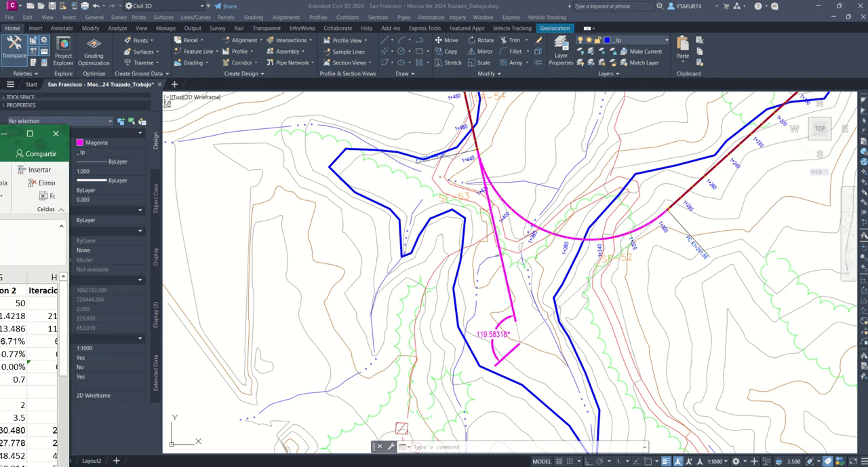
pyautogui.moveTo(0, 139); pyautogui.dragTo(257, 47)
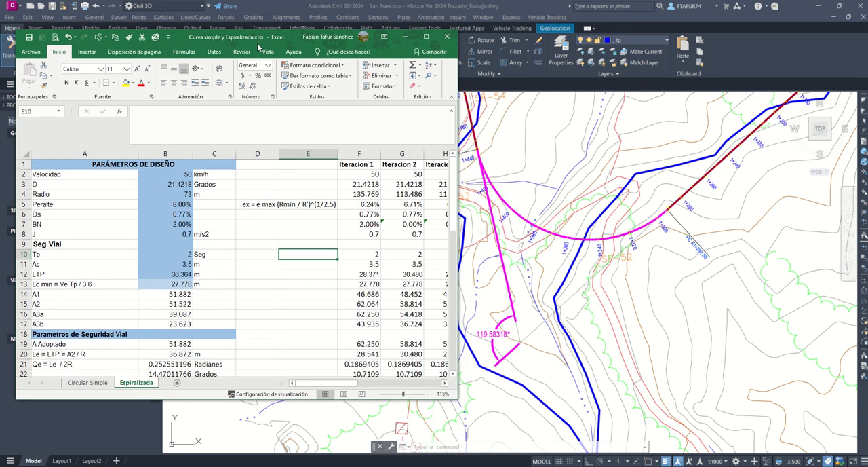
pyautogui.moveTo(257, 401); pyautogui.dragTo(256, 450)
# Step: Set the deflection angle D in cell B3 to 119.58318, check the curve type in B25, and return to the Civil 3D drawing
pyautogui.click(175, 186)
pyautogui.click(179, 175)
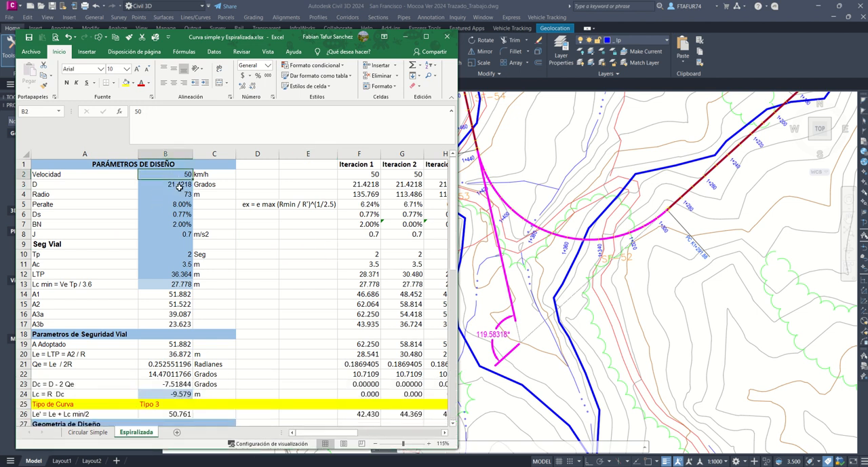
pyautogui.click(180, 186)
pyautogui.write('19')
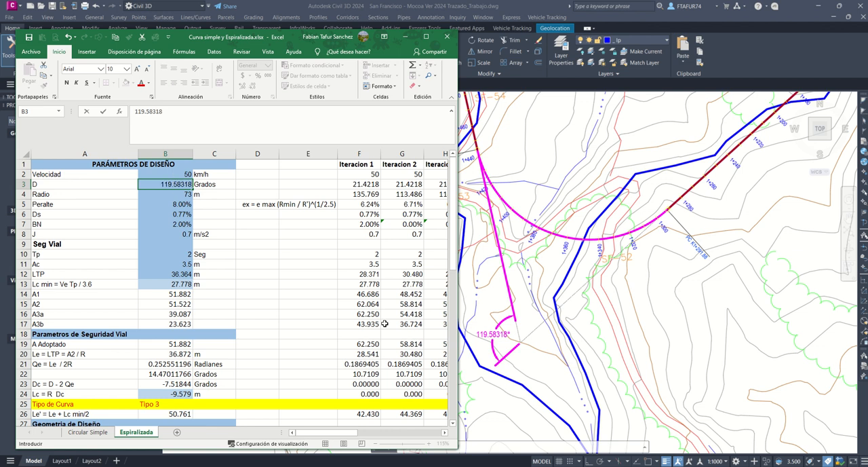
pyautogui.press('Return')
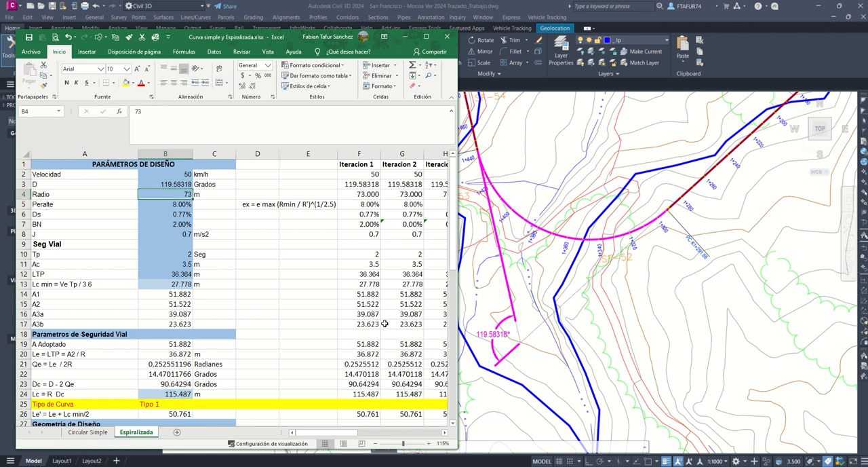
pyautogui.click(155, 406)
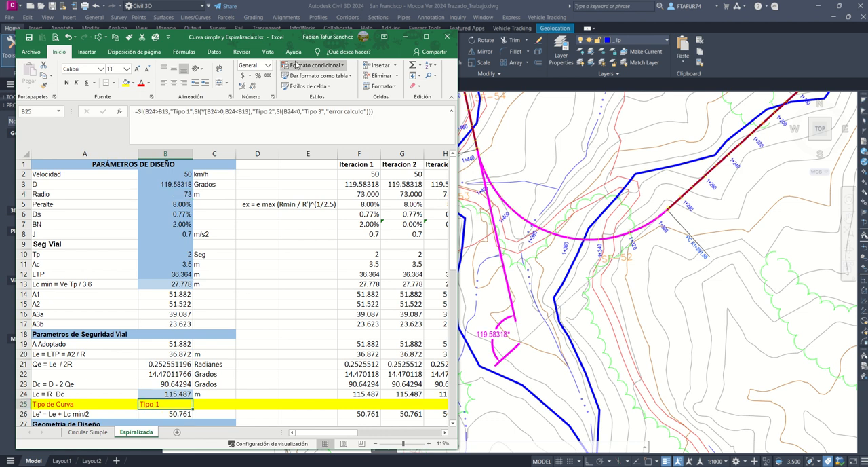
pyautogui.moveTo(281, 35); pyautogui.dragTo(0, 72)
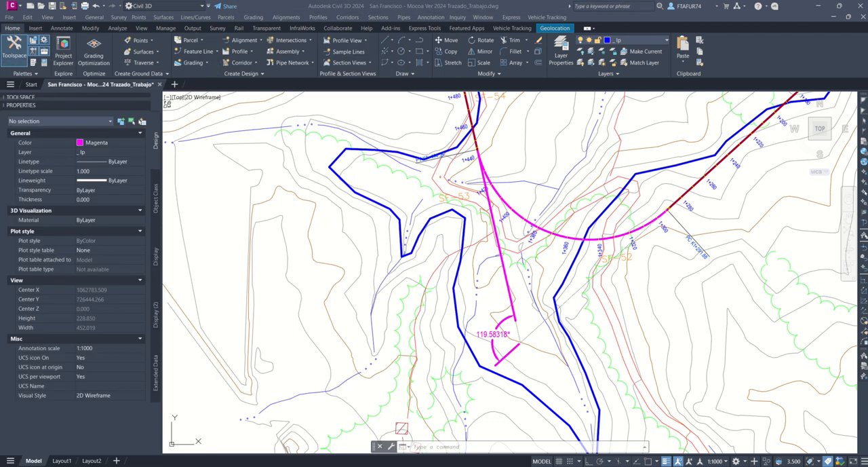
# Step: Delete the first curve from alignment Eje 01 with the Geometry Editor's sub-entity deletion, leaving its two tangents
pyautogui.scroll(2, 642, 188)
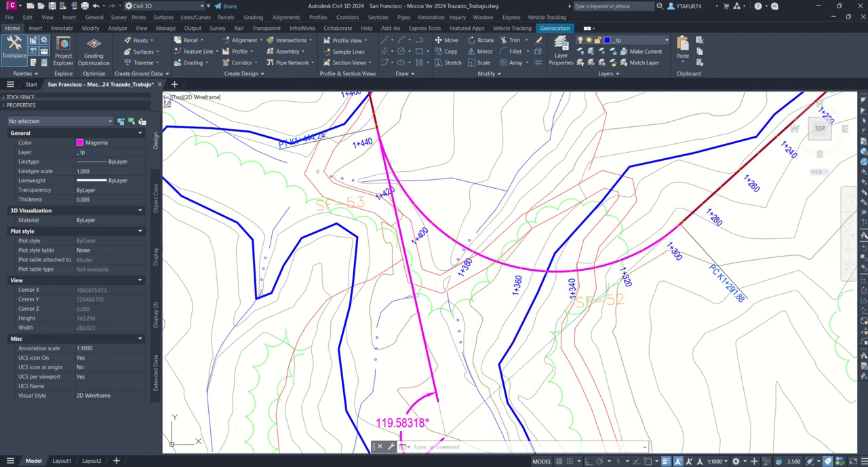
pyautogui.click(489, 259)
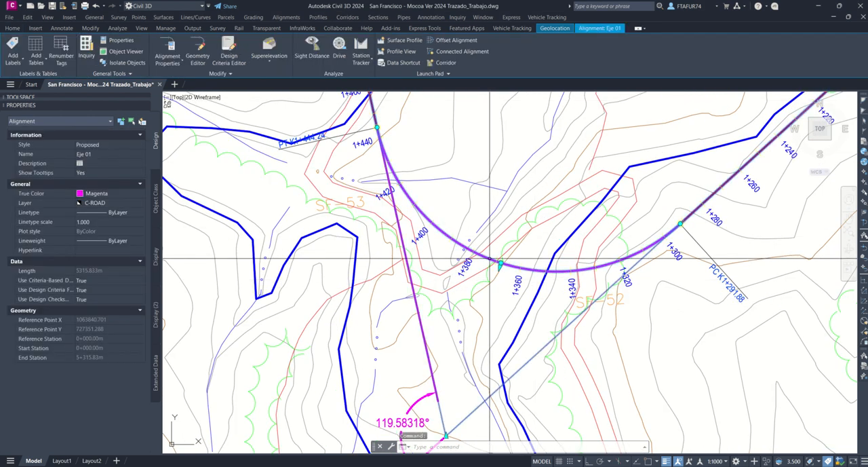
pyautogui.click(198, 58)
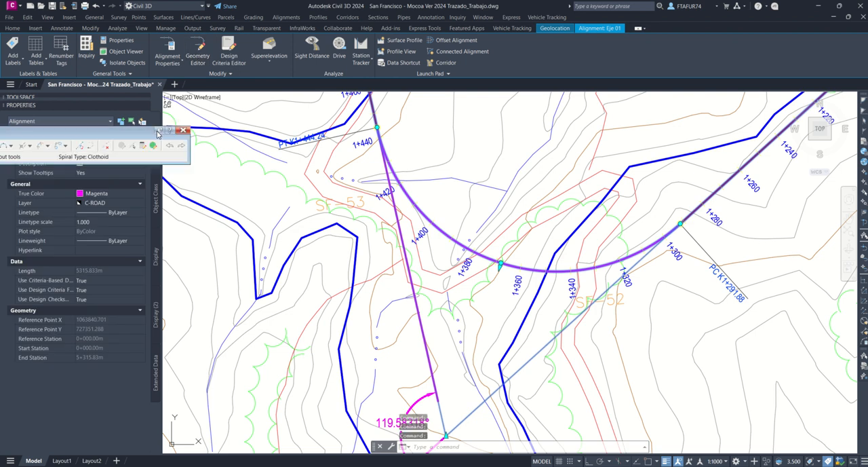
pyautogui.click(602, 143)
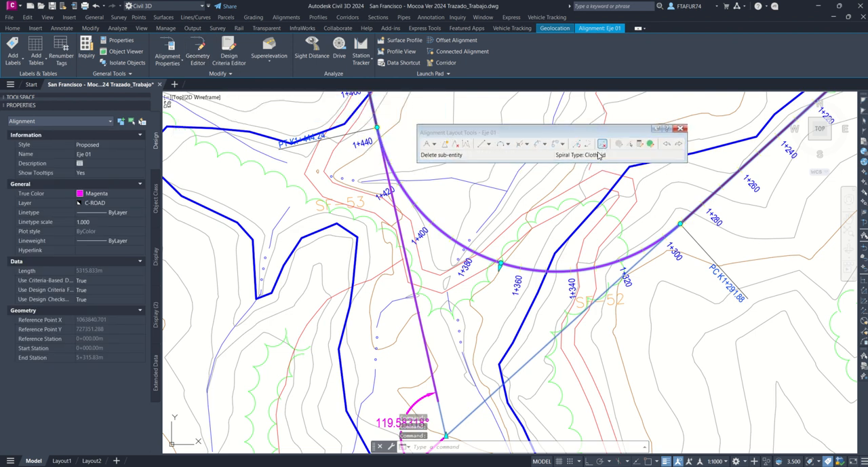
pyautogui.click(514, 266)
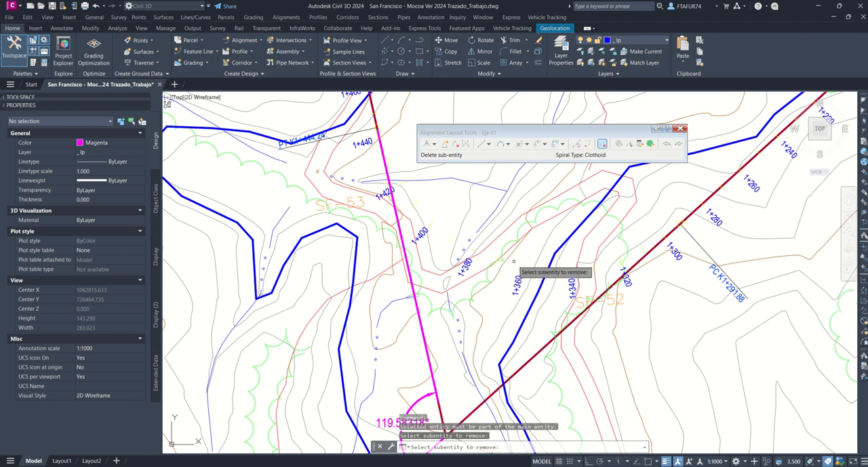
pyautogui.press('Return')
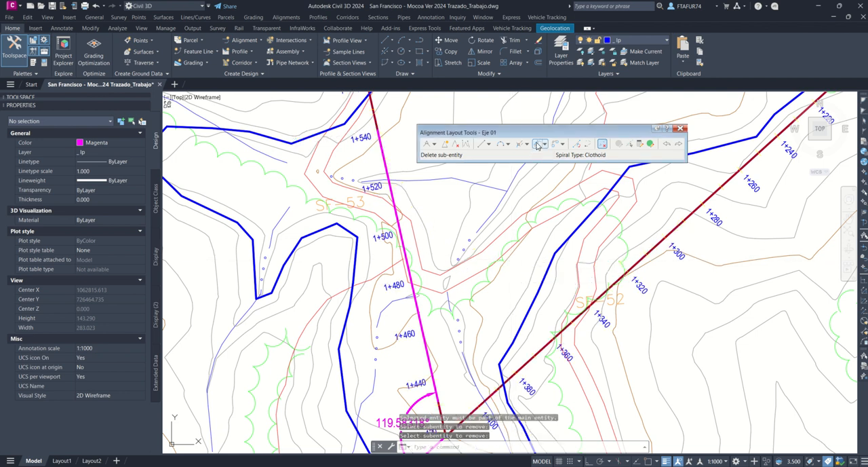
# Step: Start a free spiral-curve-spiral between the first curve's two tangents, with a solution angle less than 180 and a 73 m radius
pyautogui.click(545, 145)
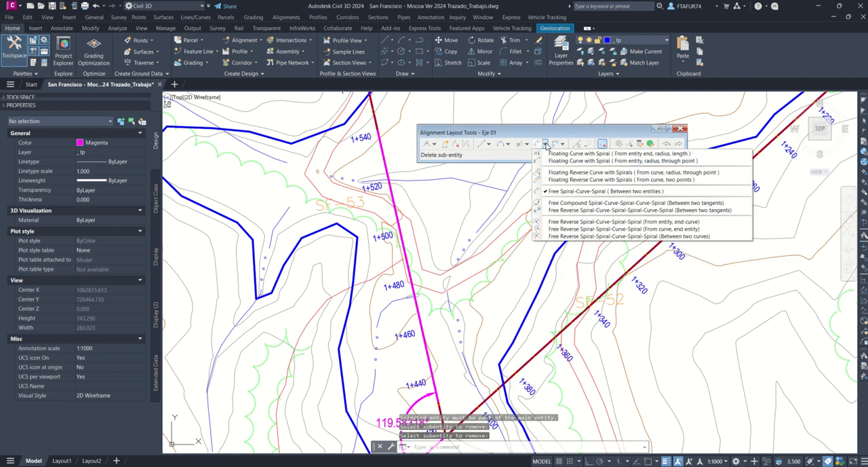
pyautogui.click(584, 192)
pyautogui.click(543, 350)
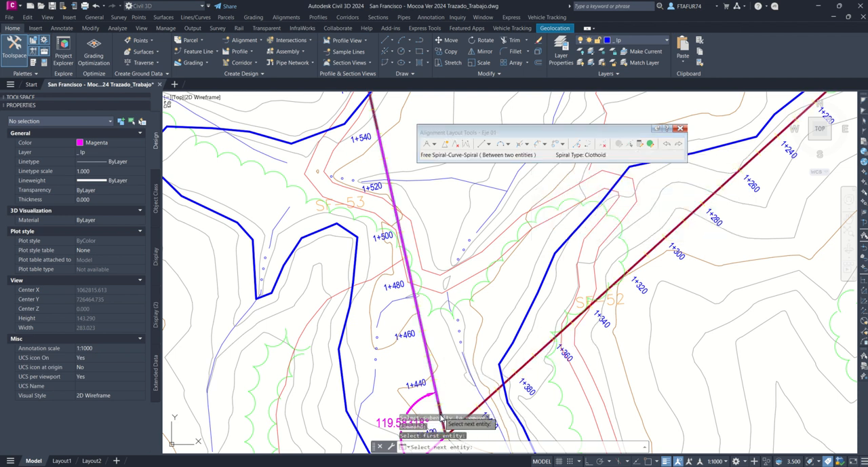
pyautogui.click(439, 418)
pyautogui.scroll(3, 442, 373)
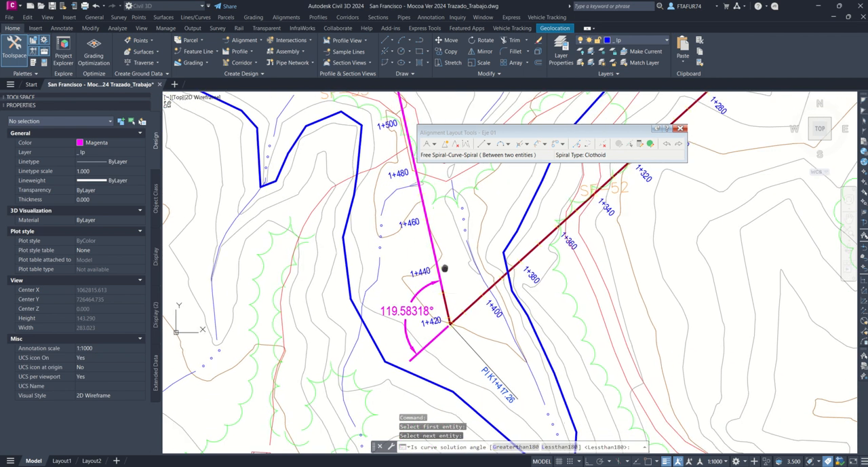
pyautogui.scroll(-3, 450, 271)
pyautogui.click(477, 299)
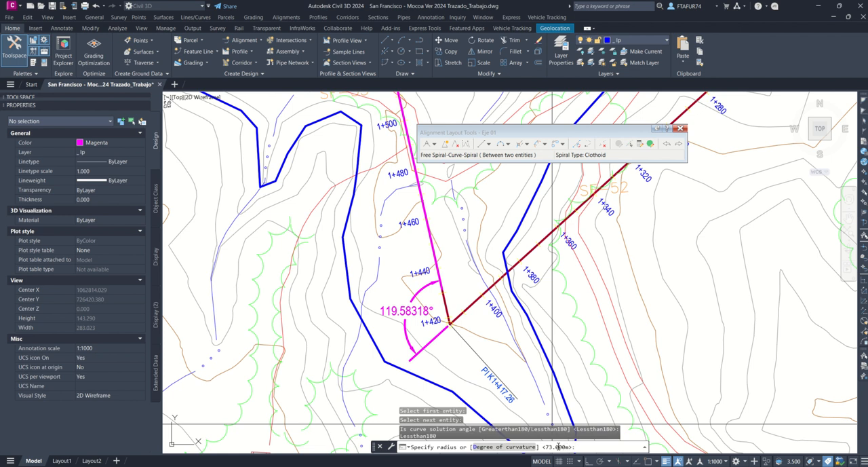
pyautogui.press('Return')
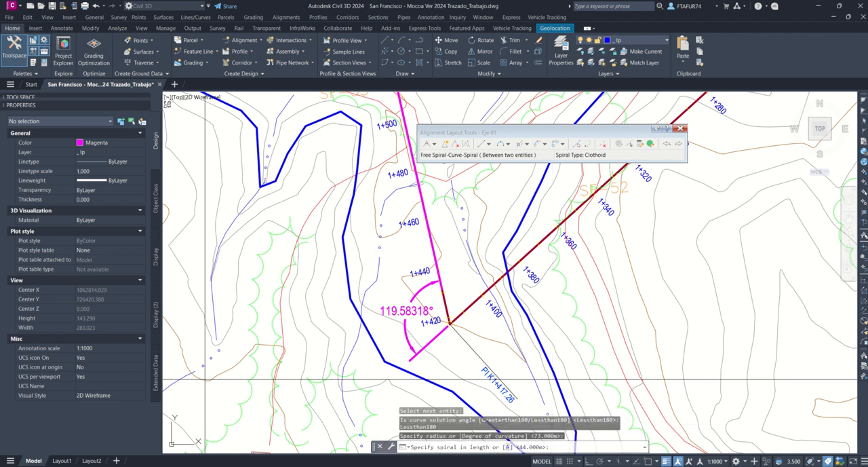
# Step: Look up Le in cell B30 of the curve workbook and set both spiral lengths to 36.872 m, completing the first spiral curve
pyautogui.moveTo(0, 75)
pyautogui.mouseDown()
pyautogui.moveTo(278, 44)
pyautogui.moveTo(273, 66)
pyautogui.mouseUp()
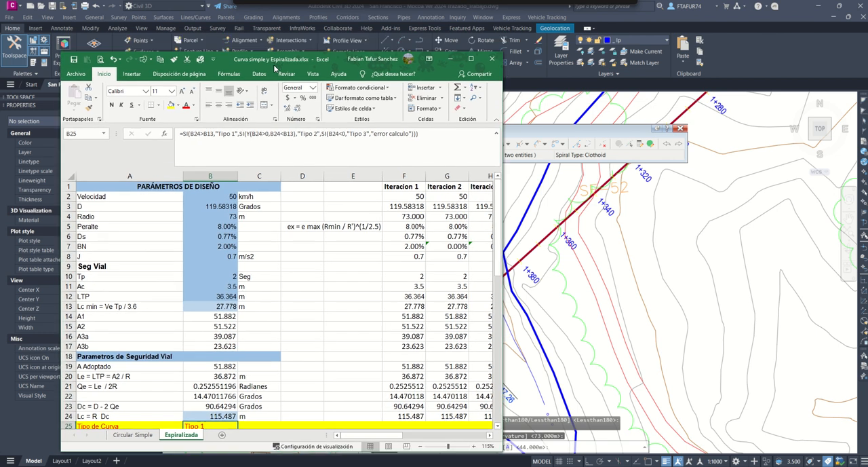
pyautogui.scroll(-7, 90, 283)
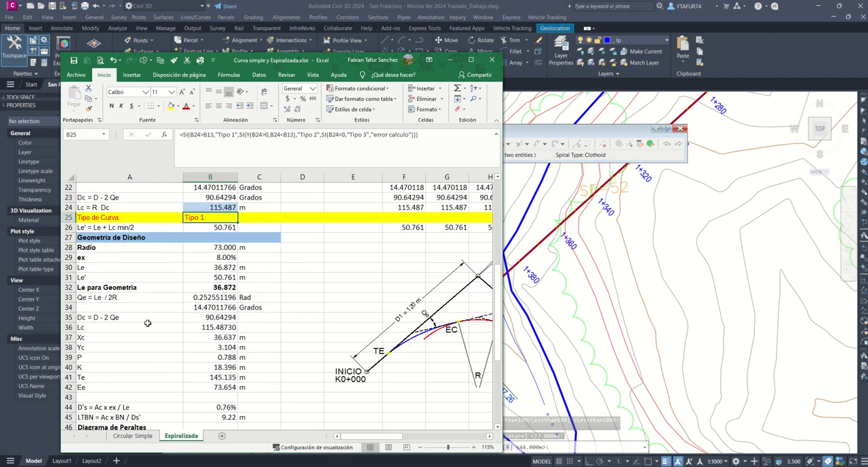
pyautogui.click(225, 268)
pyautogui.click(451, 59)
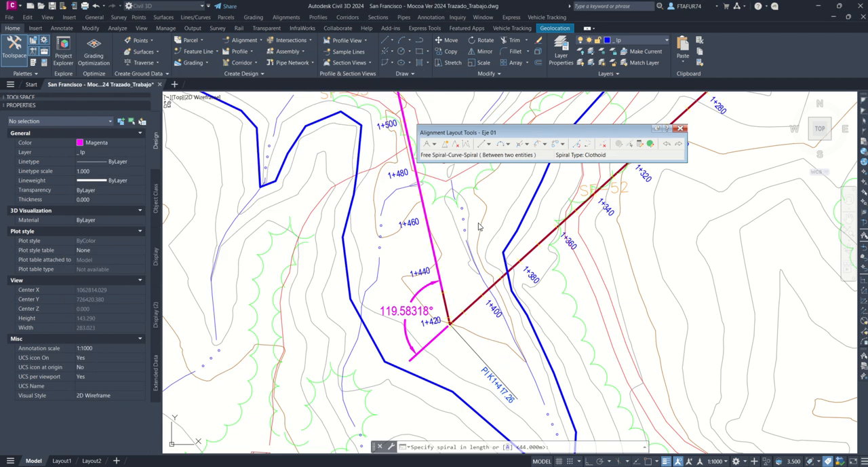
pyautogui.click(560, 445)
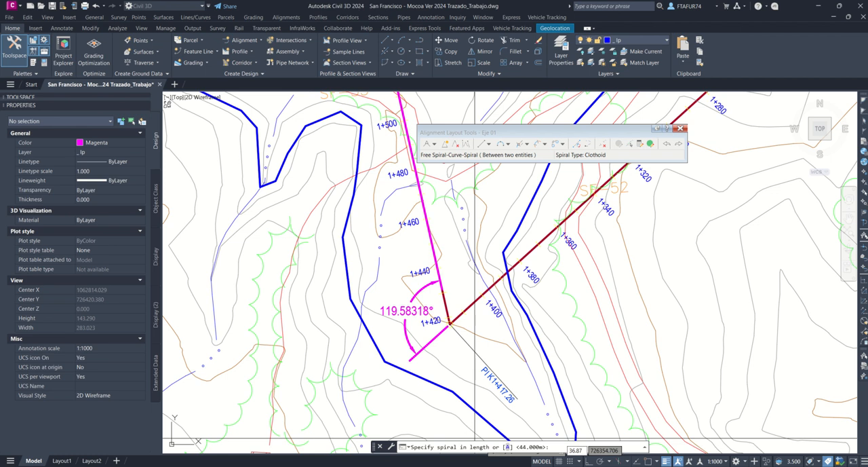
pyautogui.press('Return')
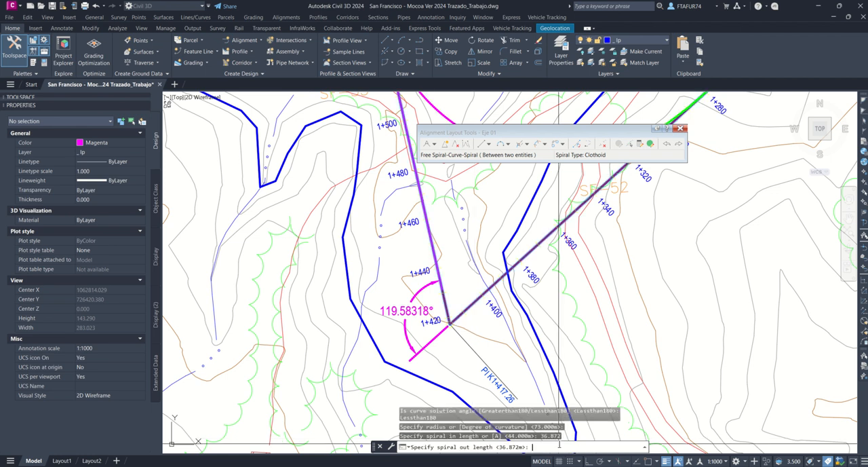
pyautogui.press('Return')
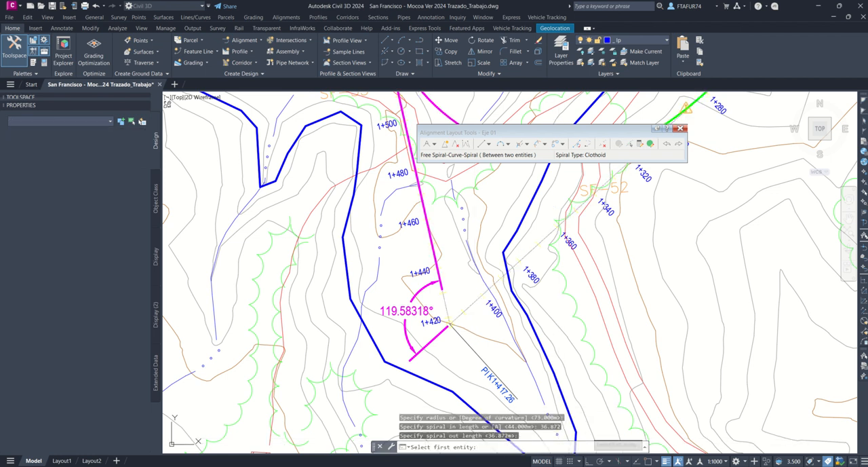
# Step: Inspect the new first spiral curve and the design-criteria warning on its exit spiral near station 1+440
pyautogui.scroll(-4, 536, 264)
pyautogui.scroll(5, 455, 203)
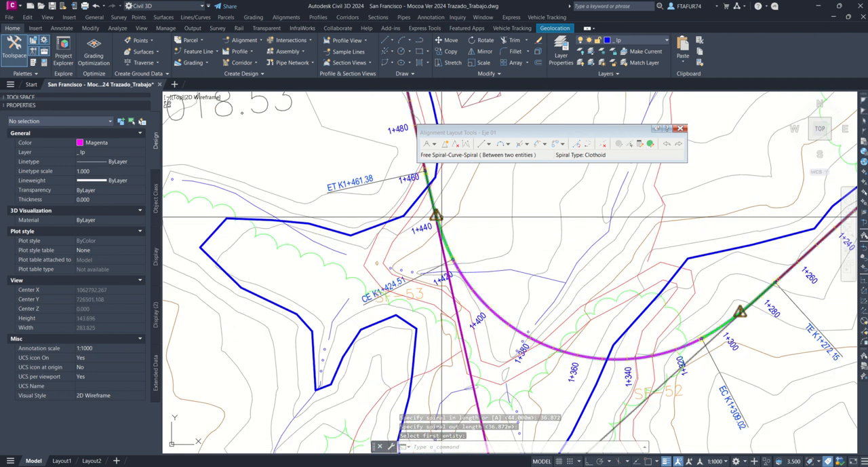
pyautogui.moveTo(441, 215)
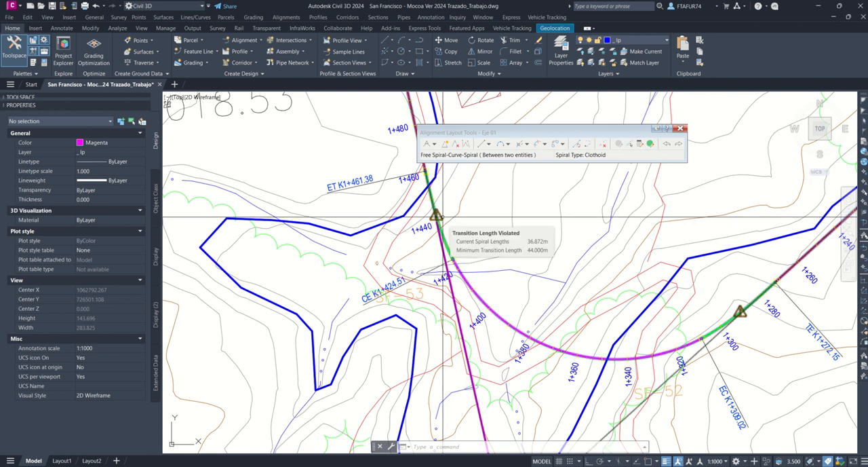
pyautogui.scroll(-10, 443, 217)
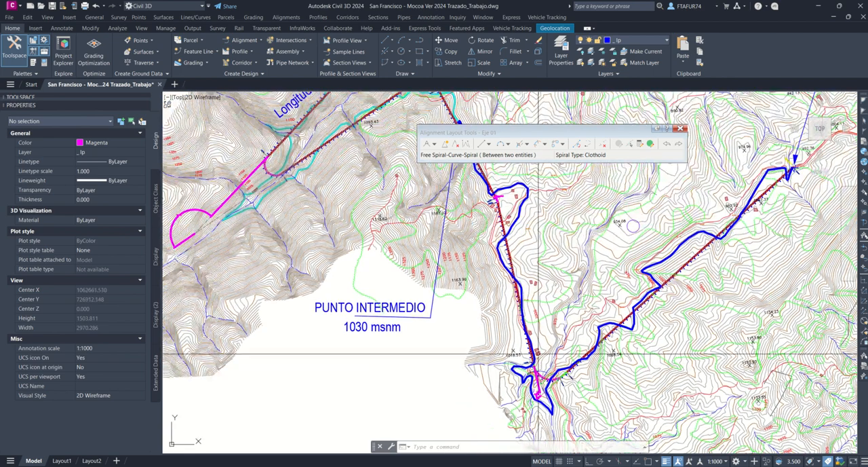
# Step: Bring the curve workbook beside the angle dimension at PC K2+140.83, set D in cell B3 to 15.42378 and check the curve type in B25
pyautogui.scroll(12, 538, 353)
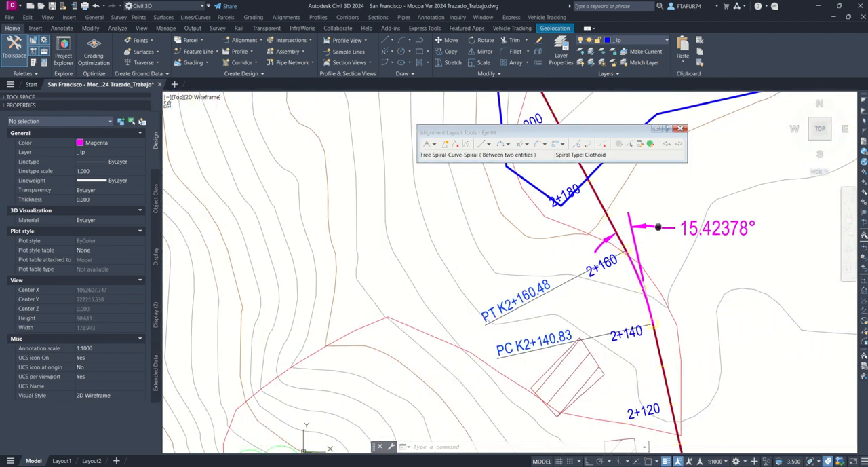
pyautogui.moveTo(658, 227); pyautogui.dragTo(660, 228, button='middle')
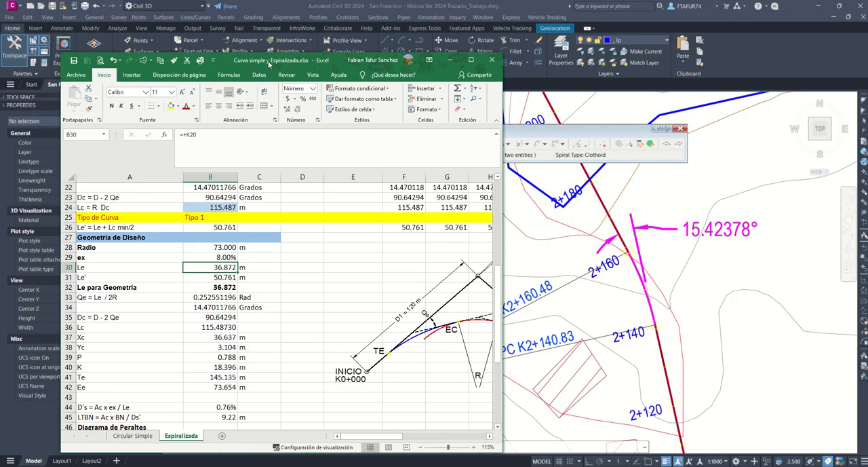
pyautogui.moveTo(269, 65); pyautogui.dragTo(253, 46)
pyautogui.scroll(7, 187, 247)
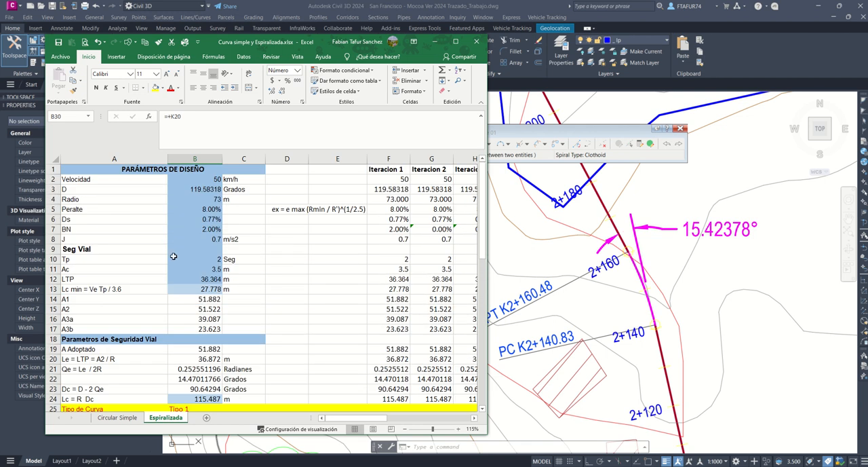
pyautogui.click(201, 191)
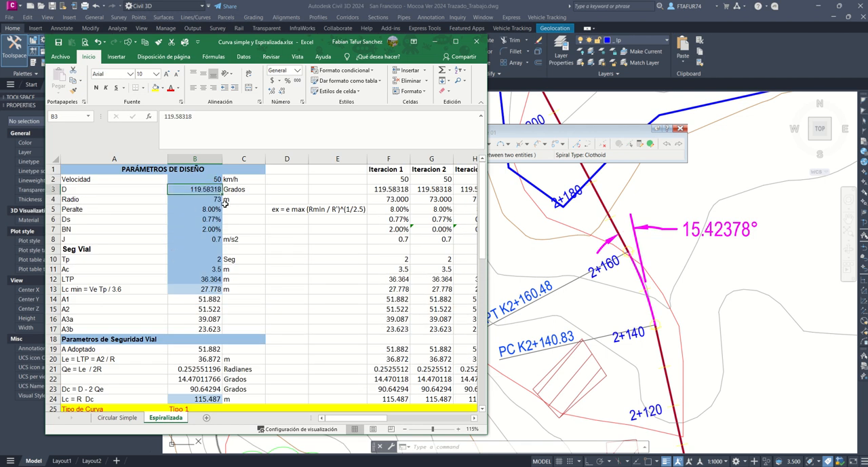
pyautogui.write('15.42378')
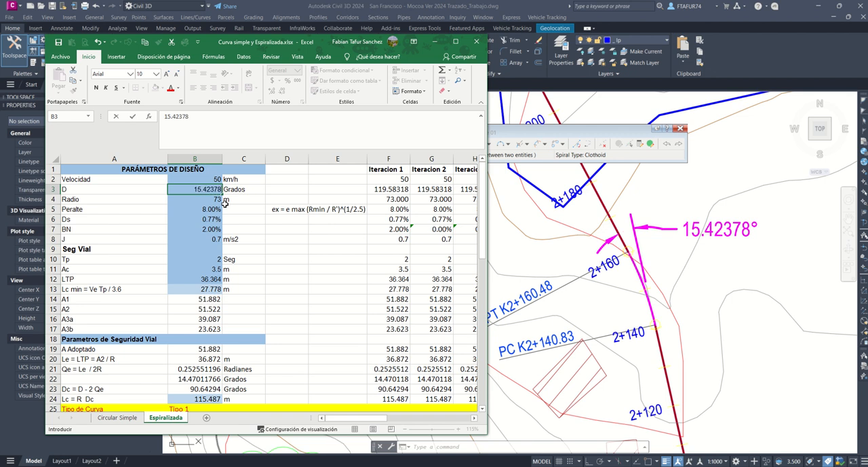
pyautogui.press('Return')
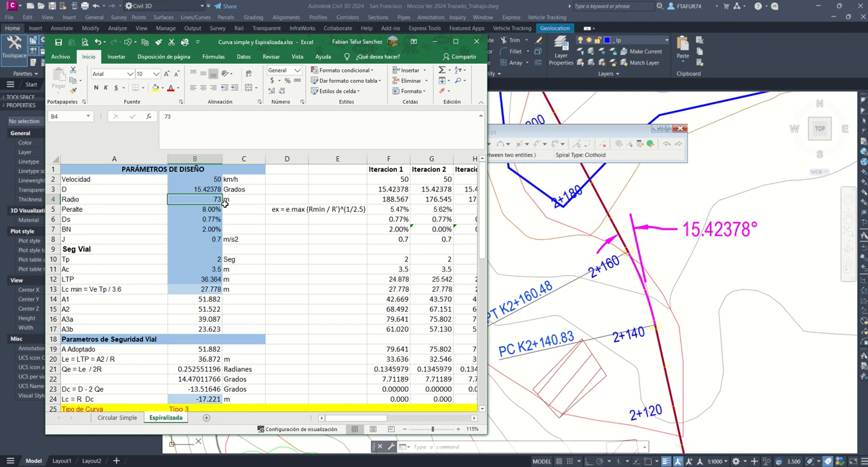
pyautogui.scroll(-3, 198, 306)
pyautogui.click(197, 317)
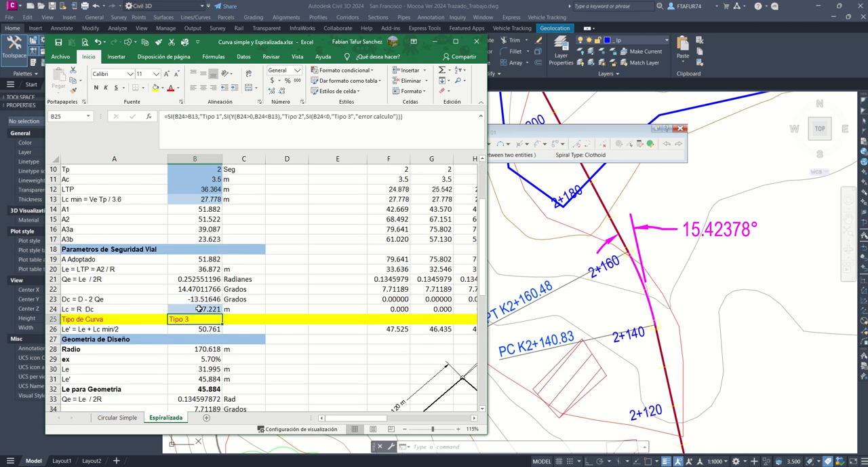
# Step: Review the second curve's Geometría de Diseño results in the workbook, examining the Radio, Le and Le' rows
pyautogui.scroll(-8, 199, 309)
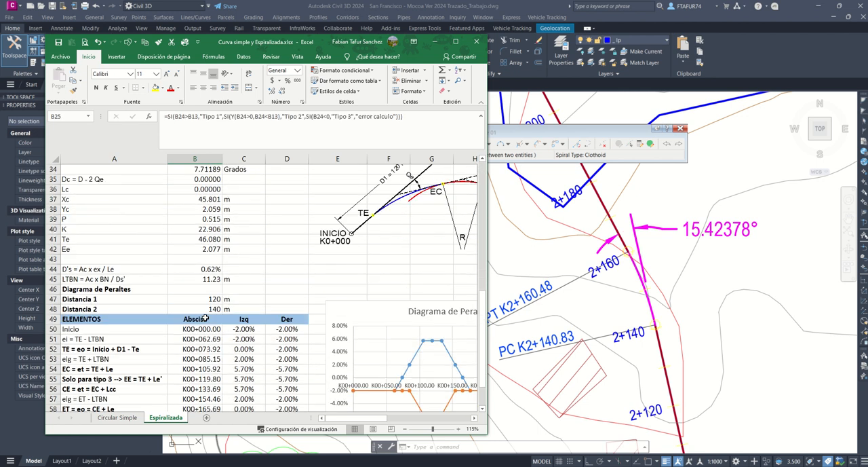
pyautogui.scroll(5, 205, 318)
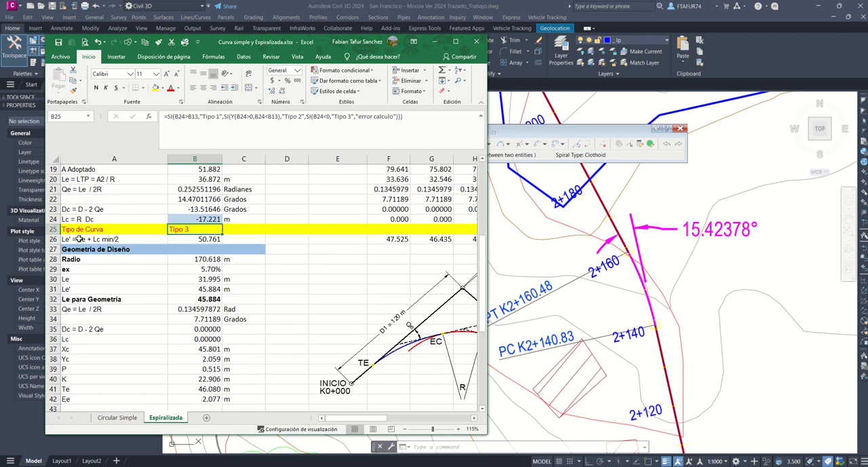
pyautogui.moveTo(73, 292); pyautogui.dragTo(201, 290)
pyautogui.click(102, 279)
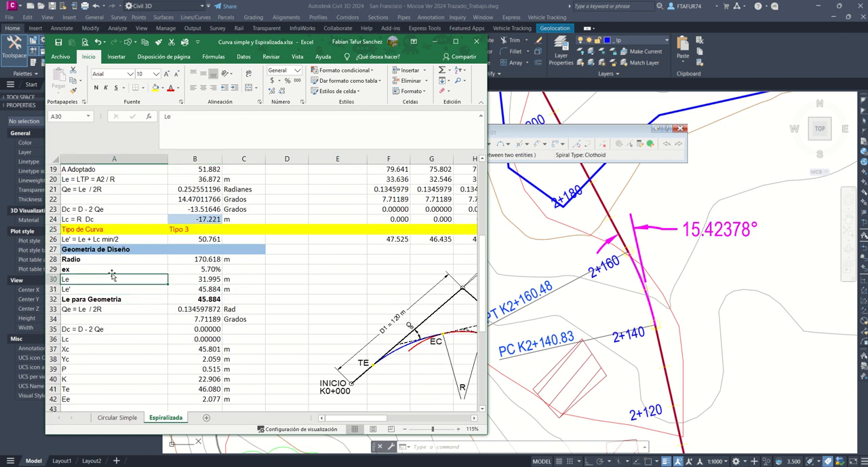
pyautogui.click(199, 260)
# Step: Fill the Radio cells A28:B28 and the Le' cells A31:B31 with green, and return to the Civil 3D drawing
pyautogui.moveTo(100, 258); pyautogui.dragTo(213, 258)
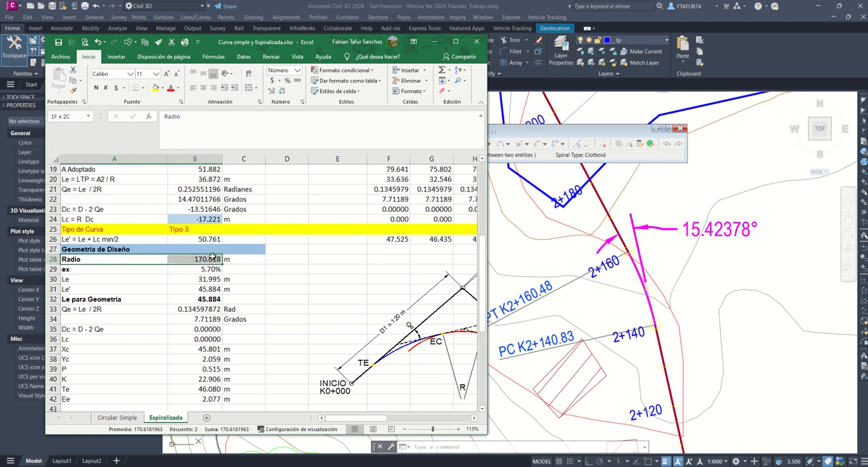
pyautogui.click(164, 90)
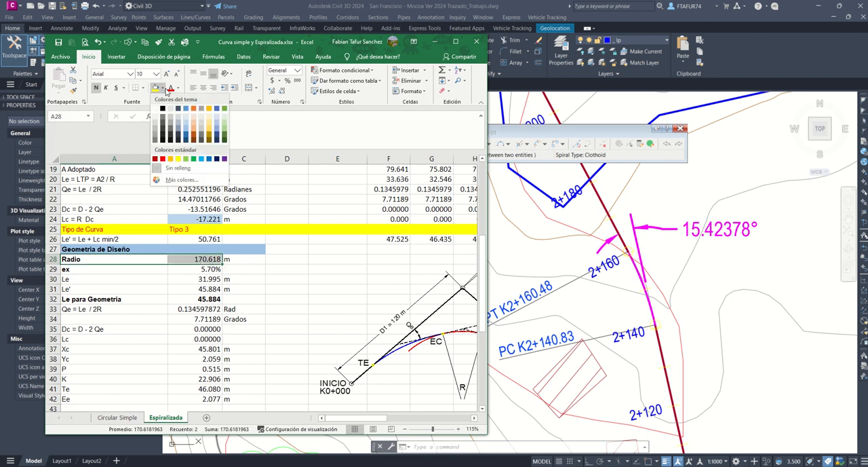
pyautogui.click(187, 161)
pyautogui.moveTo(102, 289); pyautogui.dragTo(213, 289)
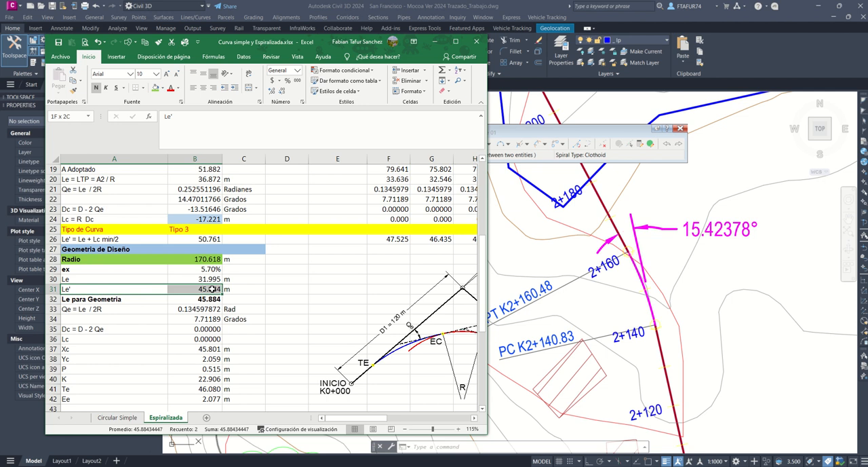
pyautogui.click(156, 89)
pyautogui.click(532, 229)
pyautogui.moveTo(572, 240); pyautogui.dragTo(581, 240, button='middle')
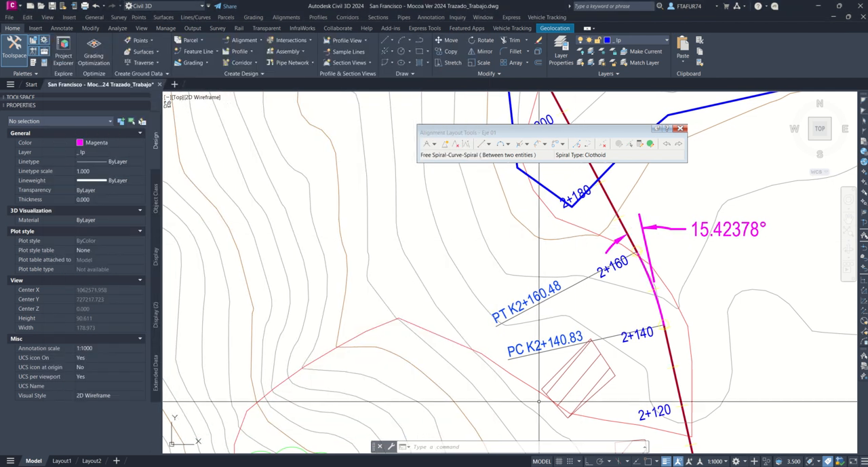
pyautogui.click(603, 144)
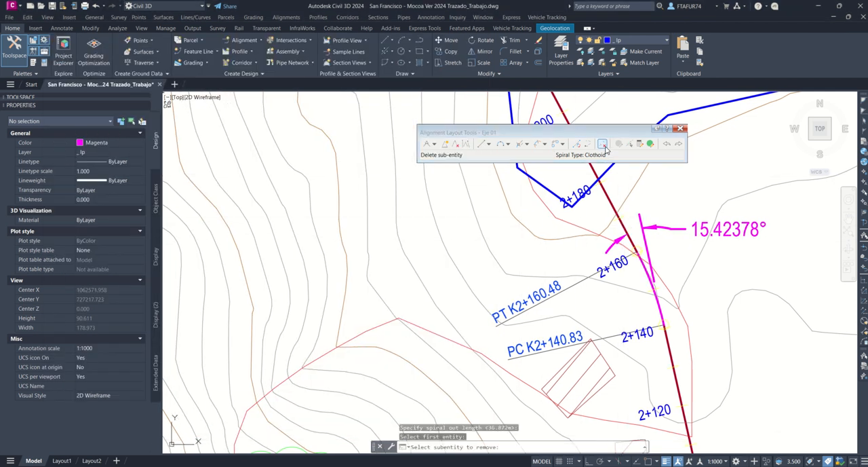
pyautogui.click(622, 225)
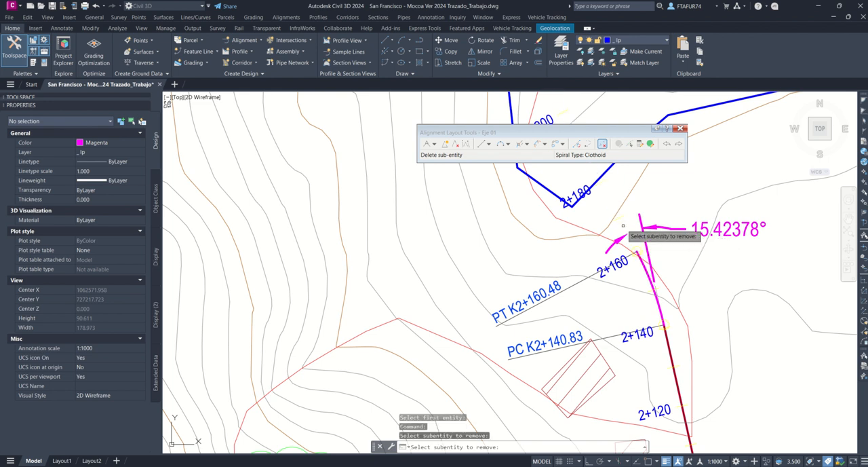
pyautogui.press('Return')
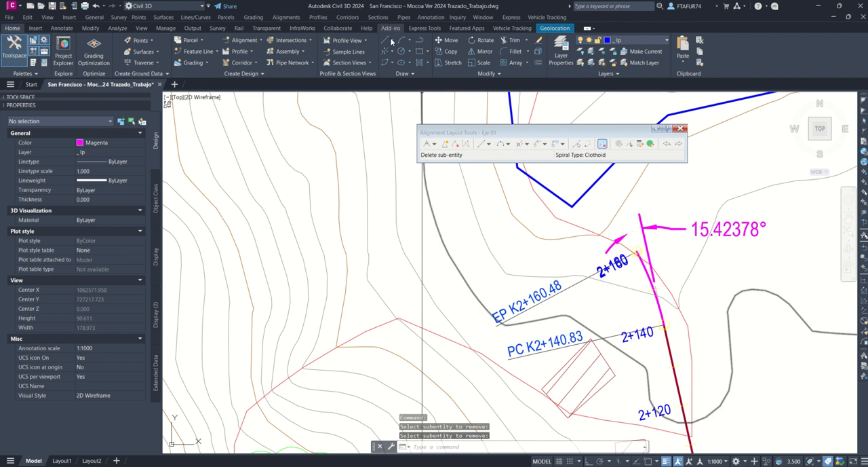
pyautogui.click(666, 144)
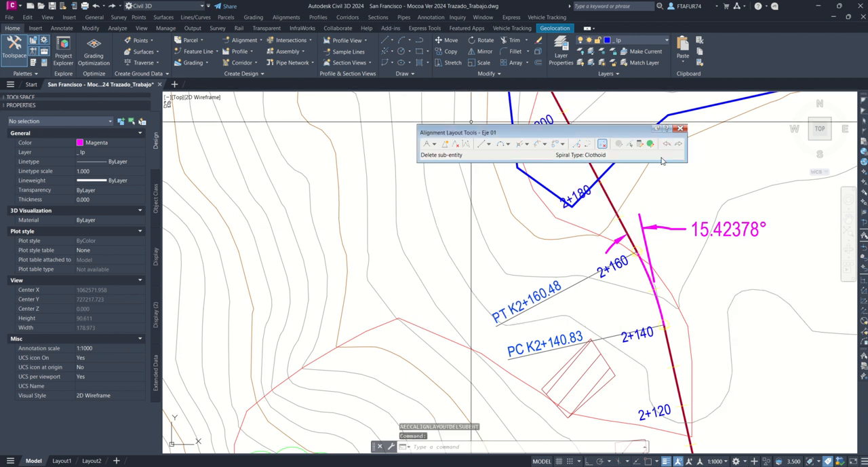
# Step: Delete the second curve, between PC K2+140.83 and PT K2+160.48, from alignment Eje 01 with sub-entity deletion, leaving its tangents
pyautogui.click(602, 144)
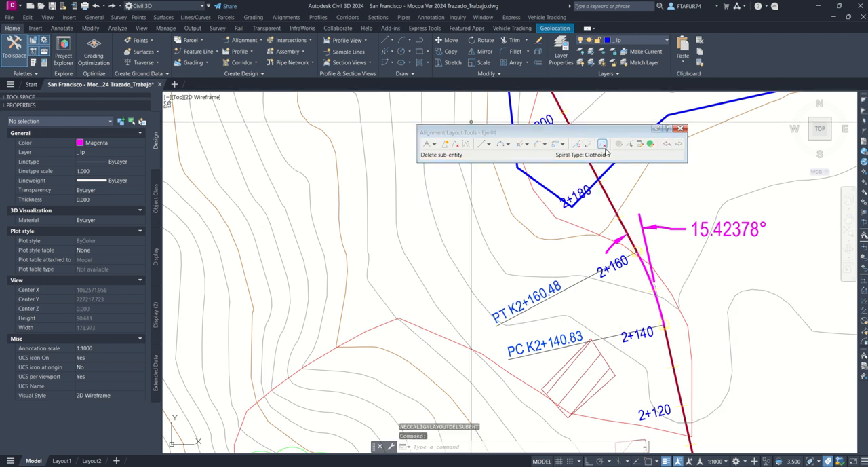
pyautogui.click(652, 287)
pyautogui.moveTo(639, 298); pyautogui.dragTo(576, 285, button='middle')
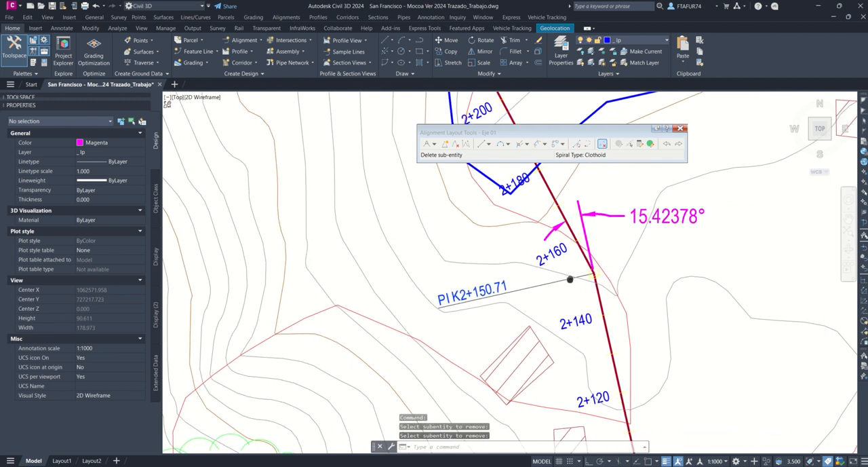
pyautogui.scroll(3, 580, 353)
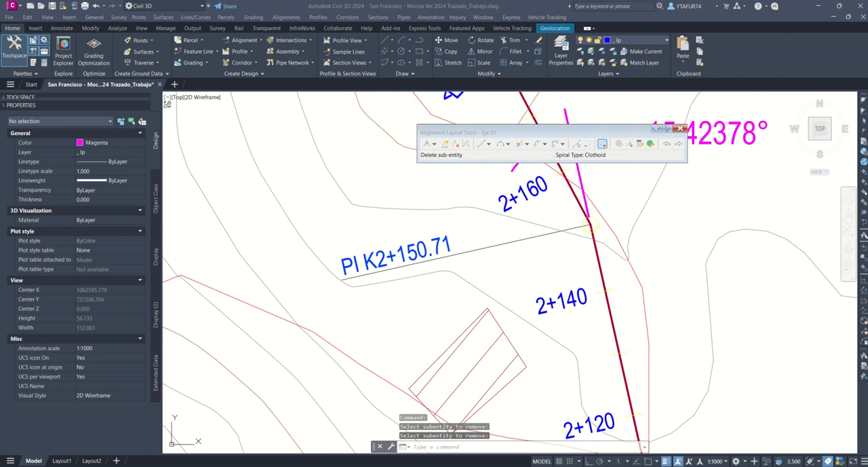
# Step: Start a Free Spiral-Curve-Spiral between the two tangents at PI K2+150.71, with solution angle Lessthan180 and radius 170.7 m
pyautogui.hotkey('alt', 'Tab')
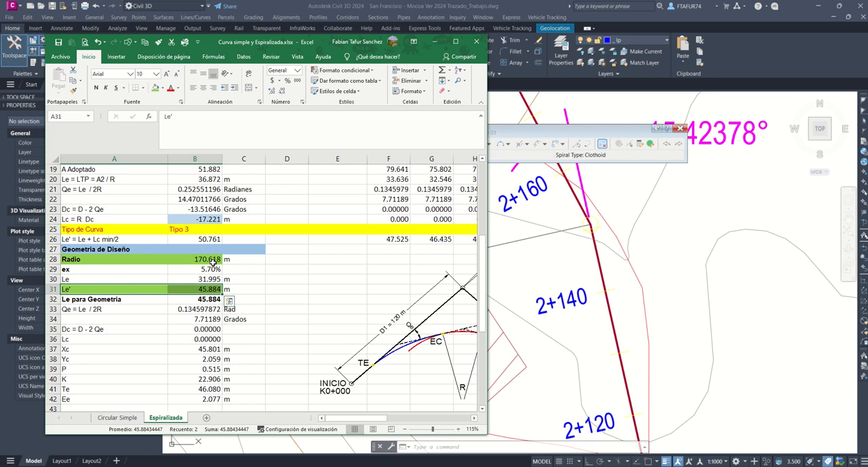
pyautogui.hotkey('alt', 'Tab')
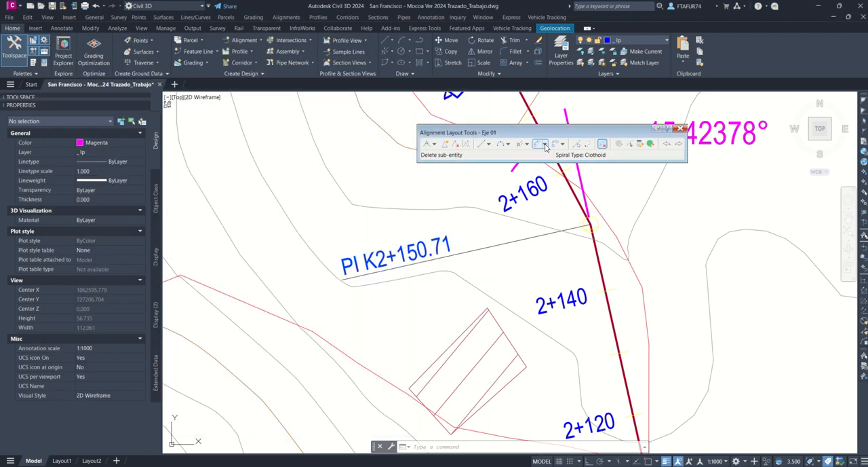
pyautogui.click(546, 145)
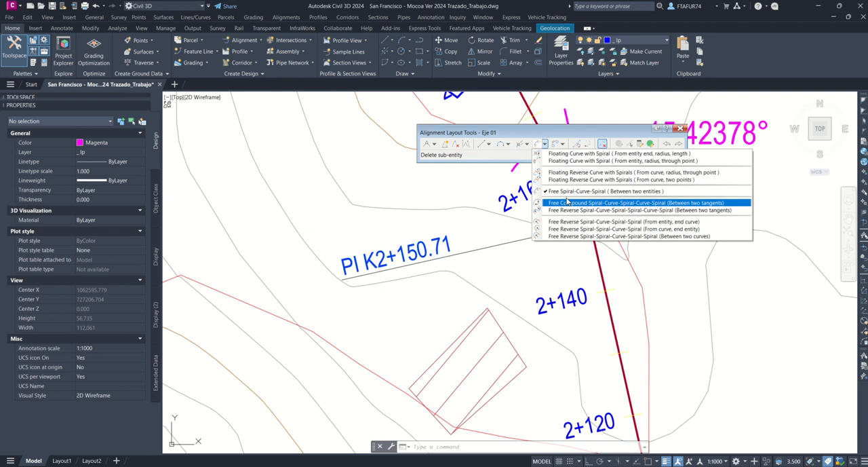
pyautogui.click(597, 192)
pyautogui.click(590, 226)
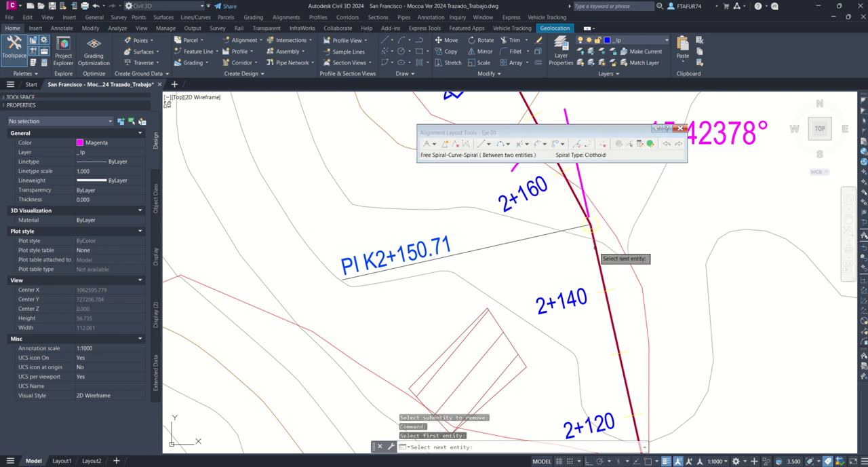
pyautogui.click(577, 201)
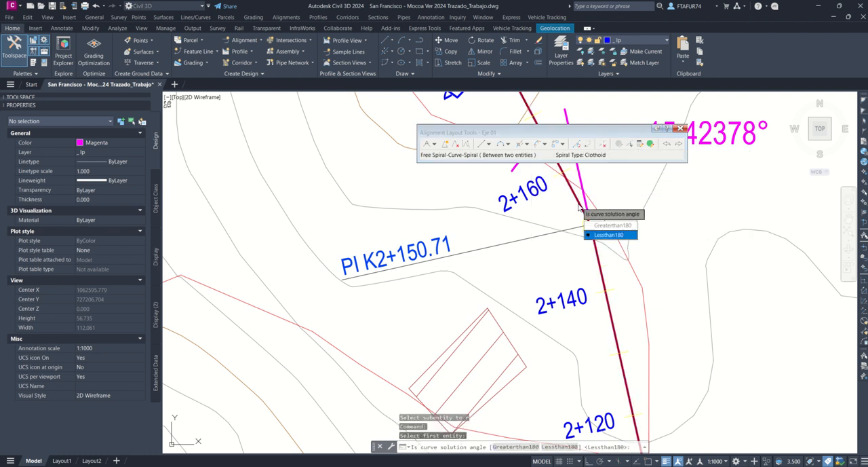
pyautogui.click(608, 235)
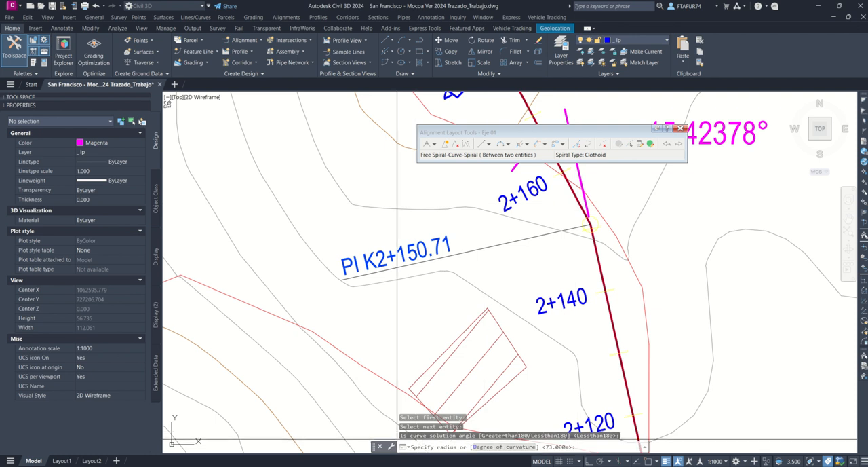
pyautogui.hotkey('alt', 'Tab')
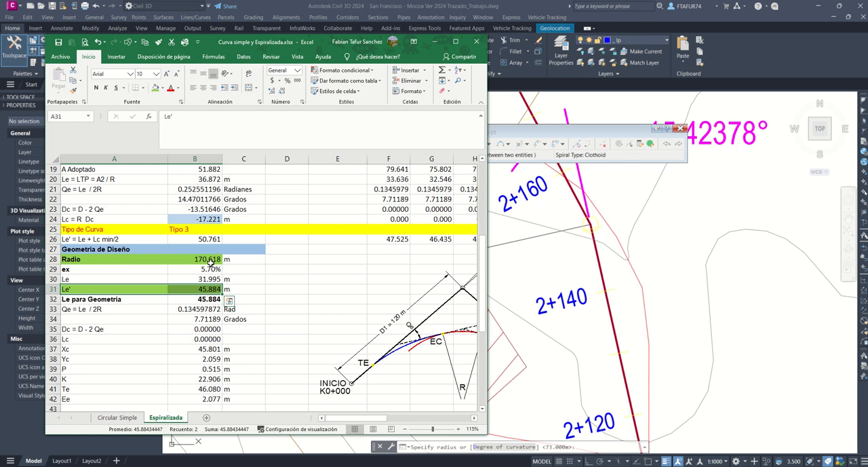
pyautogui.click(599, 446)
pyautogui.write('17')
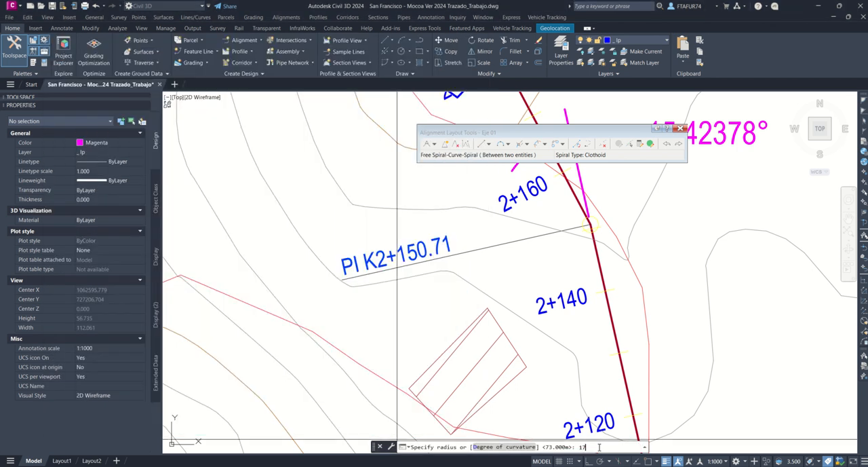
pyautogui.write('0.7')
pyautogui.press('Return')
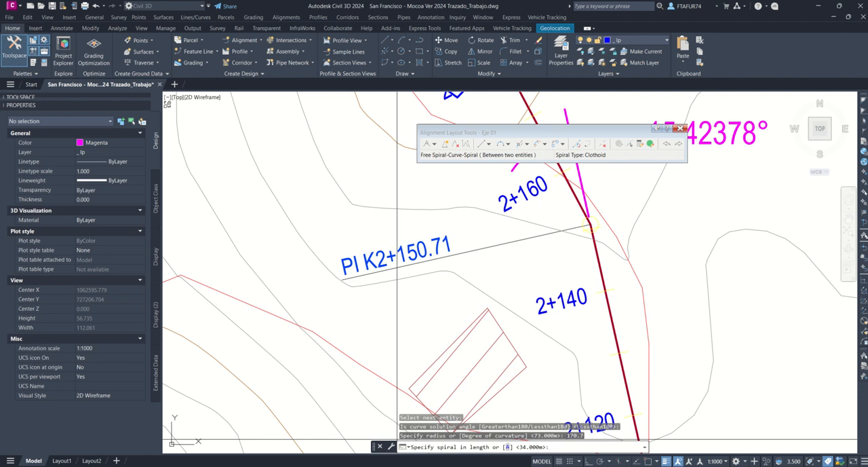
# Step: Set the spiral in and spiral out lengths to 45.884 m from the workbook's Le', completing the curve near K2+150
pyautogui.hotkey('alt', 'Tab')
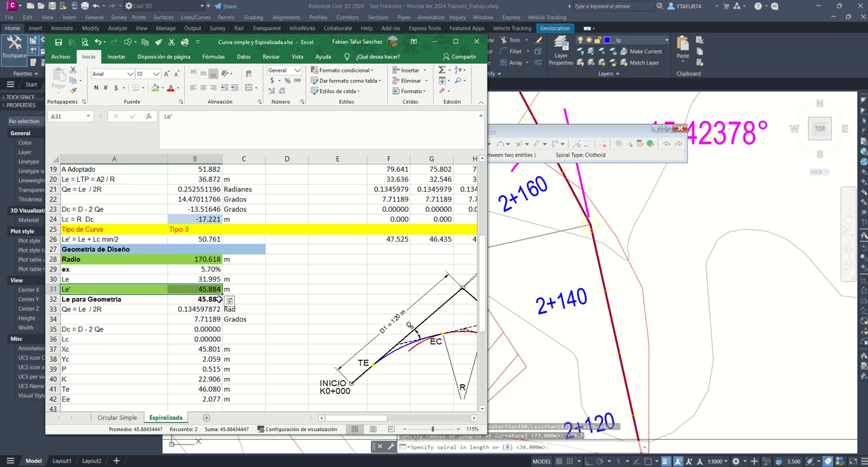
pyautogui.hotkey('alt', 'Tab')
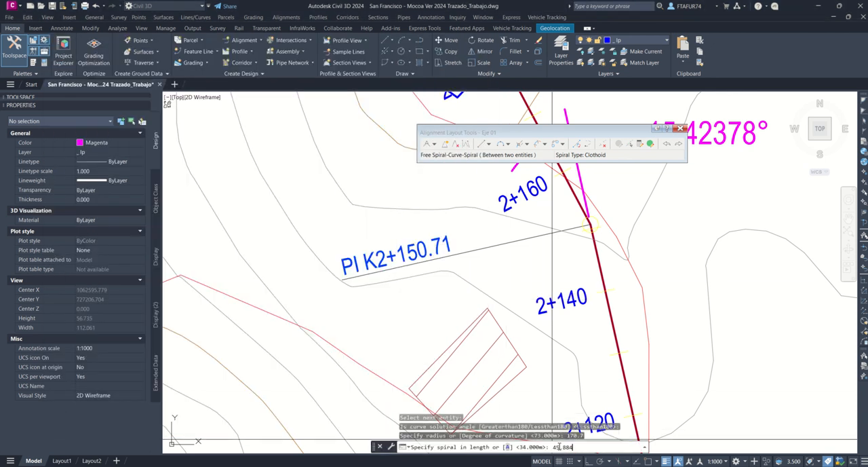
pyautogui.press('Return')
pyautogui.press('Return')
pyautogui.press('Return')
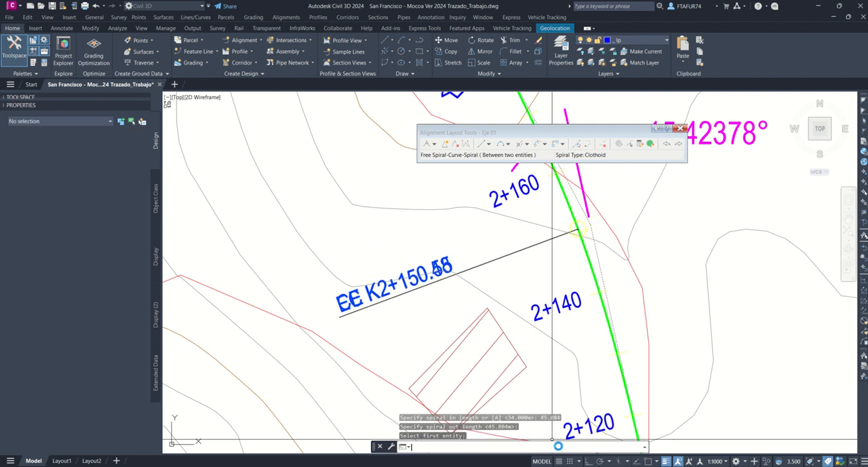
# Step: Inspect the new spiral curve near K2+150, and read the deflection angle dimension above the curve around K2+740
pyautogui.scroll(5, 566, 250)
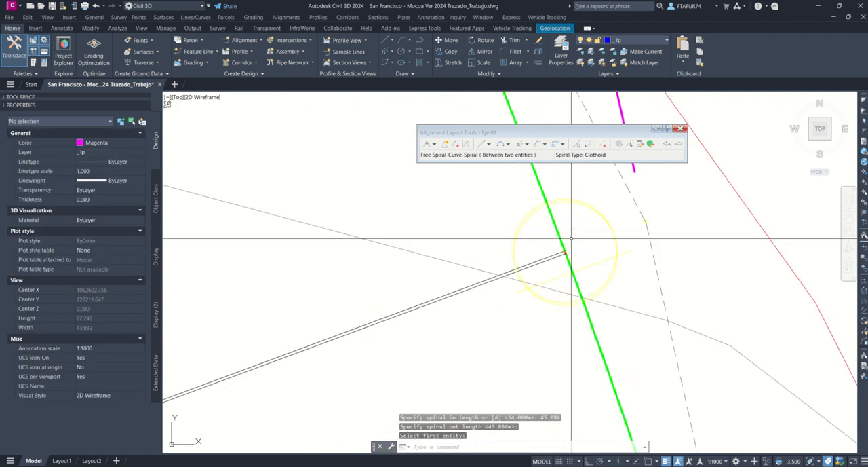
pyautogui.scroll(-10, 559, 255)
pyautogui.scroll(-2, 560, 254)
pyautogui.scroll(4, 559, 252)
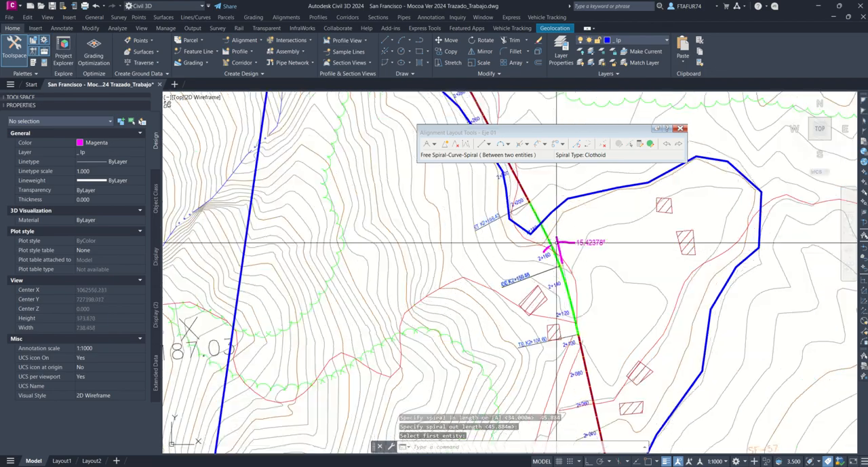
pyautogui.scroll(-4, 557, 250)
pyautogui.moveTo(546, 239); pyautogui.dragTo(683, 405, button='middle')
pyautogui.scroll(-4, 653, 357)
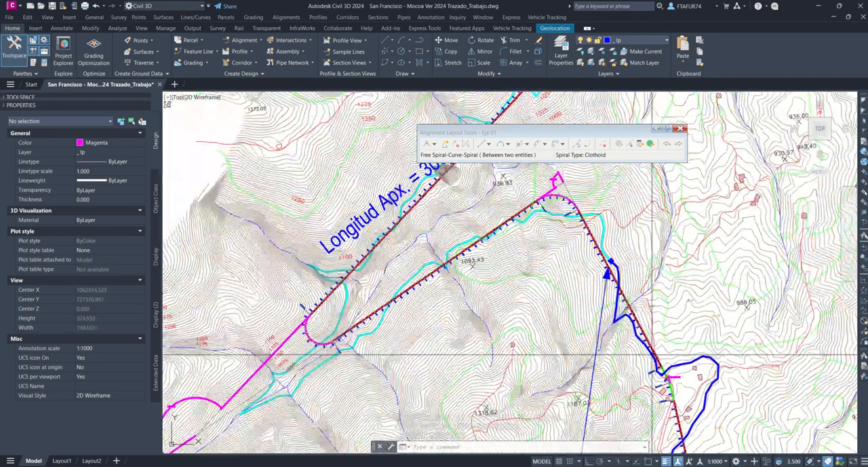
pyautogui.scroll(4, 560, 205)
pyautogui.moveTo(560, 180); pyautogui.dragTo(555, 235, button='middle')
pyautogui.scroll(3, 555, 236)
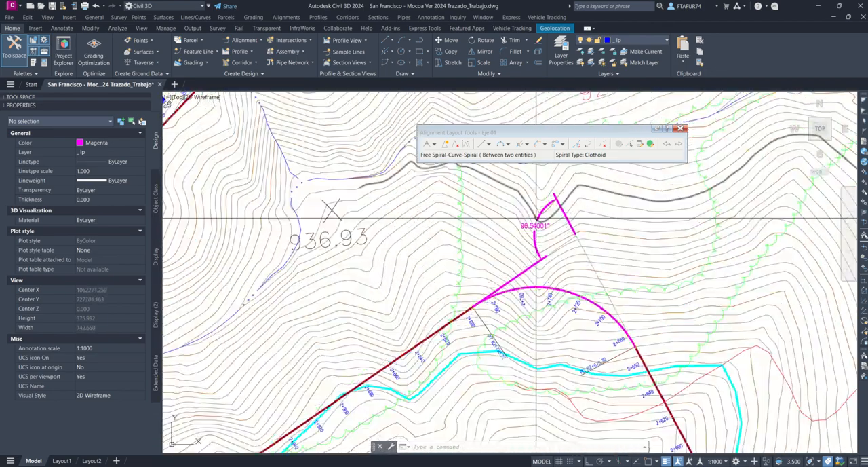
pyautogui.scroll(2, 492, 226)
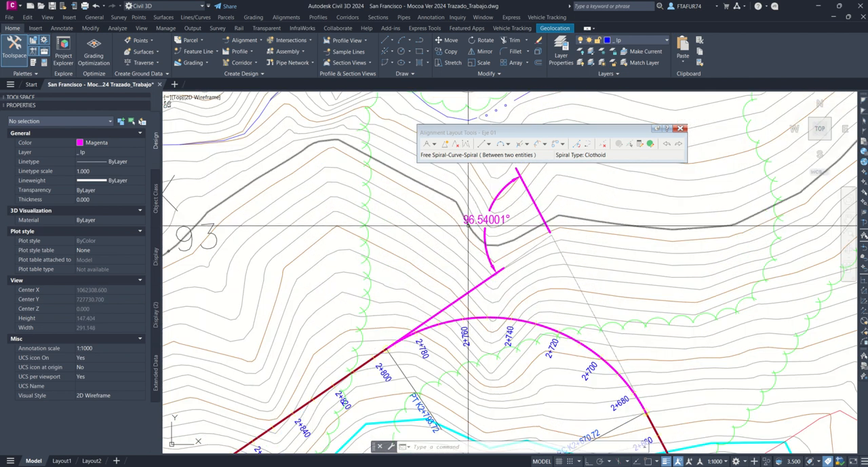
pyautogui.scroll(2, 467, 226)
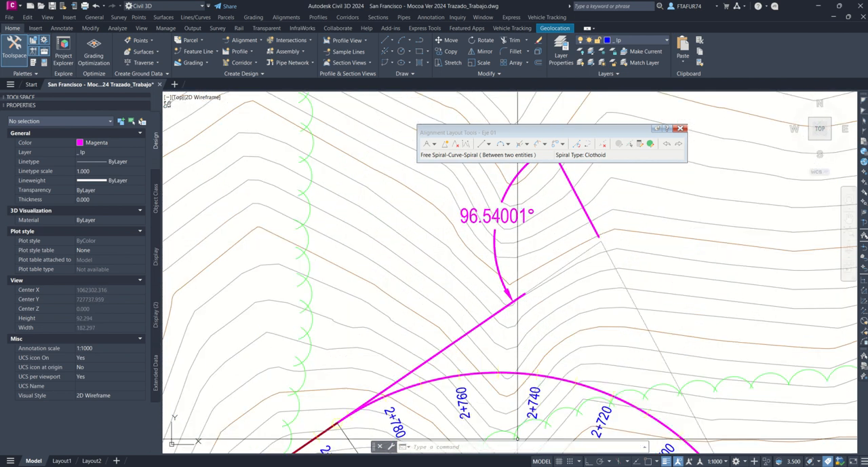
# Step: Set D in cell B3 of the curve workbook to 94.54 and check the curve type, Radio and Le results
pyautogui.click(466, 466)
pyautogui.click(299, 431)
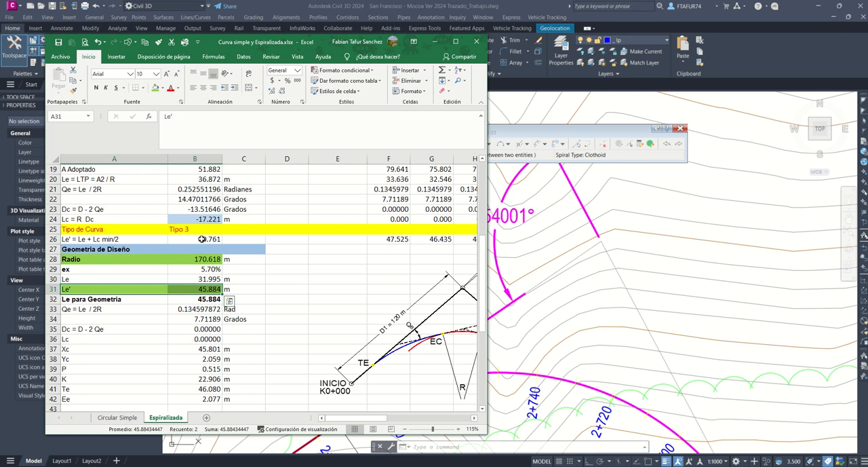
pyautogui.scroll(6, 195, 197)
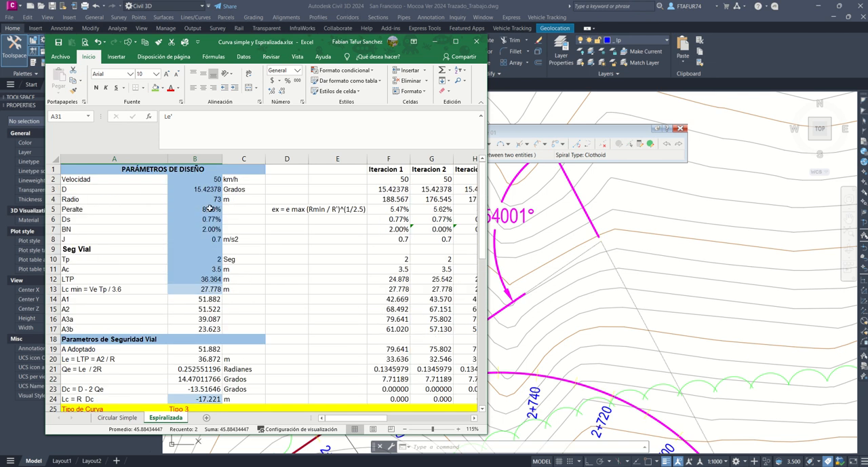
pyautogui.click(193, 189)
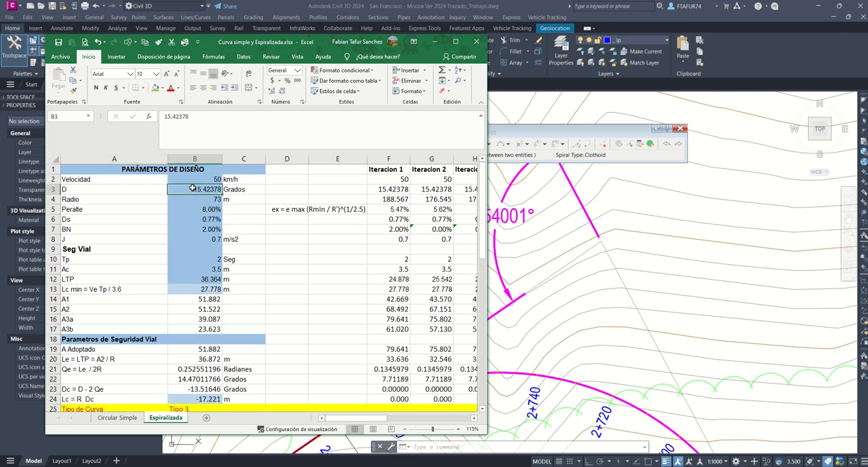
pyautogui.write('94.54')
pyautogui.press('Return')
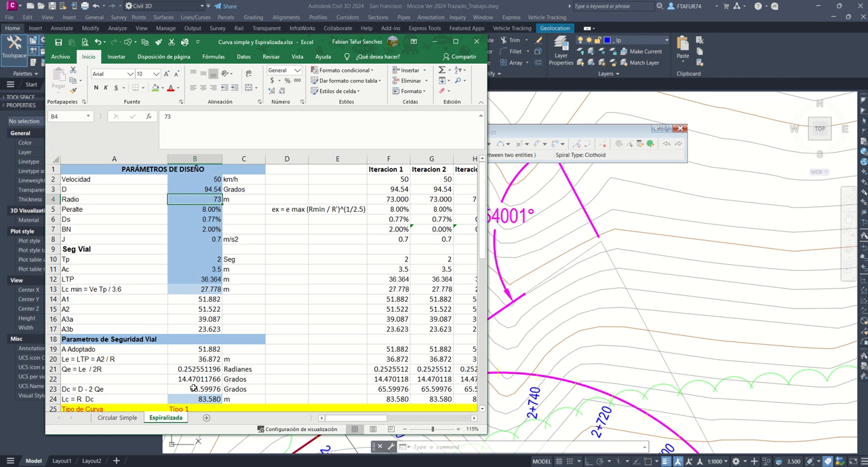
pyautogui.scroll(-1, 189, 399)
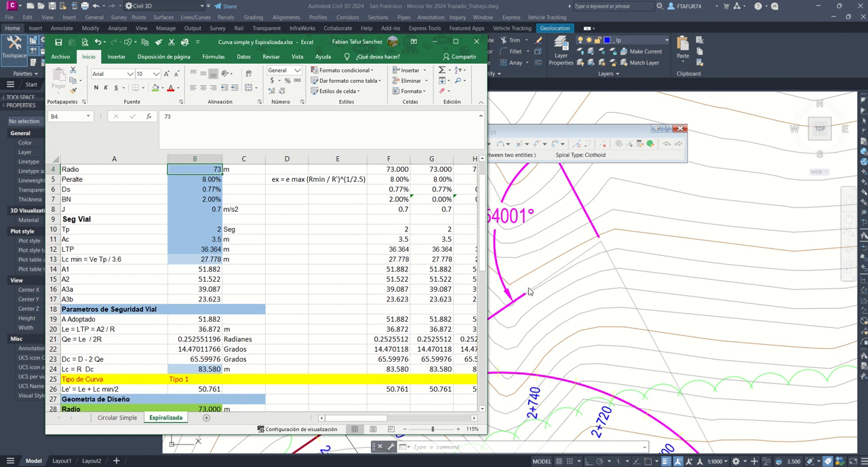
pyautogui.scroll(-2, 194, 348)
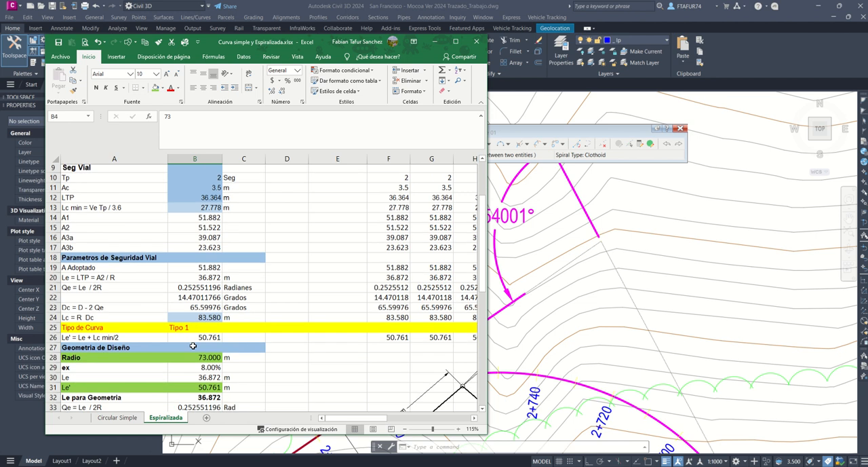
# Step: Delete the circular curve around K2+740 from alignment Eje 01 with sub-entity deletion, leaving its two tangents
pyautogui.click(548, 301)
pyautogui.scroll(-5, 548, 302)
pyautogui.moveTo(542, 309); pyautogui.dragTo(523, 236, button='middle')
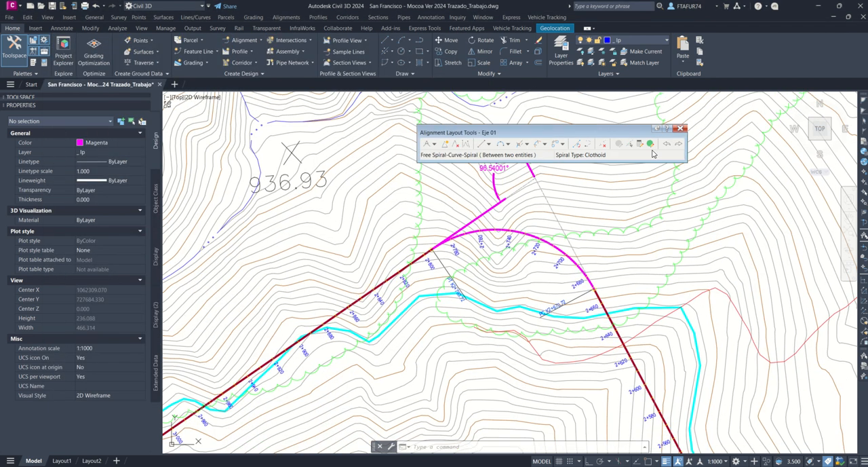
pyautogui.click(603, 145)
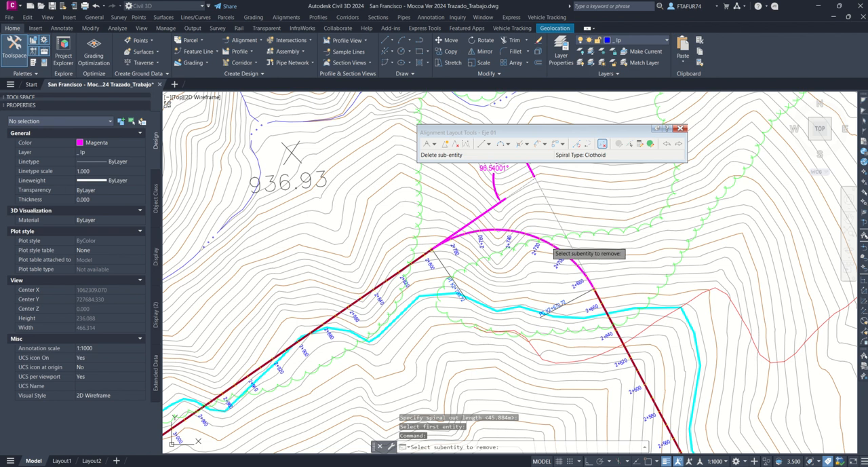
pyautogui.click(548, 243)
pyautogui.click(603, 144)
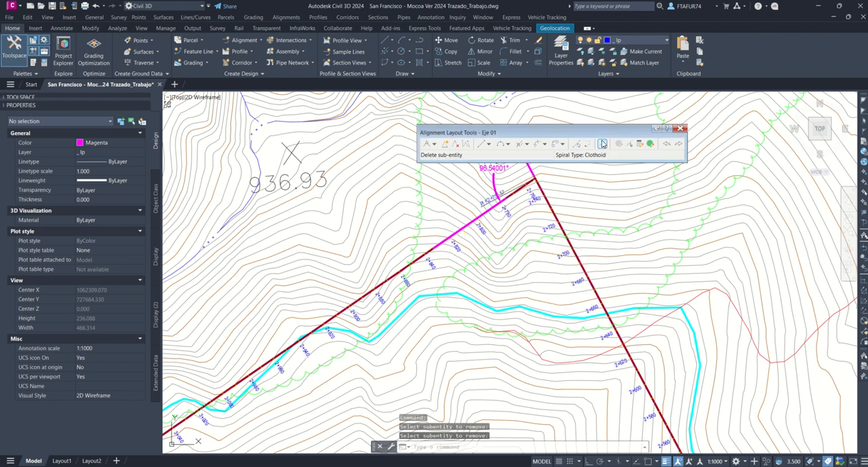
# Step: Add a Free Spiral-Curve-Spiral between the tangents at the 96.54001° angle, with Lessthan180, radius 73 m and both spiral lengths 36.87 m
pyautogui.click(537, 145)
pyautogui.click(549, 203)
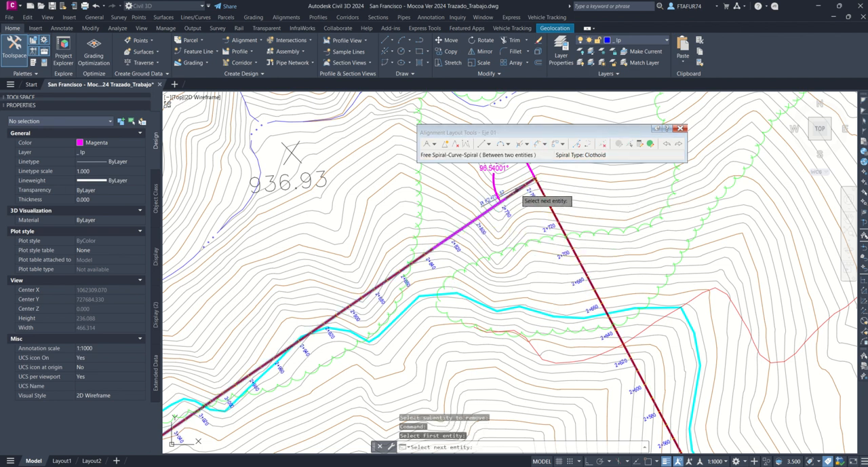
pyautogui.click(519, 195)
pyautogui.click(544, 223)
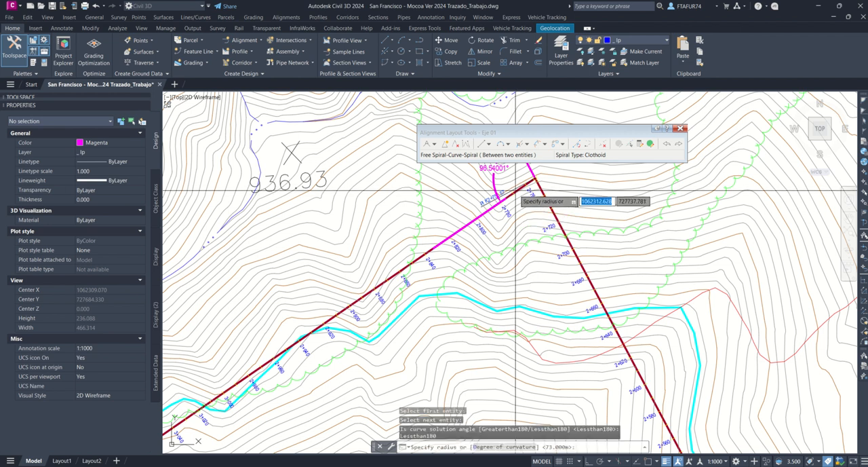
pyautogui.press('Return')
pyautogui.write('3')
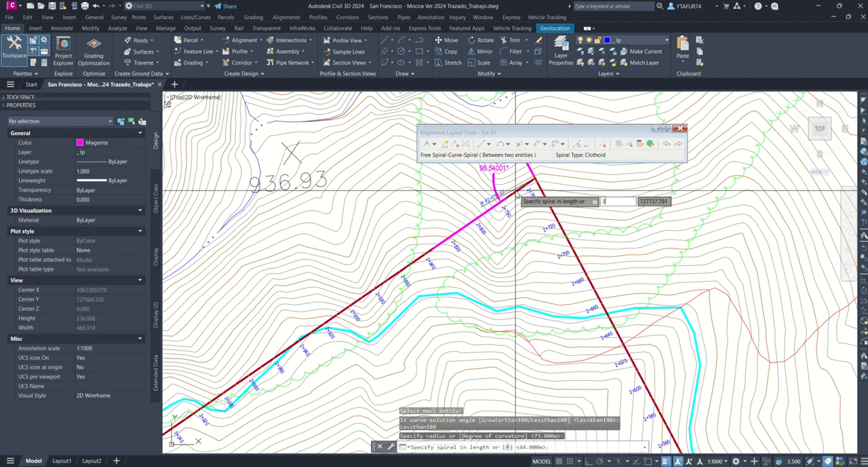
pyautogui.write('6.87')
pyautogui.press('Return')
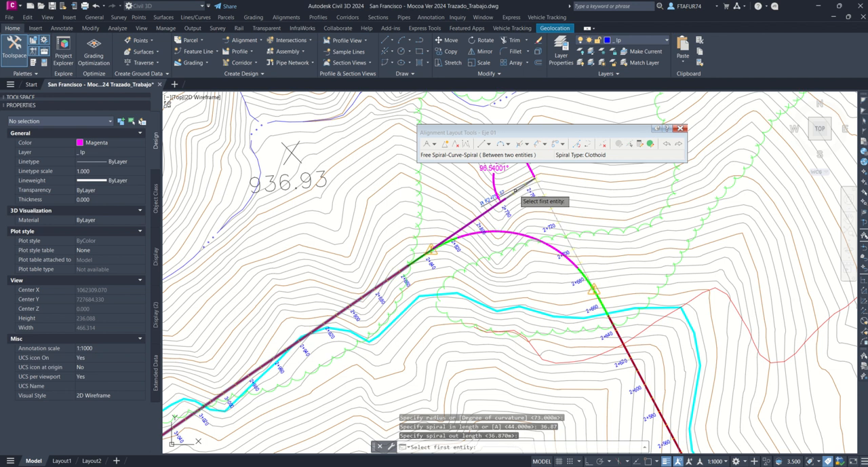
pyautogui.press('Return')
pyautogui.press('Return')
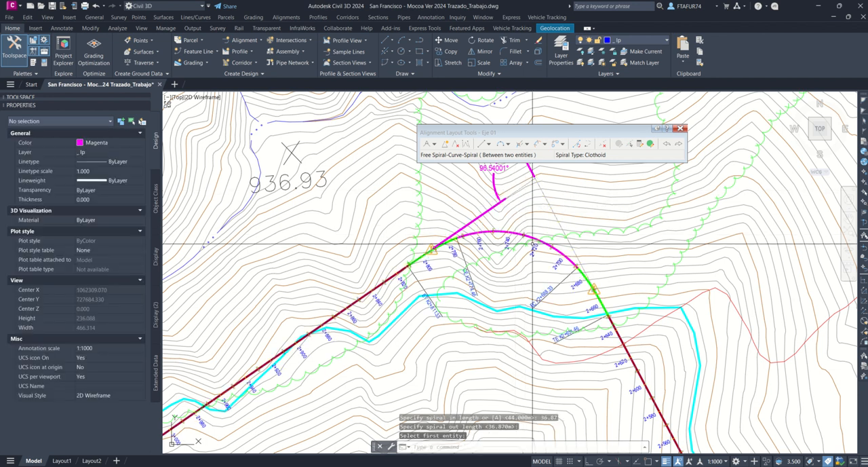
pyautogui.click(531, 239)
pyautogui.scroll(-2, 522, 292)
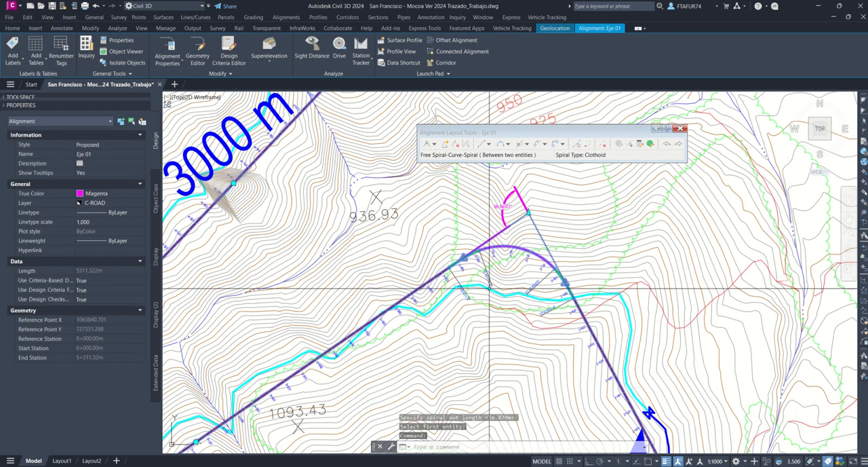
pyautogui.scroll(2, 521, 297)
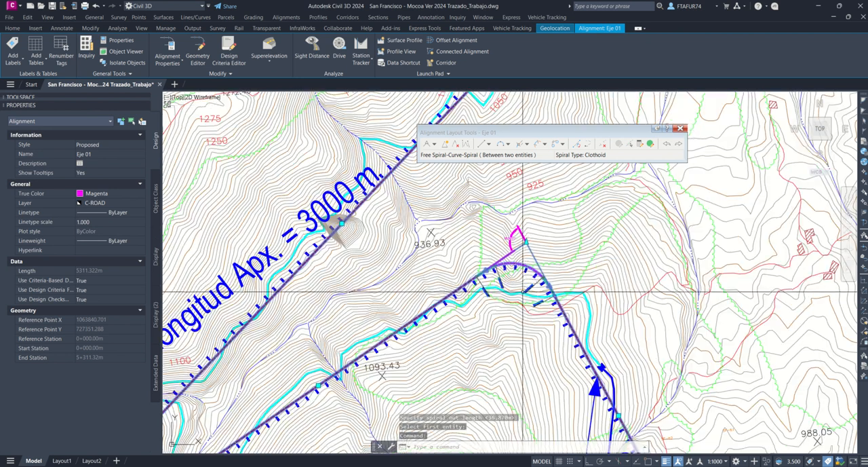
pyautogui.scroll(-2, 523, 238)
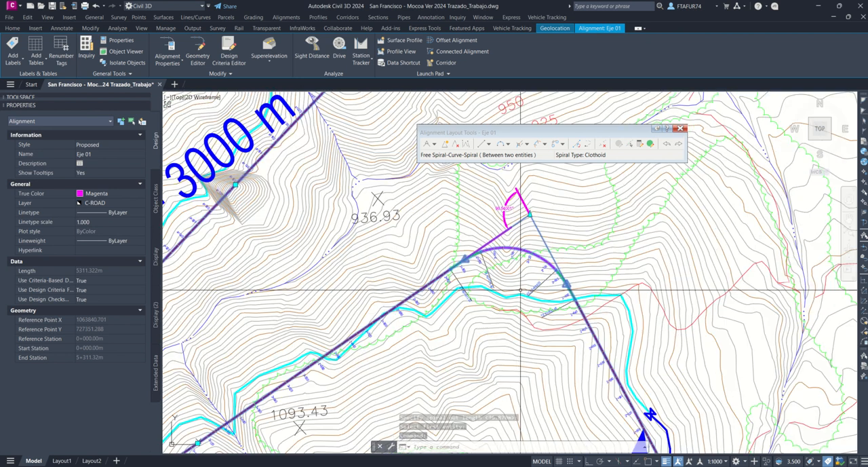
pyautogui.click(530, 215)
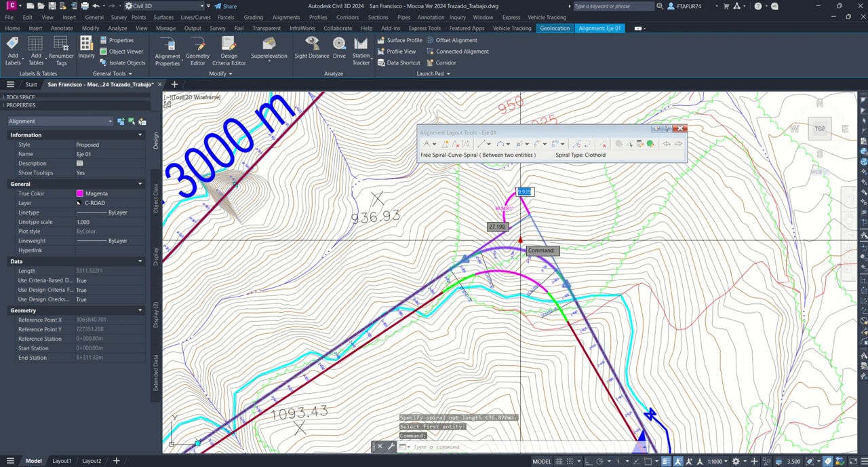
pyautogui.press('Escape')
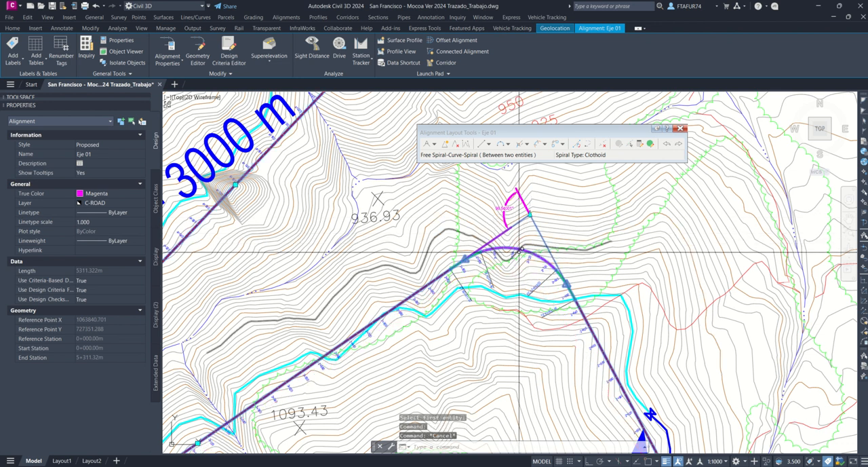
pyautogui.press('Escape')
pyautogui.click(531, 254)
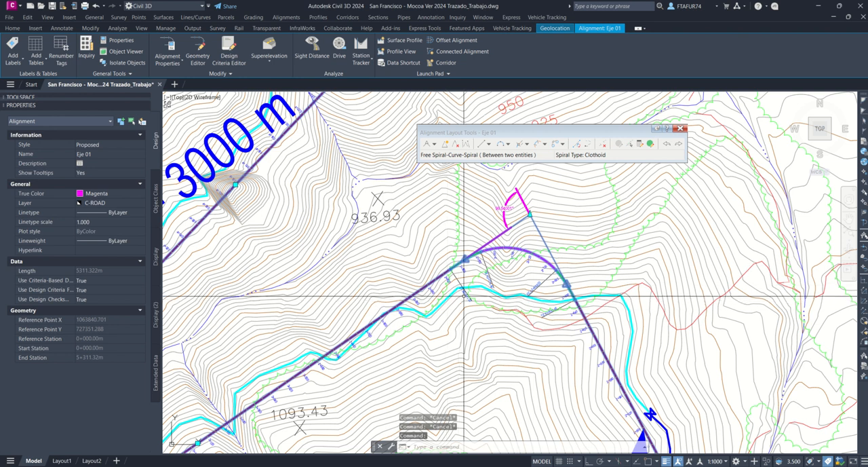
# Step: Open the entity grid of alignment Eje 01 and check the spiral lengths and radius of the existing spiral-curve groups
pyautogui.click(631, 145)
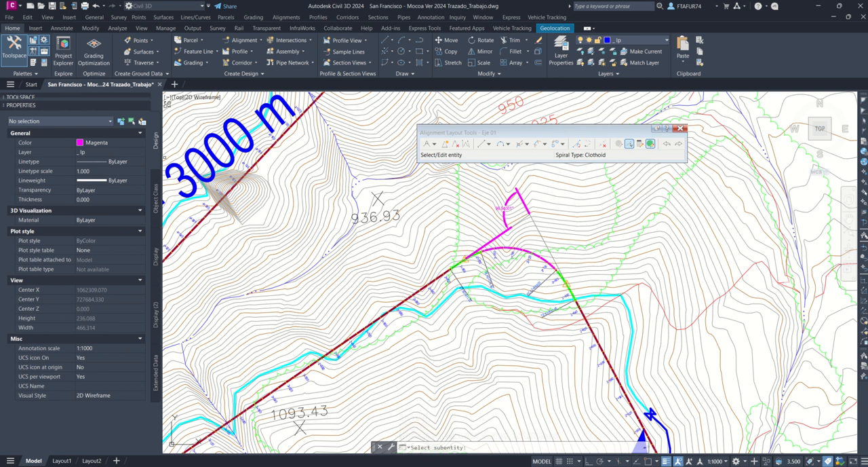
pyautogui.moveTo(0, 224); pyautogui.dragTo(429, 177)
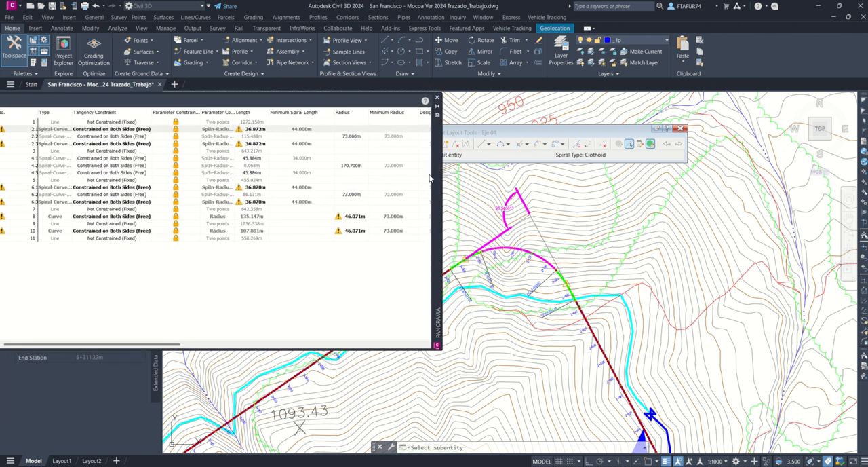
pyautogui.doubleClick(255, 187)
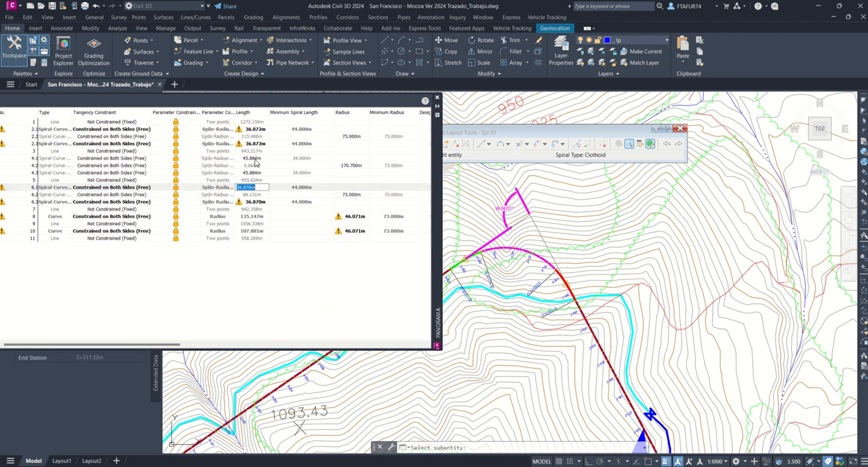
pyautogui.press('Return')
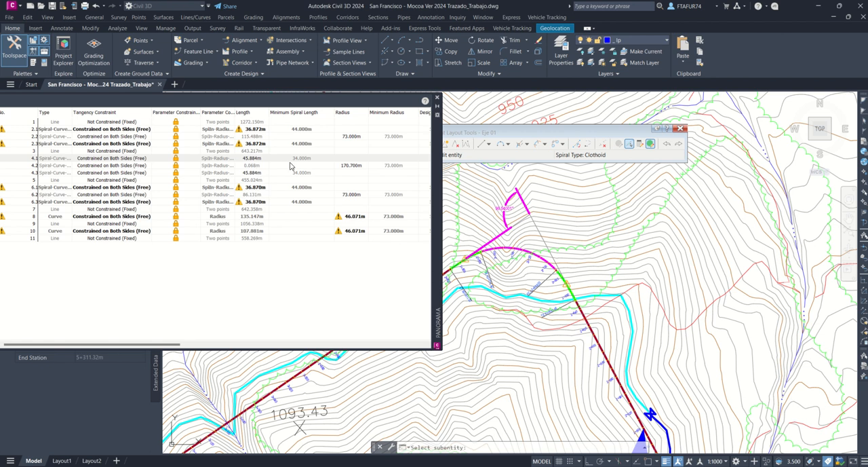
pyautogui.doubleClick(352, 166)
# Step: Set the radius of curve 6.2, the new spiral-curve-spiral at the 96.54001° deflection, to 100 m
pyautogui.click(349, 195)
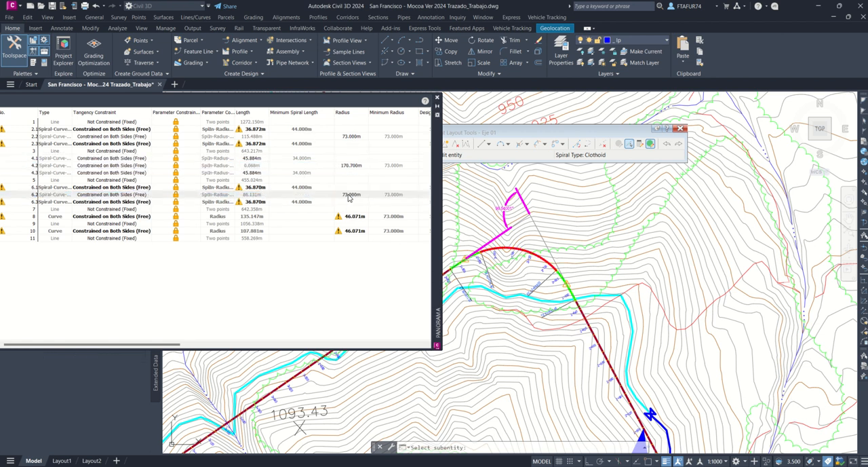
pyautogui.click(347, 195)
pyautogui.write('10')
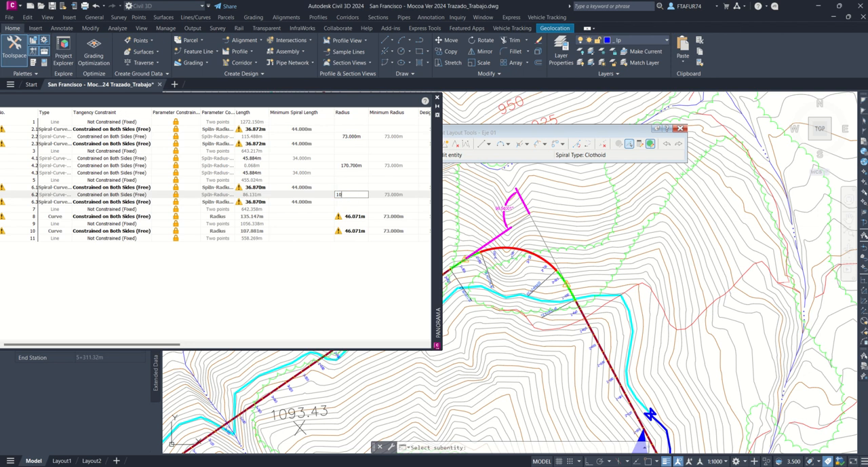
pyautogui.write('0')
pyautogui.press('Return')
pyautogui.doubleClick(350, 196)
pyautogui.write('100')
pyautogui.press('Return')
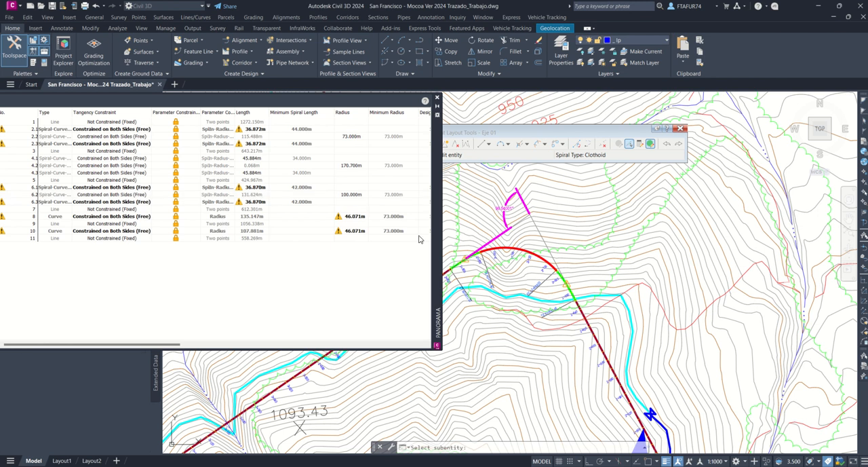
# Step: Increase the radius of curve 6.2 in the alignment grid to 150 m
pyautogui.click(350, 196)
pyautogui.click(350, 196)
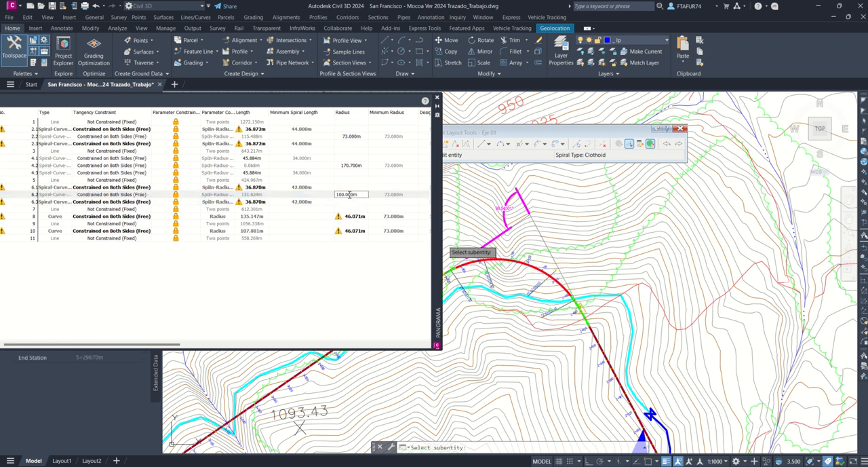
pyautogui.write('150')
pyautogui.press('Return')
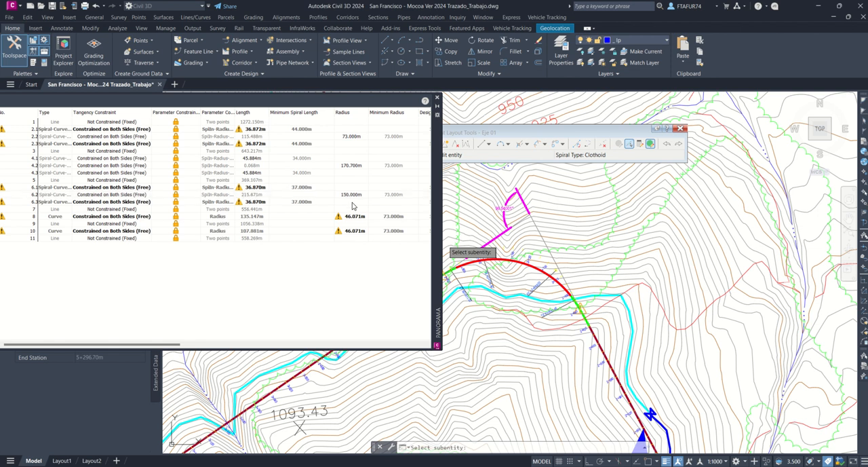
# Step: Set the radius of curve 6.2 to 170 m and inspect the refitted curve against the cyan preliminary route
pyautogui.click(351, 196)
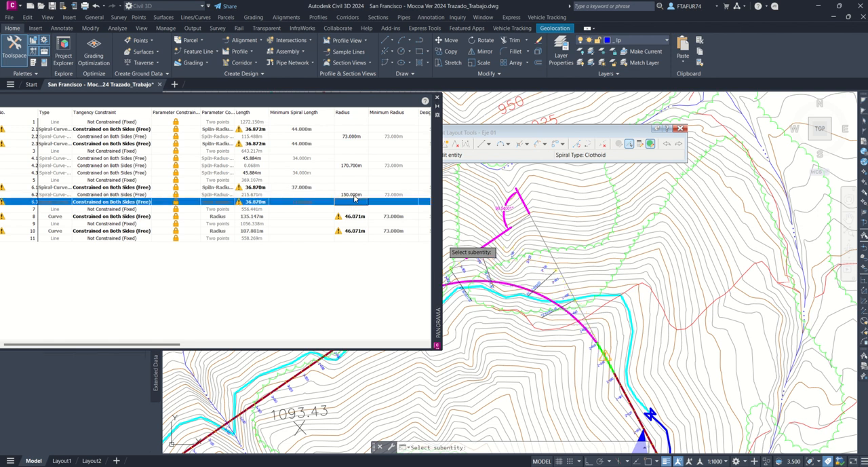
pyautogui.click(350, 195)
pyautogui.click(351, 195)
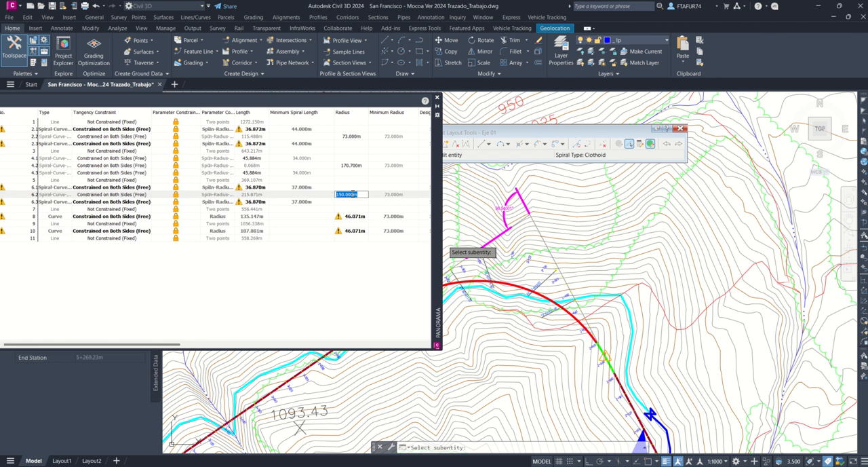
pyautogui.write('170')
pyautogui.press('Return')
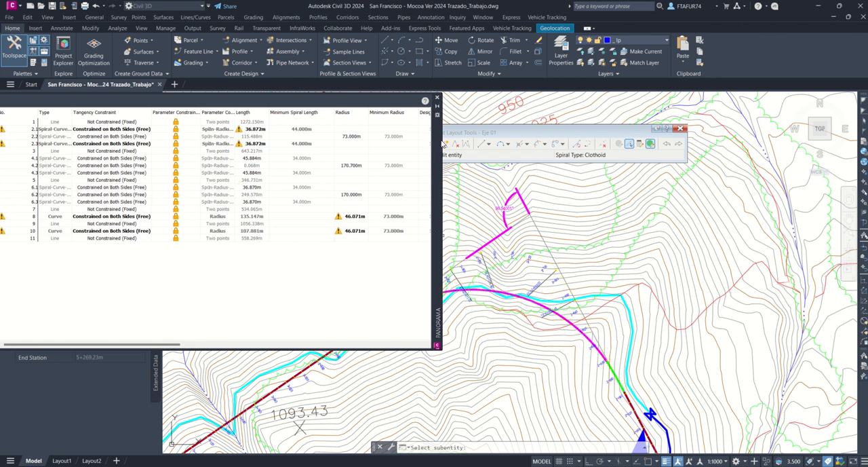
pyautogui.moveTo(576, 259)
pyautogui.mouseDown(button='middle')
pyautogui.moveTo(672, 235)
pyautogui.moveTo(765, 189)
pyautogui.mouseUp(button='middle')
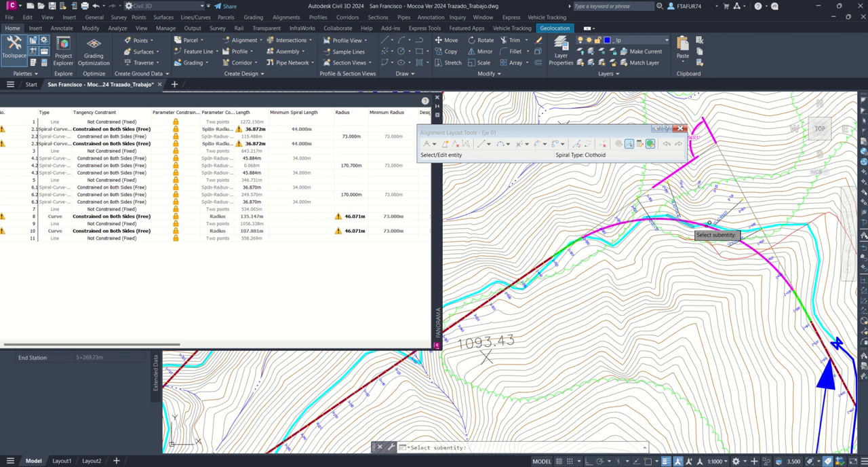
pyautogui.scroll(2, 750, 239)
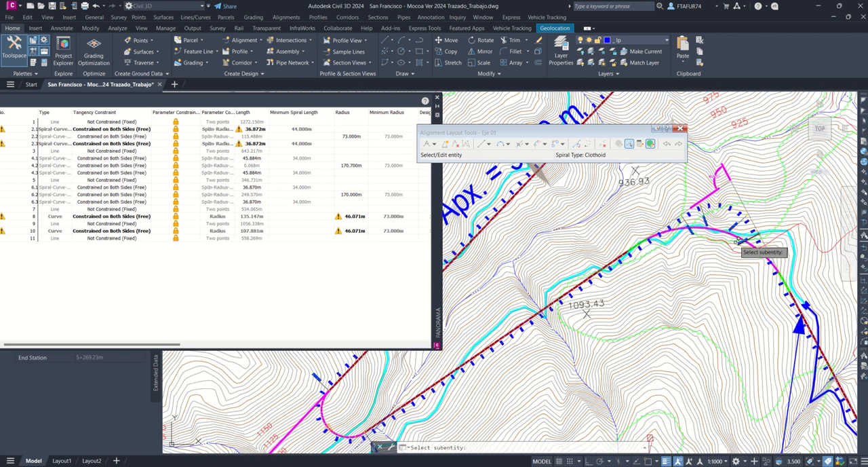
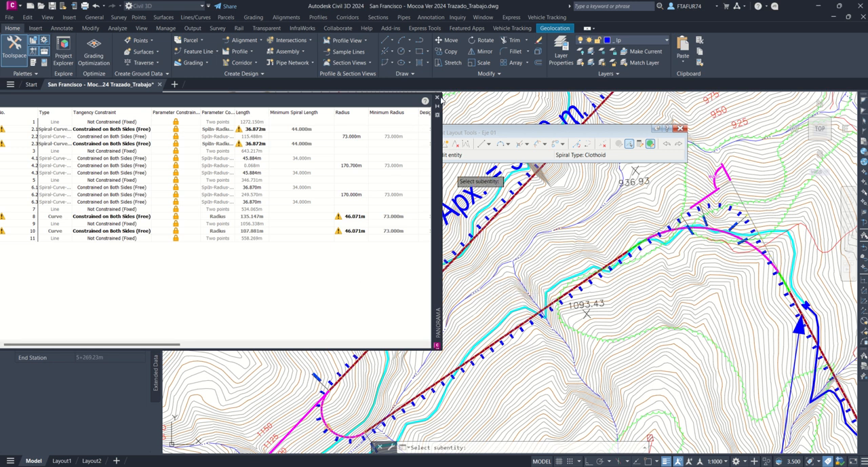
# Step: Delete the simple hairpin curve near station 3+480 from alignment Eje 01
pyautogui.click(438, 99)
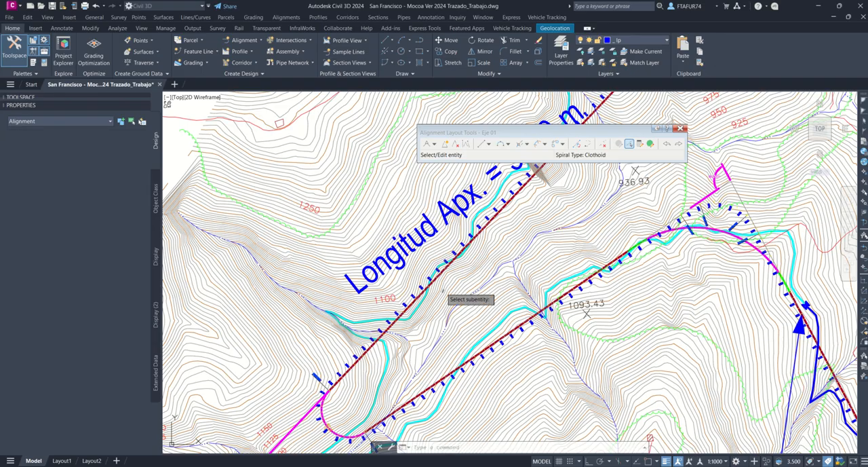
pyautogui.click(351, 375)
pyautogui.scroll(6, 352, 375)
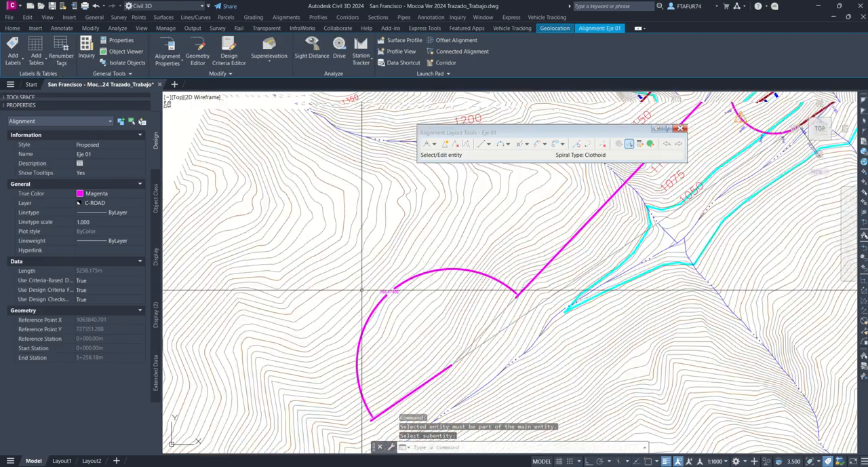
pyautogui.scroll(-6, 419, 300)
pyautogui.scroll(6, 478, 298)
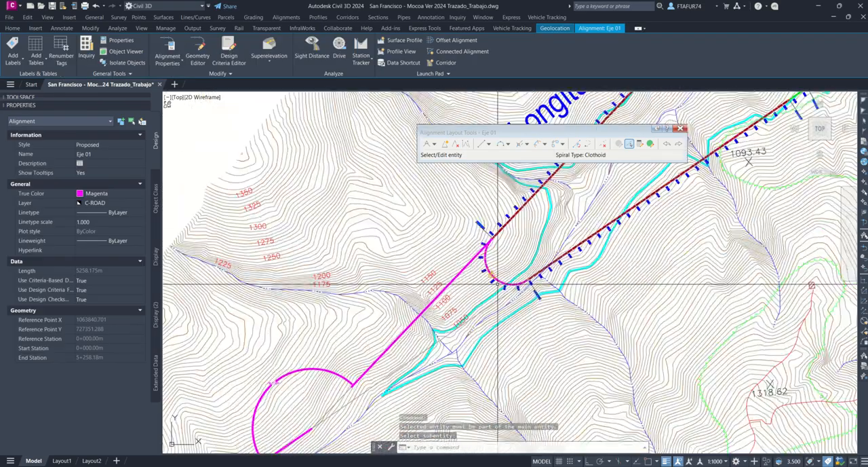
pyautogui.scroll(3, 478, 297)
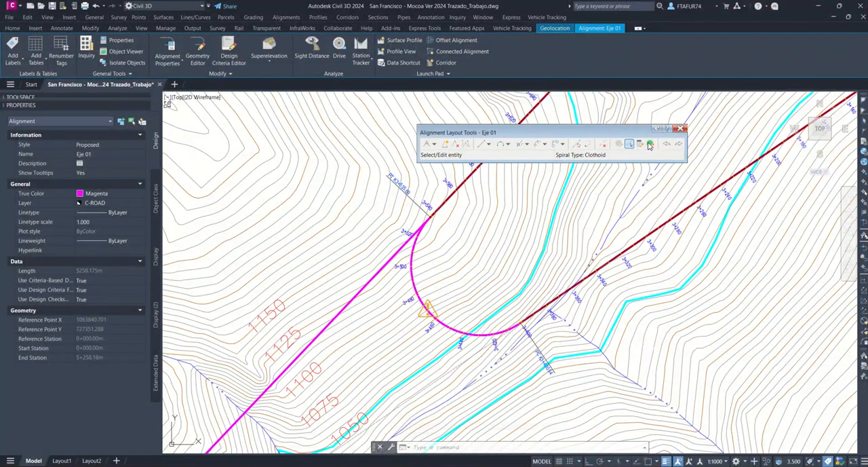
pyautogui.click(650, 144)
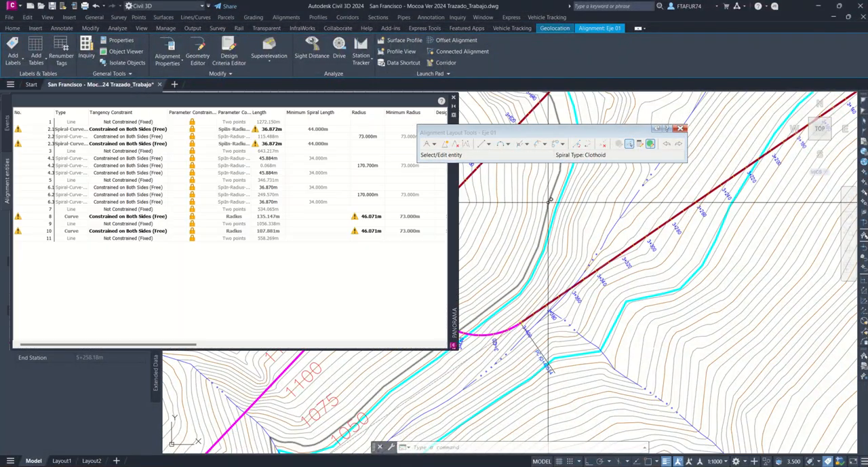
pyautogui.click(453, 98)
pyautogui.click(605, 145)
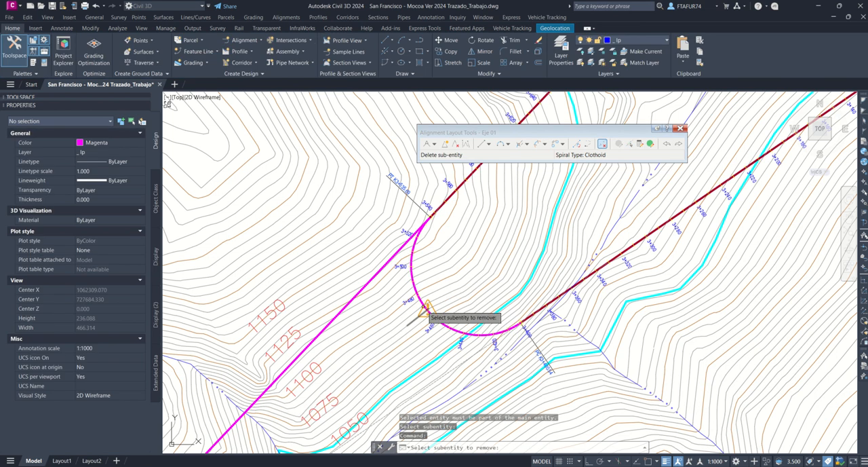
pyautogui.click(417, 290)
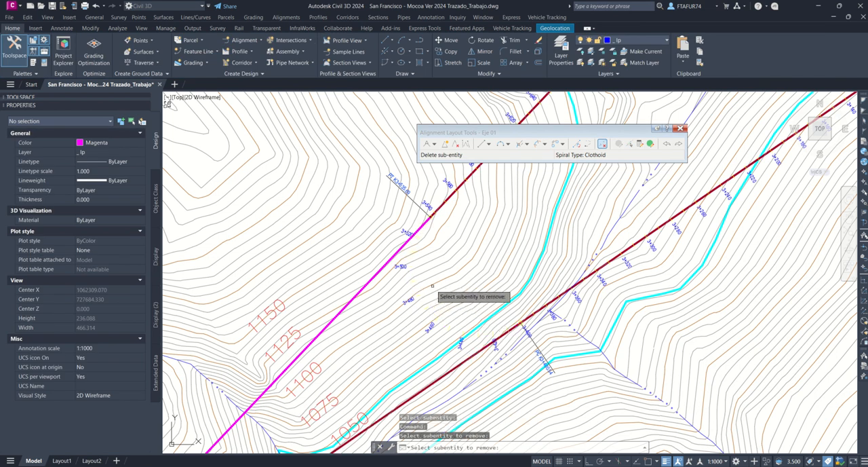
pyautogui.press('Return')
# Step: Fit a free spiral-curve-spiral under 180° between the two hairpin tangents, with 73 m radius and 44 m spirals in and out
pyautogui.click(543, 145)
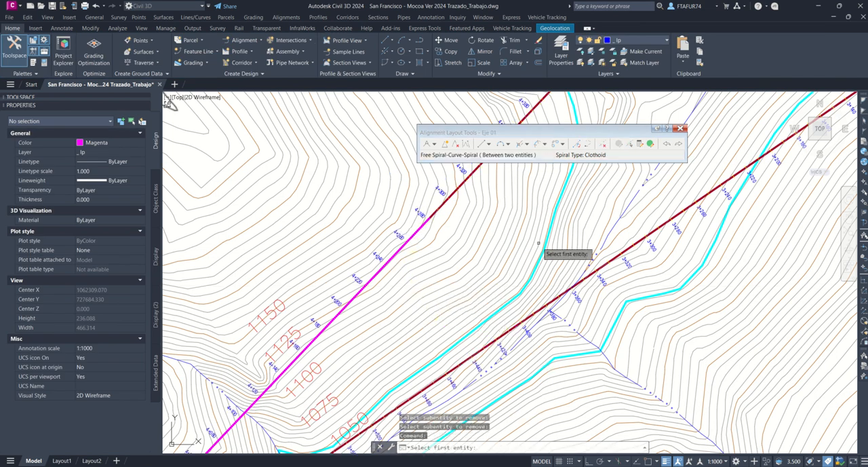
pyautogui.click(565, 297)
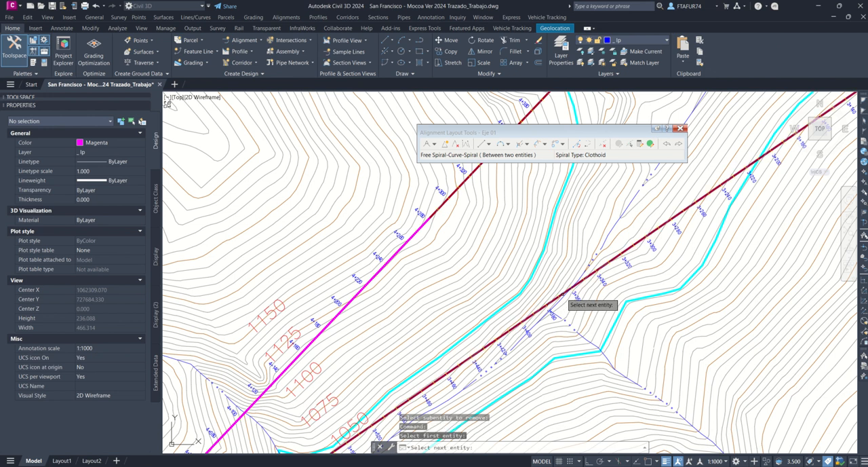
pyautogui.click(435, 216)
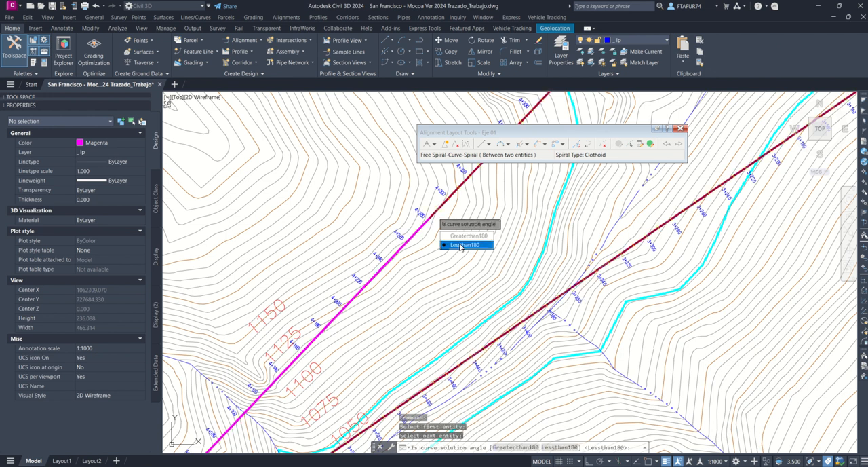
pyautogui.click(460, 246)
pyautogui.press('Return')
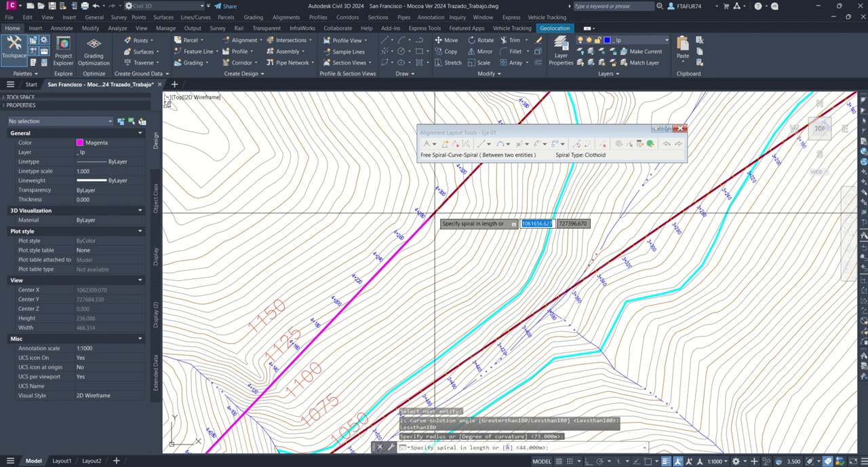
pyautogui.press('Return')
pyautogui.press('Return')
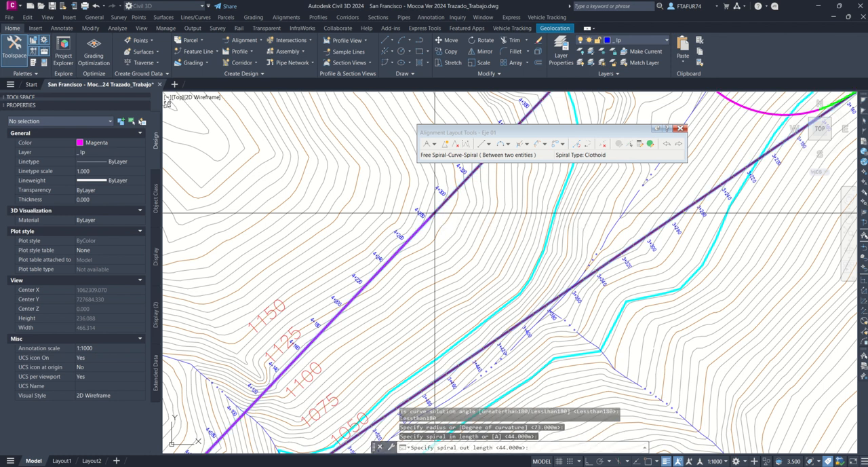
pyautogui.scroll(-6, 520, 247)
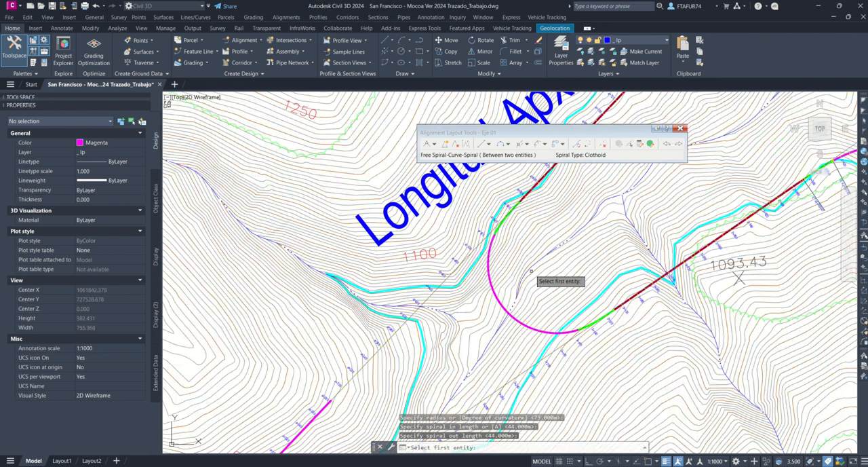
pyautogui.press('Escape')
# Step: Move the hairpin's tangent intersection point slightly north to bring the curve closer to the cyan preliminary route
pyautogui.moveTo(387, 431); pyautogui.dragTo(520, 270, button='middle')
pyautogui.scroll(2, 519, 269)
pyautogui.scroll(-6, 504, 254)
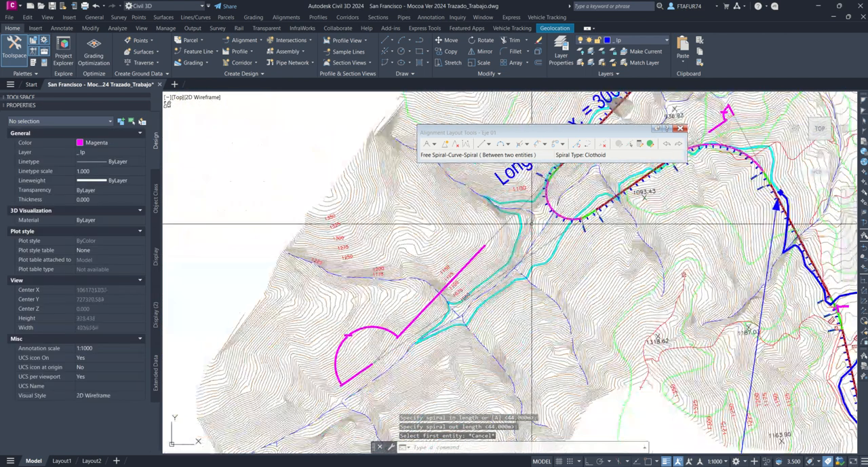
pyautogui.click(498, 232)
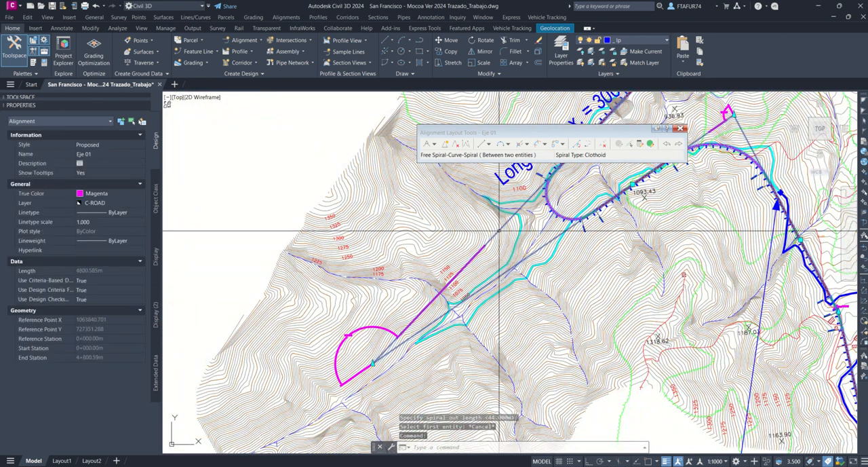
pyautogui.click(374, 363)
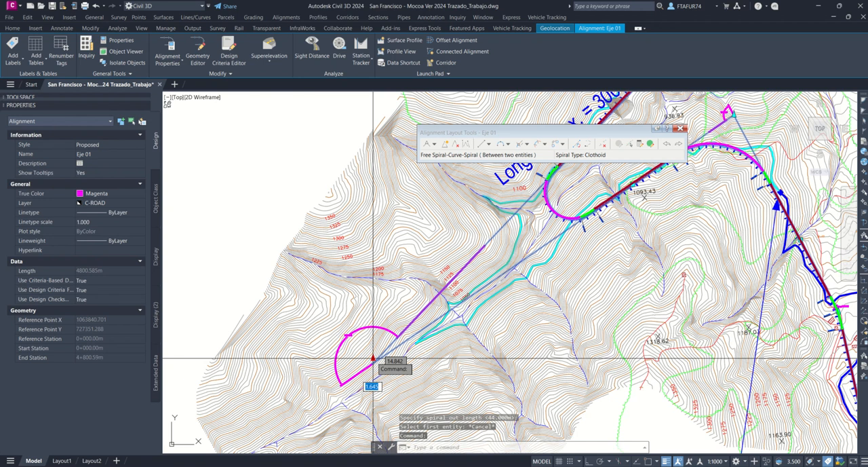
pyautogui.click(372, 352)
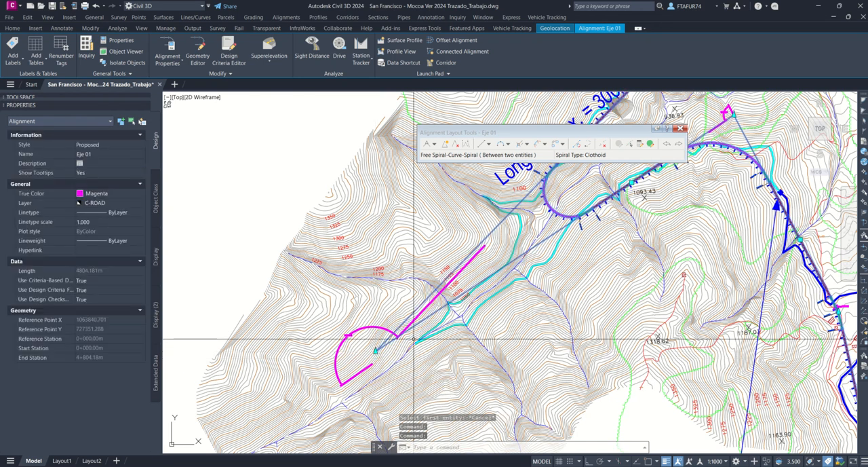
pyautogui.moveTo(516, 259); pyautogui.dragTo(514, 266, button='middle')
pyautogui.scroll(2, 514, 266)
pyautogui.press('Escape')
pyautogui.press('Escape')
# Step: Delete the simple curve at the 134.16444° deflection near Punto B from the alignment
pyautogui.scroll(2, 536, 257)
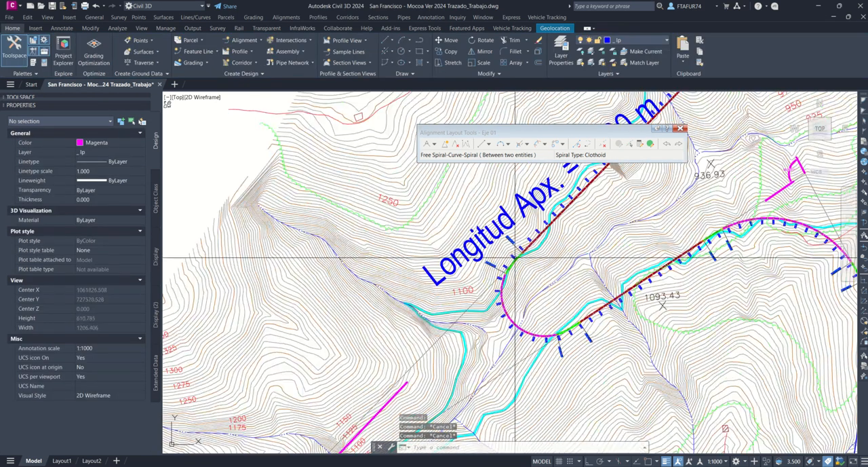
pyautogui.scroll(-2, 536, 256)
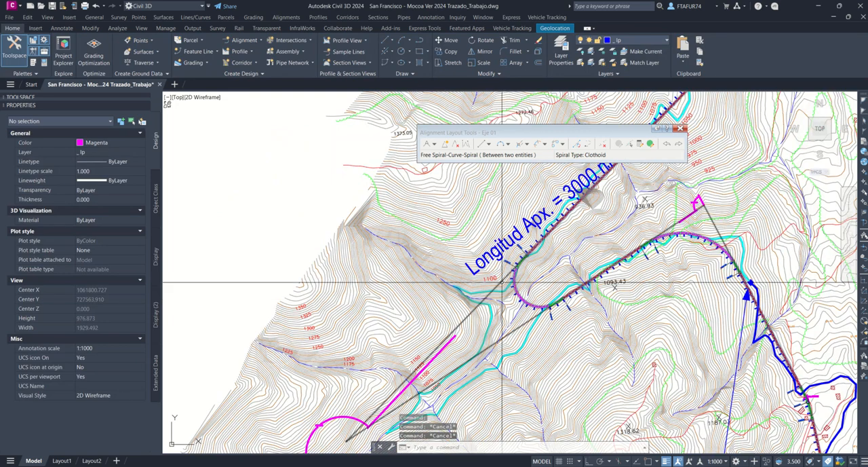
pyautogui.scroll(2, 516, 302)
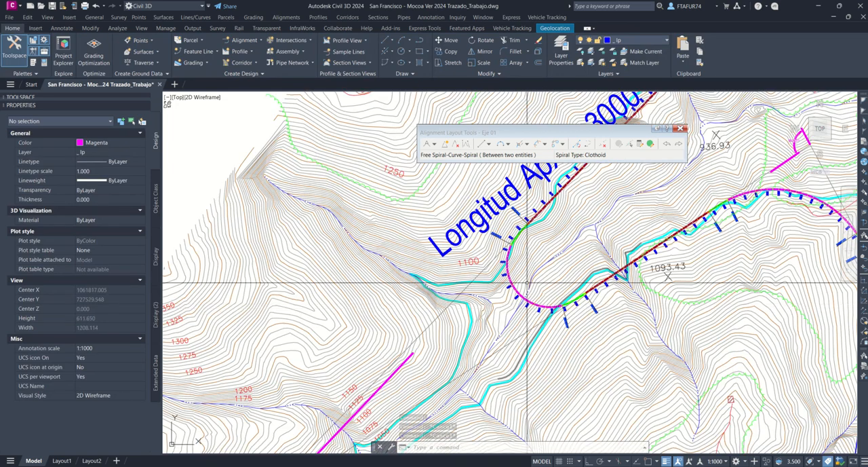
pyautogui.scroll(-2, 522, 237)
pyautogui.scroll(-2, 522, 236)
pyautogui.moveTo(600, 194); pyautogui.dragTo(464, 397, button='middle')
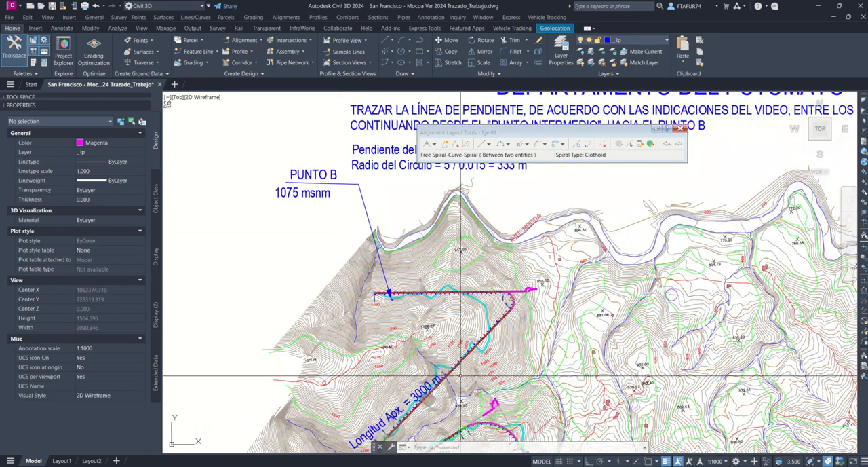
pyautogui.scroll(4, 490, 327)
pyautogui.click(603, 144)
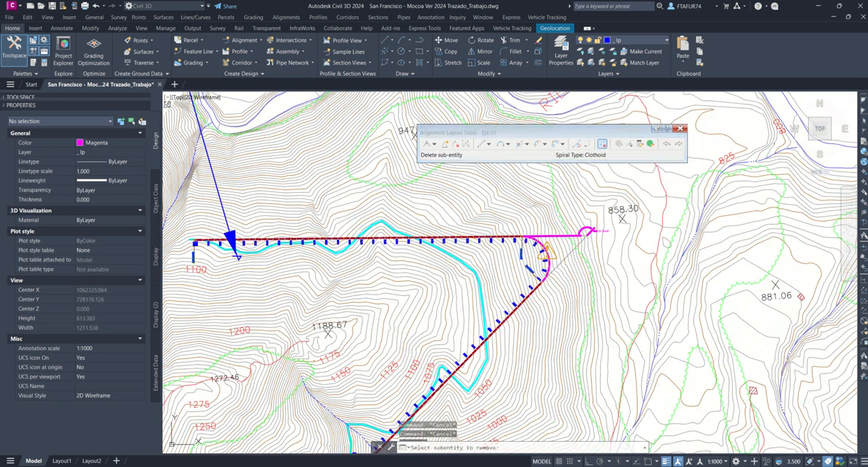
pyautogui.scroll(4, 597, 231)
pyautogui.scroll(-2, 631, 243)
pyautogui.scroll(2, 565, 272)
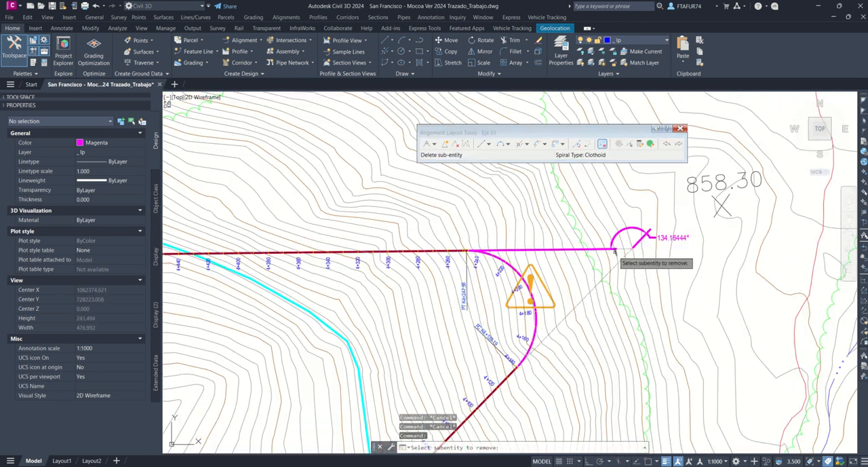
pyautogui.click(487, 336)
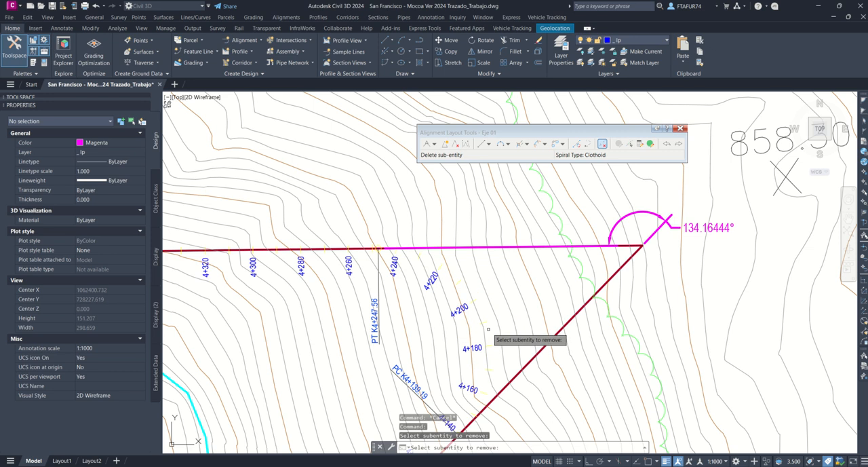
# Step: Fit a free spiral-curve-spiral under 180° at the 134.16444° deflection, with 73 m radius and 44 m spirals in and out
pyautogui.click(548, 144)
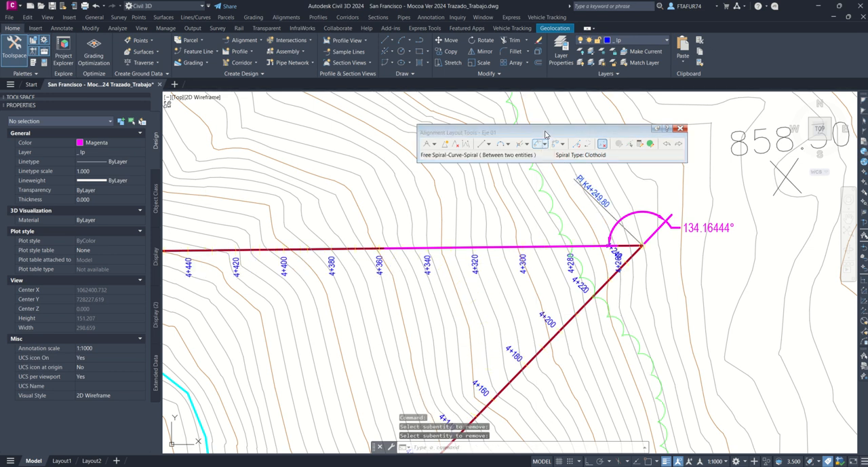
pyautogui.scroll(-3, 530, 268)
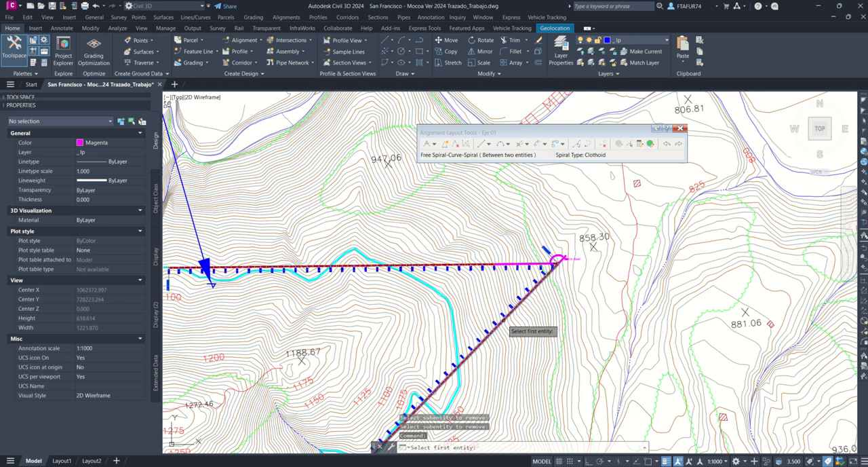
pyautogui.scroll(2, 503, 320)
pyautogui.click(502, 320)
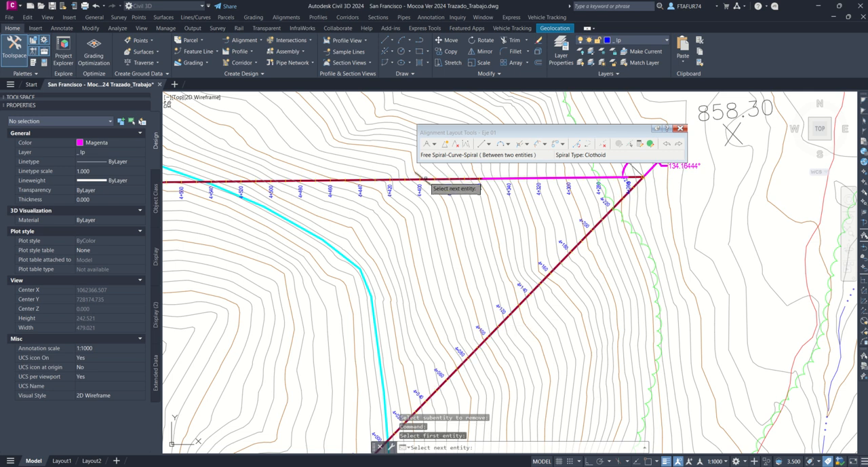
pyautogui.click(427, 181)
pyautogui.press('Return')
pyautogui.press('Return')
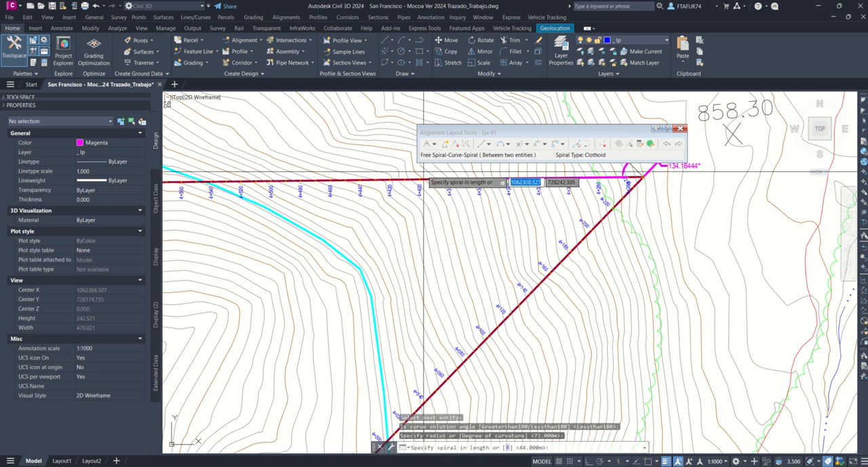
pyautogui.press('Return')
pyautogui.press('Return')
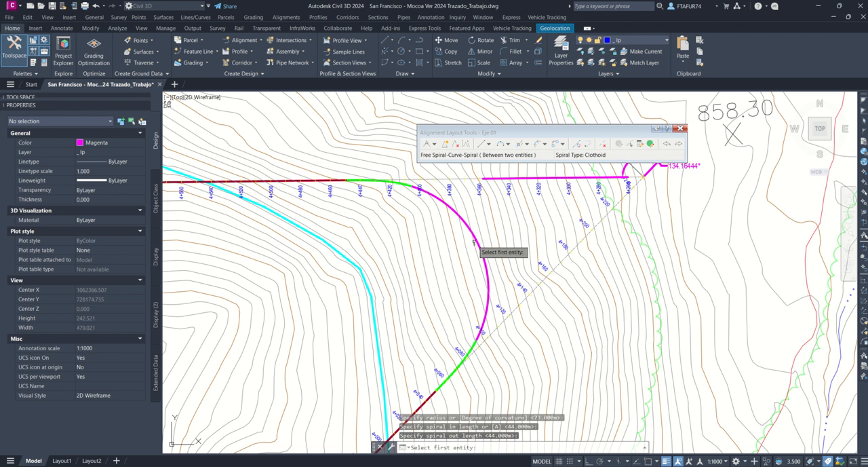
pyautogui.press('Return')
# Step: Set the radius of curve 10.2, the spiral-curve-spiral at the 134.16444° deflection, to 120 m in the alignment grid
pyautogui.click(474, 243)
pyautogui.moveTo(474, 242); pyautogui.dragTo(575, 212, button='middle')
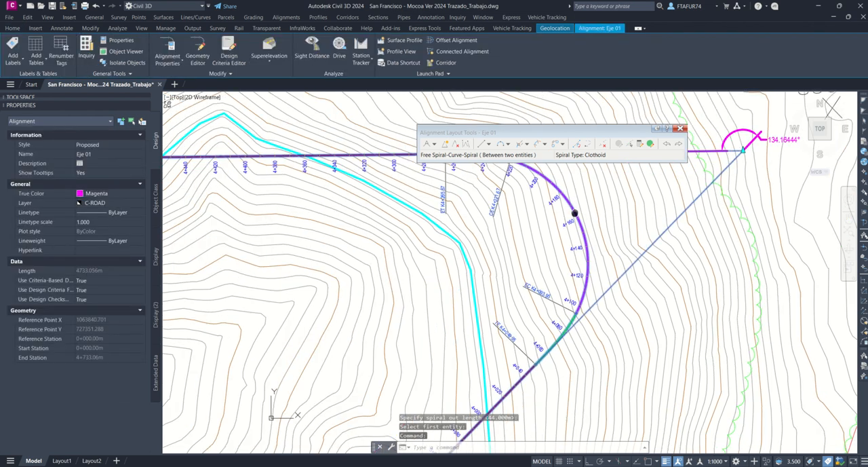
pyautogui.scroll(-4, 575, 212)
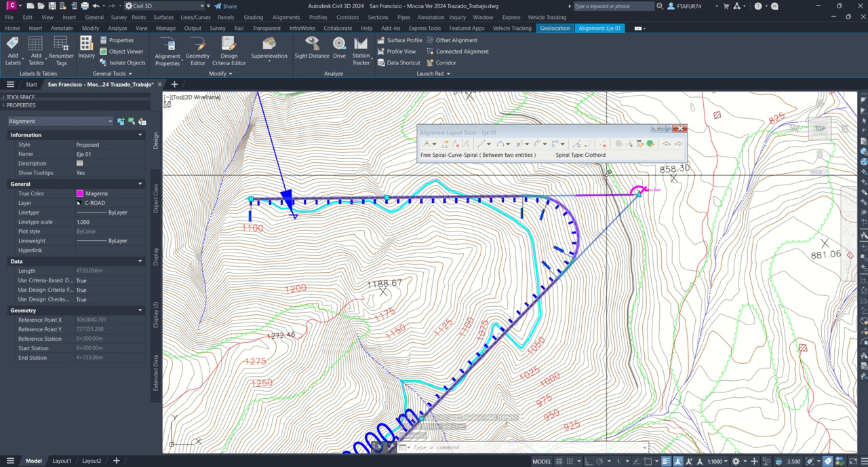
pyautogui.click(650, 144)
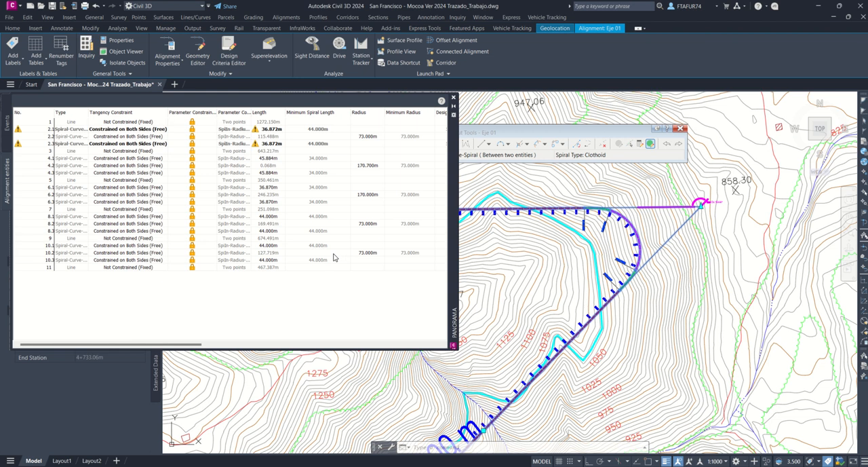
pyautogui.click(368, 253)
pyautogui.click(368, 253)
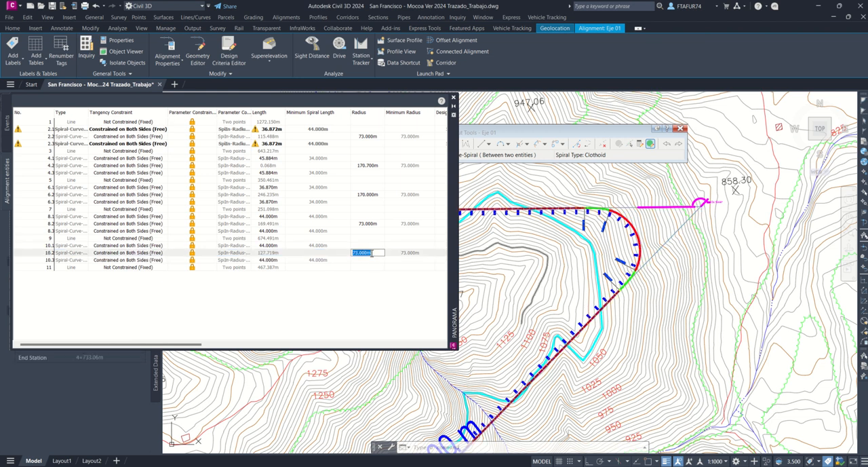
pyautogui.write('120')
pyautogui.press('Return')
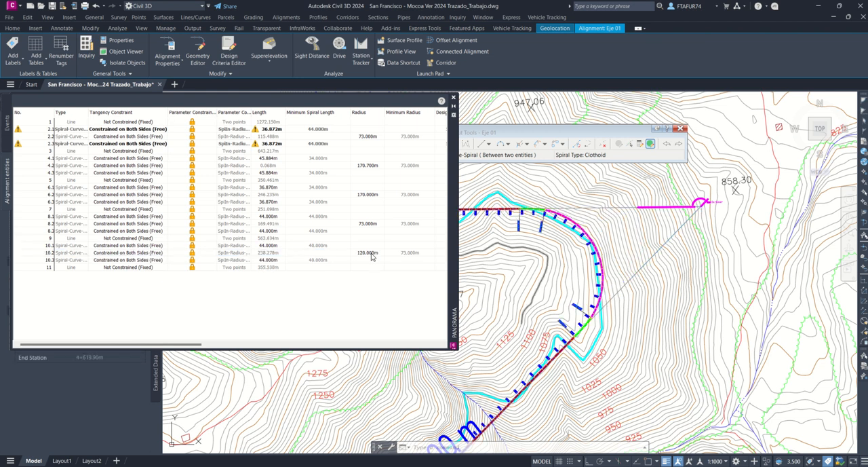
# Step: Set the radius of curve 10.2, the spiral-curve-spiral near Punto B, to 130 m and close the alignment grid
pyautogui.click(367, 253)
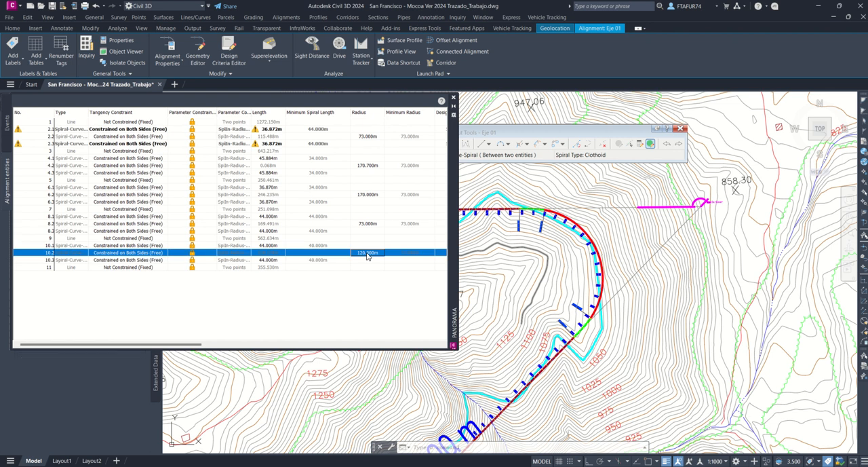
pyautogui.click(367, 253)
pyautogui.write('130')
pyautogui.press('Return')
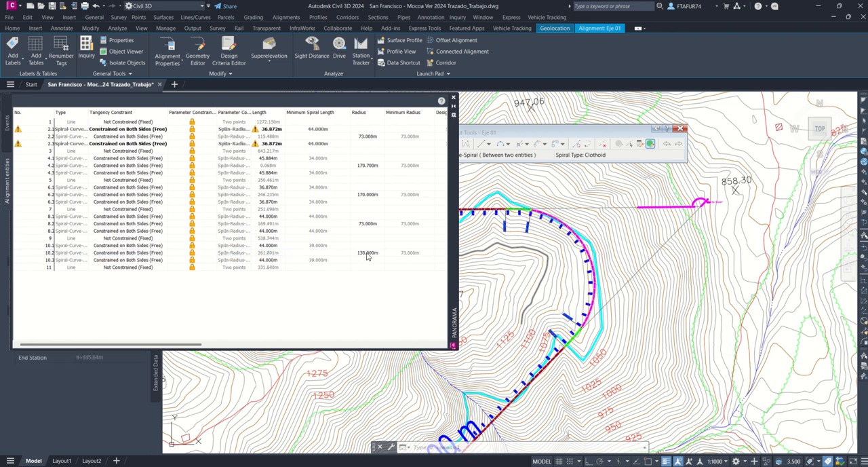
pyautogui.click(479, 283)
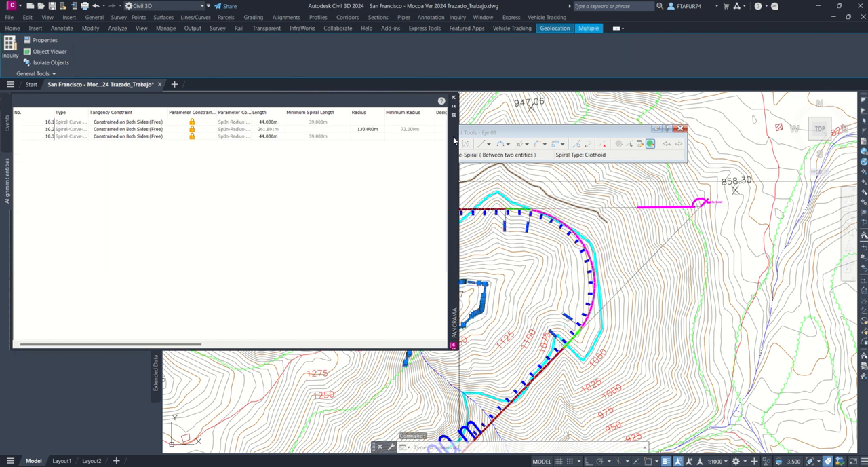
pyautogui.click(454, 98)
pyautogui.scroll(-3, 412, 217)
pyautogui.press('Escape')
pyautogui.press('Escape')
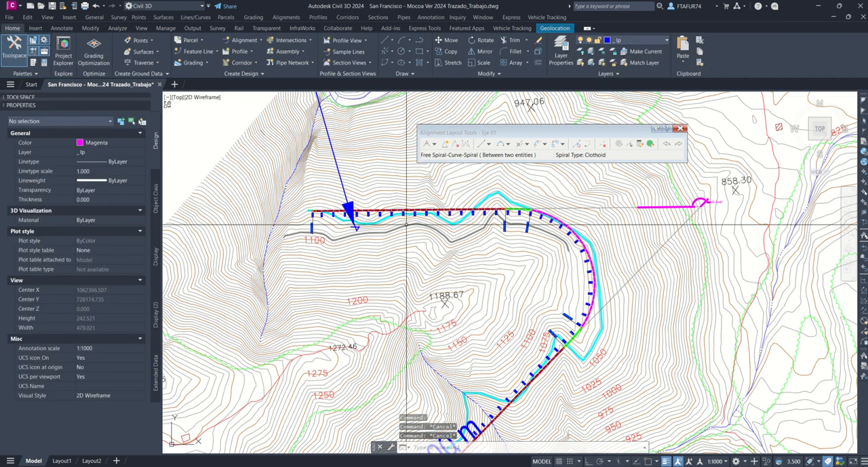
pyautogui.scroll(-4, 509, 284)
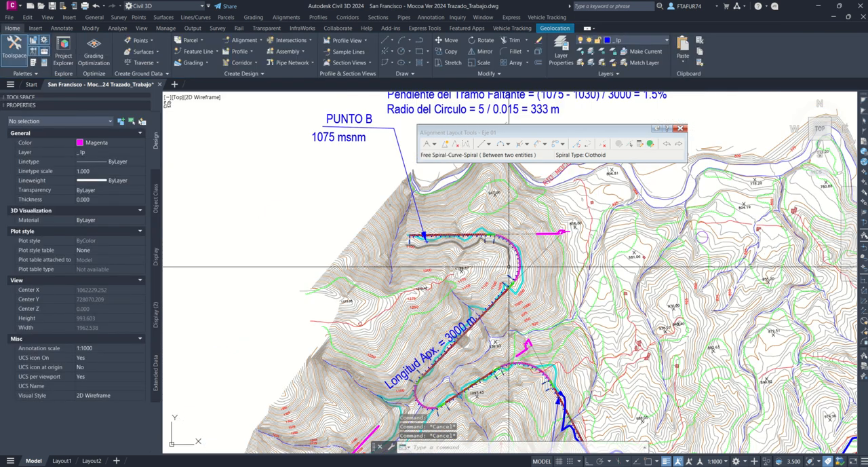
# Step: Move the tangent intersection point of the curve near Punto B slightly west along the northern tangent
pyautogui.scroll(2, 519, 271)
pyautogui.click(521, 270)
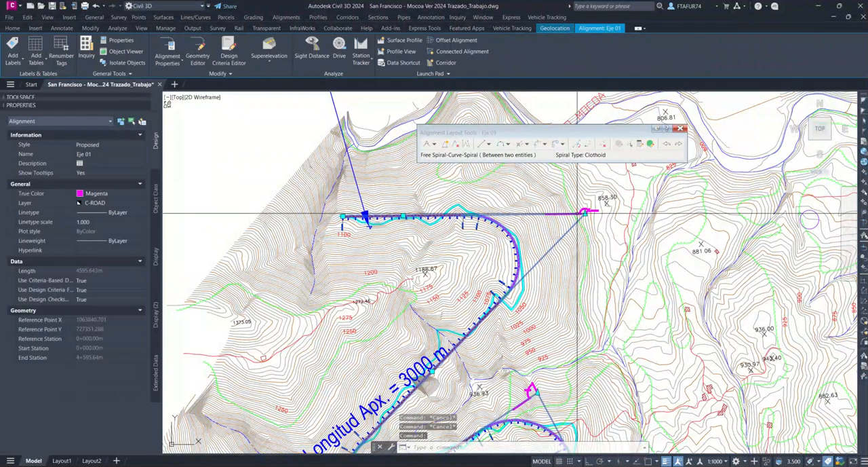
pyautogui.click(586, 213)
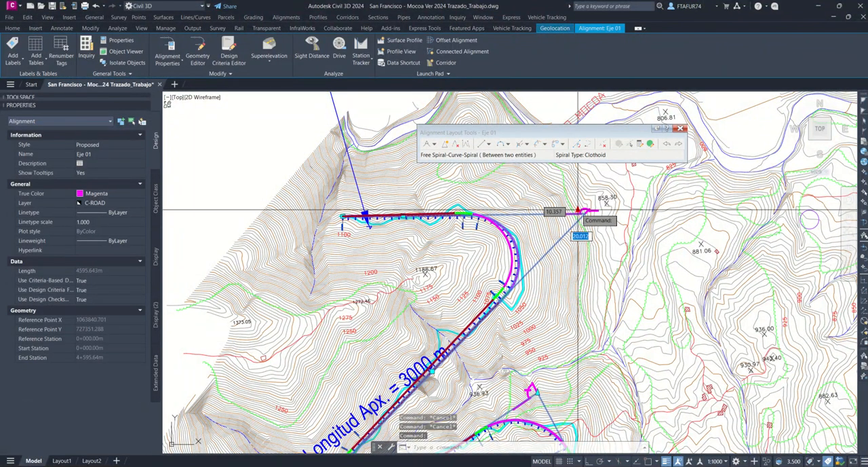
pyautogui.click(574, 213)
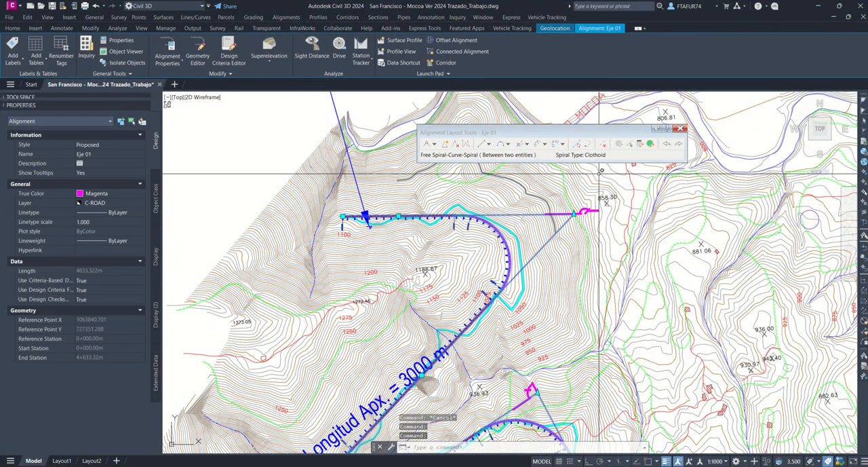
# Step: Reopen the alignment grid and set the radius of curve 10.2 to 120 m
pyautogui.click(645, 147)
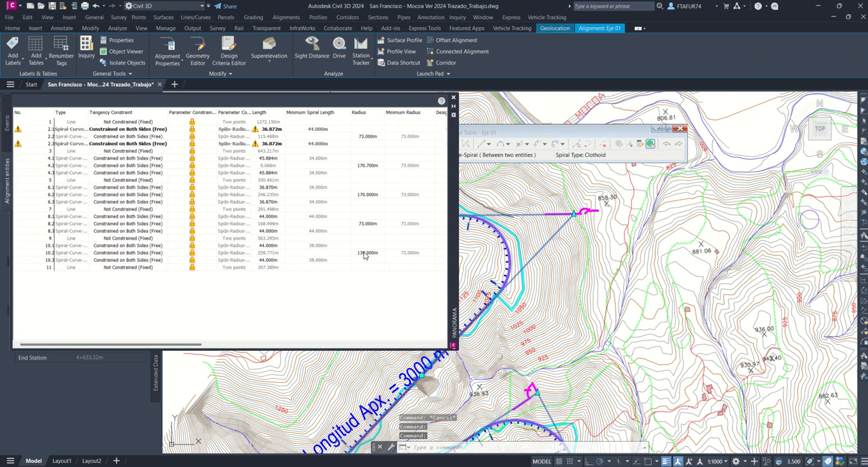
pyautogui.click(365, 253)
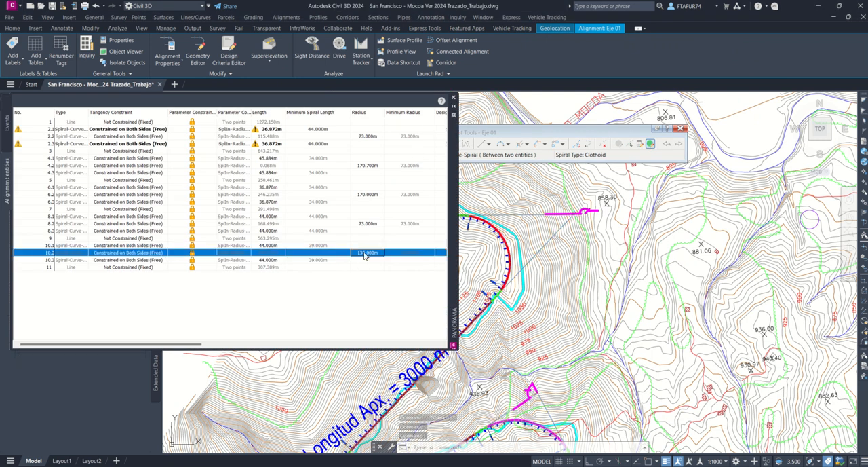
pyautogui.write('120')
pyautogui.press('Return')
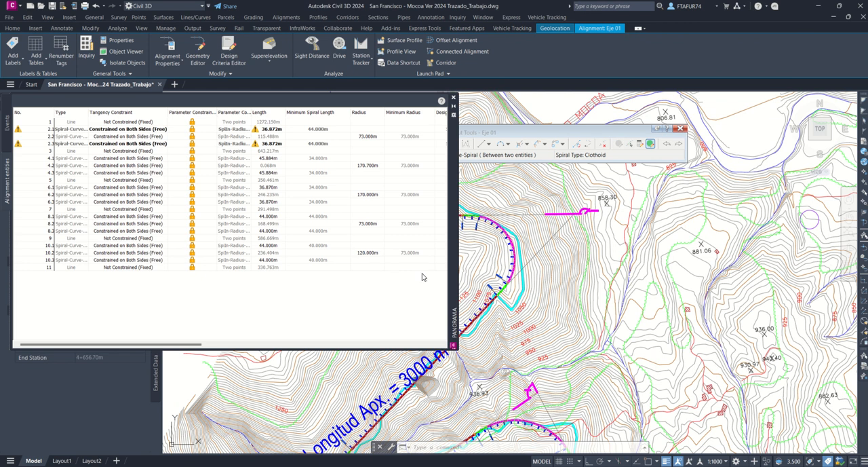
# Step: Set the radius of curve 10.2 to 115 m, then close the alignment grid and clear the selection
pyautogui.click(368, 254)
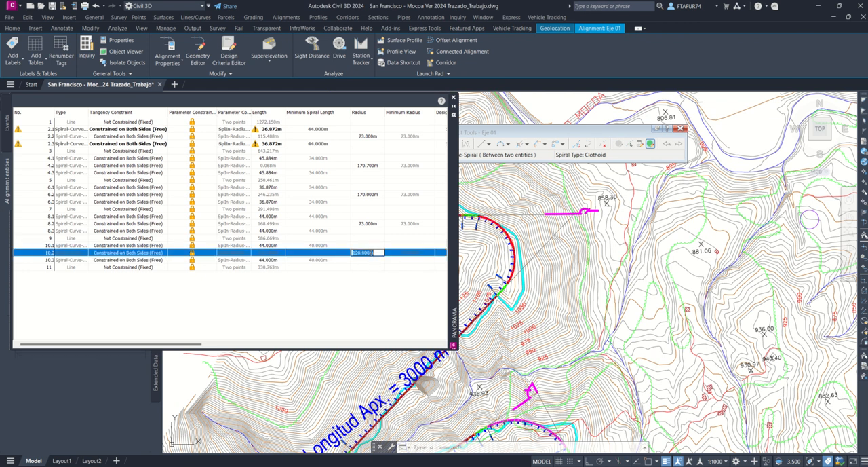
pyautogui.click(370, 253)
pyautogui.press('Return')
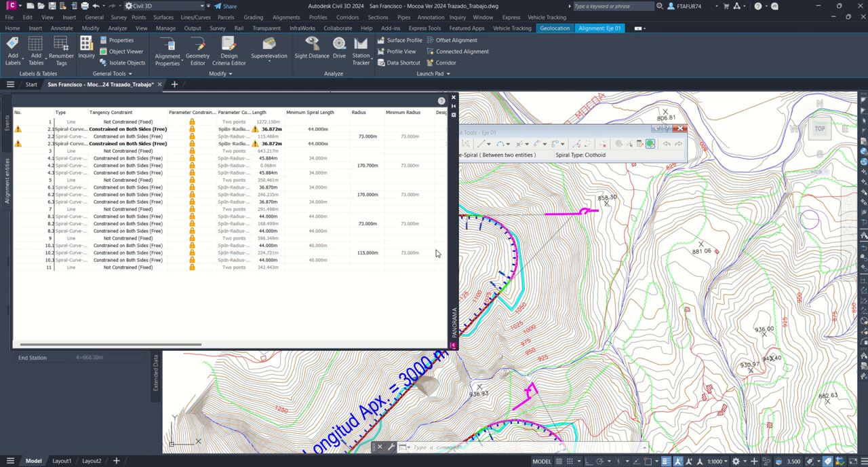
pyautogui.click(454, 98)
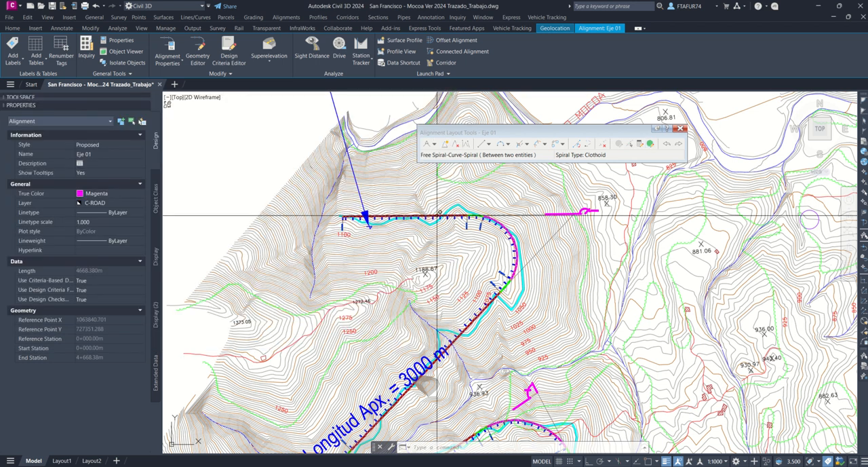
pyautogui.press('Escape')
pyautogui.press('Escape')
pyautogui.scroll(-2, 438, 217)
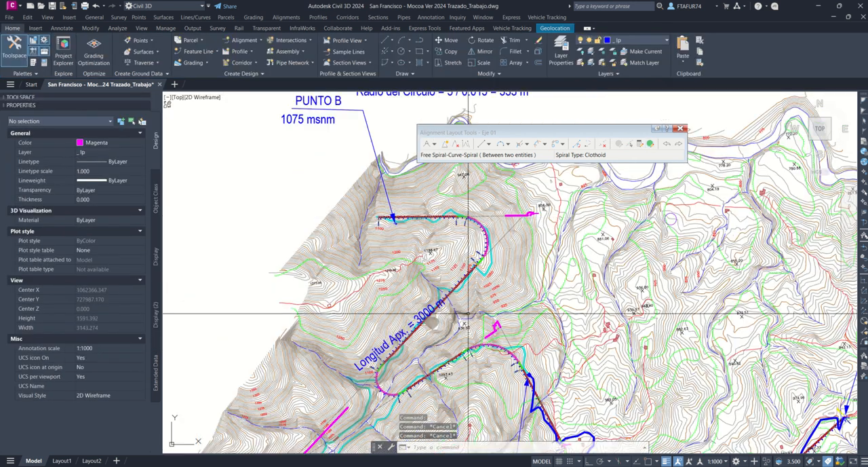
# Step: Save the drawing and close the alignment layout tools
pyautogui.moveTo(464, 313); pyautogui.dragTo(394, 249, button='middle')
pyautogui.scroll(-2, 367, 244)
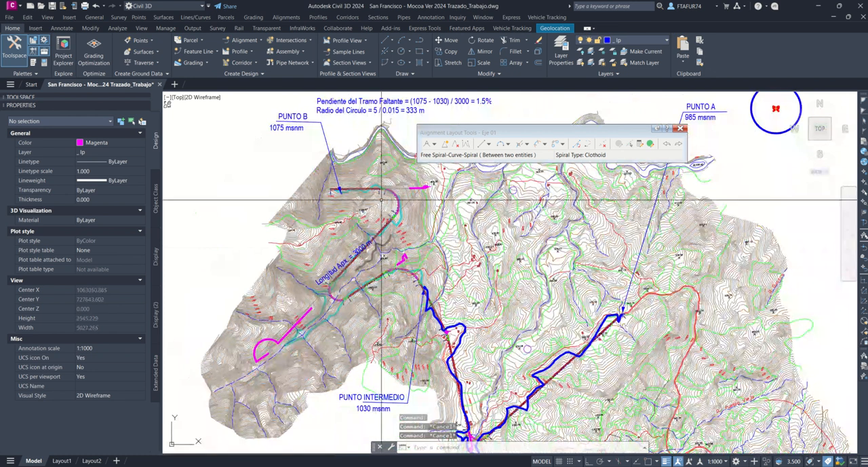
pyautogui.click(52, 6)
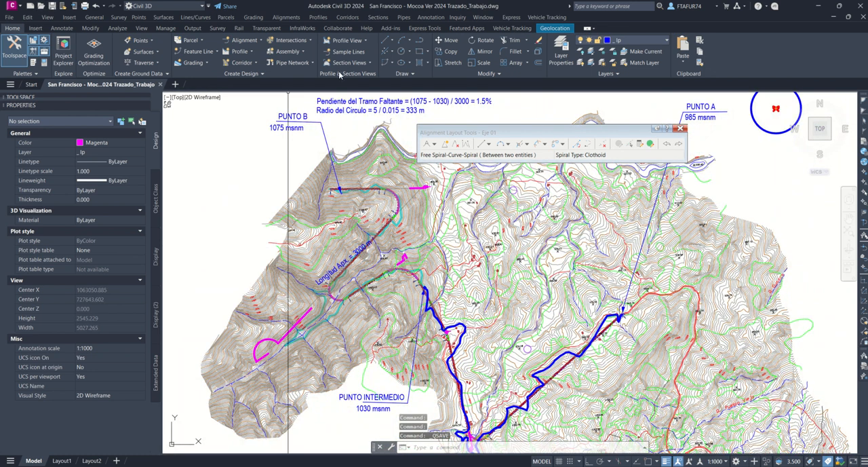
pyautogui.click(682, 129)
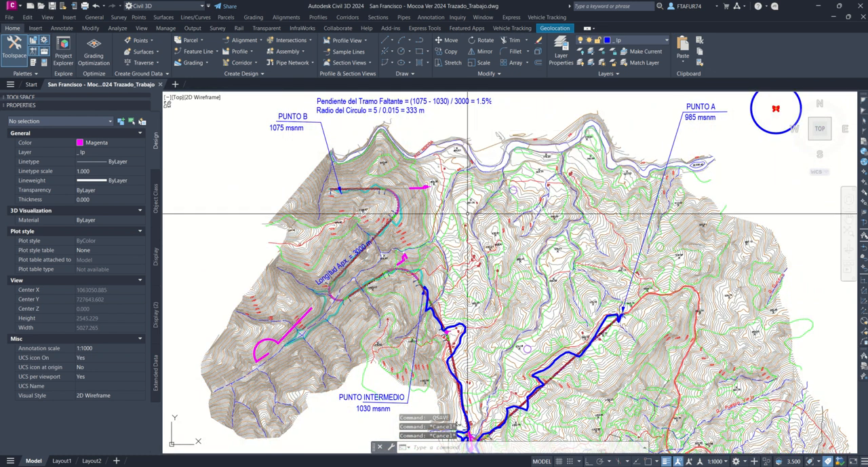
pyautogui.moveTo(536, 229); pyautogui.dragTo(415, 215, button='middle')
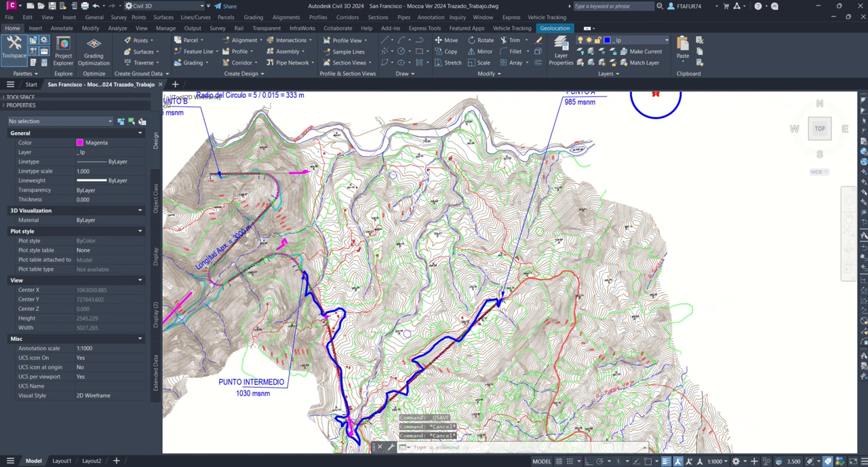
pyautogui.scroll(-2, 414, 215)
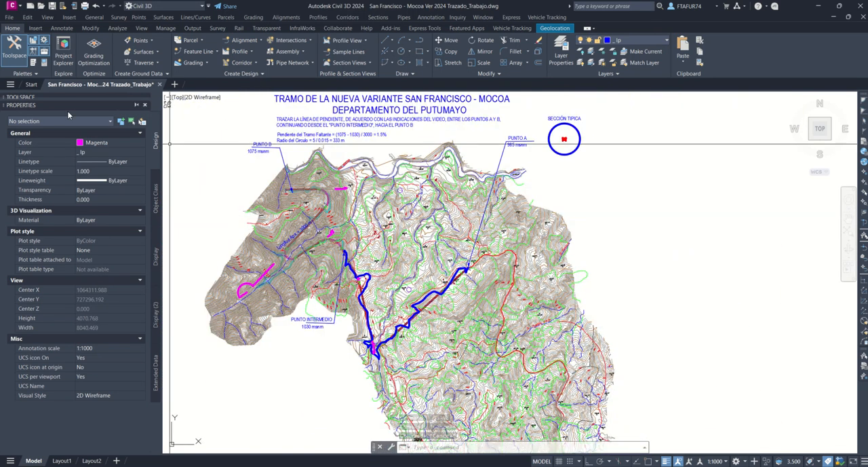
# Step: Dock the Toolspace beside the properties and select the DTM (1) surface in the Prospector
pyautogui.click(17, 48)
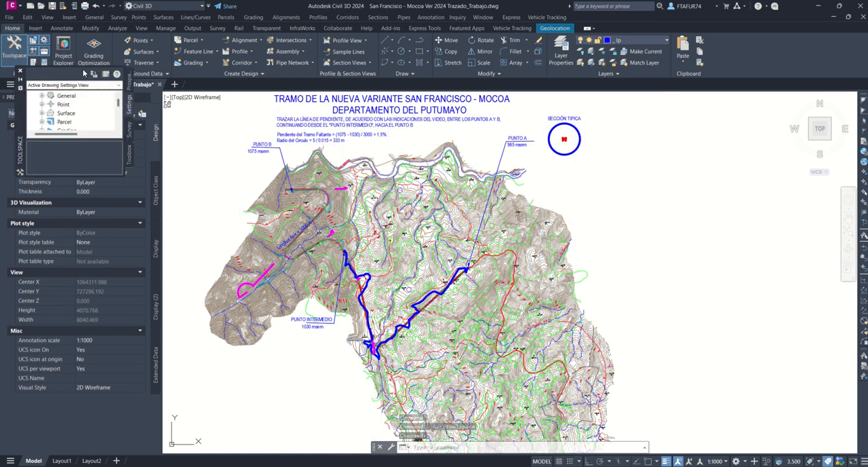
pyautogui.moveTo(21, 105)
pyautogui.mouseDown()
pyautogui.moveTo(72, 101)
pyautogui.moveTo(108, 50)
pyautogui.moveTo(207, 73)
pyautogui.moveTo(148, 110)
pyautogui.mouseUp()
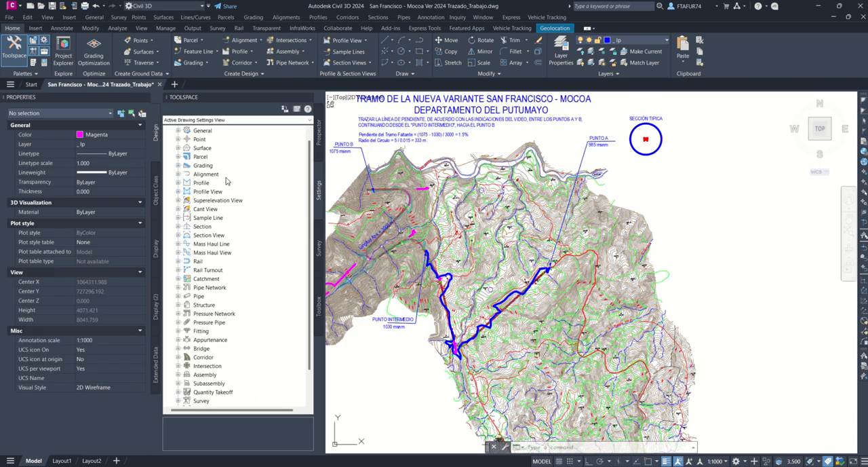
pyautogui.click(320, 135)
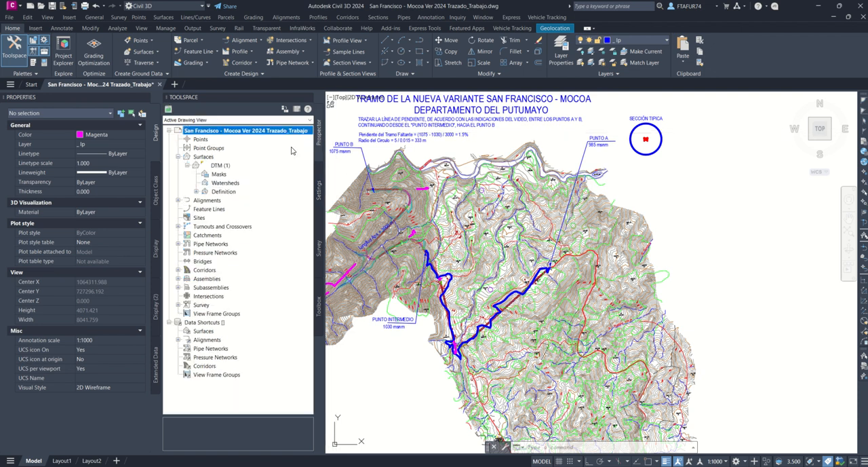
pyautogui.click(215, 165)
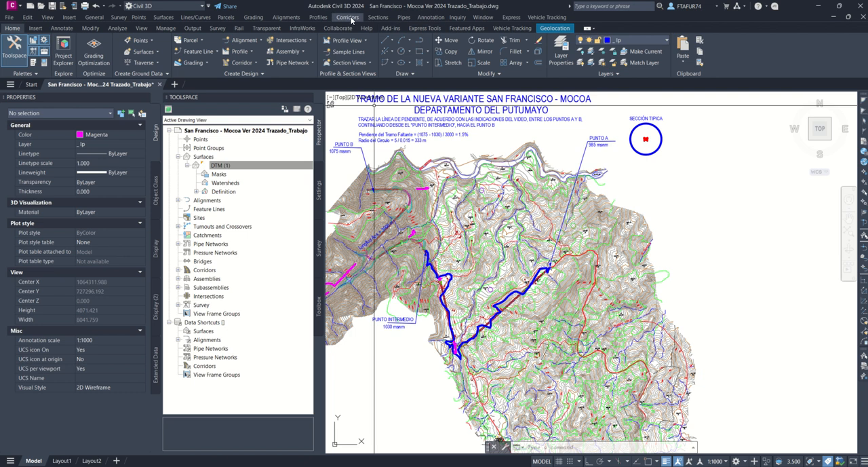
# Step: Sample surface profiles from DTM (1) along Eje 01 at offsets -5, 0 and 5 m
pyautogui.click(319, 18)
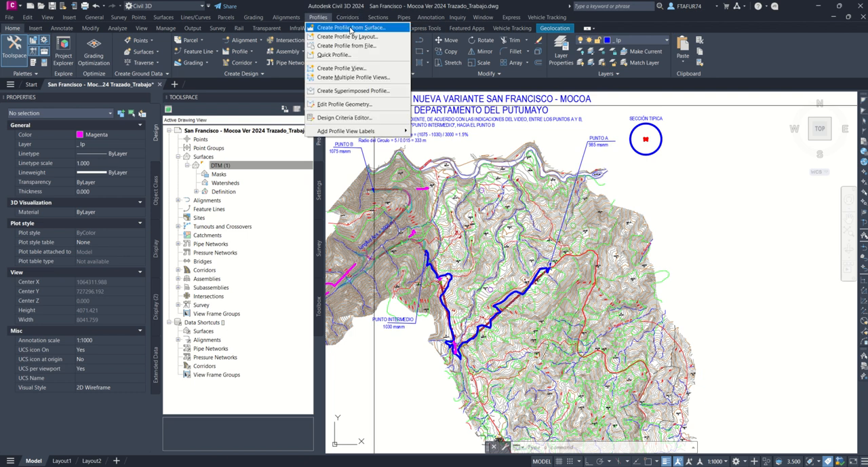
pyautogui.click(351, 28)
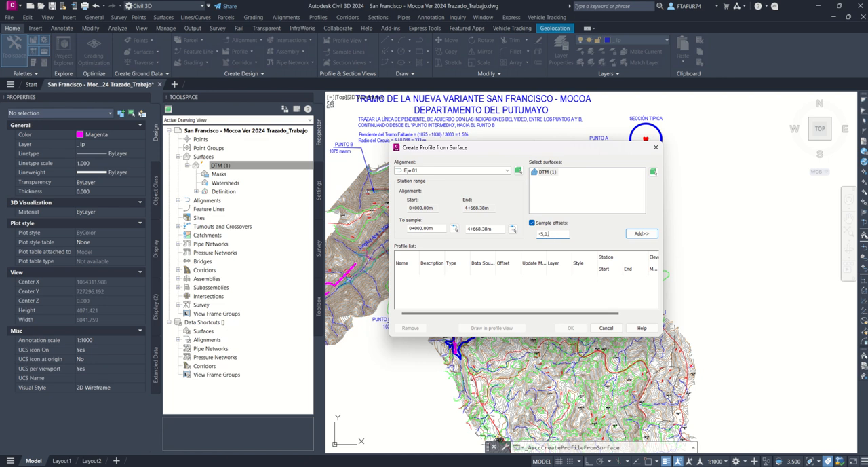
pyautogui.click(636, 235)
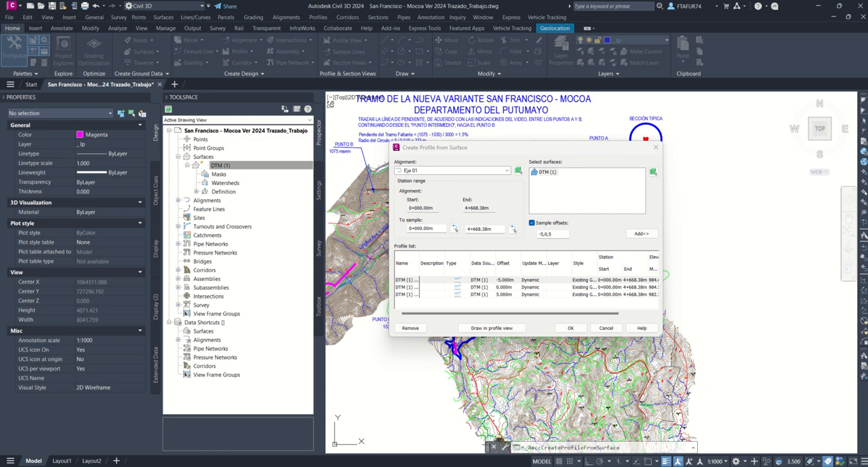
# Step: Assign the Left Sample Profile style to the -5 m offset profile and Right Sample Profile to the 5 m one
pyautogui.click(344, 266)
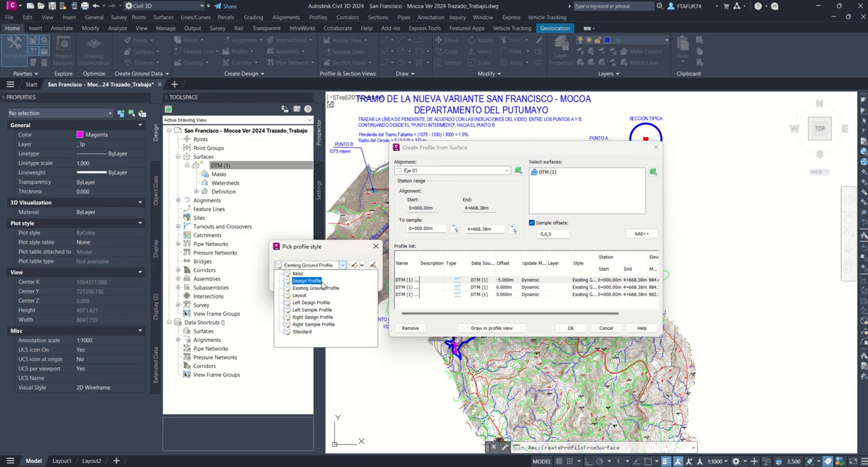
pyautogui.click(311, 309)
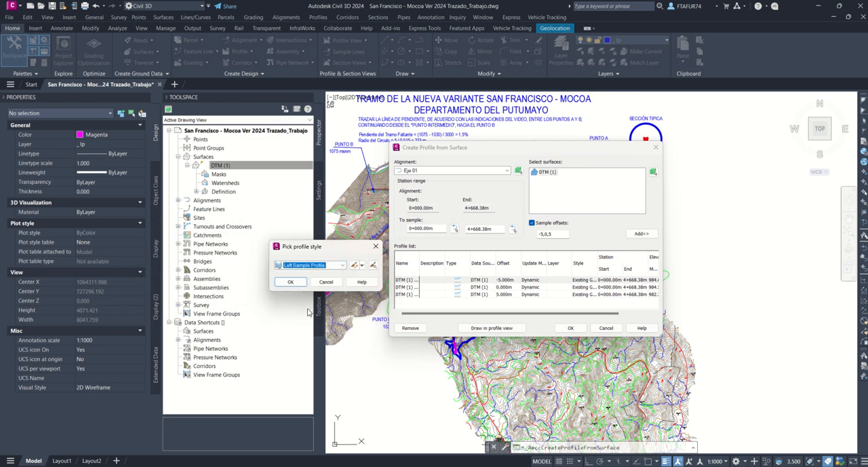
pyautogui.click(291, 282)
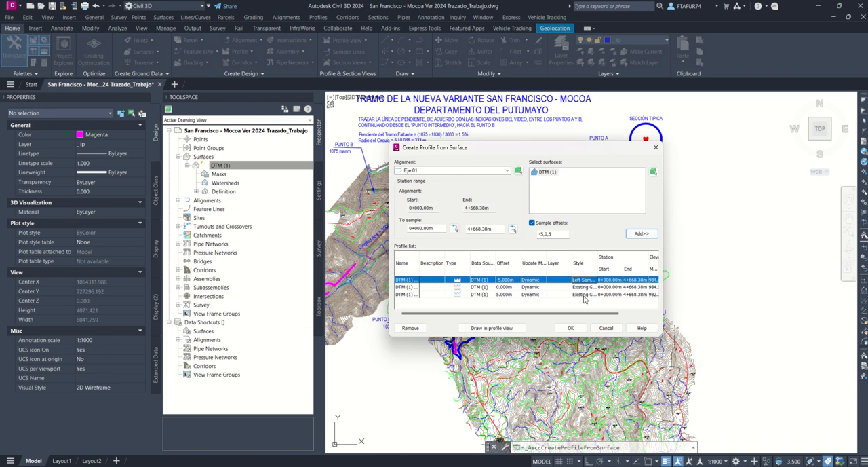
pyautogui.click(584, 296)
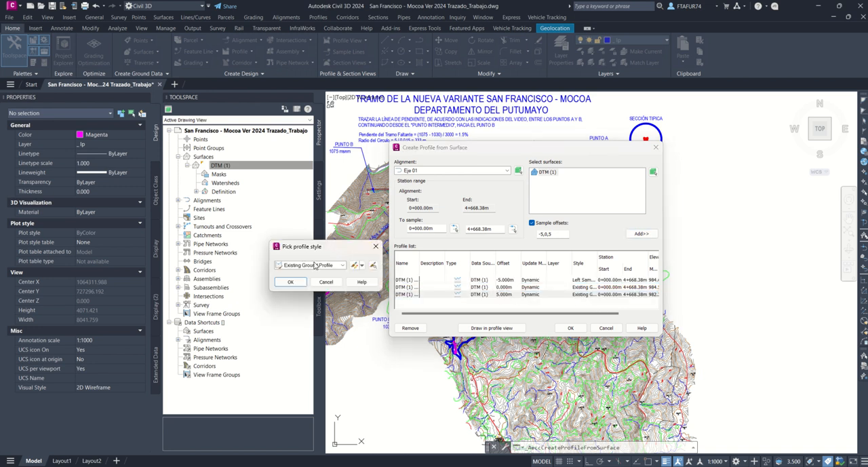
pyautogui.click(314, 264)
pyautogui.click(310, 330)
pyautogui.click(288, 282)
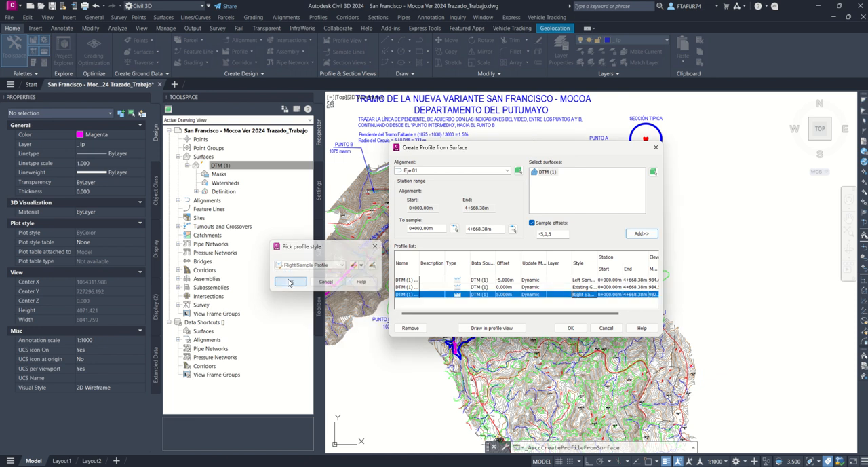
# Step: Start a profile view of Eje 01 named Ras 01, with a user-specified station range from -0+100 to 5000 m
pyautogui.click(484, 328)
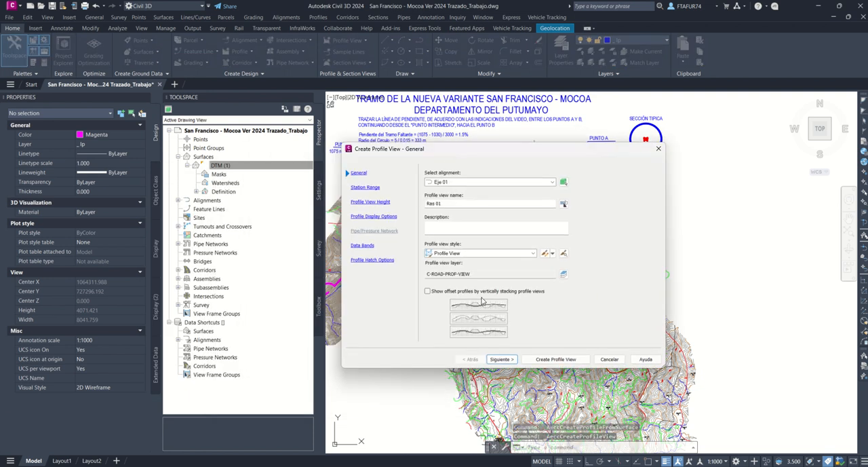
pyautogui.click(499, 360)
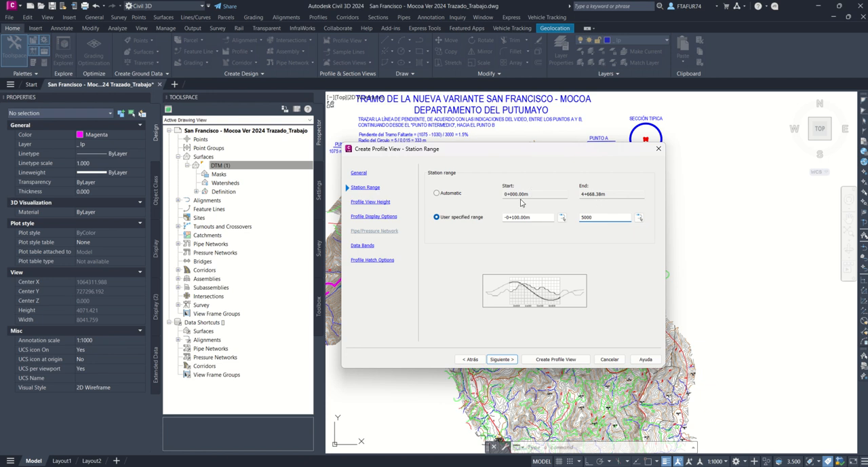
pyautogui.click(502, 359)
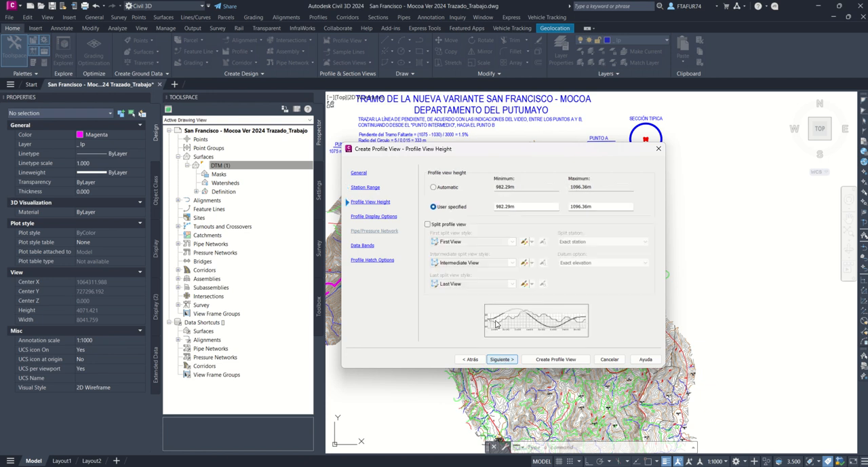
# Step: Set the profile view height to automatic and insert the Ras 01 profile view in the empty area east of the terrain plan
pyautogui.click(445, 188)
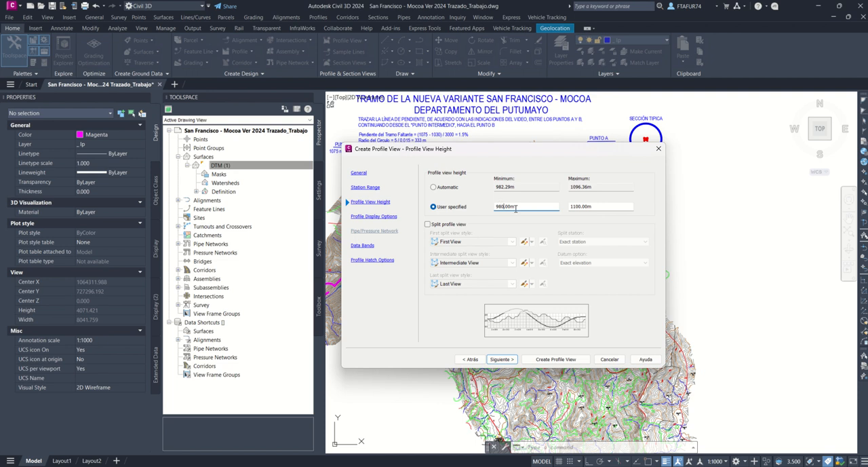
pyautogui.press('Return')
pyautogui.click(501, 358)
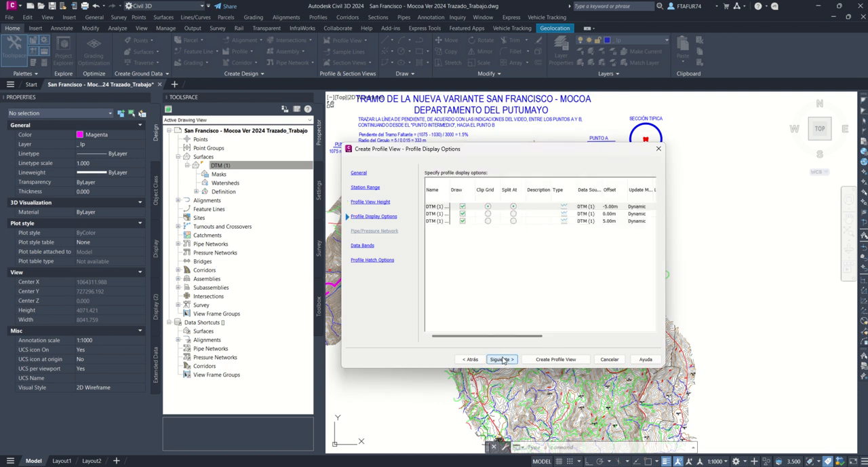
pyautogui.click(551, 360)
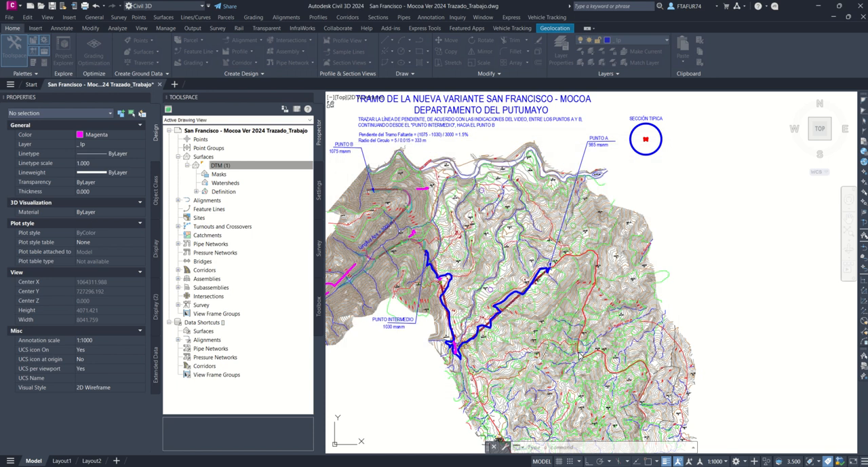
pyautogui.click(694, 317)
# Step: Examine the ground and offset profile lines across the new profile view and compare them with the terrain plan
pyautogui.moveTo(713, 306); pyautogui.dragTo(477, 281, button='middle')
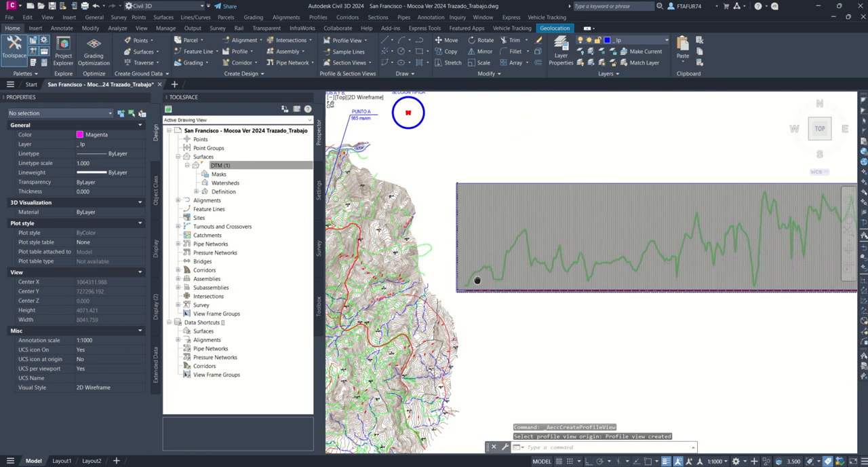
pyautogui.scroll(-2, 477, 281)
pyautogui.scroll(2, 476, 268)
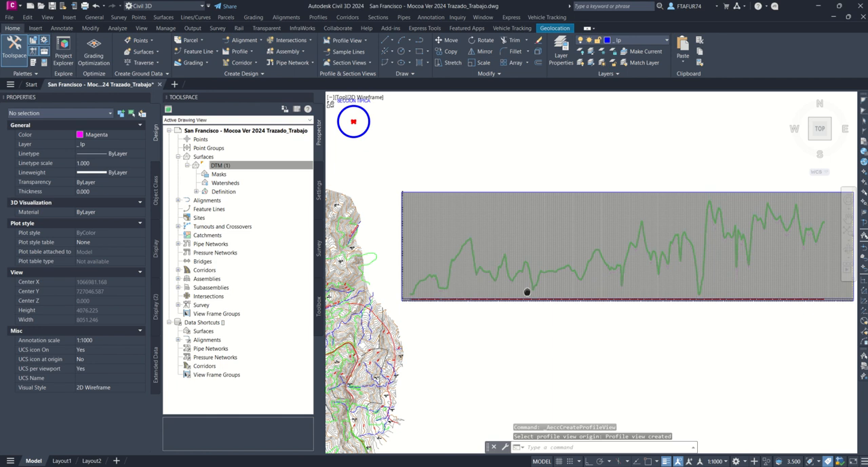
pyautogui.scroll(8, 512, 283)
pyautogui.scroll(-10, 559, 267)
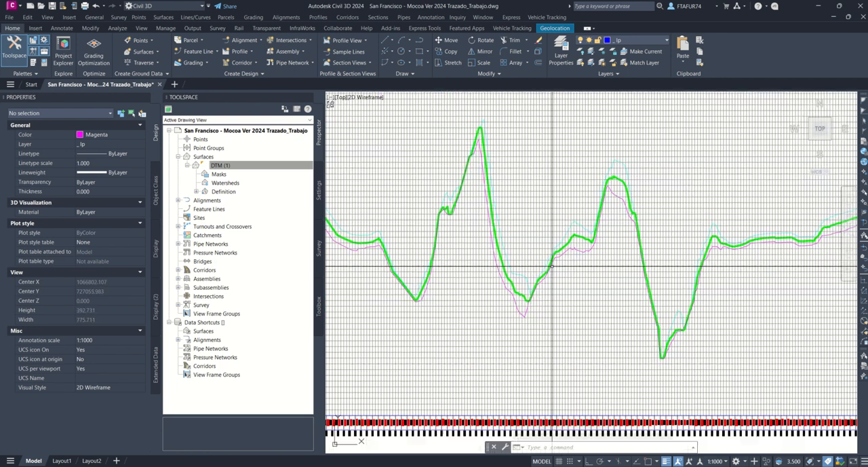
pyautogui.scroll(3, 358, 297)
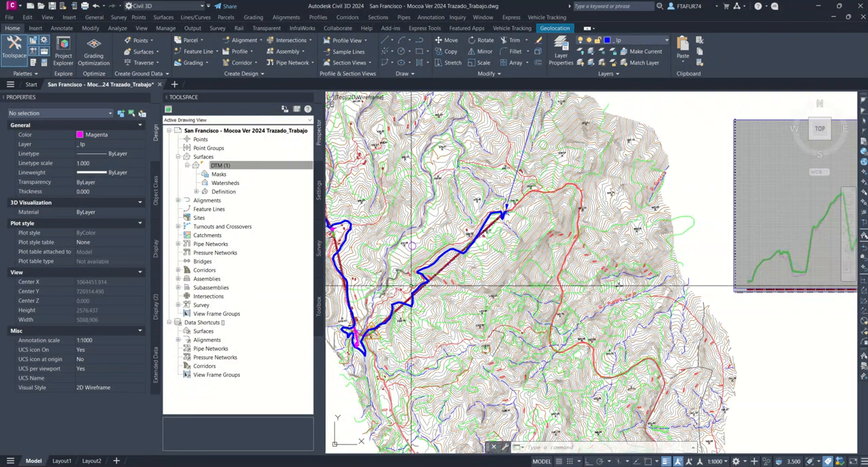
pyautogui.scroll(-4, 417, 281)
pyautogui.scroll(6, 468, 278)
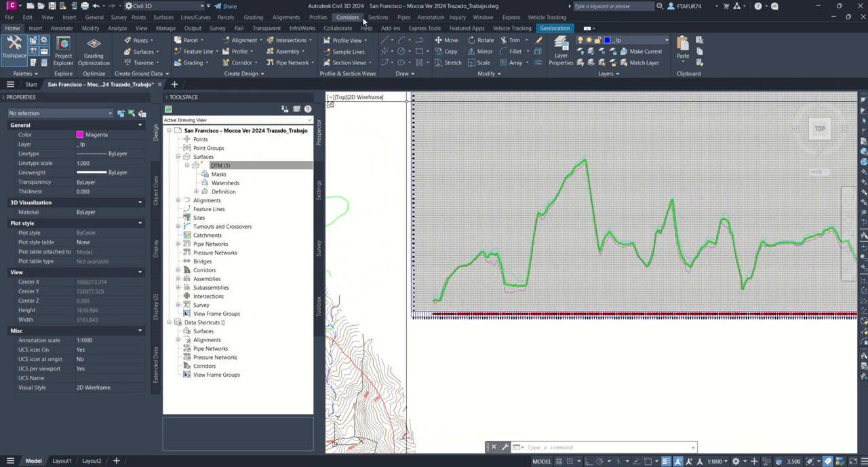
# Step: Start a layout profile on the Eje 01 profile view and name it Rasante
pyautogui.click(323, 18)
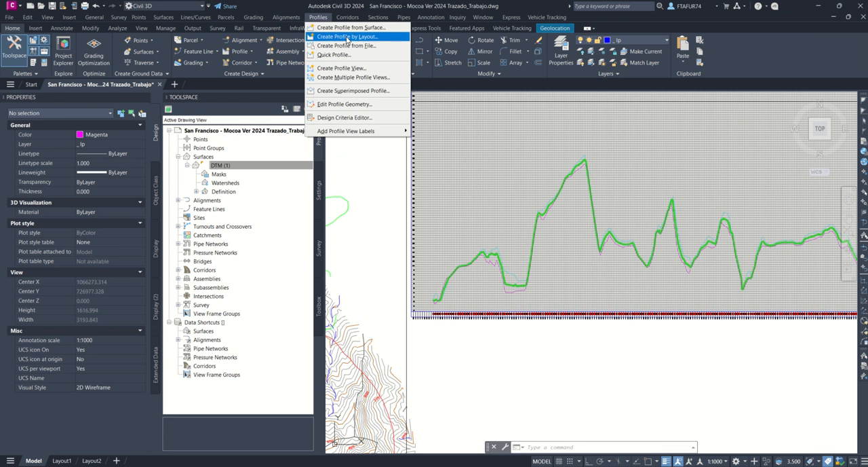
pyautogui.click(347, 36)
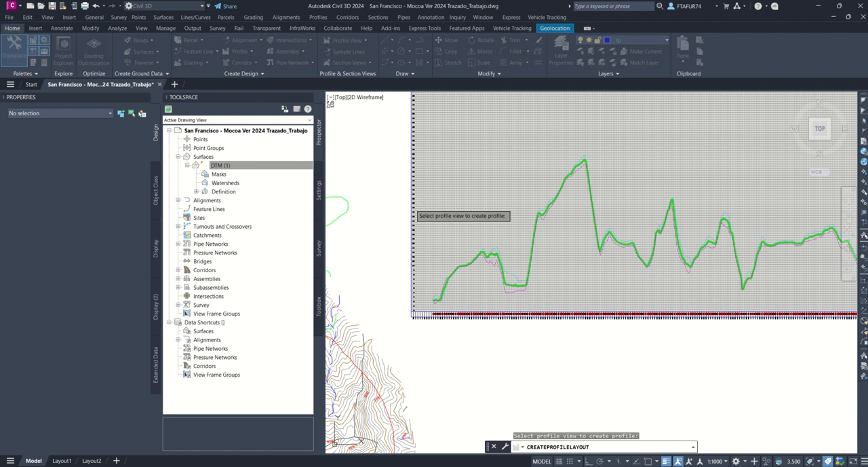
pyautogui.click(413, 212)
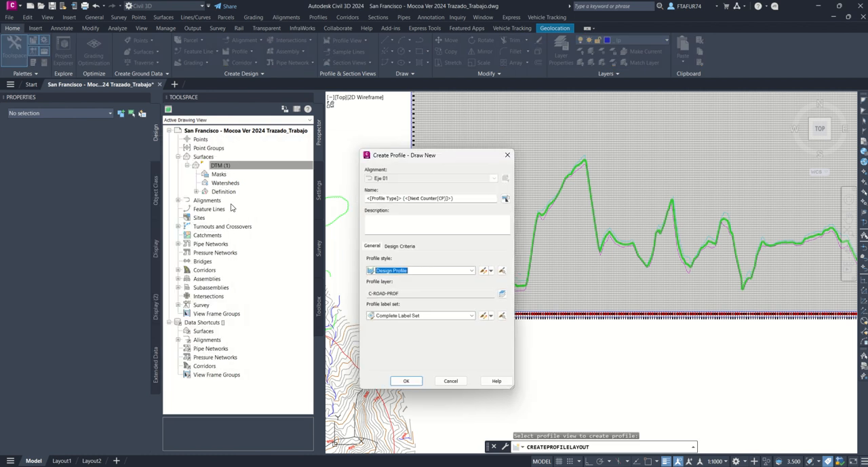
pyautogui.moveTo(468, 200); pyautogui.dragTo(359, 199)
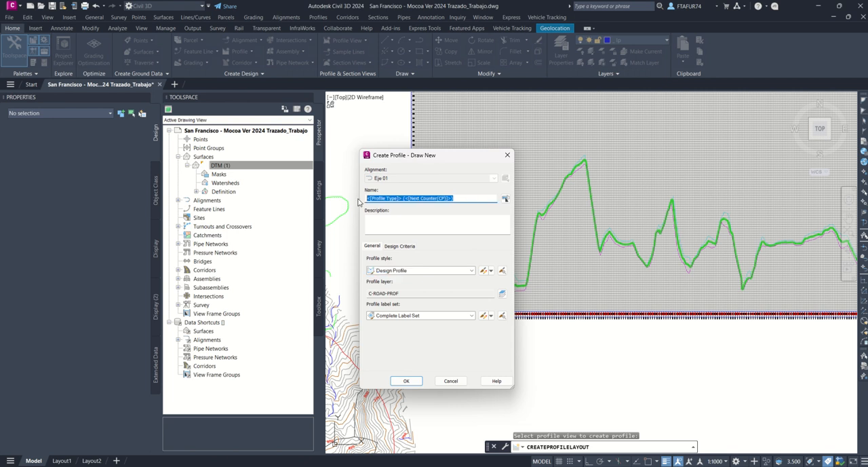
pyautogui.write('Rasante')
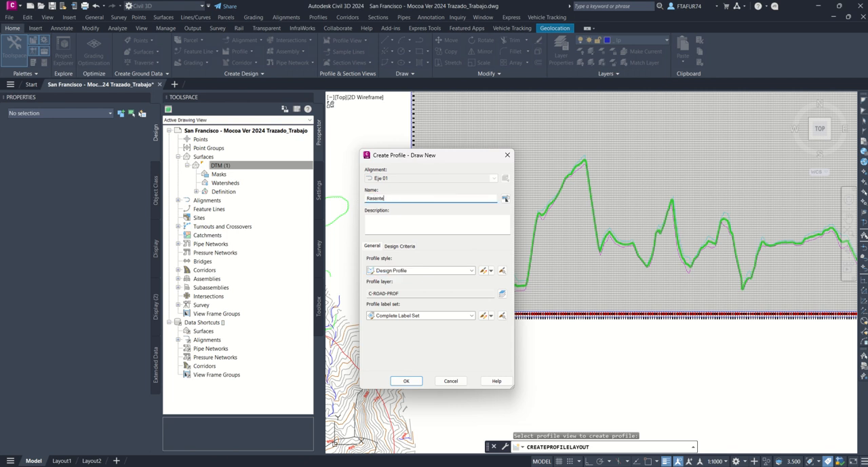
# Step: Enable criteria-based design for the Rasante profile and create it with the Design Profile style and Complete Label Set
pyautogui.click(400, 245)
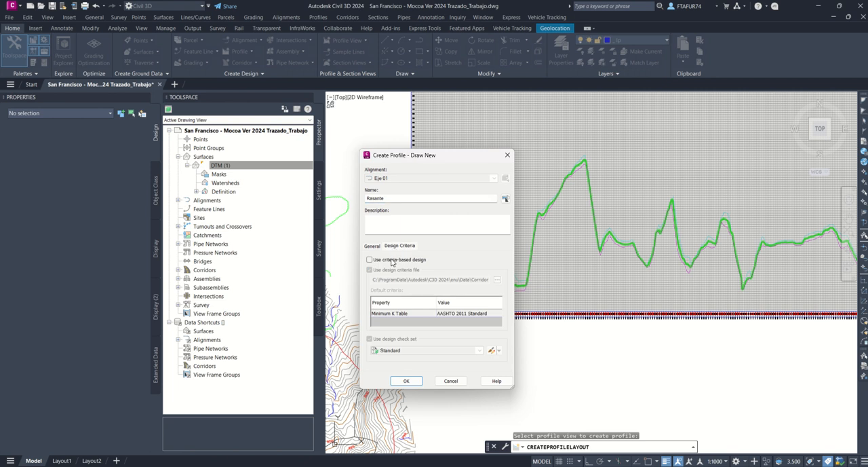
pyautogui.click(391, 261)
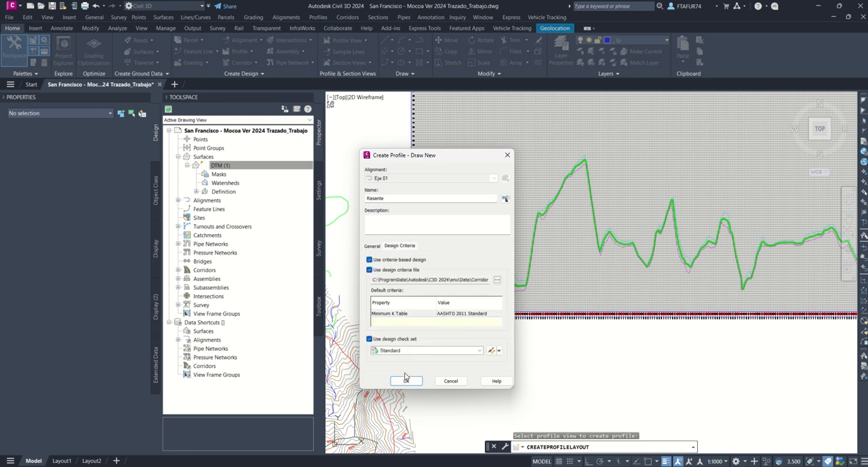
pyautogui.click(373, 247)
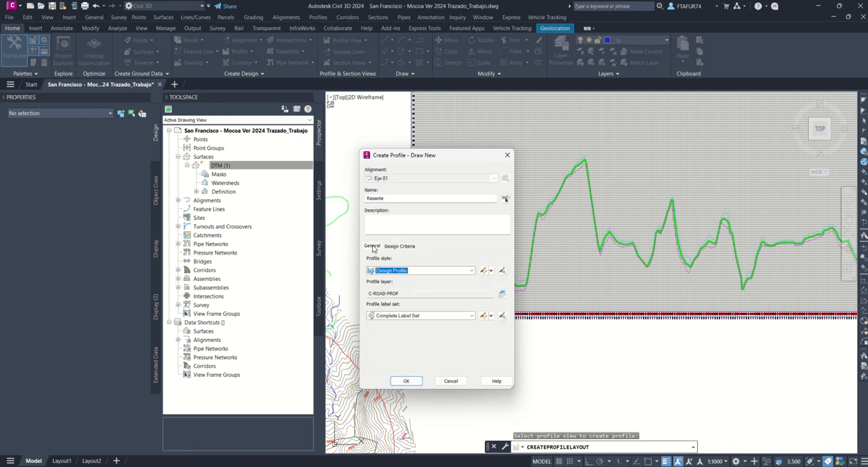
pyautogui.click(408, 382)
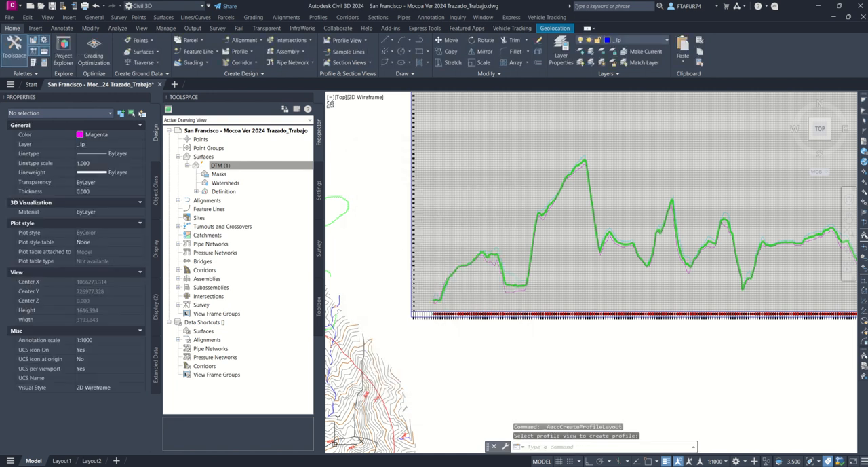
# Step: Start drawing the Rasante tangents without curves, snapping the first point to the starting endpoint of the green ground profile
pyautogui.moveTo(336, 130); pyautogui.dragTo(603, 121)
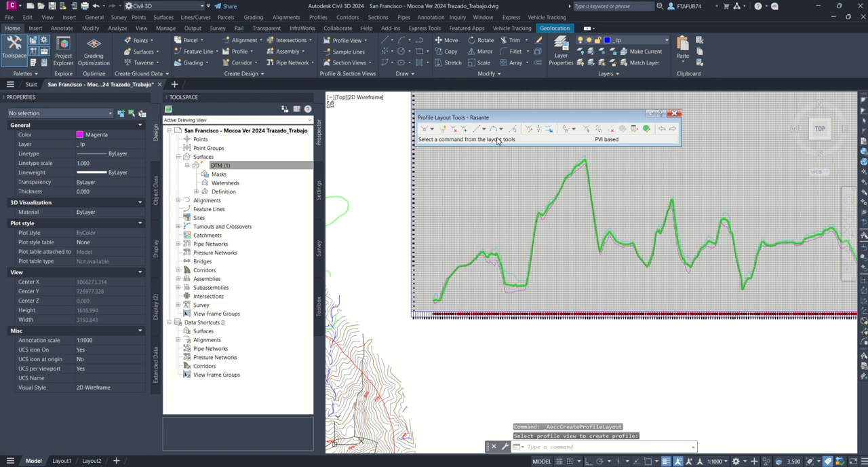
pyautogui.click(424, 129)
pyautogui.scroll(6, 407, 245)
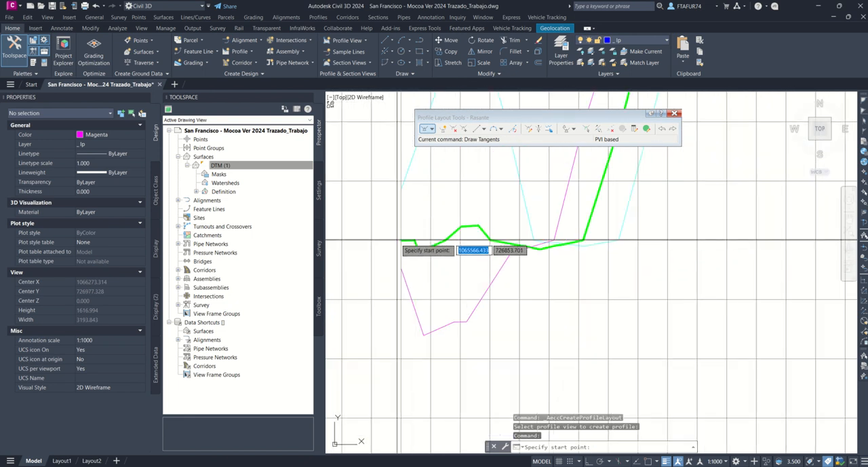
pyautogui.scroll(3, 398, 241)
pyautogui.write('end')
pyautogui.press('Return')
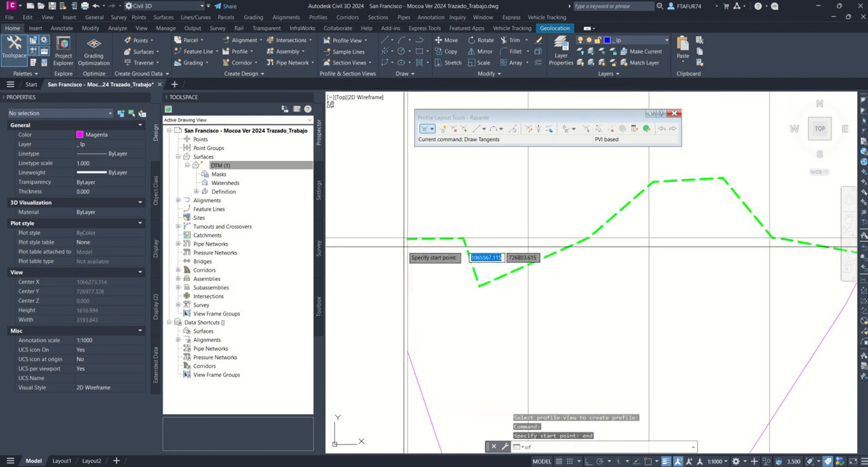
pyautogui.click(404, 242)
pyautogui.scroll(-4, 403, 243)
pyautogui.scroll(-5, 403, 243)
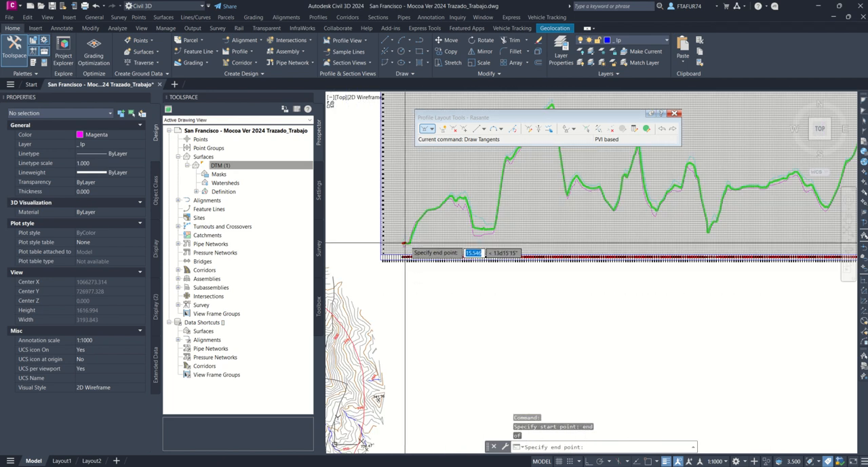
# Step: Place three intermediate grade breaks: just past the first high peak, about 2030 m further on, and near the last peaks
pyautogui.scroll(4, 436, 230)
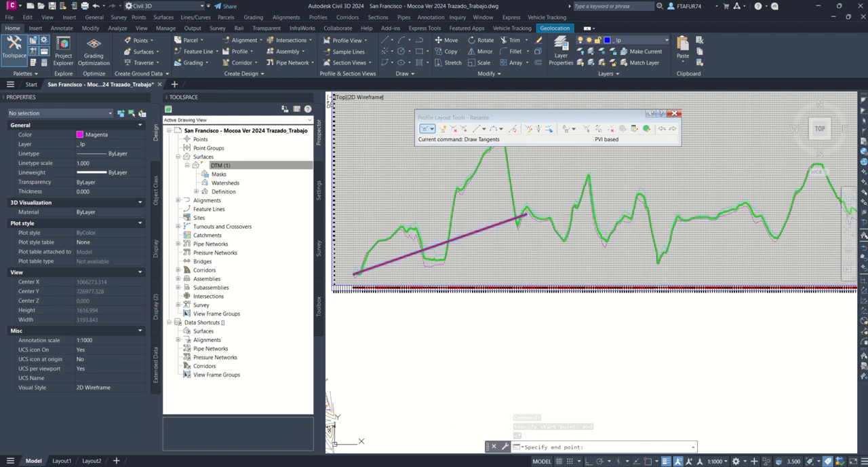
pyautogui.scroll(-3, 519, 228)
pyautogui.scroll(5, 498, 217)
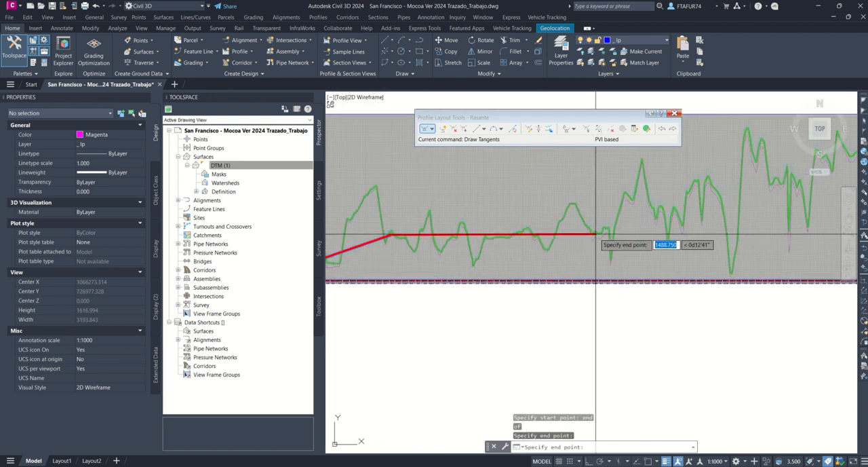
pyautogui.click(671, 228)
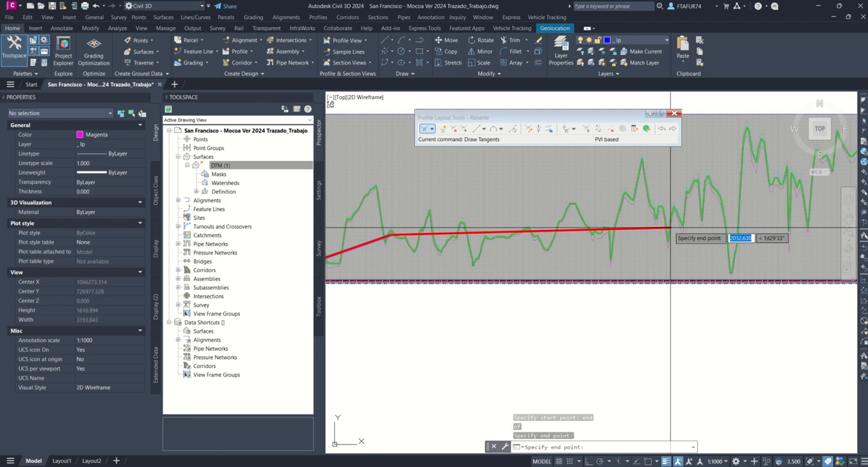
pyautogui.moveTo(669, 228); pyautogui.dragTo(388, 296, button='middle')
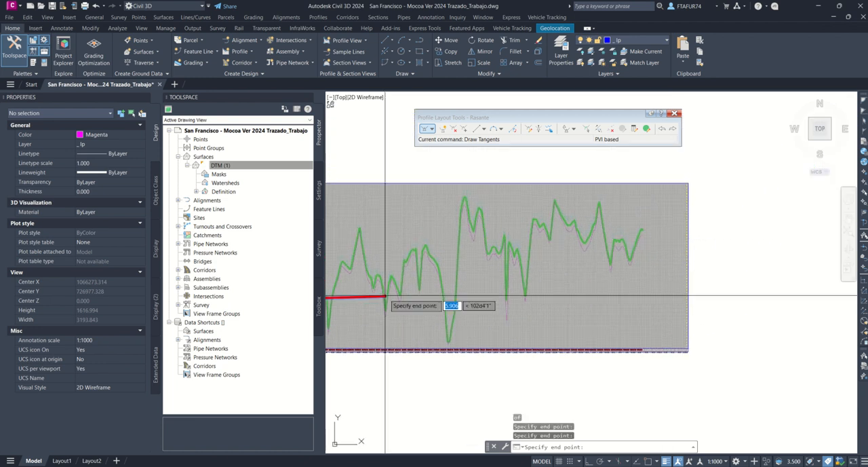
pyautogui.click(571, 225)
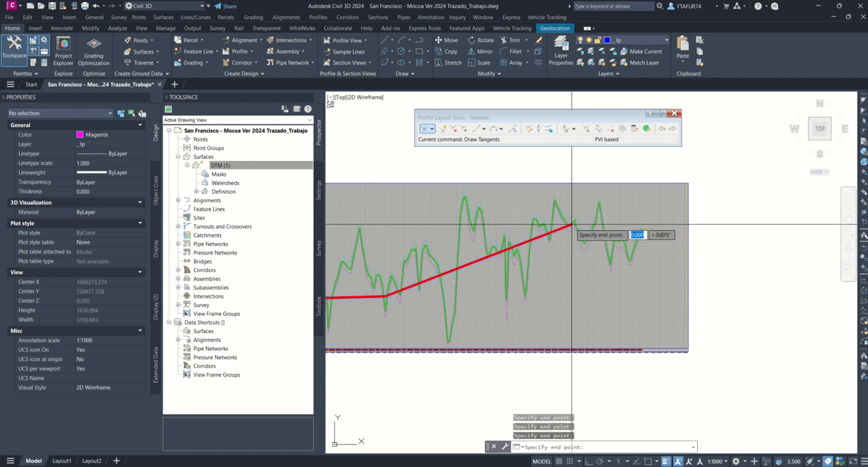
# Step: End the Rasante tangents at the final endpoint of the magenta offset profile and finish the tangent drawing
pyautogui.scroll(5, 641, 241)
pyautogui.scroll(4, 661, 241)
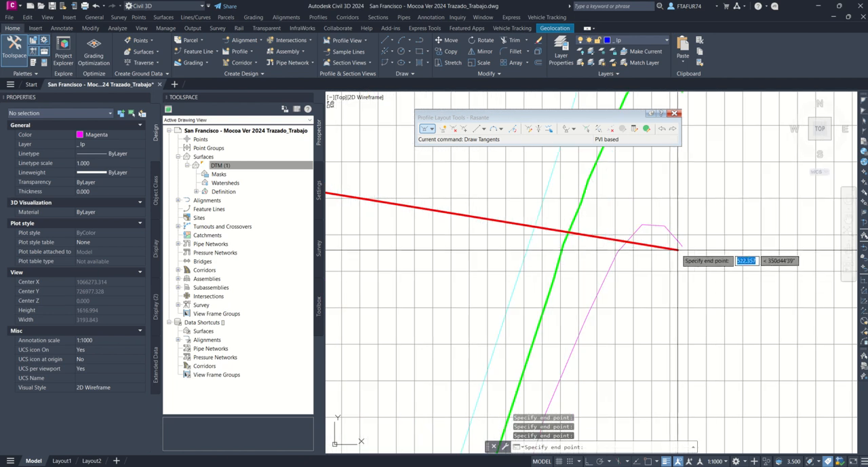
pyautogui.write('end')
pyautogui.press('Return')
pyautogui.click(680, 242)
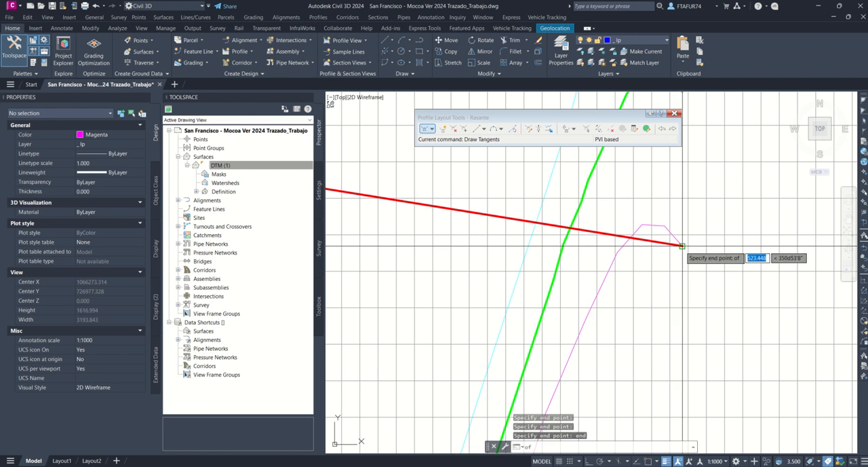
pyautogui.scroll(-5, 739, 269)
pyautogui.scroll(-4, 738, 268)
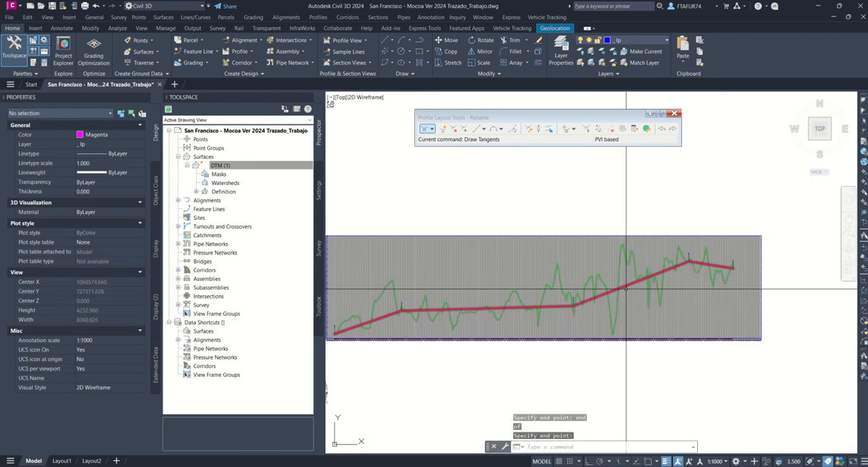
# Step: Add a PVI-based free vertical parabola 80 m long at the first intermediate PVI of Rasante
pyautogui.scroll(3, 589, 148)
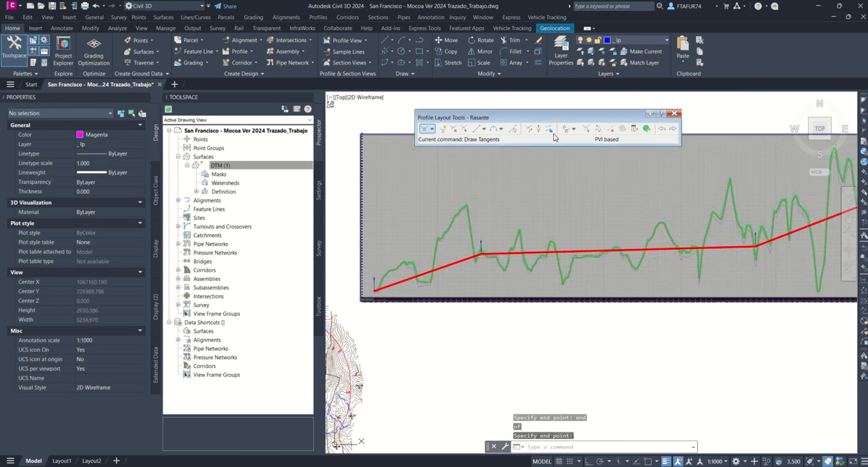
pyautogui.click(501, 129)
pyautogui.moveTo(509, 206)
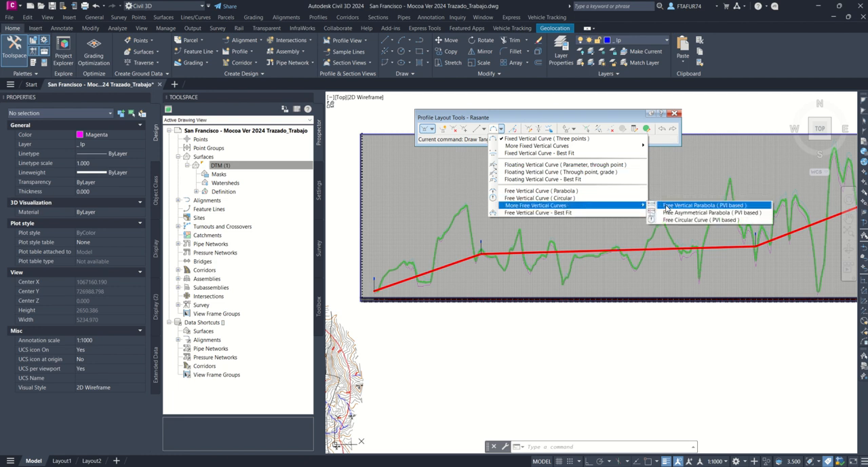
pyautogui.click(693, 205)
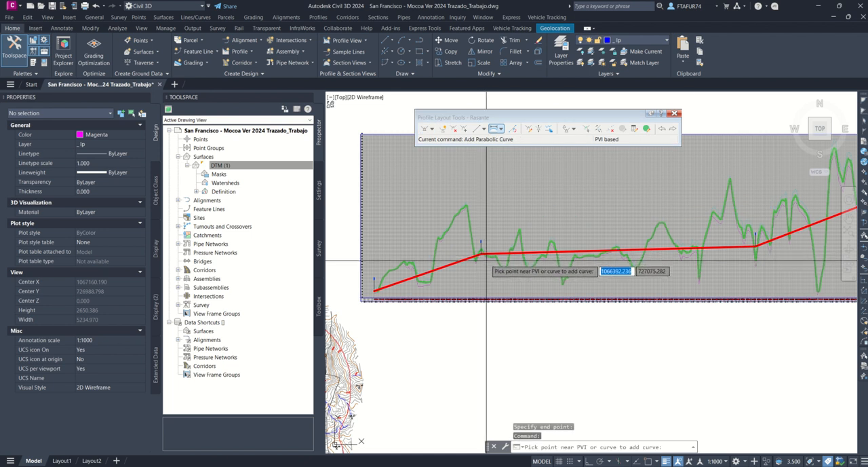
pyautogui.click(485, 259)
pyautogui.write('80')
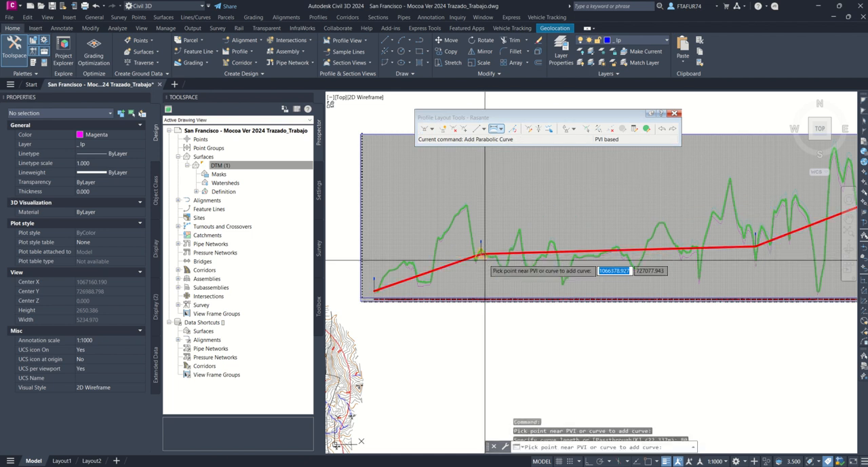
pyautogui.press('Return')
# Step: Add a PVI-based parabolic vertical curve 80 m long at the second intermediate PVI of Rasante
pyautogui.press('Return')
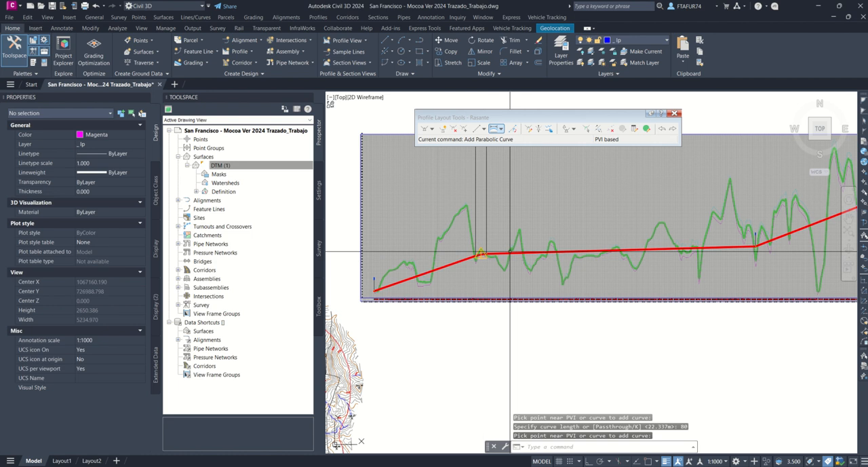
pyautogui.press('Return')
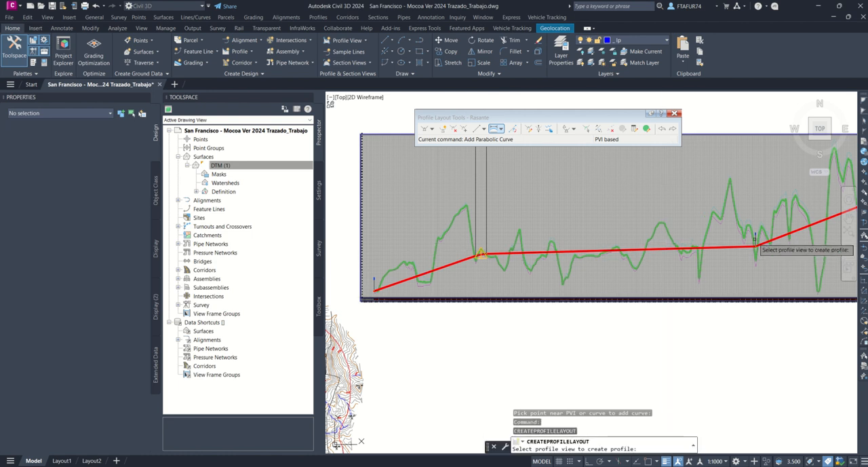
pyautogui.click(495, 129)
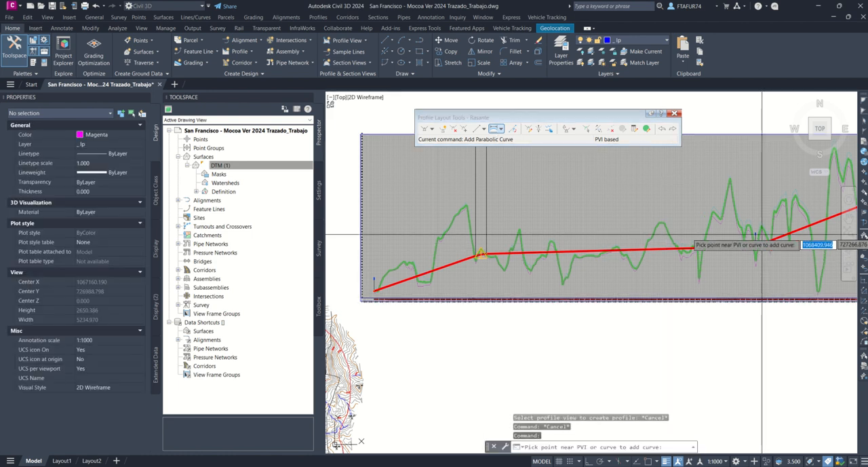
pyautogui.click(760, 239)
pyautogui.write('80')
pyautogui.press('Return')
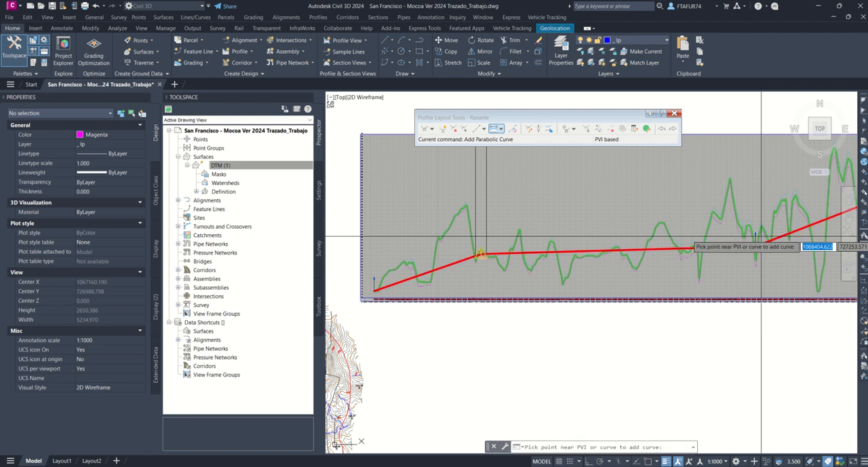
# Step: Add another parabolic vertical curve 80 m long at the last intermediate PVI, near the final peaks
pyautogui.moveTo(758, 236); pyautogui.dragTo(466, 316, button='middle')
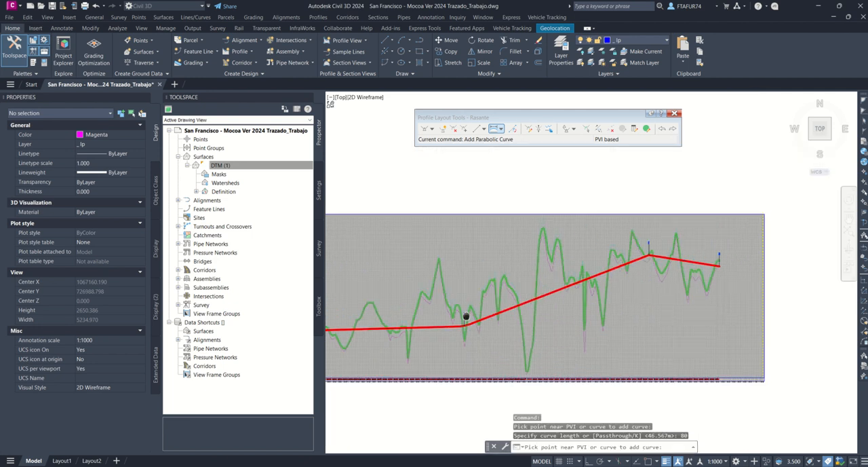
pyautogui.click(644, 264)
pyautogui.write('80')
pyautogui.press('Return')
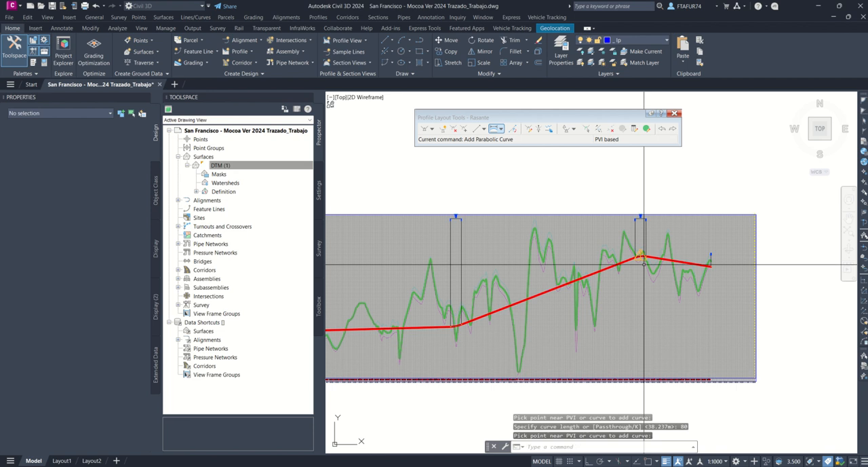
# Step: Examine the new vertical curve labels and the design warning marker on the first Rasante curve
pyautogui.scroll(5, 458, 217)
pyautogui.scroll(8, 459, 217)
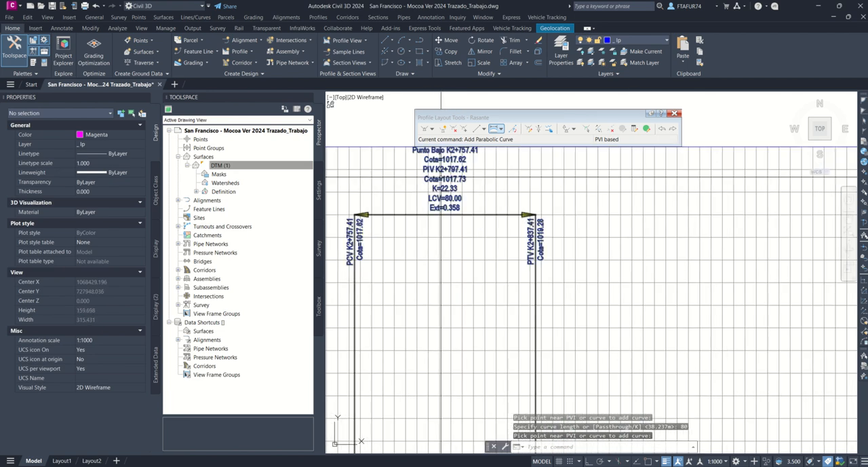
pyautogui.moveTo(454, 215); pyautogui.dragTo(507, 253, button='middle')
pyautogui.scroll(-10, 507, 252)
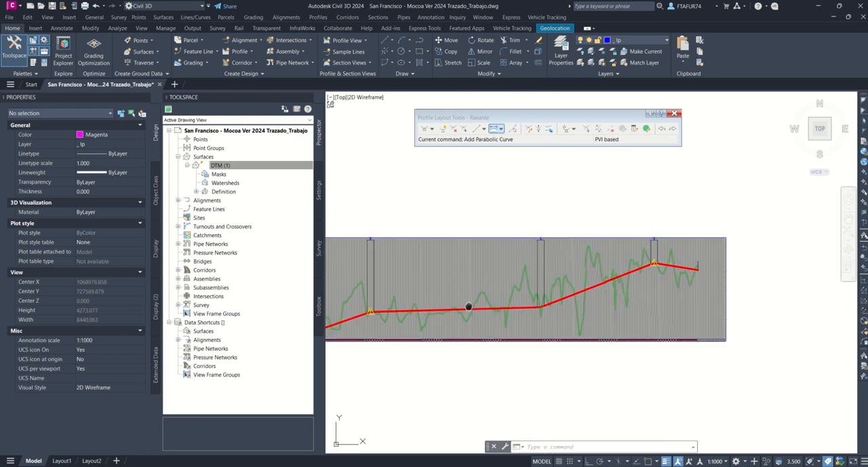
pyautogui.scroll(-4, 577, 275)
pyautogui.moveTo(568, 274); pyautogui.dragTo(518, 284, button='middle')
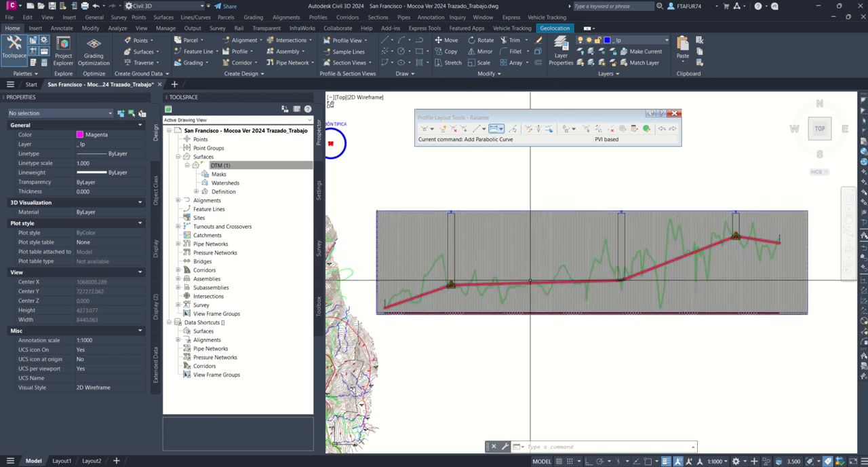
pyautogui.scroll(5, 449, 286)
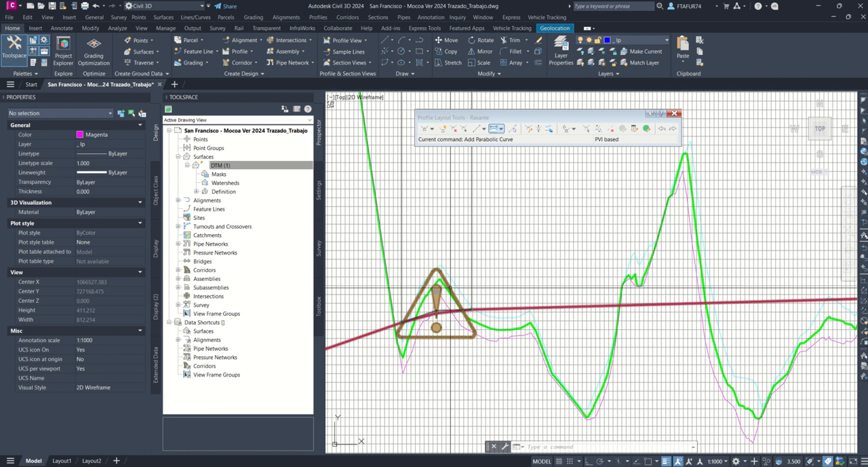
pyautogui.scroll(-3, 446, 292)
pyautogui.scroll(2, 450, 285)
pyautogui.scroll(5, 449, 286)
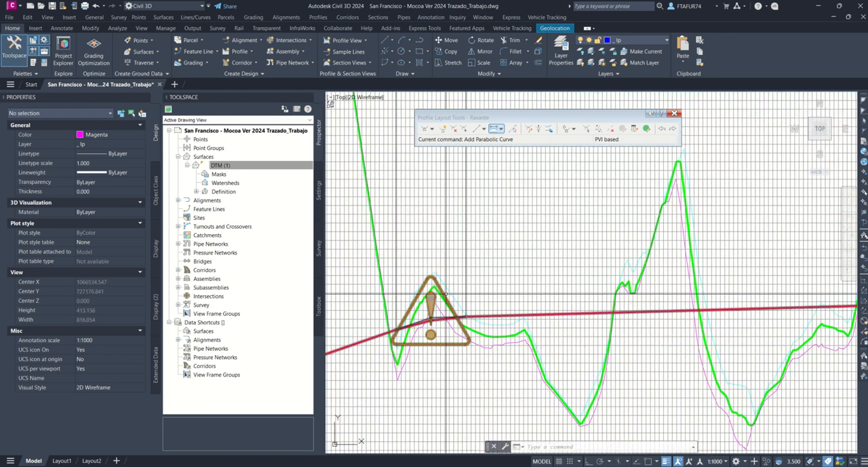
pyautogui.moveTo(446, 293)
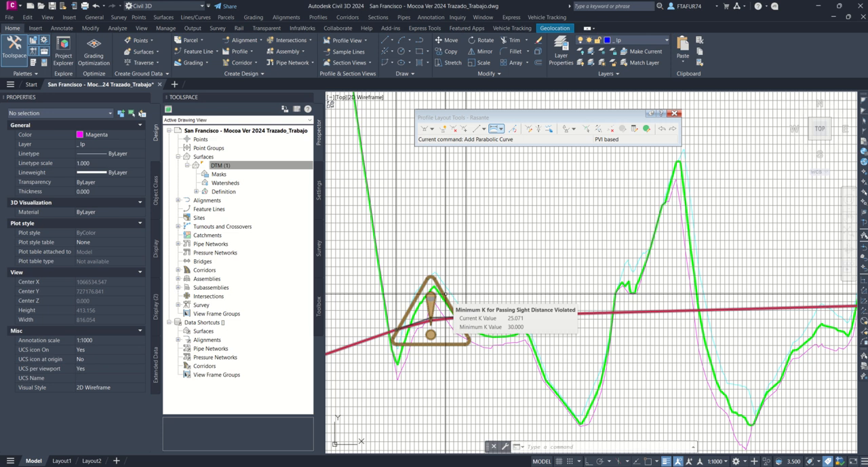
# Step: Open the profile's entity table and set the curve length of PVI 2 to 100 m
pyautogui.click(647, 129)
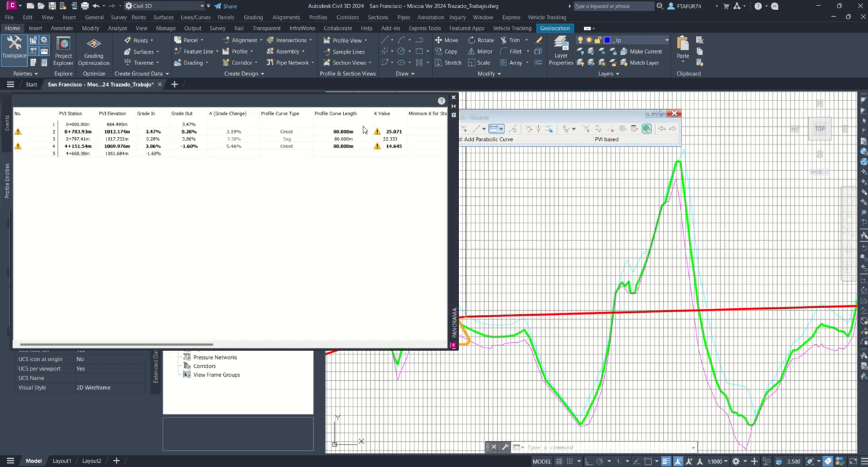
pyautogui.click(350, 132)
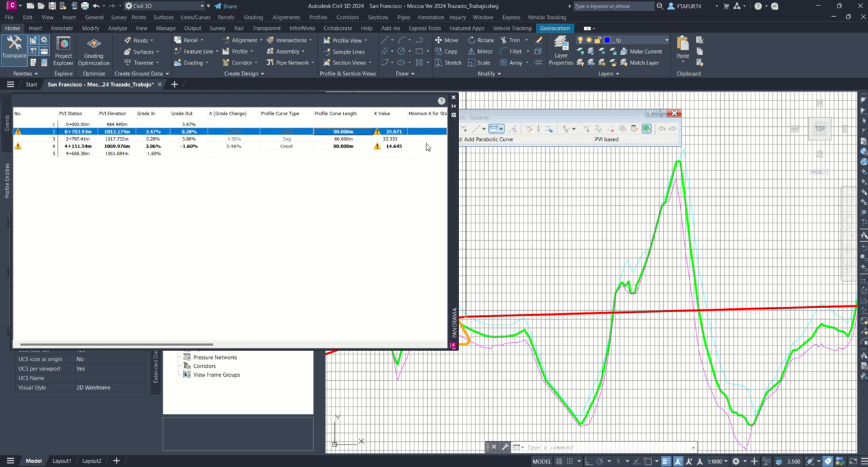
pyautogui.click(353, 133)
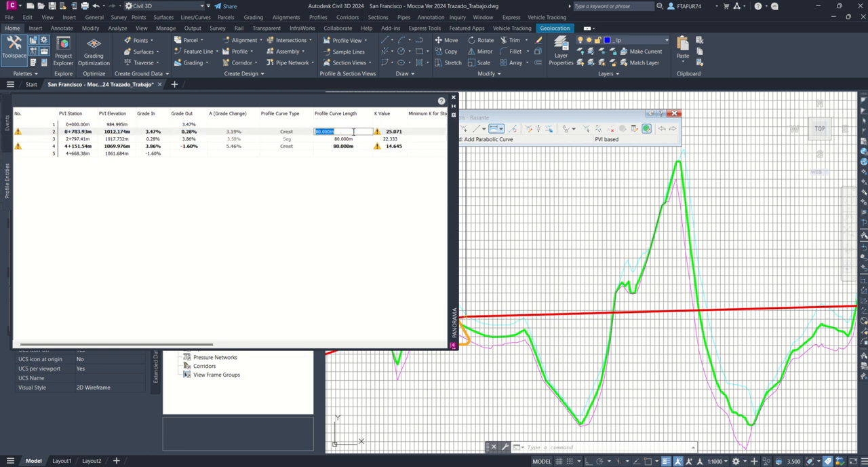
pyautogui.write('100')
pyautogui.click(344, 147)
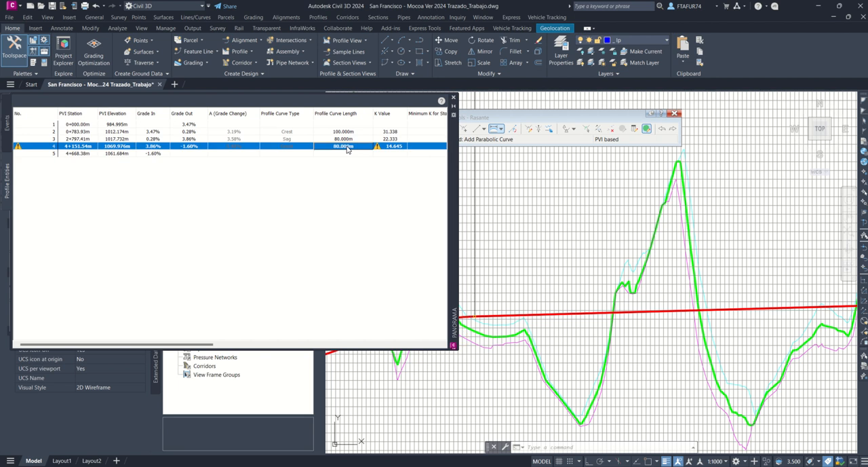
# Step: Try curve lengths of 100, 120 and 140 m for the crest curve at PVI 4
pyautogui.click(348, 146)
pyautogui.write('100')
pyautogui.click(348, 140)
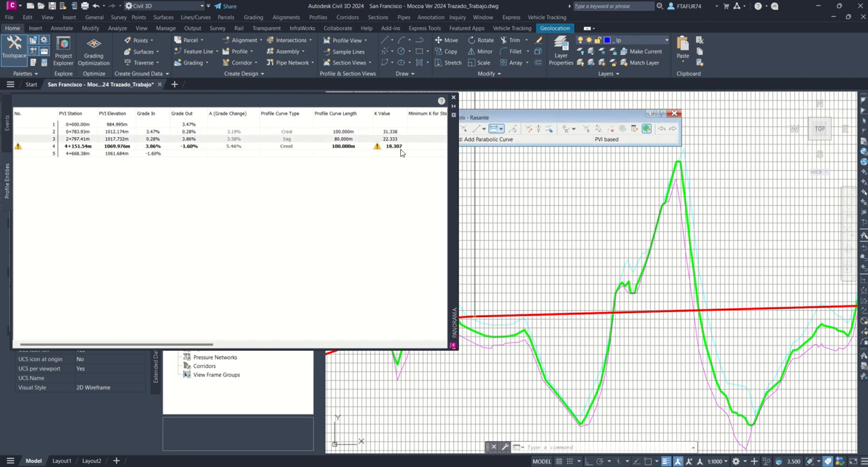
pyautogui.click(354, 149)
pyautogui.click(354, 147)
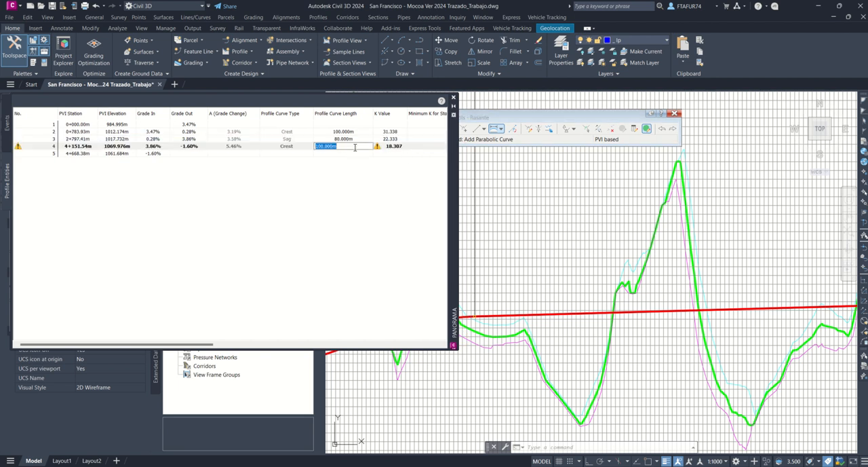
pyautogui.click(338, 139)
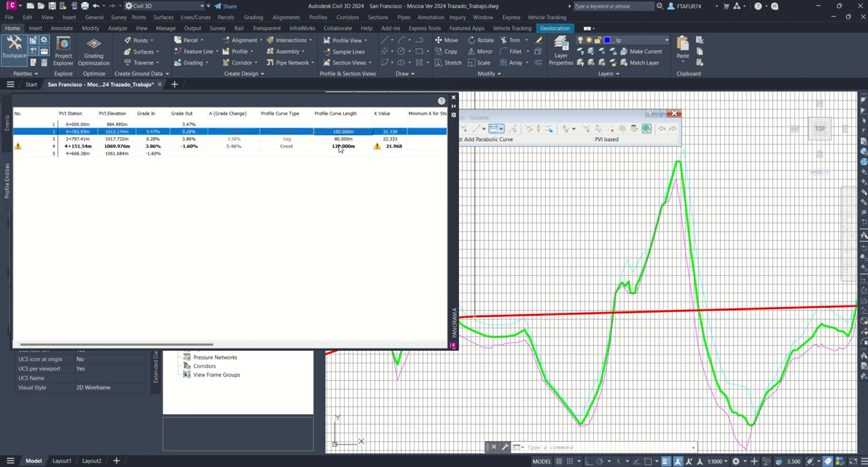
pyautogui.click(341, 149)
pyautogui.click(341, 147)
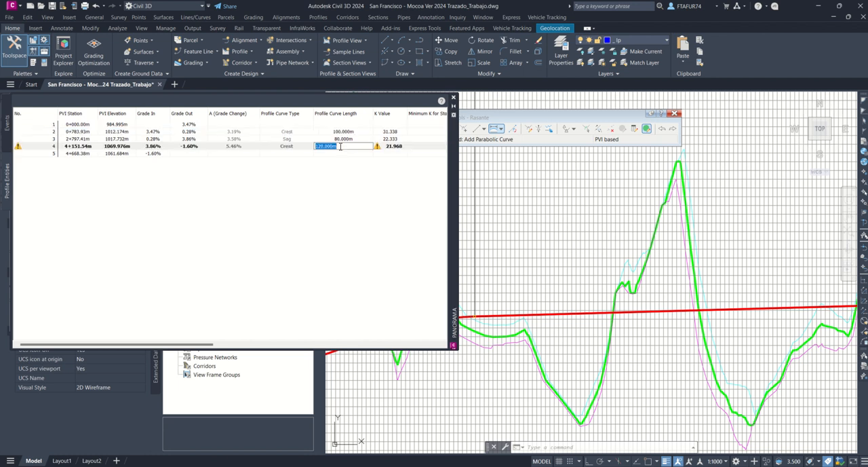
pyautogui.write('140')
pyautogui.press('Return')
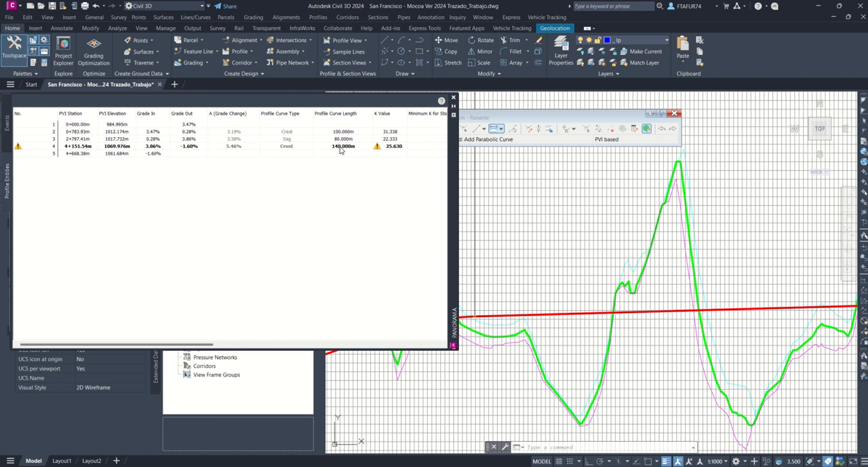
# Step: Set the curve length of the crest curve at PVI 4 to 180 m and close the entity table
pyautogui.click(341, 148)
pyautogui.click(341, 147)
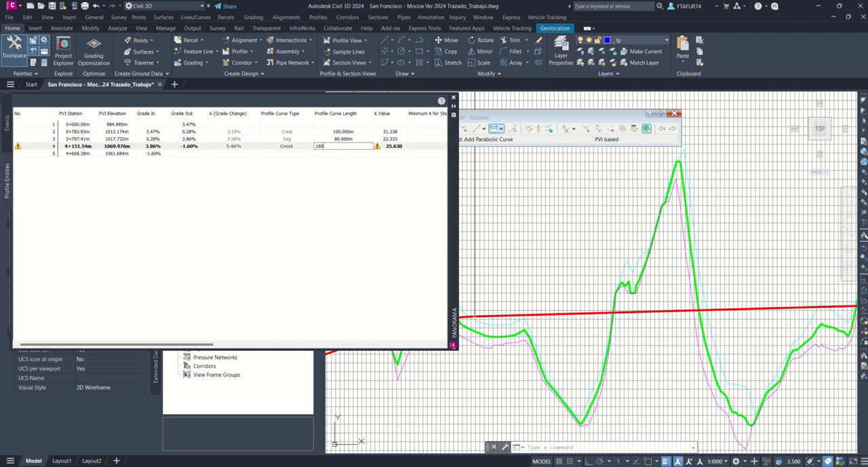
pyautogui.write('180')
pyautogui.press('Return')
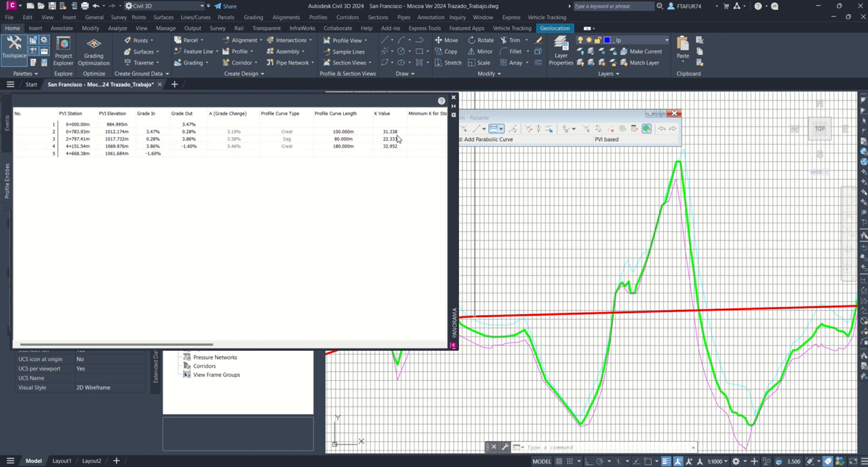
pyautogui.click(455, 99)
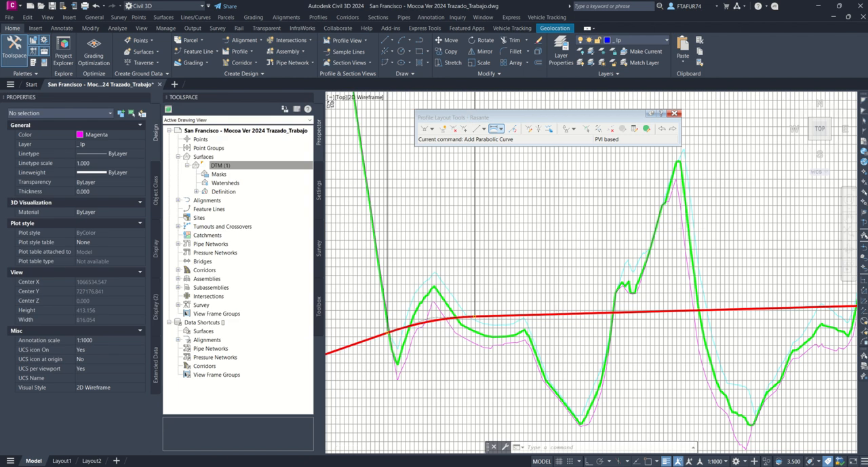
# Step: End the parabolic curve command and close the Rasante profile layout tools
pyautogui.scroll(-5, 555, 255)
pyautogui.scroll(-4, 555, 255)
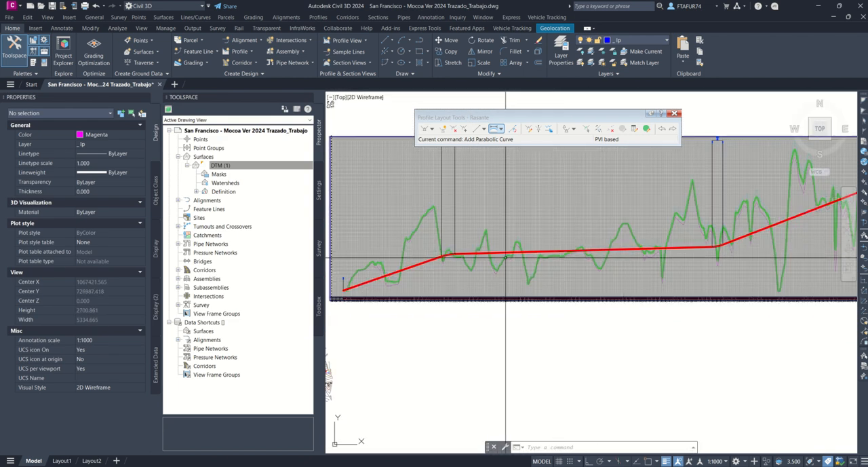
pyautogui.press('Escape')
pyautogui.press('Escape')
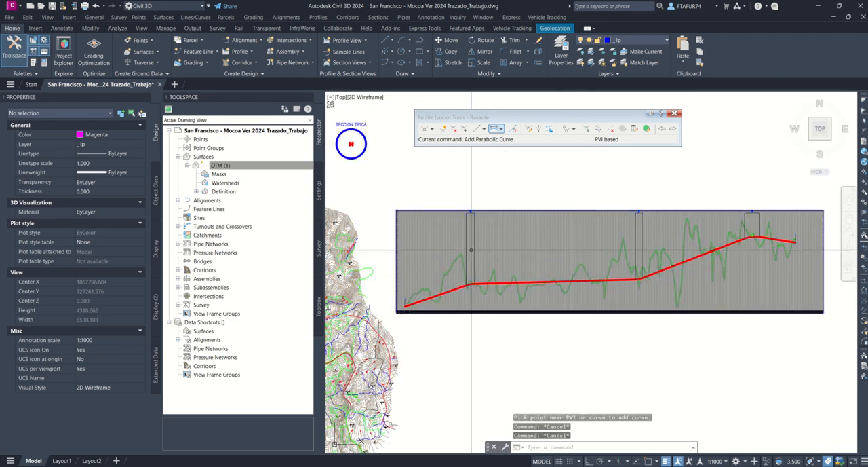
pyautogui.click(674, 114)
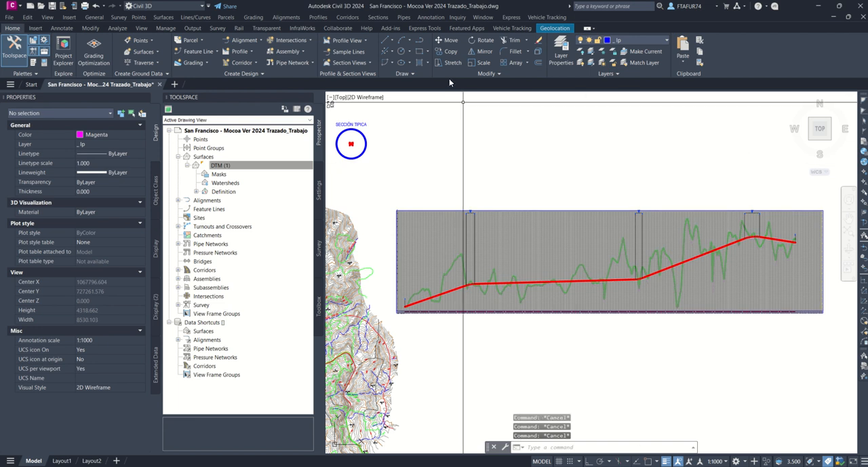
# Step: Start creating a corridor, using the Eje 01 alignment in the plan drawing and the Rasante profile as its baseline
pyautogui.click(348, 18)
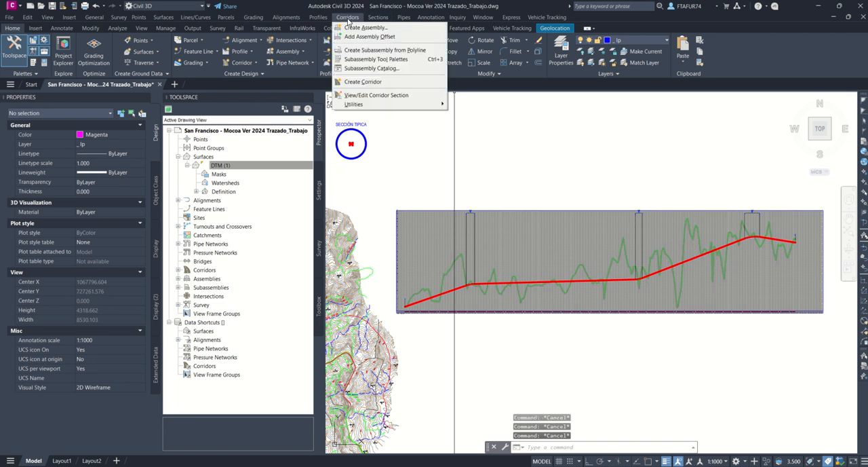
pyautogui.click(358, 83)
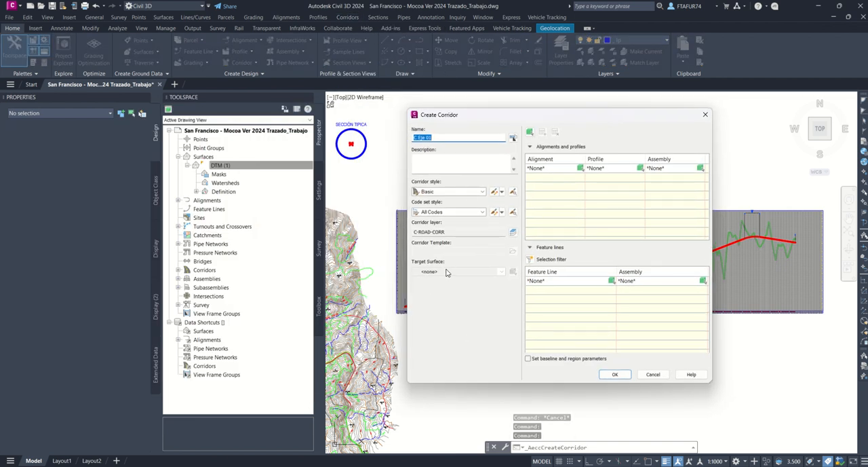
pyautogui.click(581, 167)
pyautogui.scroll(-5, 471, 190)
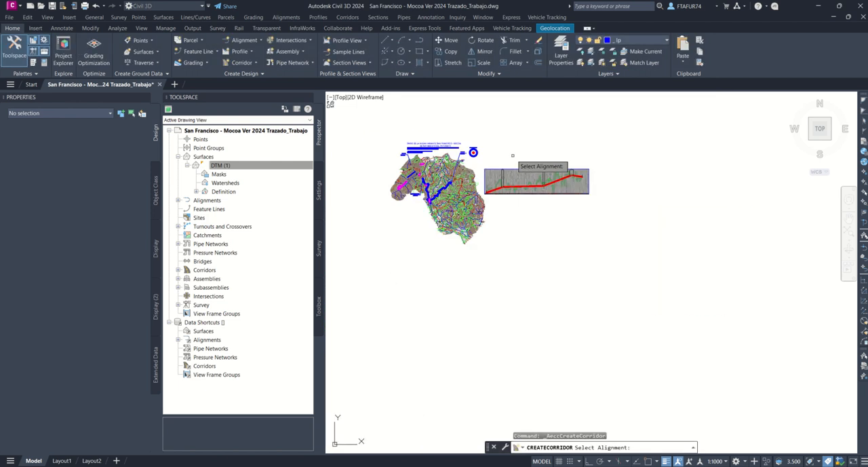
pyautogui.scroll(10, 420, 206)
pyautogui.scroll(4, 421, 207)
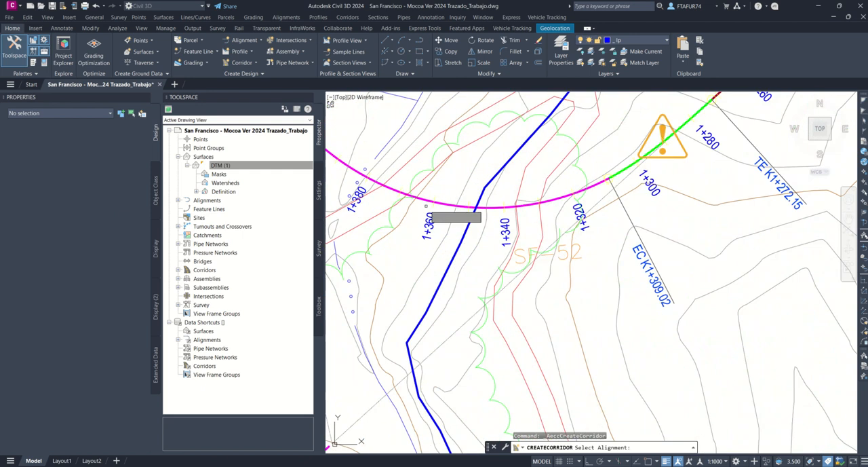
pyautogui.click(435, 203)
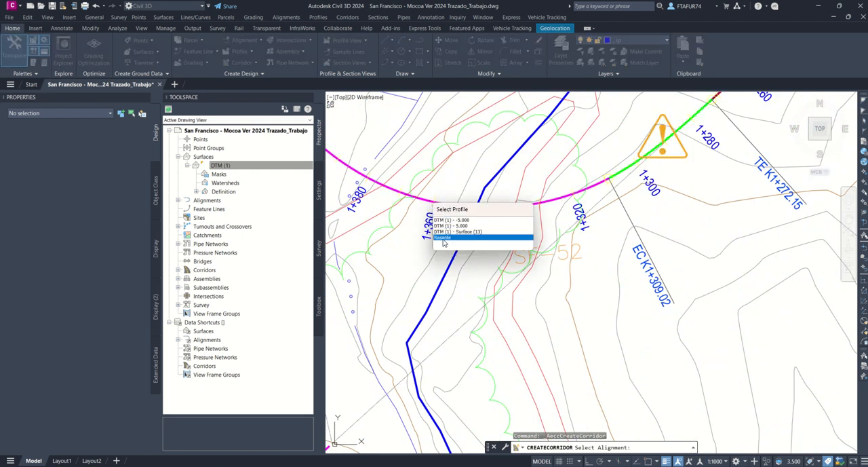
pyautogui.click(444, 239)
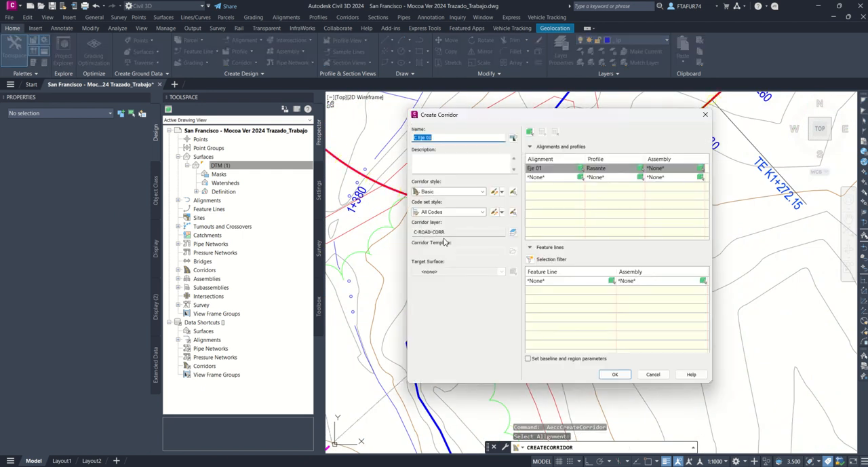
# Step: Assign the ST (3) assembly to the corridor and choose DTM (1) as its target surface
pyautogui.click(658, 169)
pyautogui.click(657, 170)
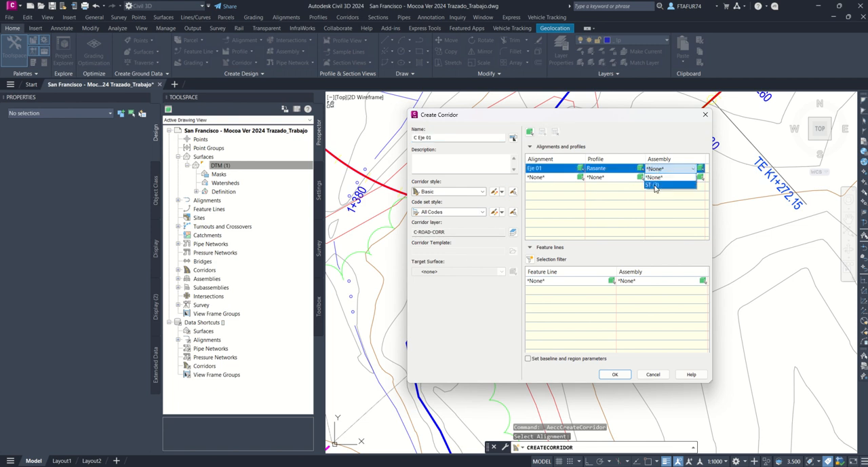
pyautogui.click(653, 185)
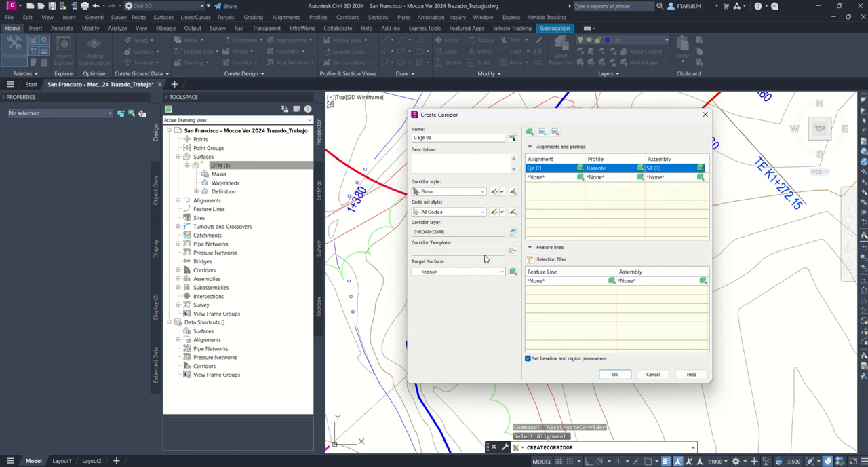
pyautogui.click(457, 271)
pyautogui.click(438, 287)
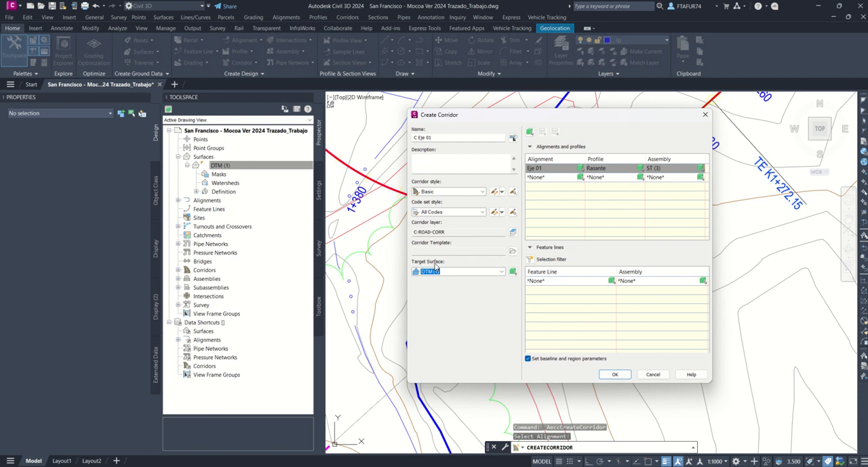
# Step: Create the C Eje 01 corridor and set its assembly frequency to 5 m along tangents, horizontal curves, spirals and vertical curves
pyautogui.click(615, 375)
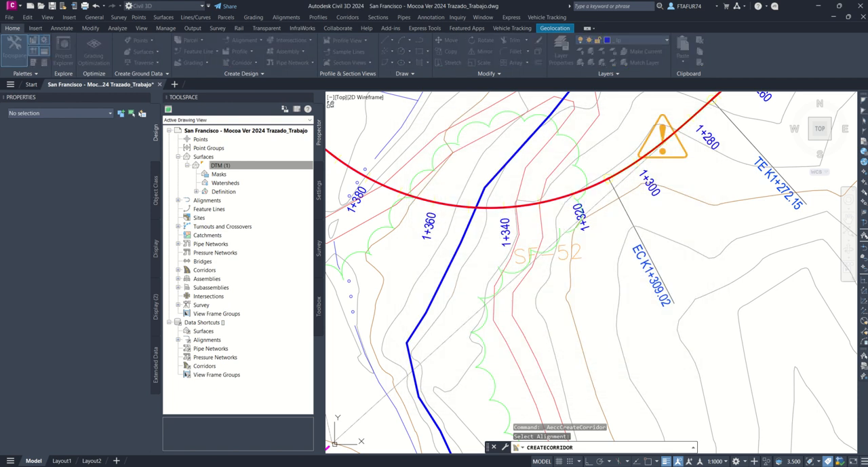
pyautogui.moveTo(407, 146); pyautogui.dragTo(550, 134)
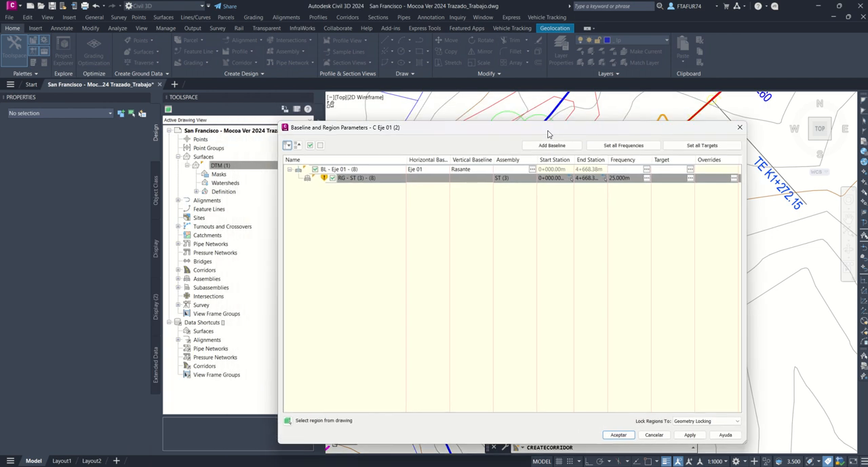
pyautogui.click(647, 170)
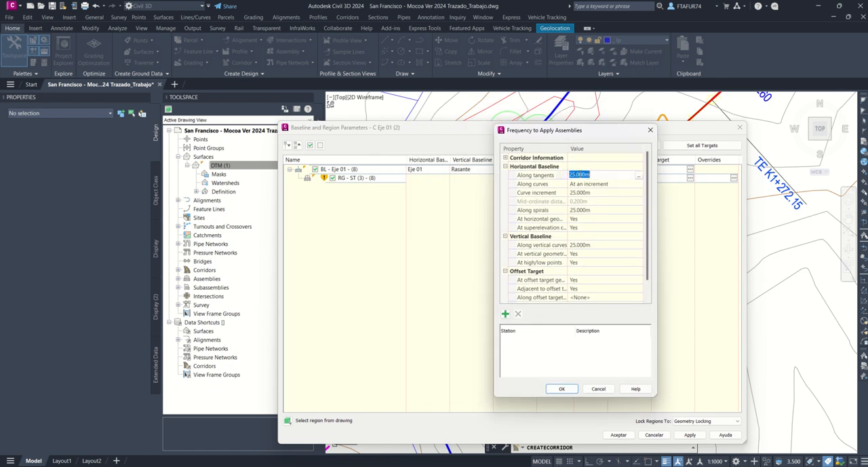
pyautogui.click(578, 193)
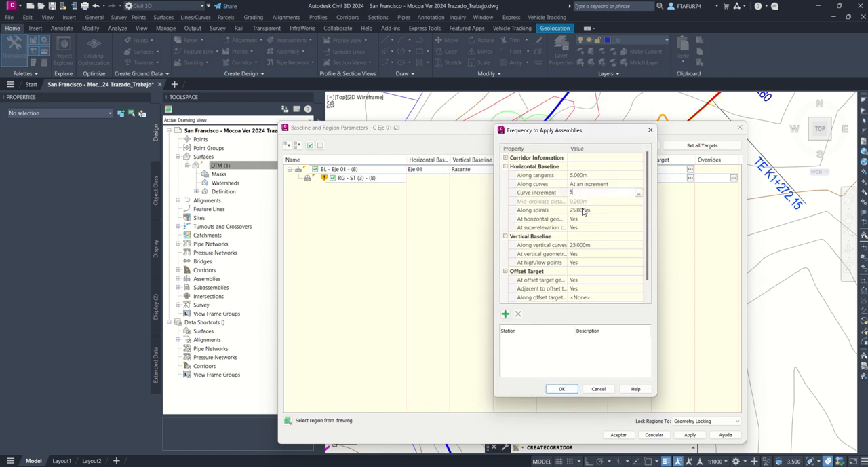
pyautogui.write('5')
pyautogui.press('Return')
pyautogui.click(588, 245)
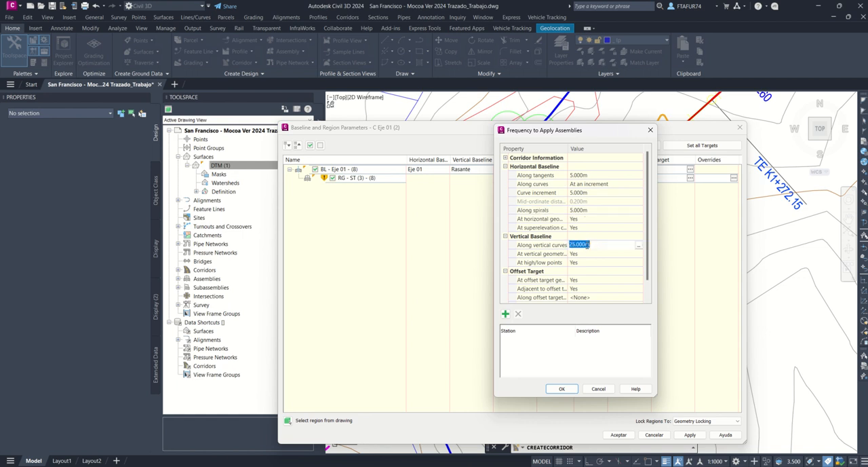
pyautogui.click(562, 388)
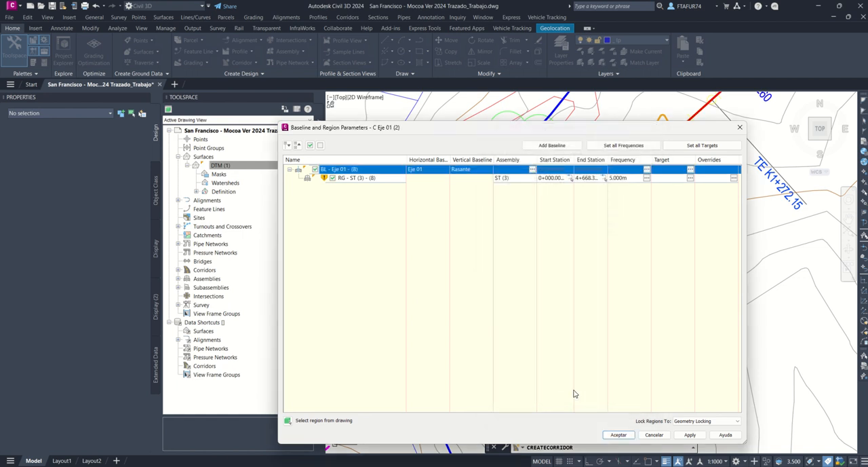
# Step: Accept the baseline and region parameters, rebuild the corridor and close the event list
pyautogui.click(618, 435)
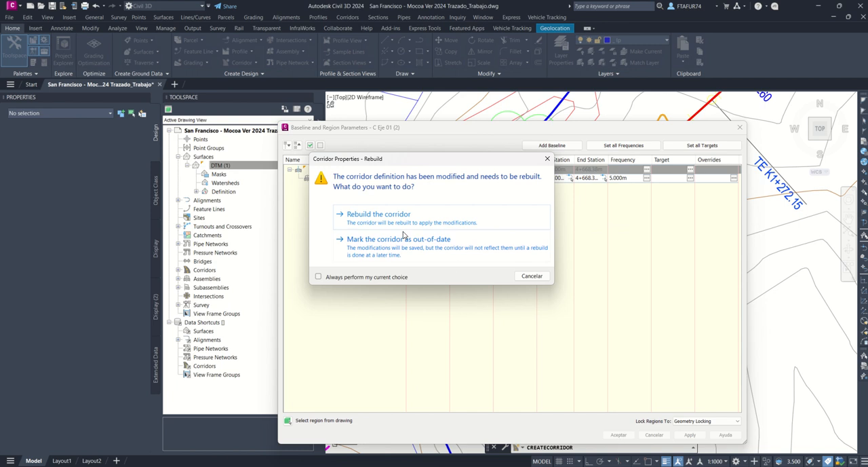
pyautogui.click(378, 215)
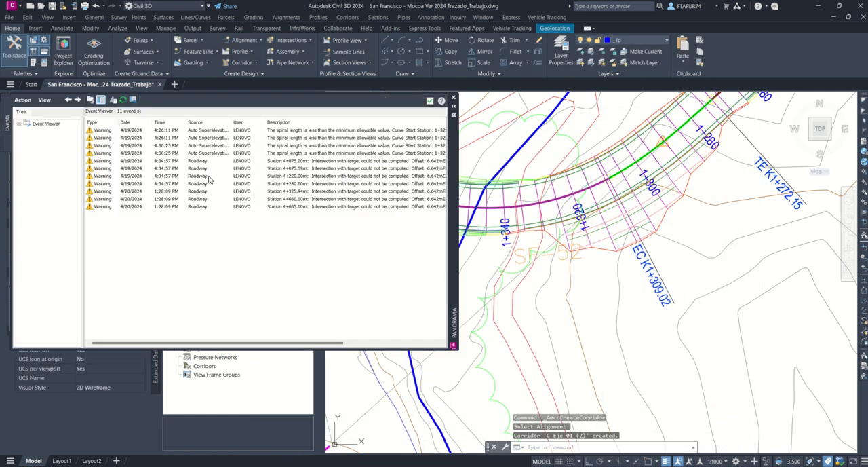
pyautogui.click(454, 97)
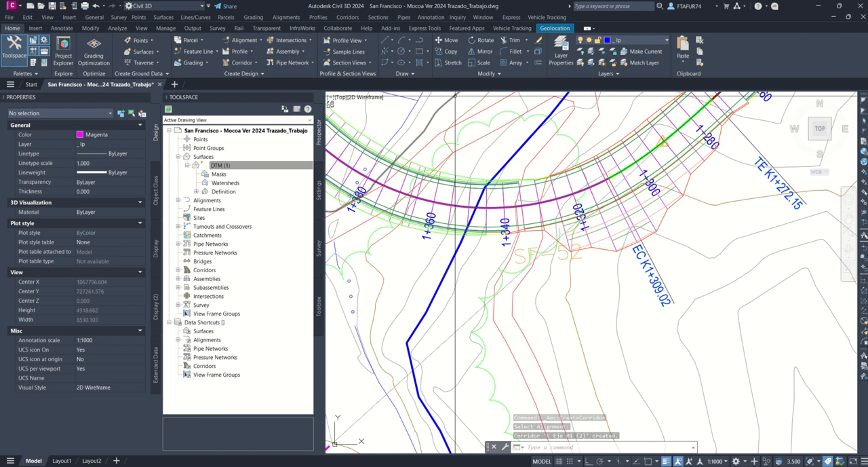
# Step: Save the drawing with the newly built corridor
pyautogui.scroll(-5, 496, 206)
pyautogui.scroll(10, 496, 206)
pyautogui.press('Escape')
pyautogui.press('Escape')
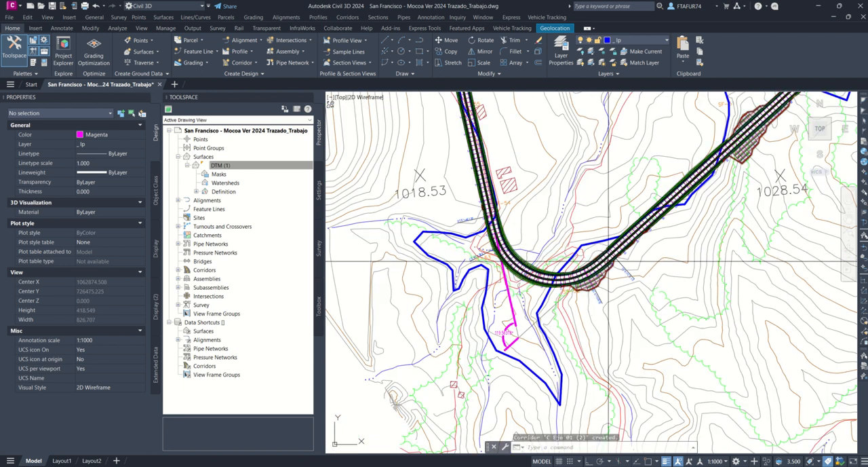
pyautogui.click(53, 5)
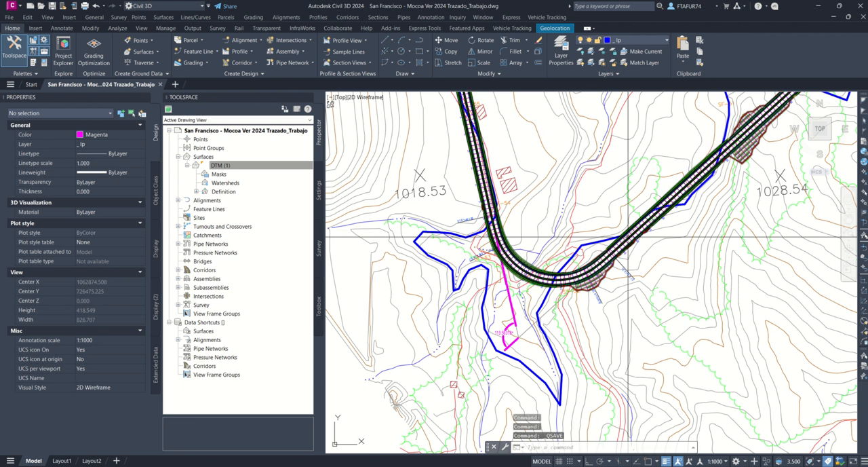
# Step: Start the Drive view for the Eje 01 corridor along its Crown feature line
pyautogui.moveTo(630, 232); pyautogui.dragTo(406, 396, button='middle')
pyautogui.scroll(4, 613, 222)
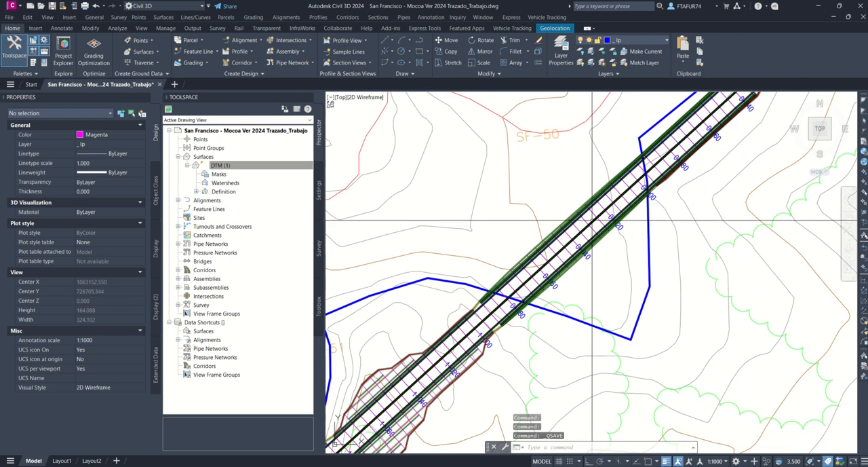
pyautogui.click(596, 216)
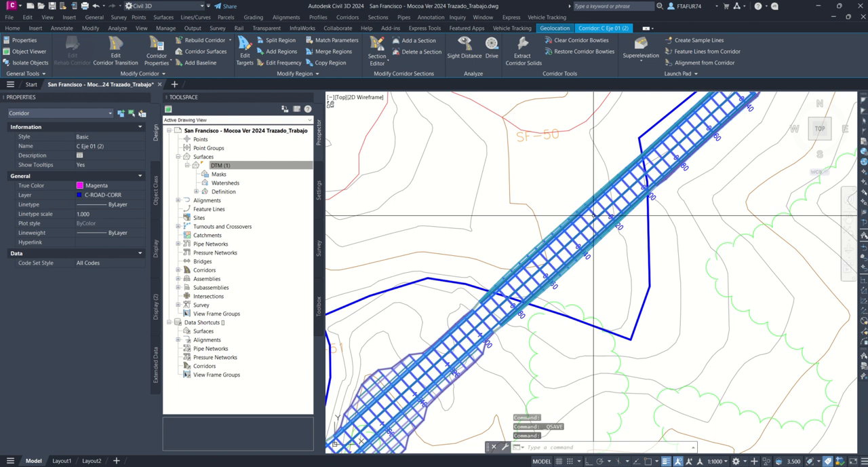
pyautogui.click(492, 49)
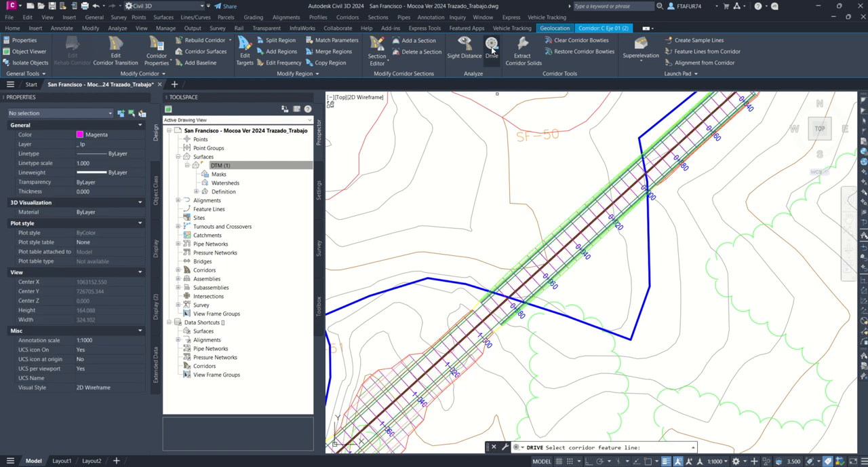
pyautogui.click(584, 235)
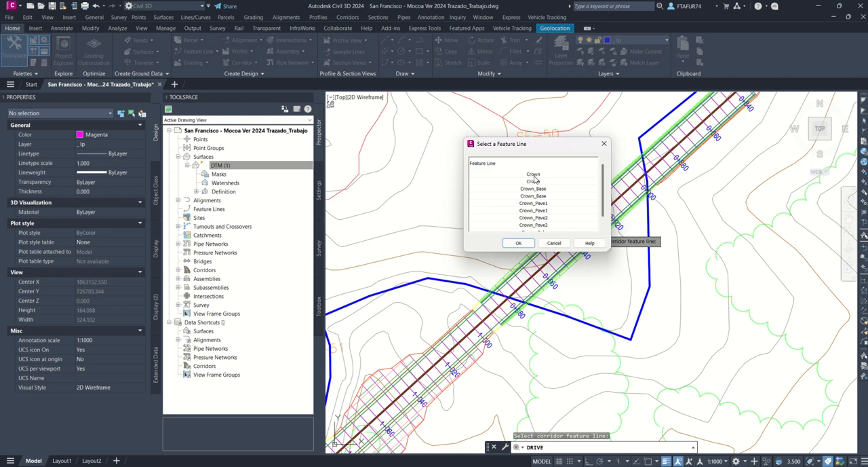
pyautogui.click(535, 176)
pyautogui.click(518, 243)
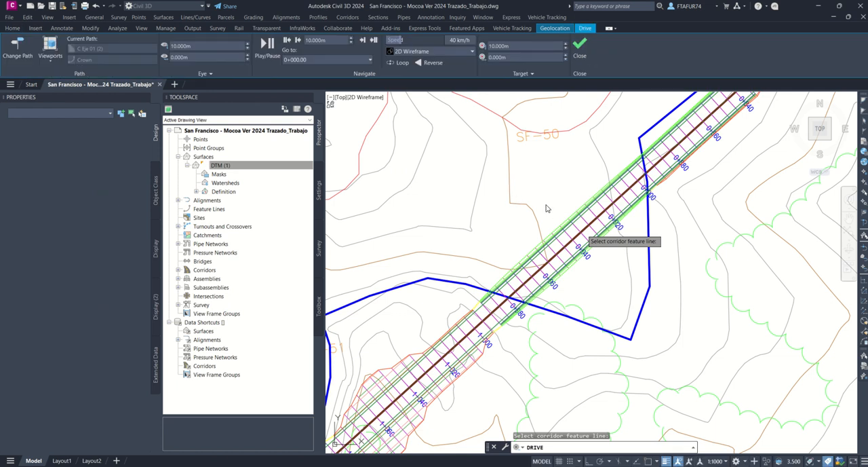
pyautogui.click(546, 206)
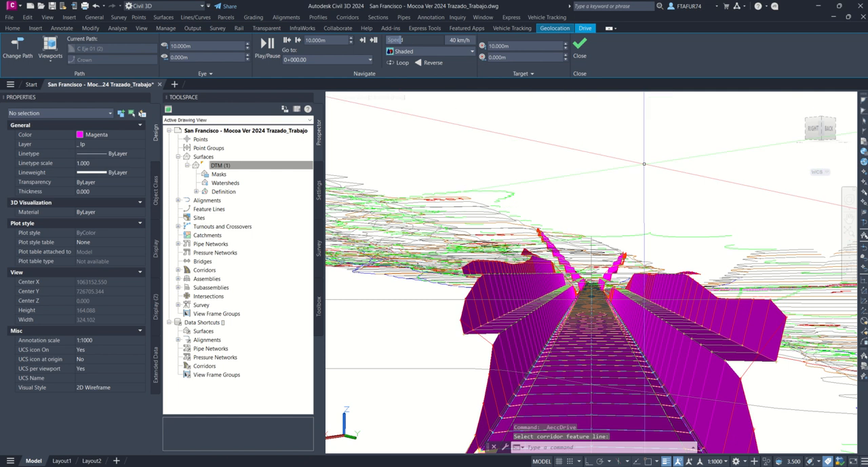
# Step: Play the drive-through along the corridor's Crown line, stop it and return to the plan view
pyautogui.click(267, 45)
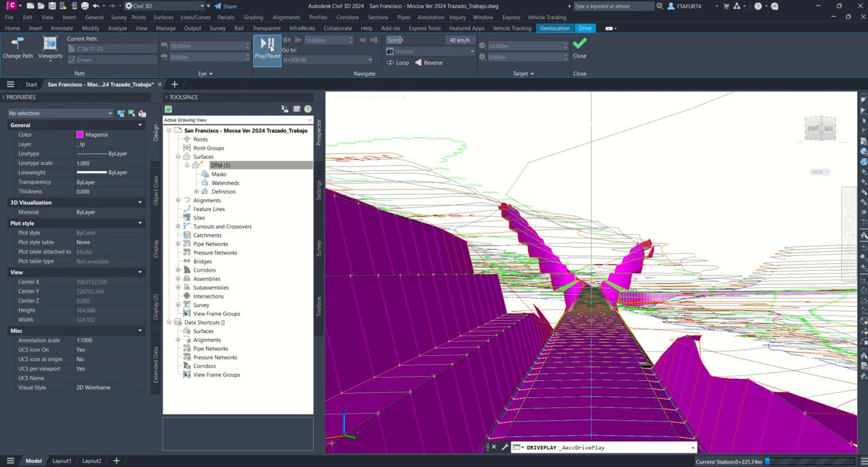
pyautogui.click(581, 56)
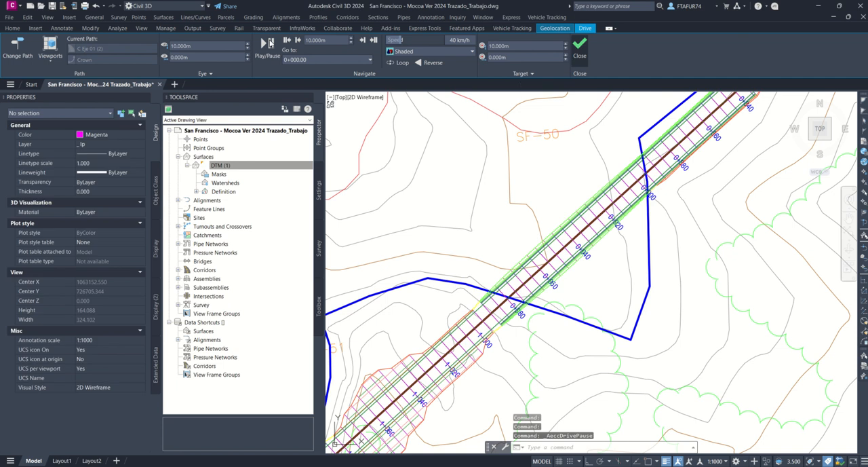
pyautogui.click(581, 56)
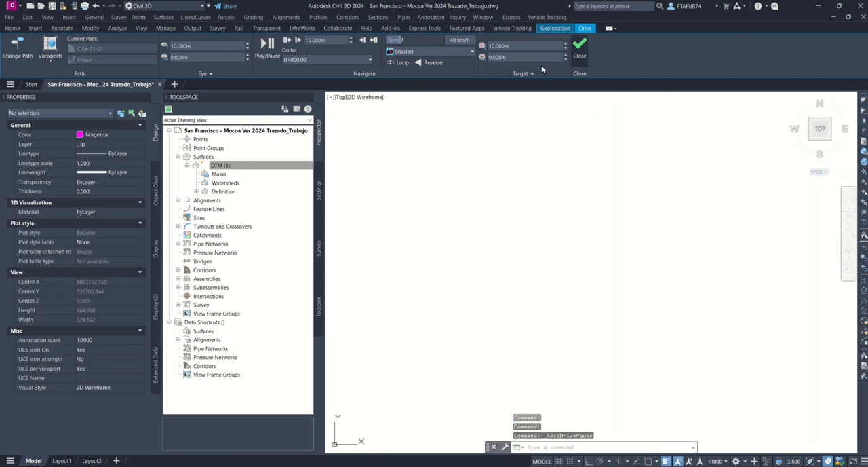
# Step: Save the current drawing after the corridor drive-through
pyautogui.scroll(-8, 623, 194)
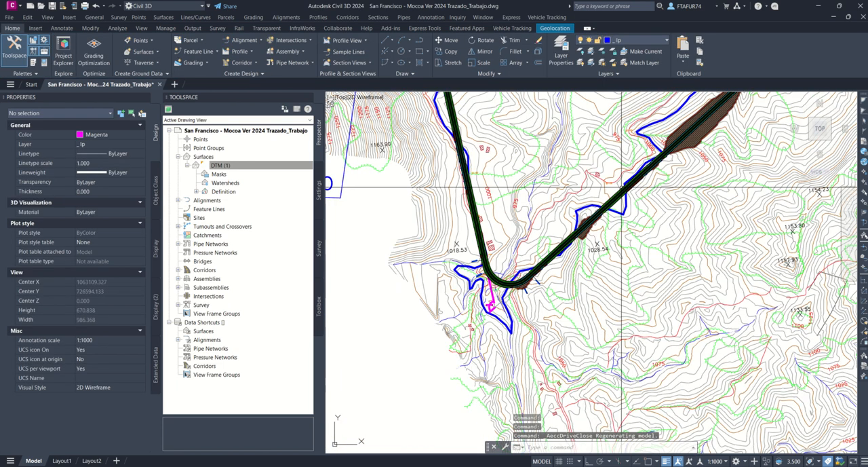
pyautogui.scroll(2, 577, 184)
pyautogui.moveTo(577, 184); pyautogui.dragTo(595, 211, button='middle')
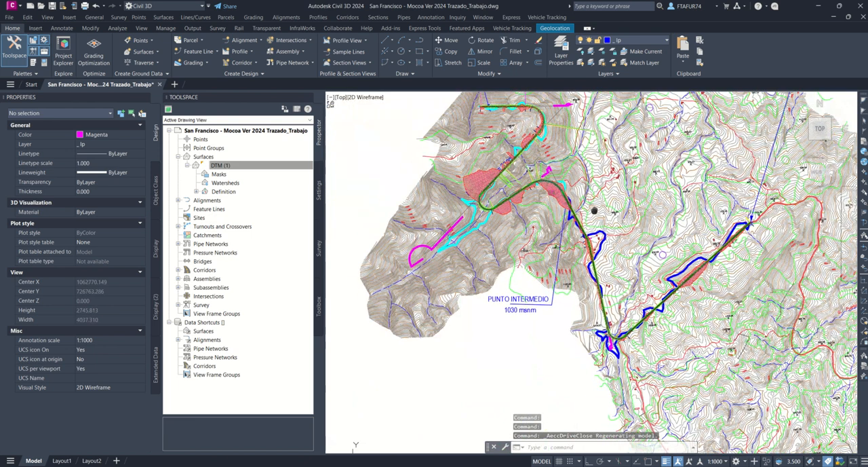
pyautogui.click(53, 7)
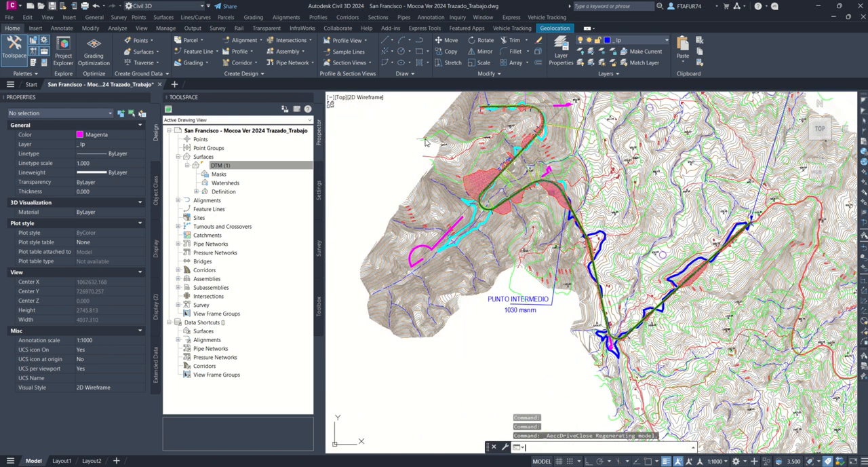
pyautogui.moveTo(522, 243); pyautogui.dragTo(508, 261, button='middle')
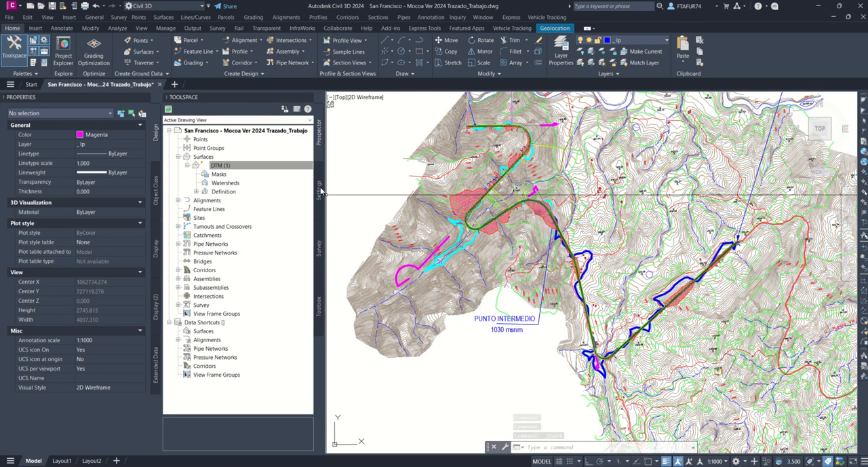
# Step: Set the drawing's zone category to Colombia and its coordinate system to MAGNA-SIRGAS / Colombia Bogota zone
pyautogui.click(319, 191)
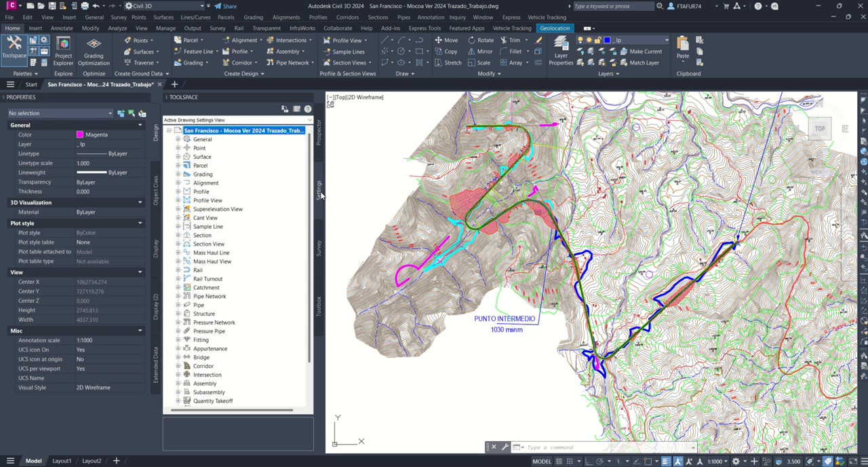
pyautogui.rightClick(266, 132)
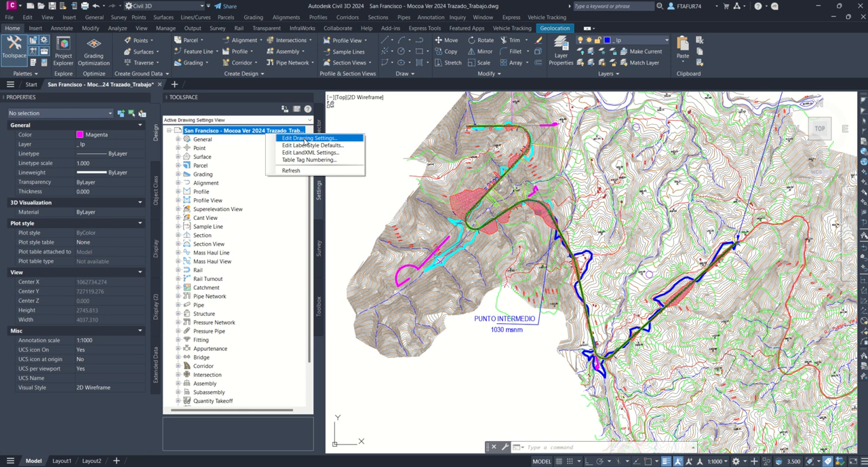
pyautogui.click(307, 138)
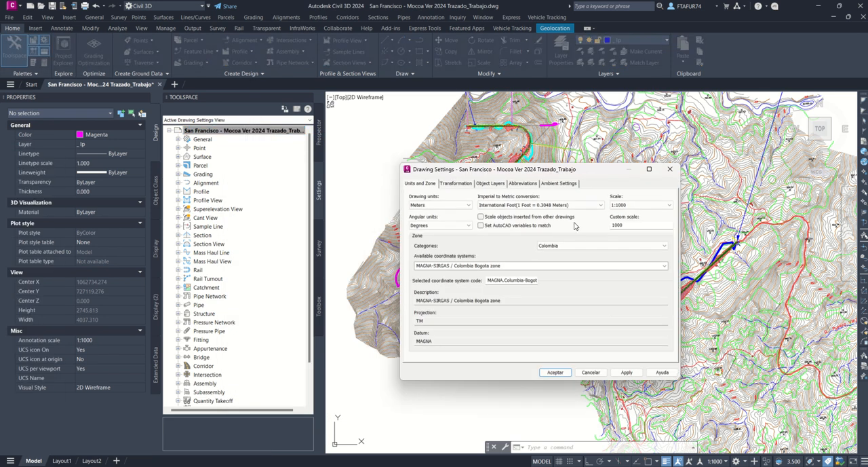
pyautogui.click(580, 246)
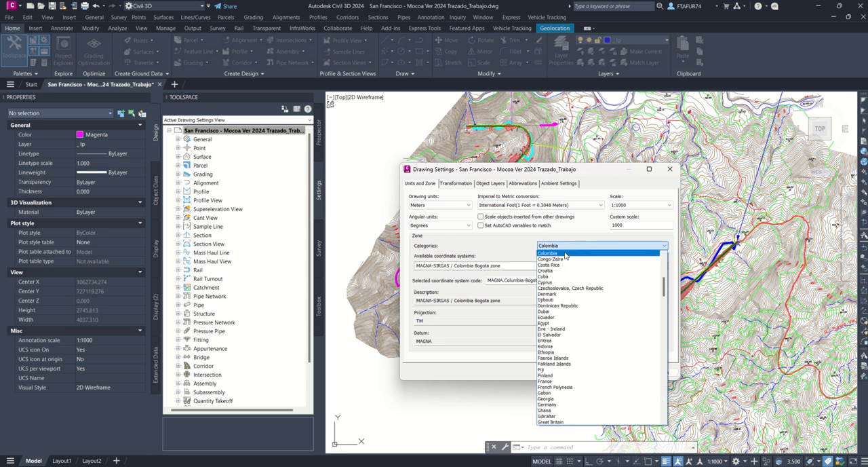
pyautogui.click(565, 253)
pyautogui.click(528, 266)
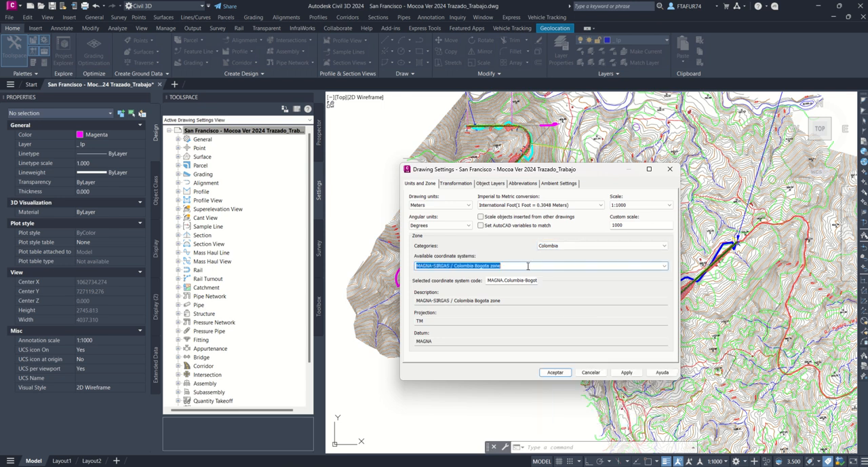
pyautogui.click(666, 268)
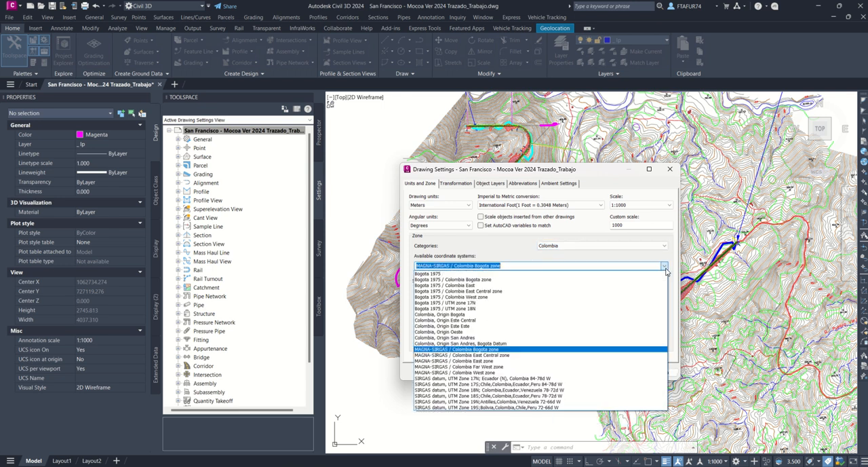
pyautogui.click(485, 350)
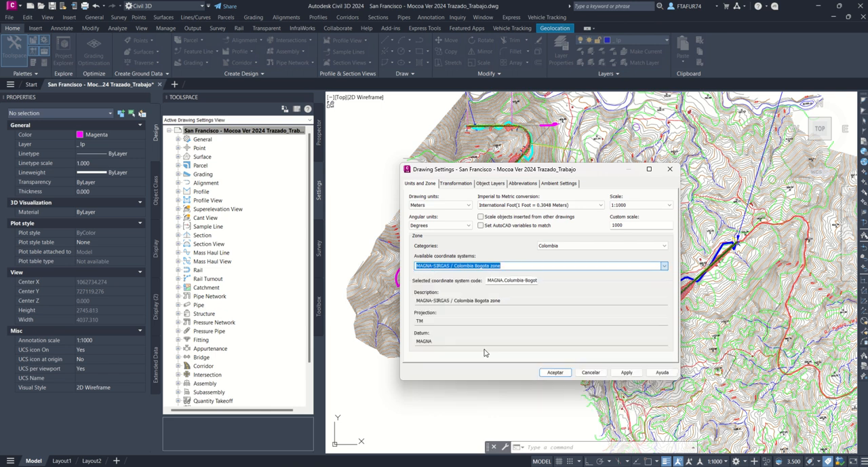
pyautogui.click(556, 371)
# Step: Save the drawing with its assigned coordinate zone
pyautogui.hotkey('ctrl', 's')
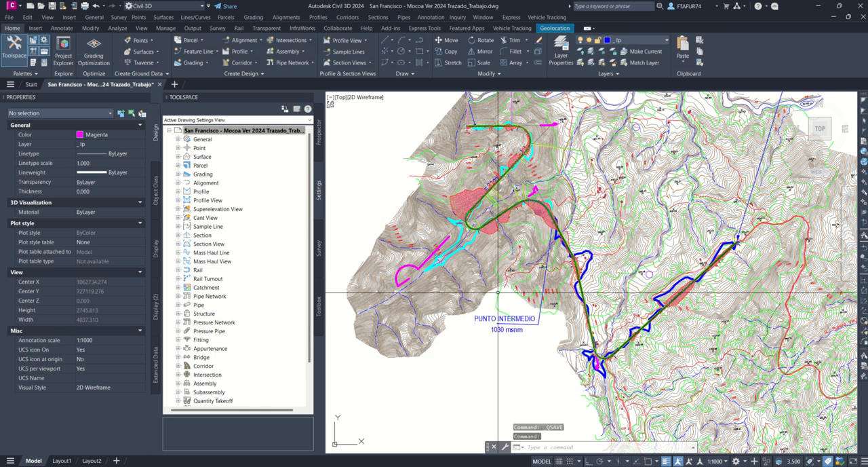
pyautogui.scroll(-2, 390, 275)
pyautogui.moveTo(516, 230); pyautogui.dragTo(494, 258, button='middle')
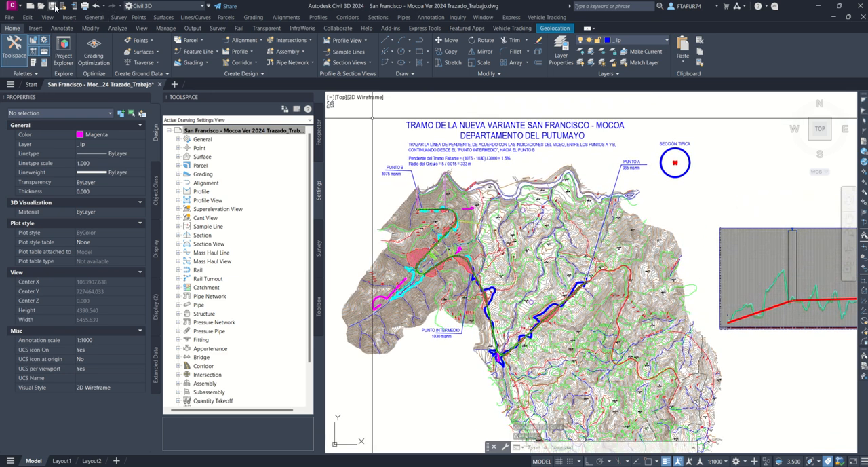
pyautogui.click(52, 6)
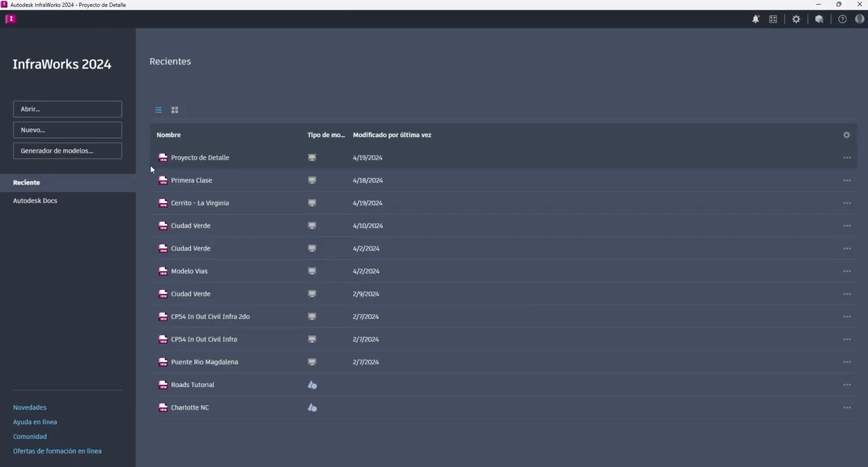
# Step: Start a new local model in C:/_Infra/ and name it Proyecto de Traza Nuevo
pyautogui.click(30, 135)
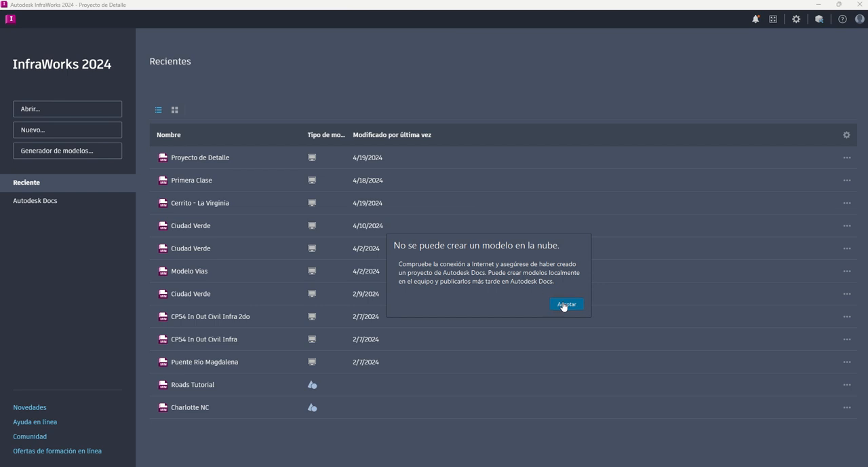
pyautogui.click(563, 305)
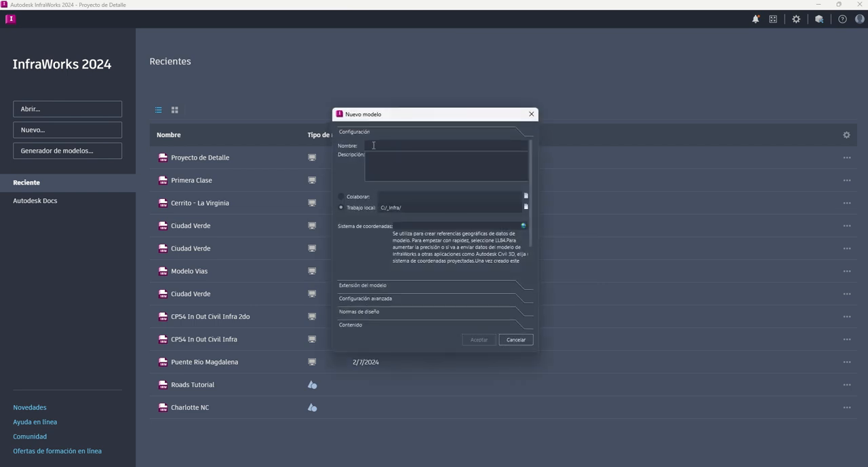
pyautogui.write('Proyecto de Traza Nuevo')
# Step: Set the new model's coordinate system to MAGNA-SIRGAS / Colombia Bogota zone and create the model
pyautogui.click(524, 226)
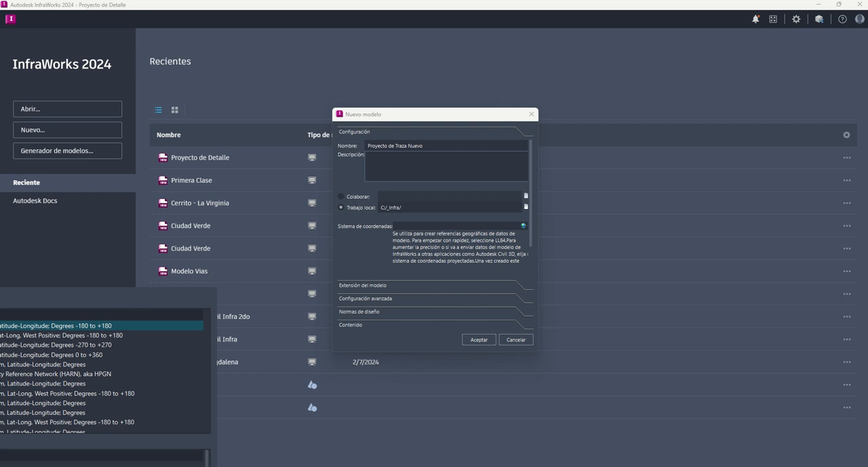
pyautogui.scroll(3, 105, 372)
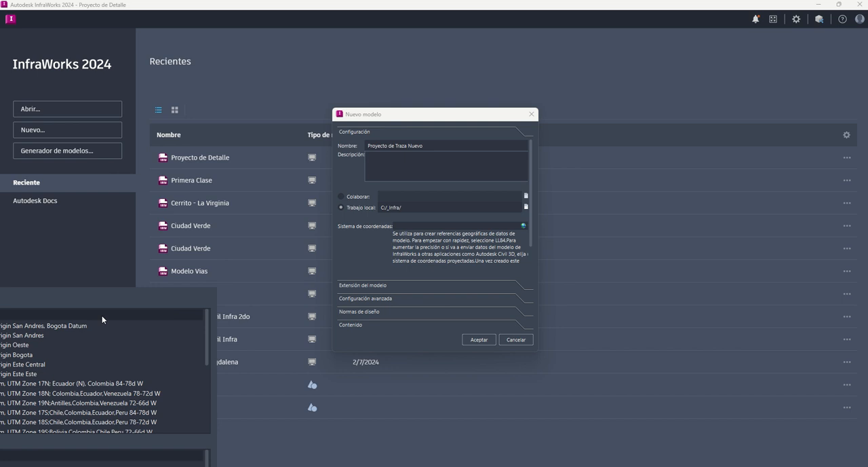
pyautogui.scroll(-5, 105, 371)
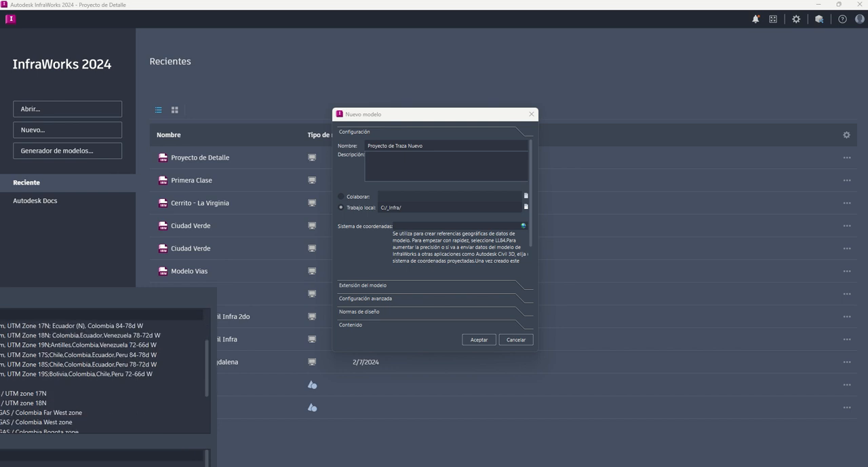
pyautogui.scroll(-1, 105, 371)
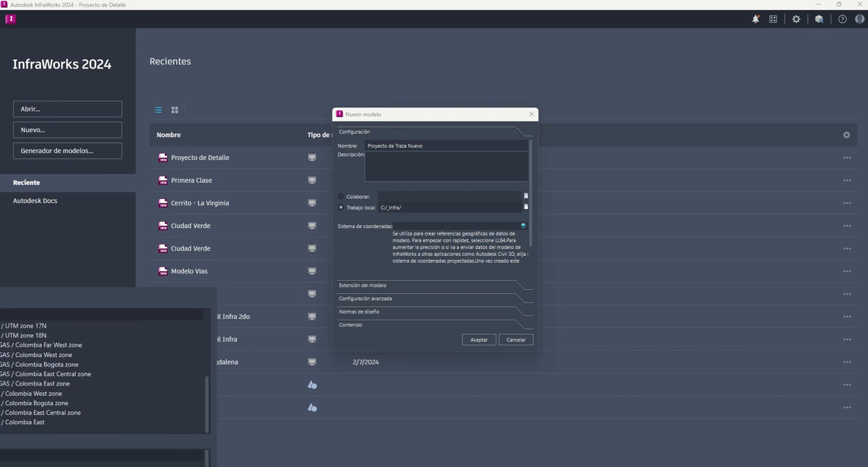
pyautogui.scroll(3, 106, 371)
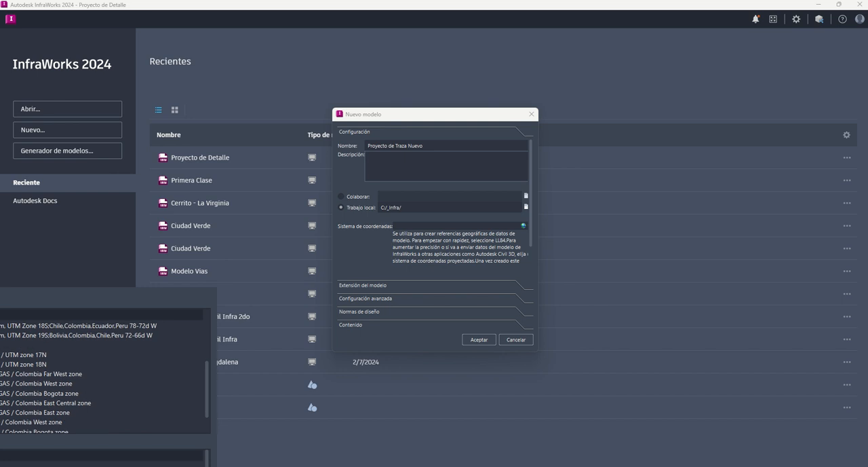
pyautogui.click(49, 374)
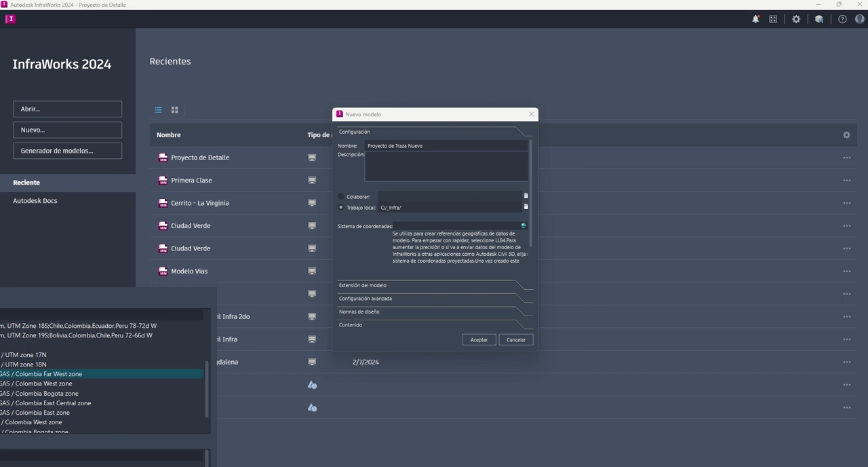
pyautogui.click(49, 393)
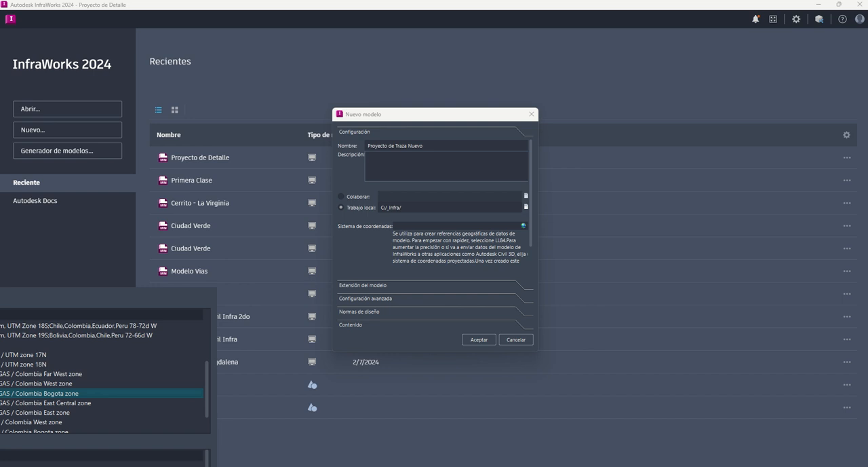
pyautogui.doubleClick(66, 396)
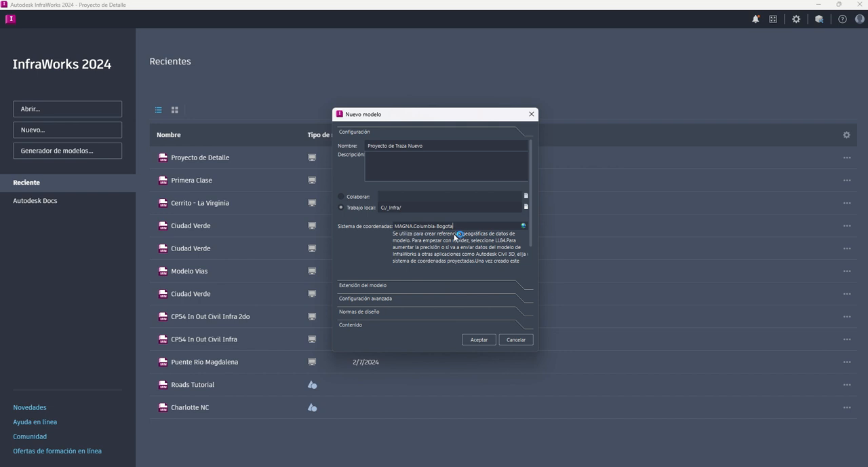
pyautogui.click(484, 340)
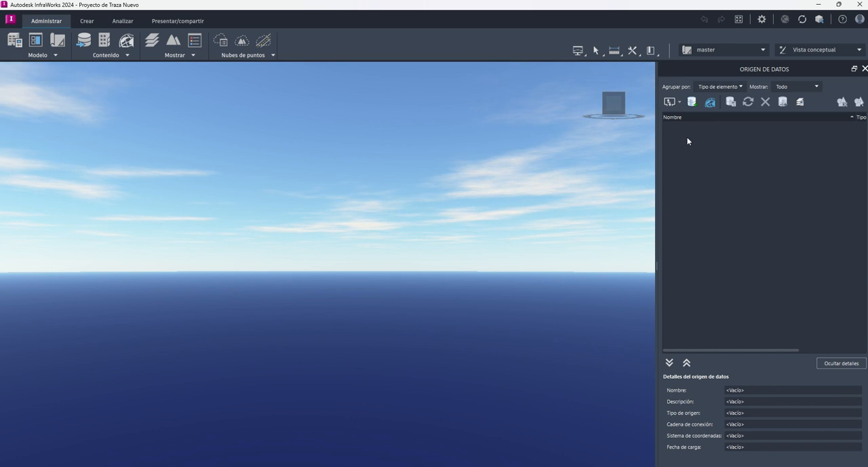
# Step: Add San Francisco - Mocoa Ver 2024 Trazado_Trabajo.dwg as a Civil 3D DWG data source, including its roads, DTM and corridor coverages
pyautogui.click(82, 43)
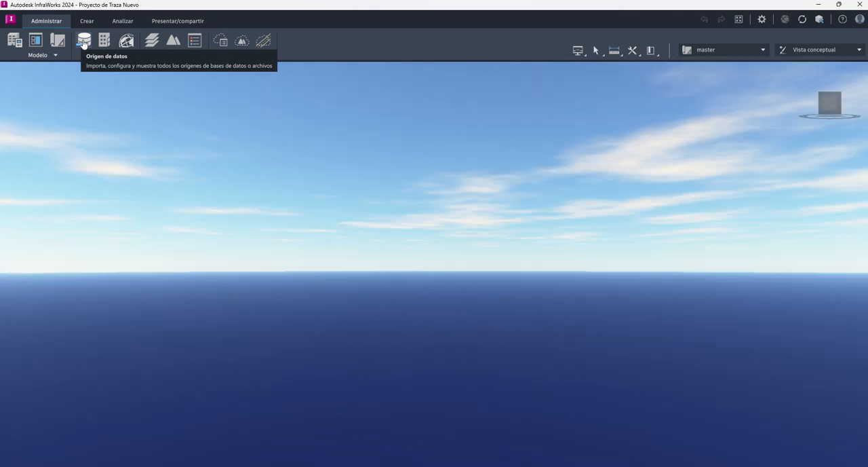
pyautogui.click(83, 42)
pyautogui.click(82, 43)
pyautogui.click(83, 43)
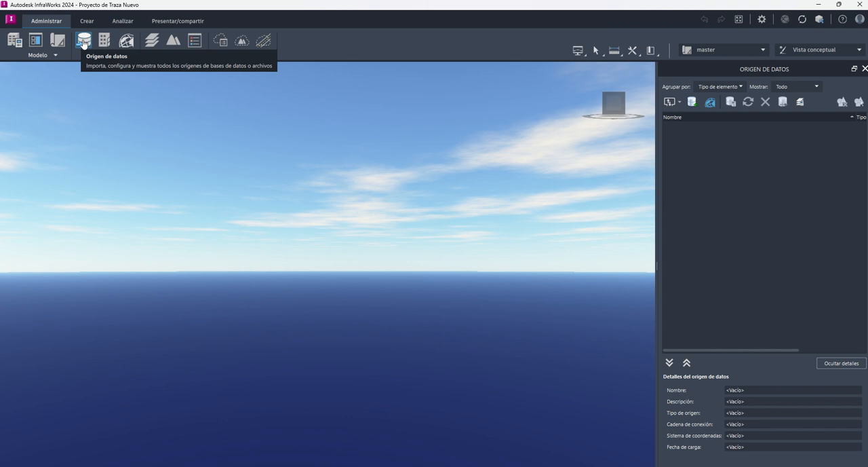
pyautogui.click(680, 102)
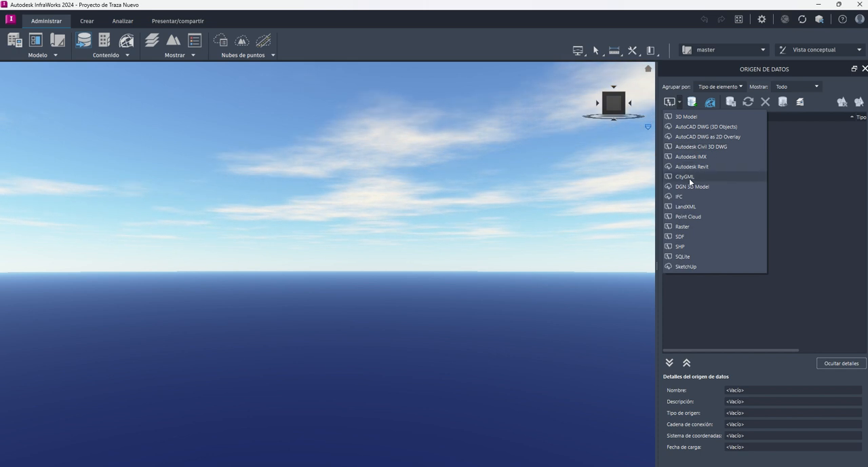
pyautogui.click(702, 145)
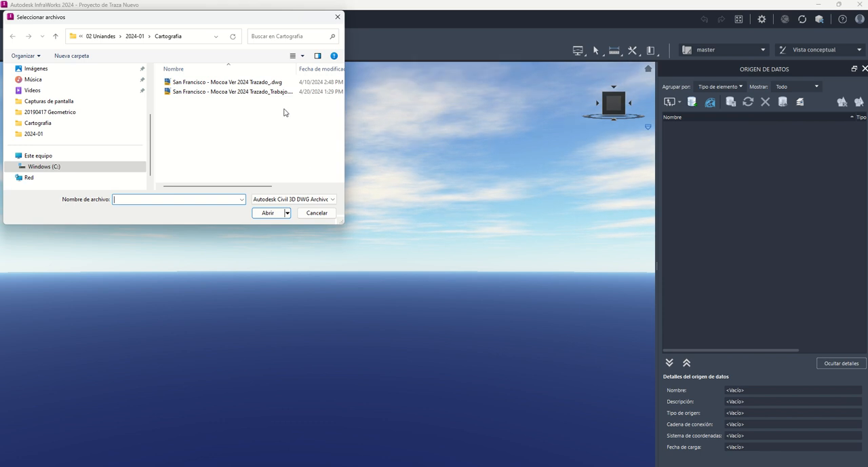
pyautogui.click(272, 91)
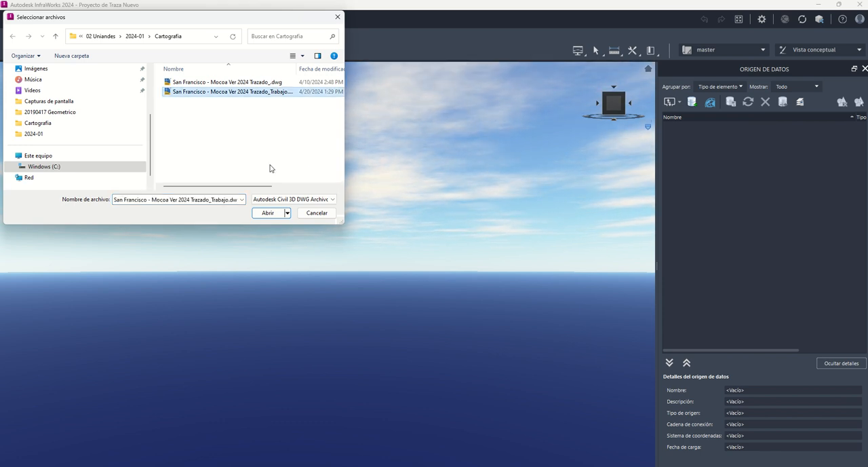
pyautogui.click(268, 213)
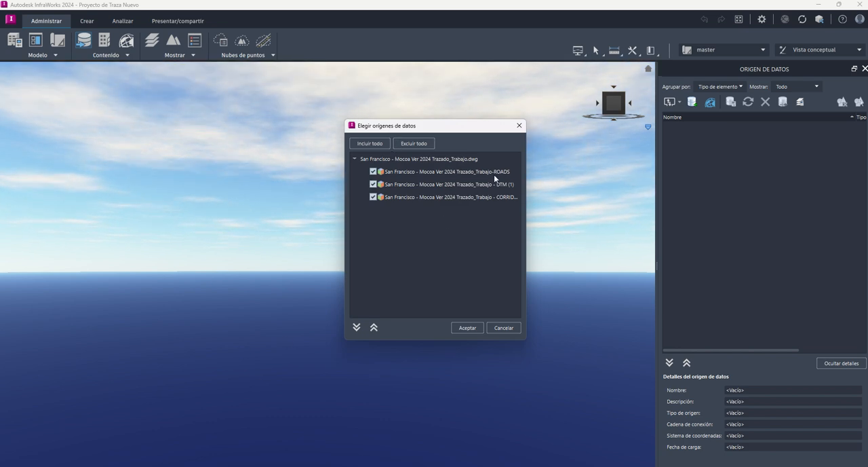
pyautogui.click(466, 328)
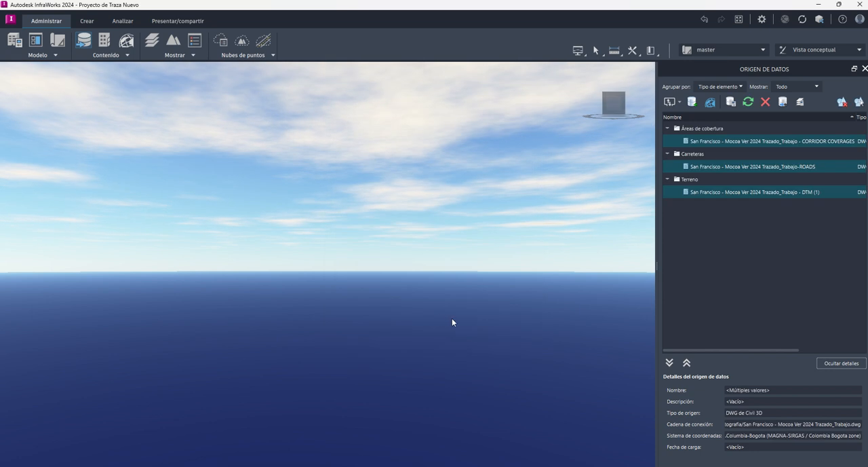
# Step: Configure the corridor coverages, roads and DTM sources together, keeping their settings, and refresh them into the model
pyautogui.rightClick(719, 141)
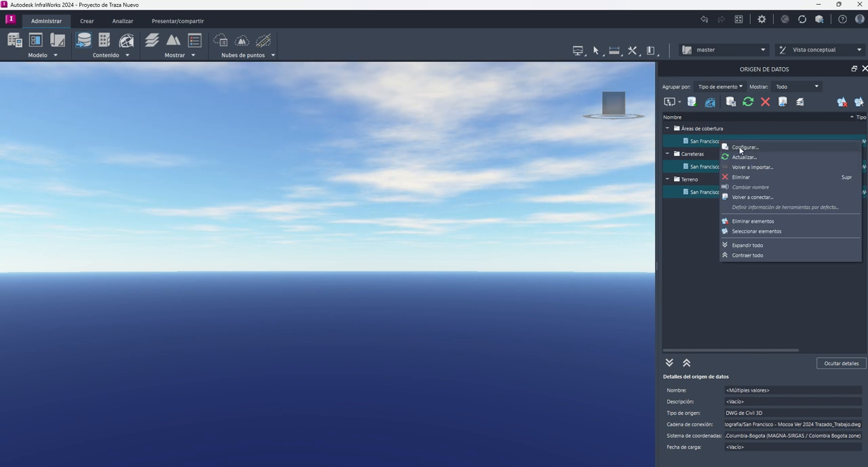
pyautogui.click(741, 148)
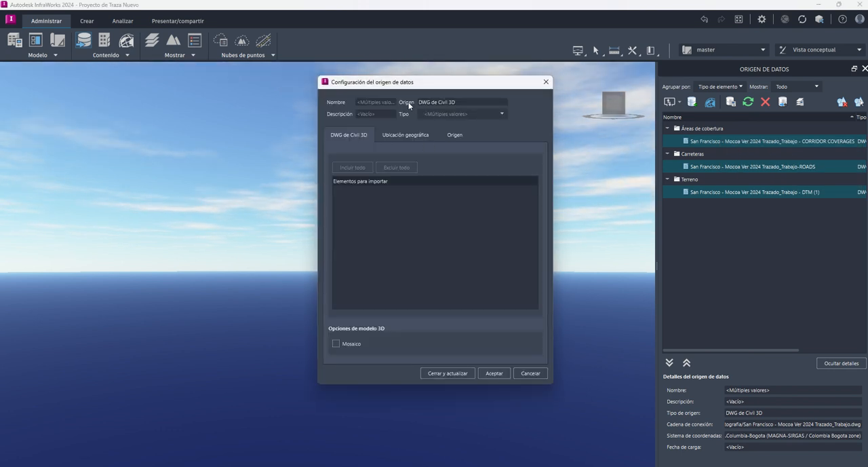
pyautogui.click(440, 373)
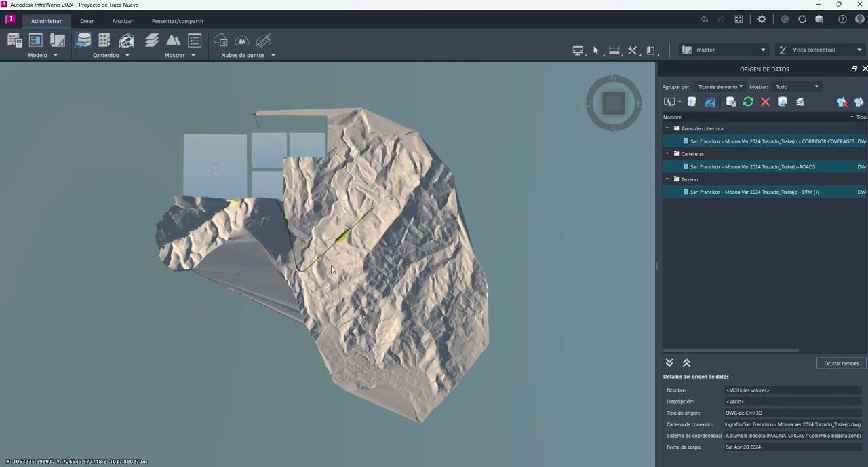
# Step: Examine the imported terrain, road and corridor slopes in 3D, from the overall view down to road level
pyautogui.scroll(1, 222, 191)
pyautogui.scroll(6, 222, 191)
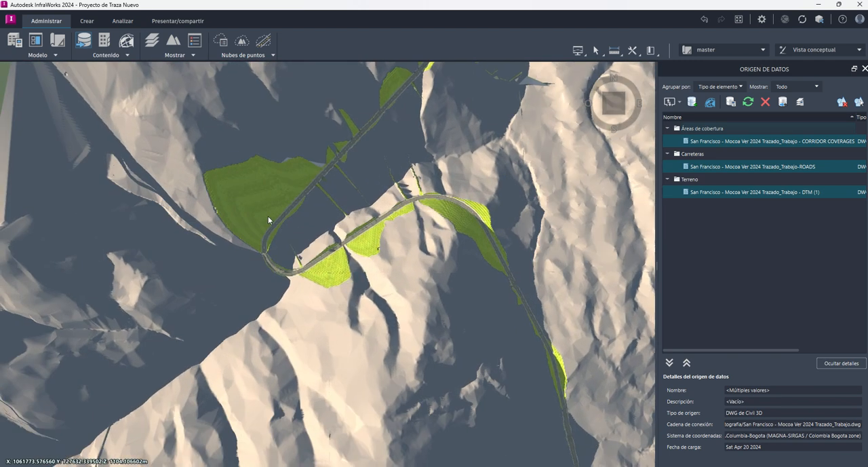
pyautogui.moveTo(268, 220); pyautogui.dragTo(441, 306, button='middle')
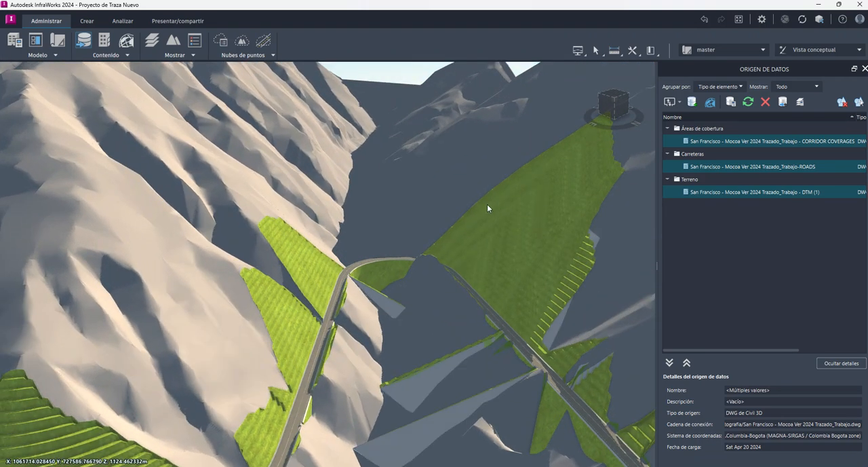
pyautogui.moveTo(578, 175); pyautogui.dragTo(545, 157)
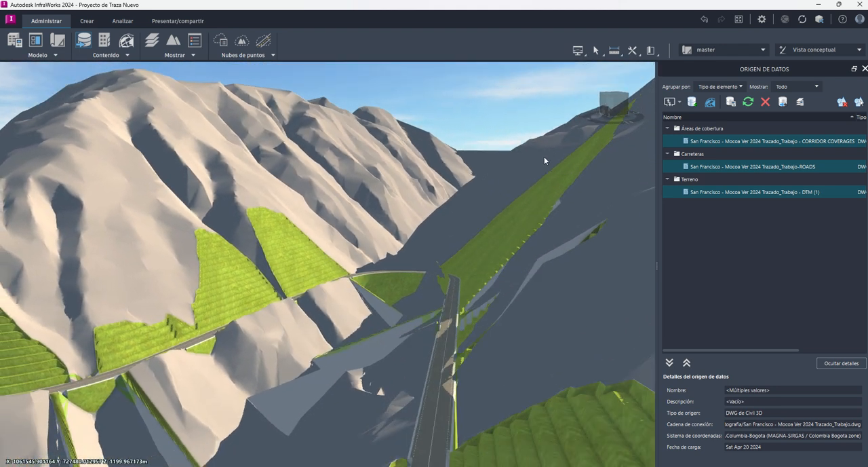
pyautogui.moveTo(545, 306); pyautogui.dragTo(420, 287)
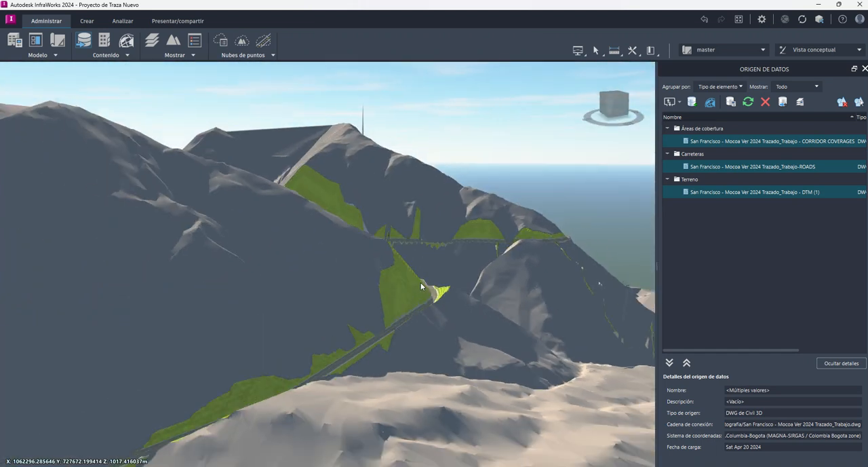
pyautogui.scroll(-6, 414, 290)
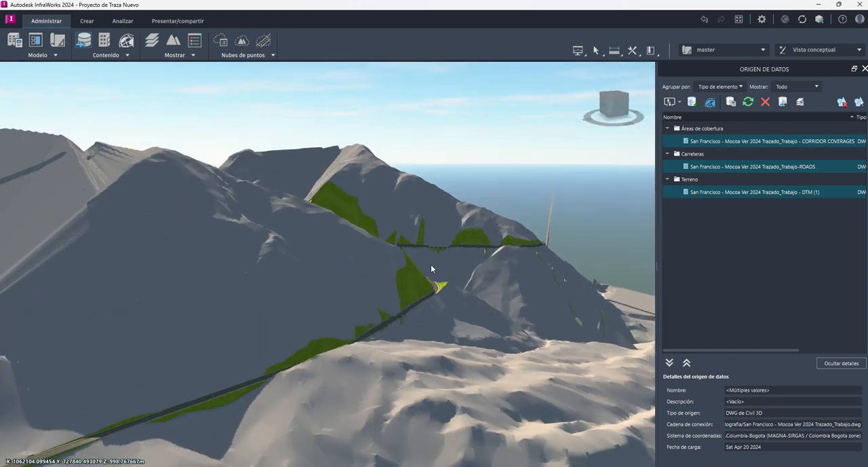
pyautogui.scroll(6, 261, 392)
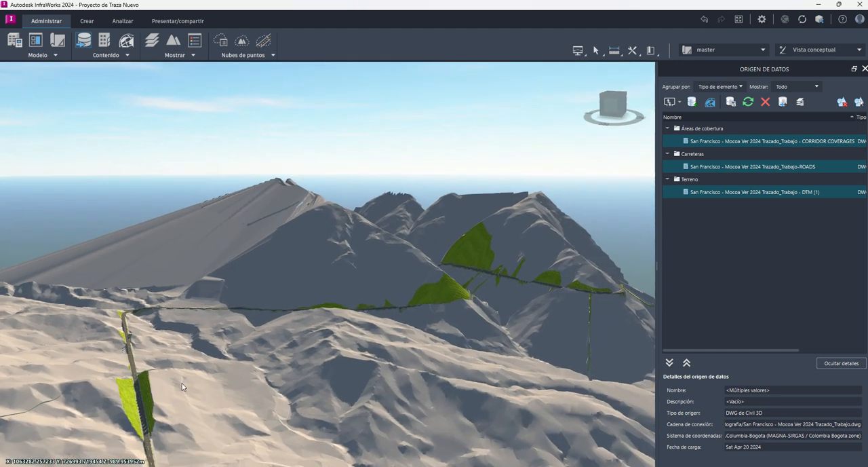
pyautogui.scroll(5, 174, 374)
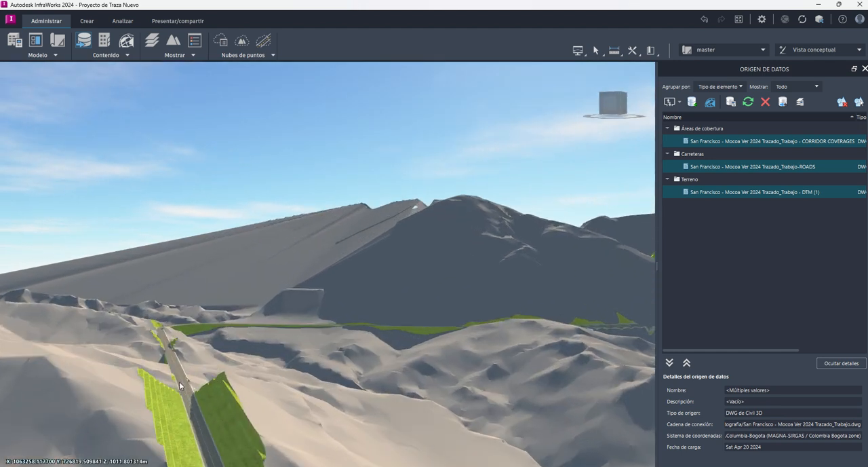
pyautogui.scroll(5, 174, 373)
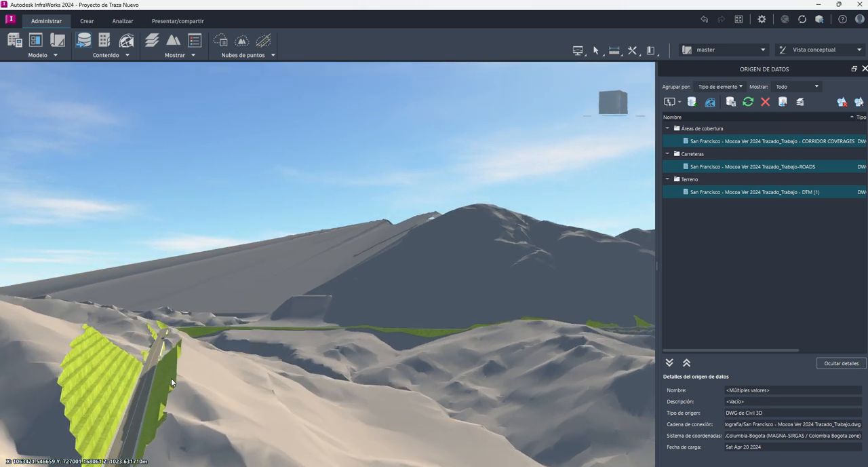
pyautogui.moveTo(171, 378); pyautogui.dragTo(296, 327, button='middle')
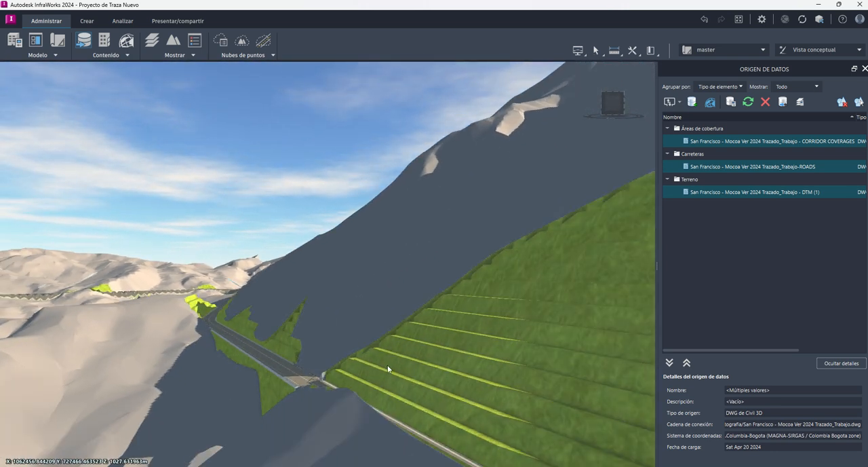
pyautogui.scroll(3, 382, 368)
pyautogui.scroll(-2, 382, 368)
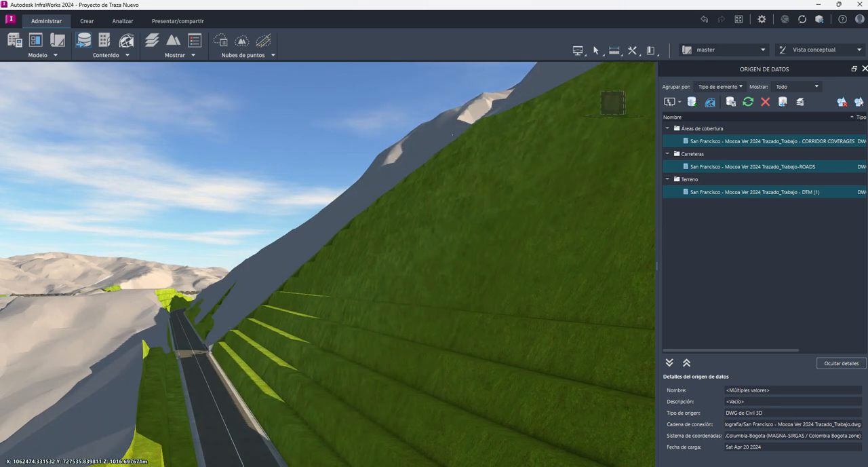